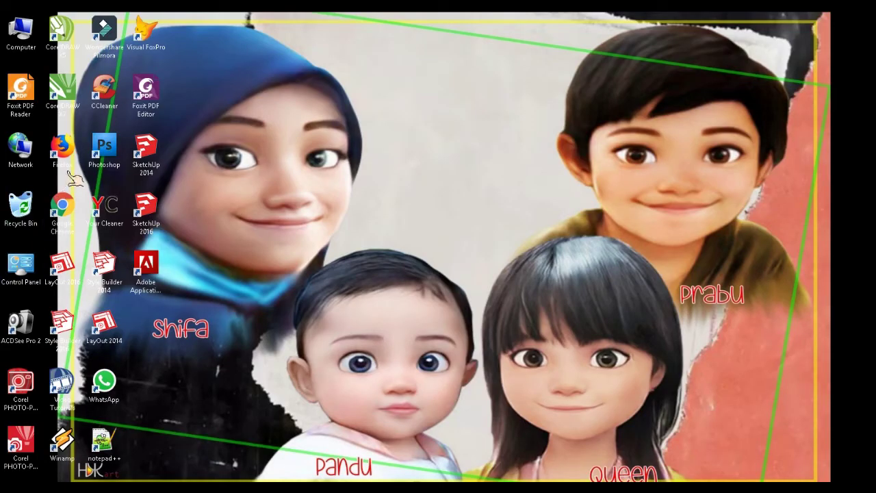
# Launch Photoshop CS4 from its desktop shortcut
pyautogui.doubleClick(104, 148)
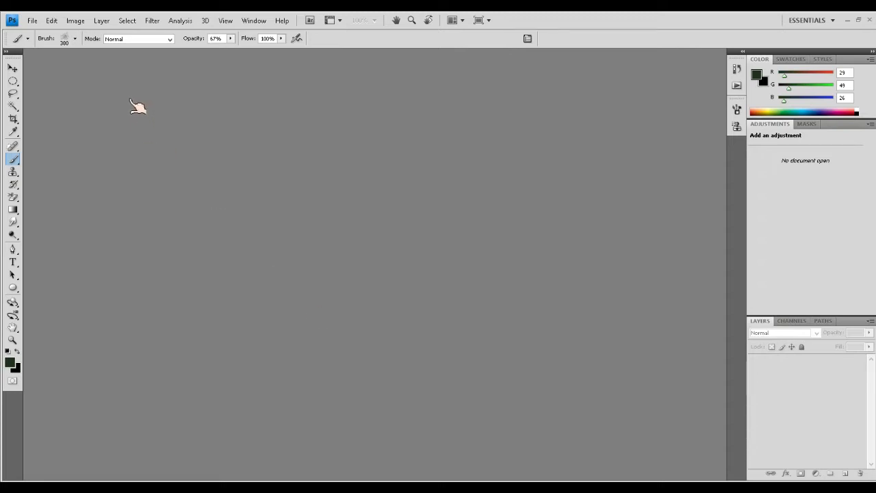
# Open Mike.jpg, the portrait of the man, from the Latihan folder
pyautogui.click(31, 20)
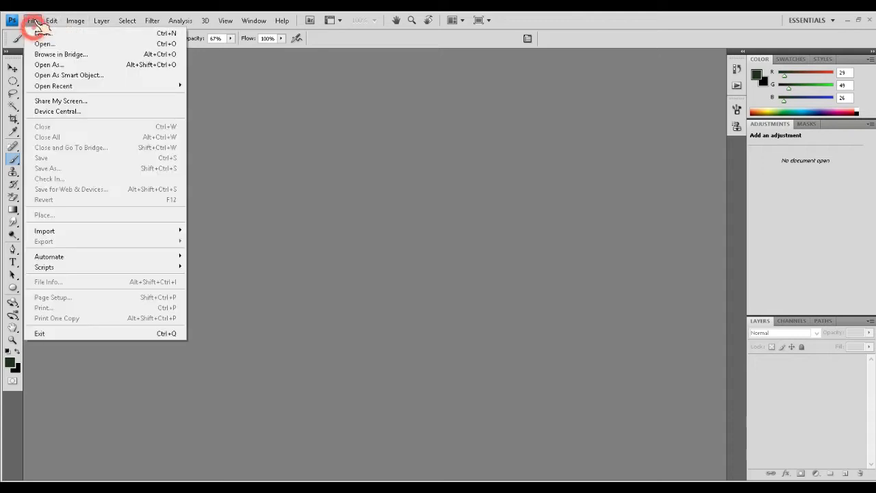
pyautogui.click(56, 45)
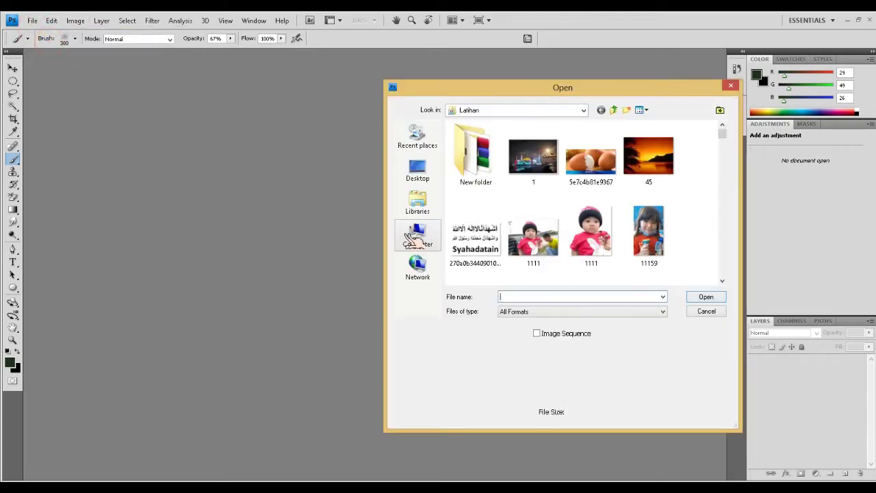
pyautogui.click(645, 216)
pyautogui.scroll(-5, 644, 217)
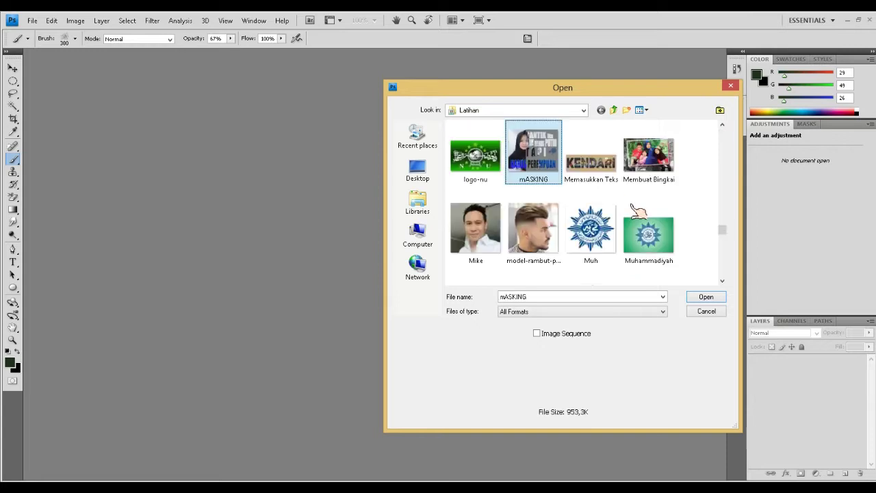
pyautogui.doubleClick(487, 240)
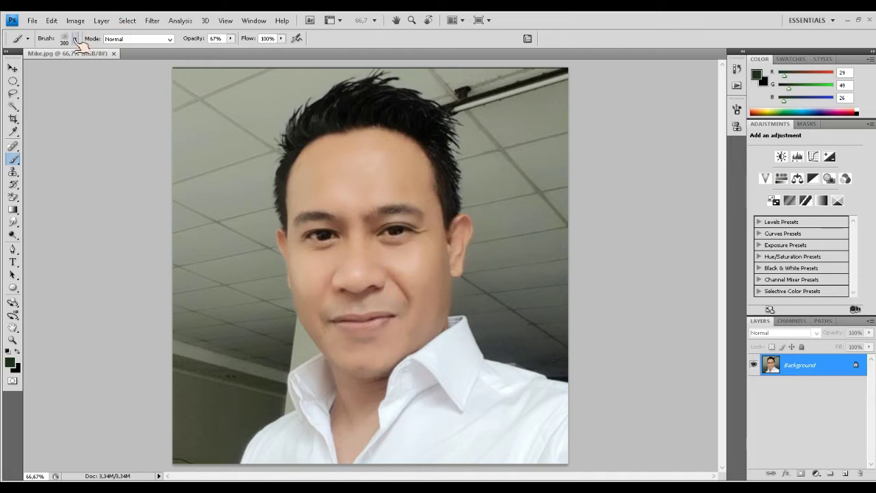
# Duplicate the Background layer as a new layer named Foto Asli
pyautogui.click(74, 38)
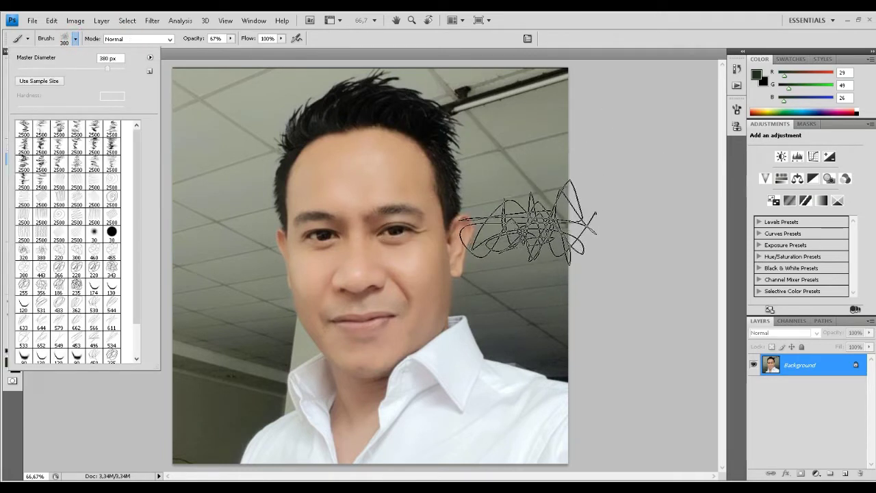
pyautogui.click(796, 366)
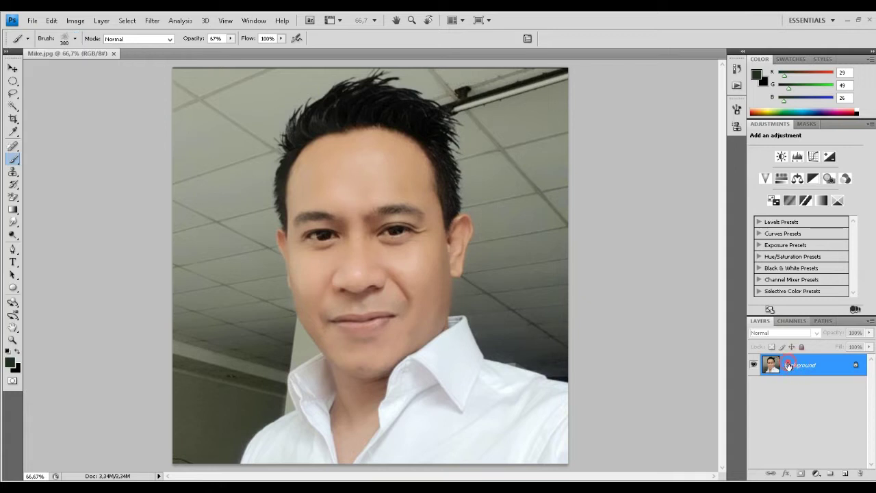
pyautogui.rightClick(795, 367)
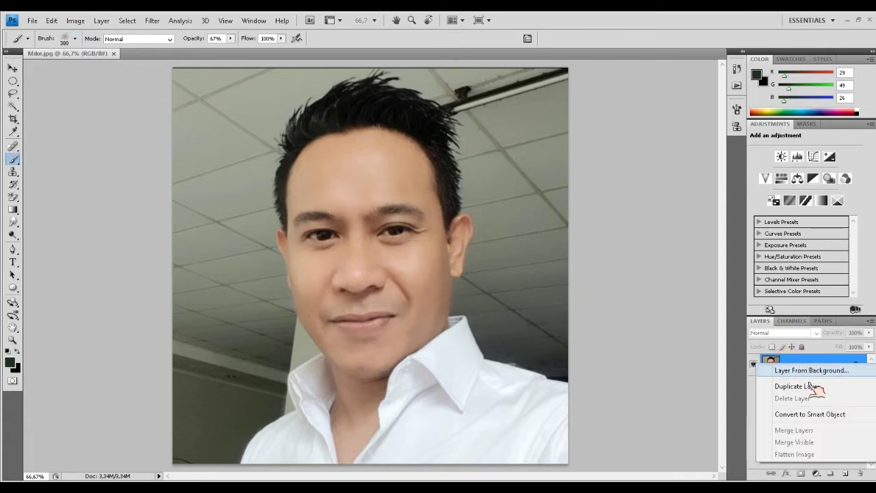
pyautogui.click(808, 387)
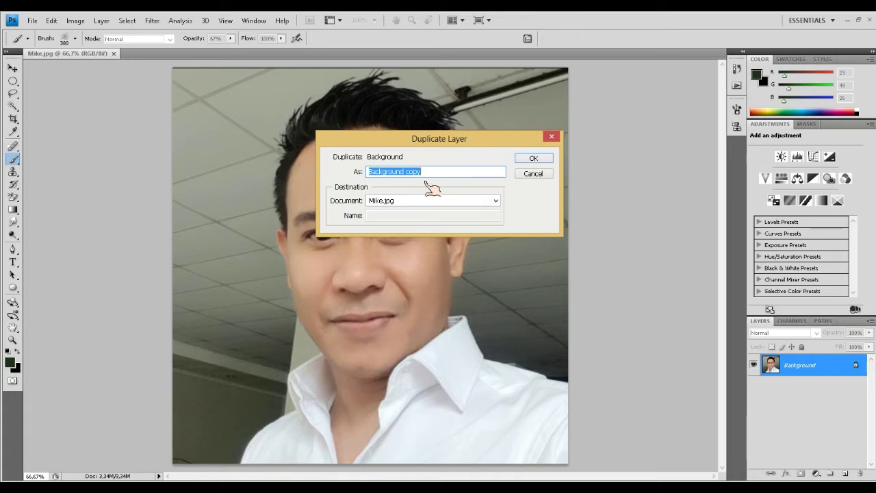
pyautogui.write('Foto A')
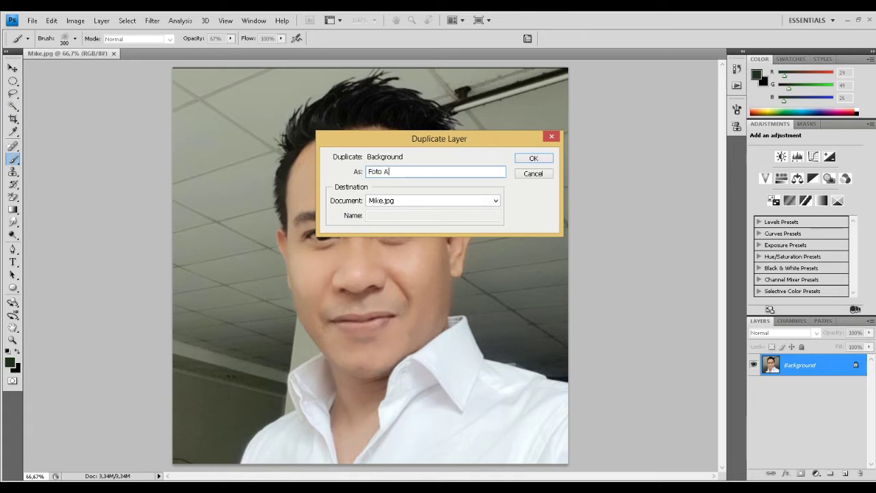
pyautogui.write('i')
pyautogui.press('Return')
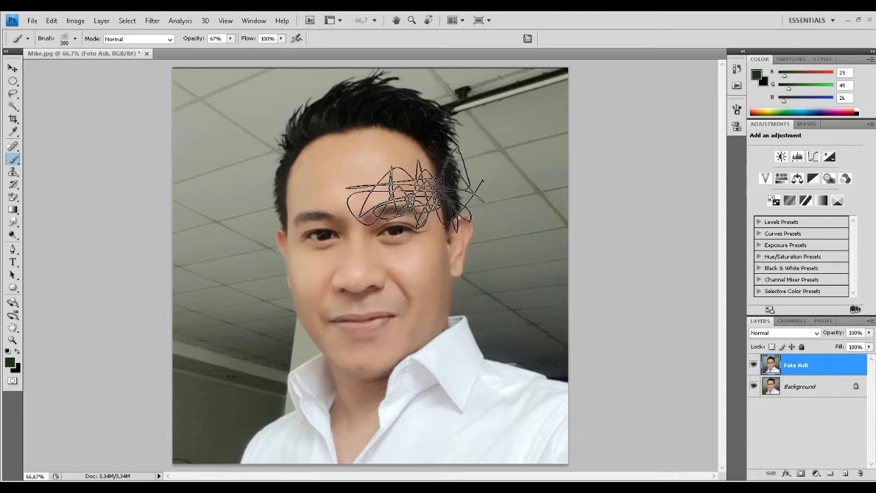
pyautogui.click(12, 67)
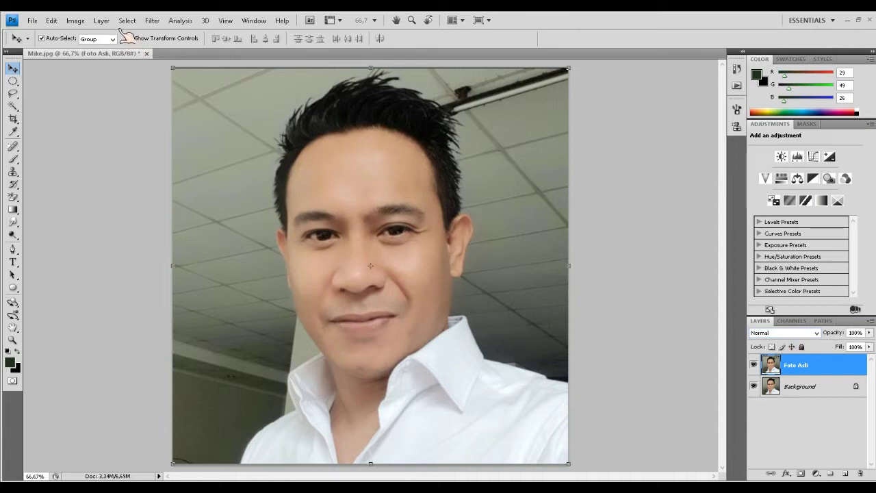
# Apply Brightness/Contrast to Foto Asli with a slight brightness lift and contrast 10
pyautogui.click(83, 23)
pyautogui.moveTo(92, 48)
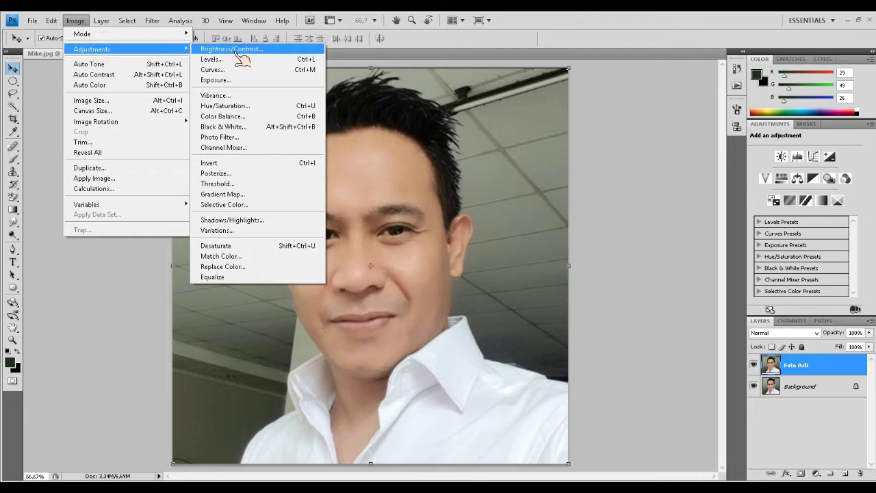
pyautogui.click(240, 46)
pyautogui.moveTo(553, 173)
pyautogui.mouseDown()
pyautogui.moveTo(559, 197)
pyautogui.moveTo(552, 172)
pyautogui.mouseUp()
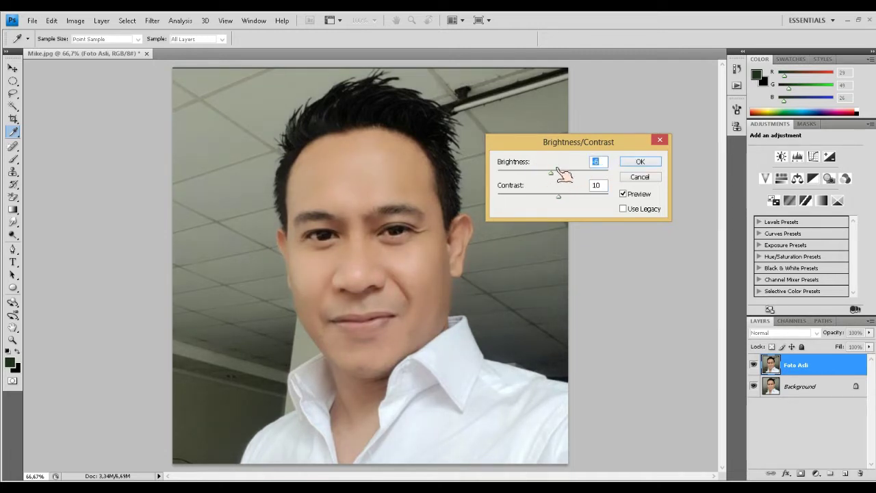
pyautogui.click(640, 162)
pyautogui.press('v')
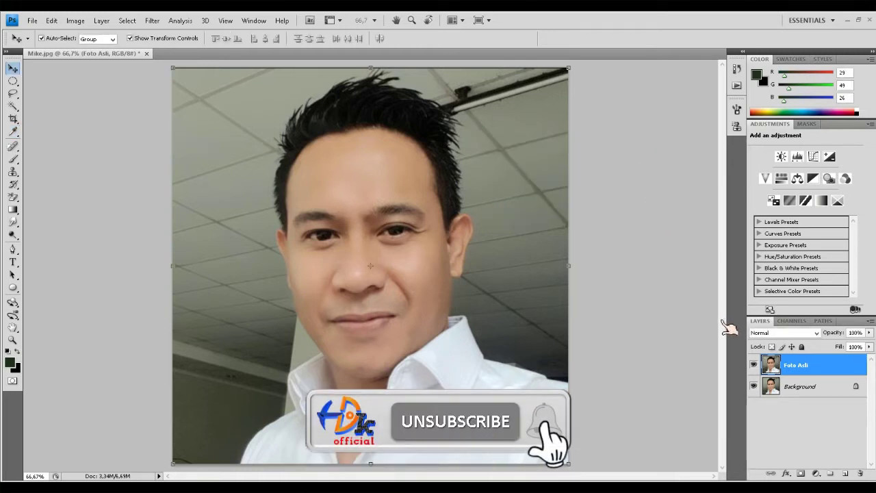
pyautogui.click(152, 20)
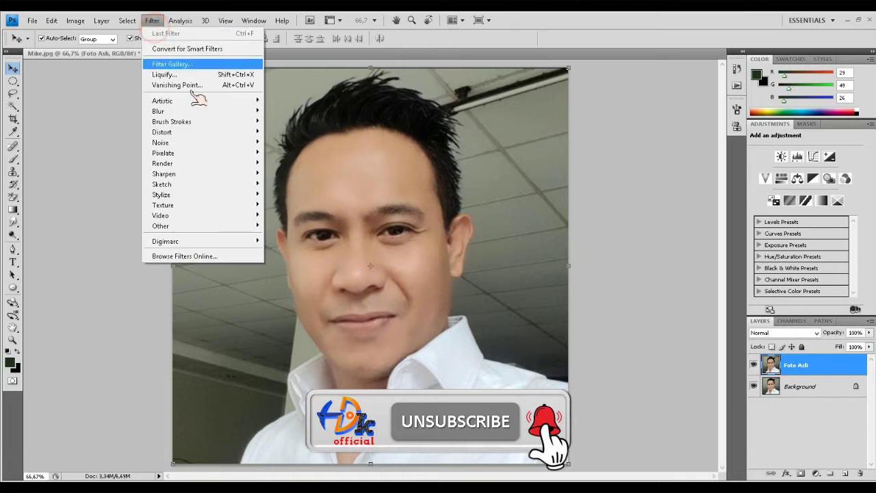
pyautogui.moveTo(164, 174)
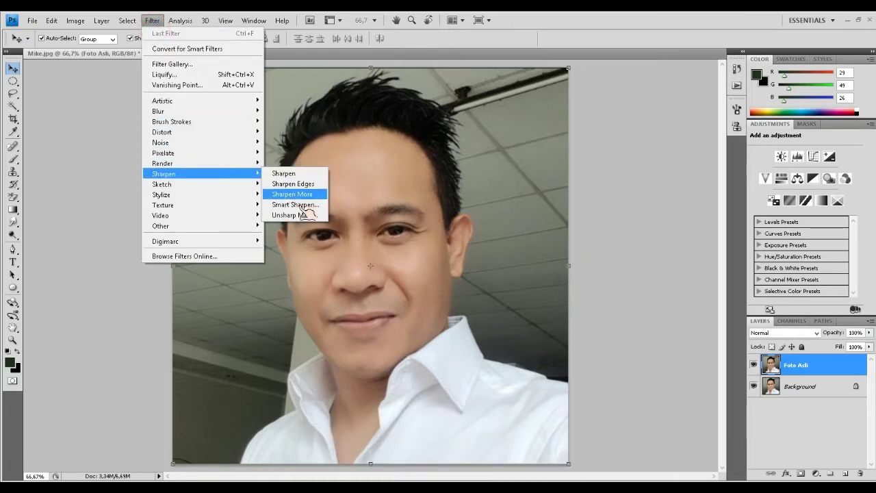
# Sharpen Foto Asli with Unsharp Mask: amount about 190, radius 4.3 pixels, threshold 0
pyautogui.click(317, 218)
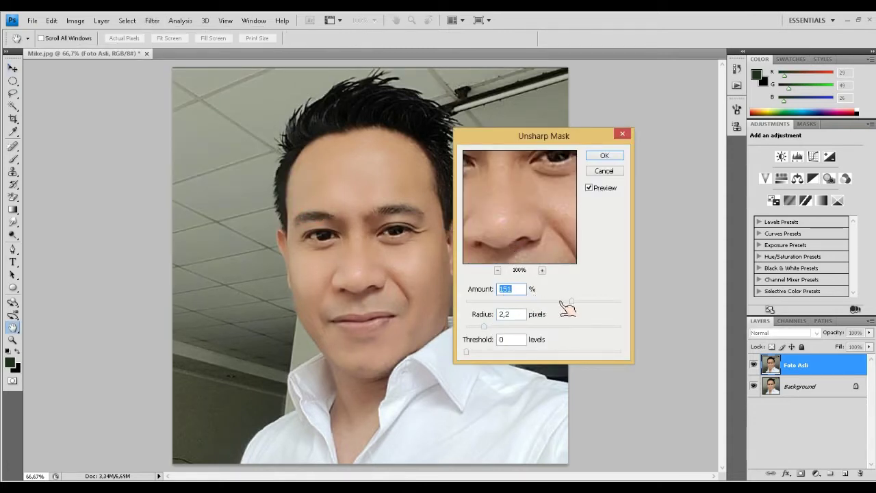
pyautogui.moveTo(576, 302); pyautogui.dragTo(587, 302)
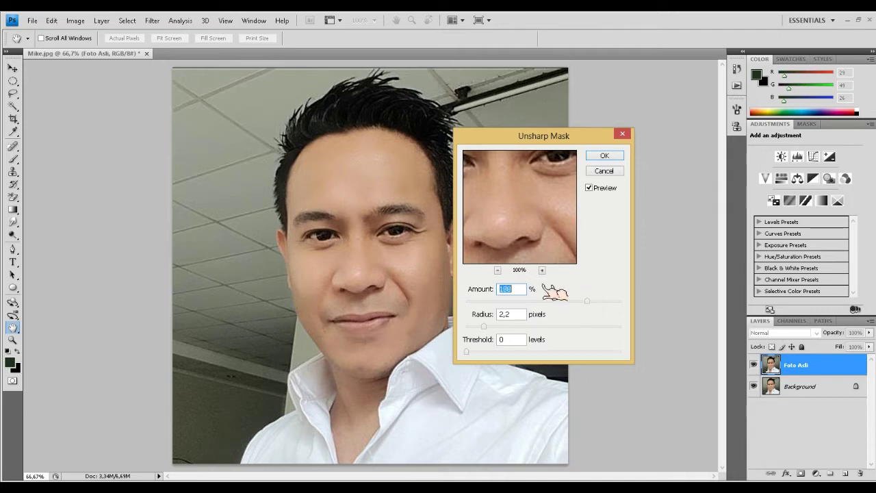
pyautogui.click(498, 270)
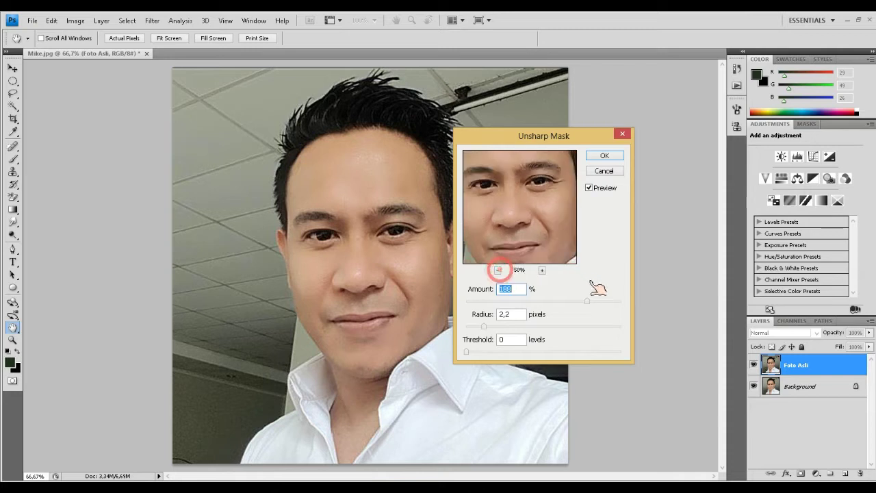
pyautogui.moveTo(597, 303); pyautogui.dragTo(599, 305)
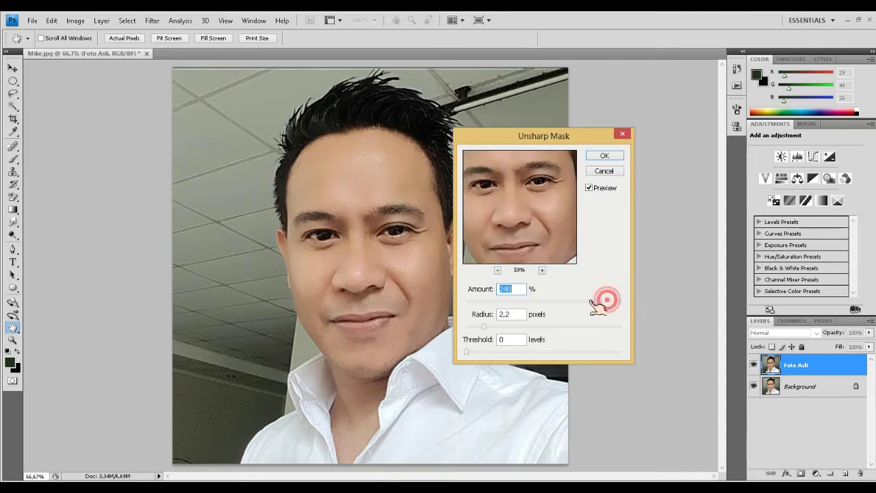
pyautogui.moveTo(597, 305); pyautogui.dragTo(580, 302)
pyautogui.moveTo(485, 327); pyautogui.dragTo(509, 328)
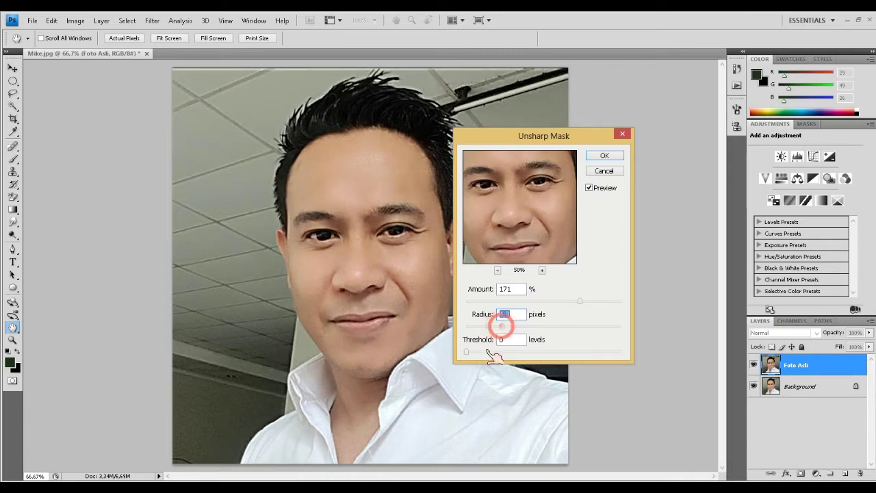
pyautogui.click(472, 353)
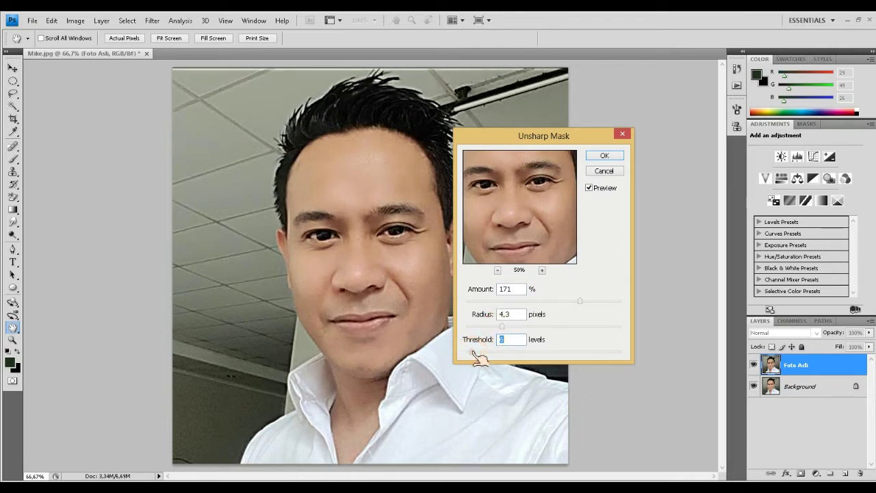
pyautogui.moveTo(472, 353); pyautogui.dragTo(468, 353)
pyautogui.moveTo(581, 302); pyautogui.dragTo(599, 302)
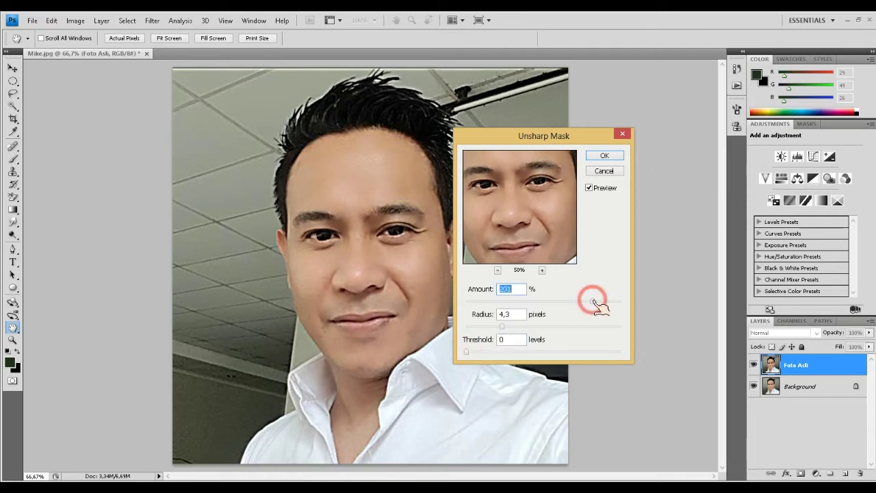
pyautogui.click(606, 156)
pyautogui.press('v')
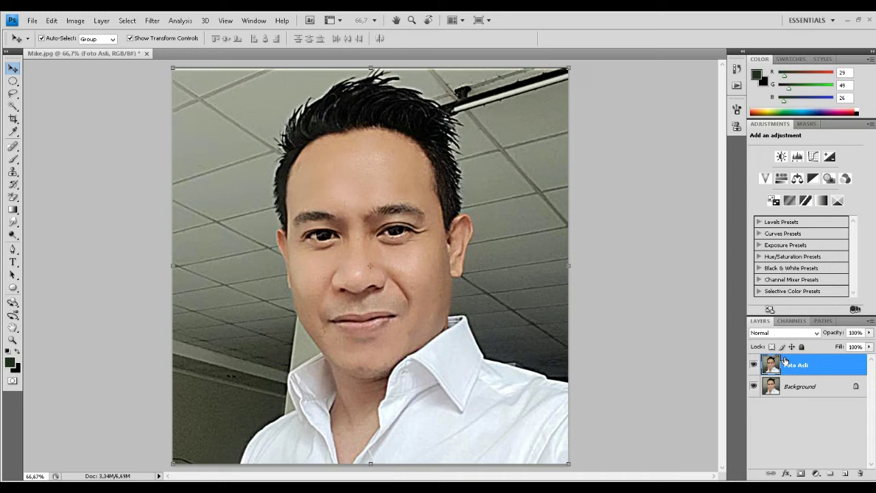
# Duplicate Foto Asli with Ctrl+J and set the copy's blend mode to Overlay
pyautogui.click(740, 233)
pyautogui.hotkey('ctrl', 'j')
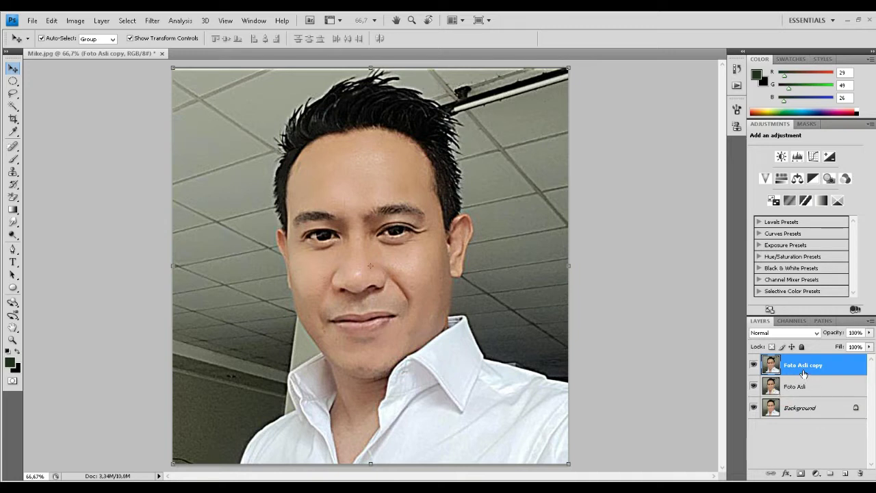
pyautogui.click(815, 334)
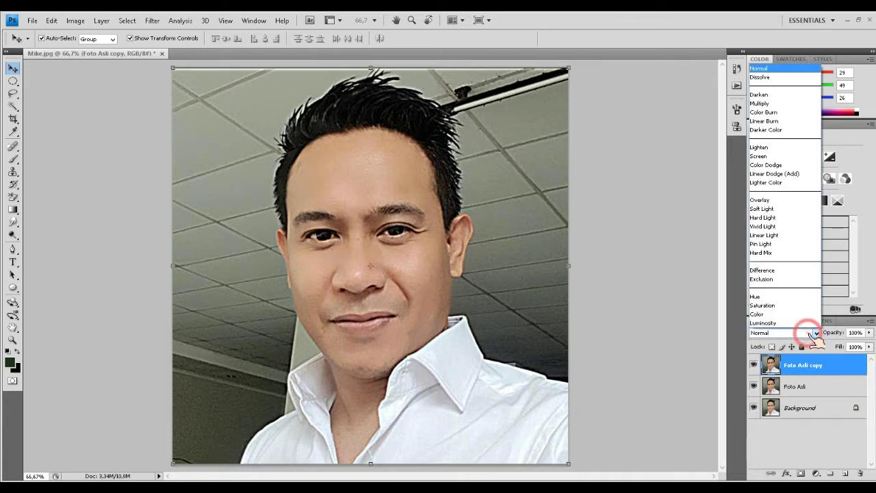
pyautogui.click(782, 200)
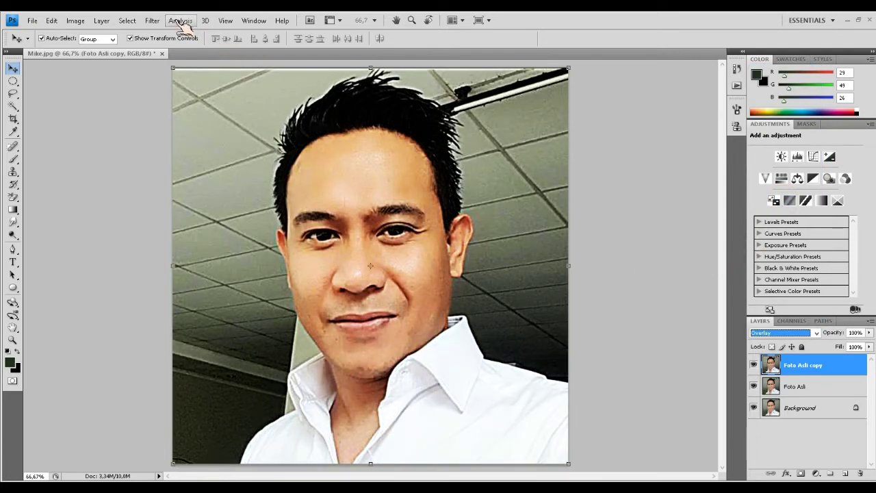
pyautogui.click(152, 20)
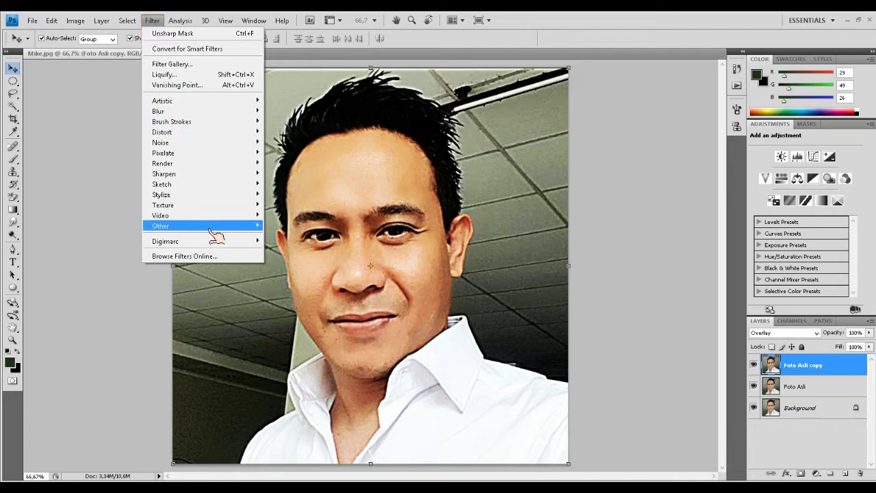
# Apply a High Pass filter with a 7.2-pixel radius to the Overlay copy layer
pyautogui.moveTo(202, 226)
pyautogui.click(299, 237)
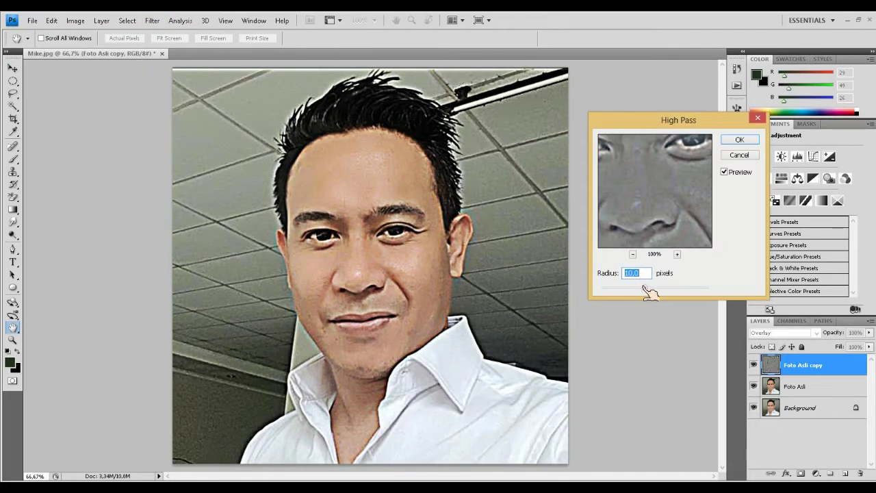
pyautogui.moveTo(649, 293)
pyautogui.mouseDown()
pyautogui.moveTo(628, 294)
pyautogui.moveTo(641, 293)
pyautogui.mouseUp()
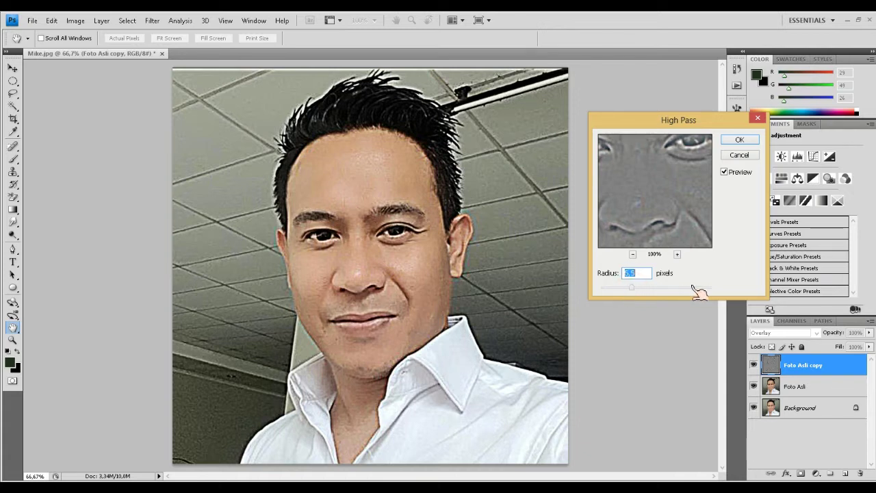
pyautogui.moveTo(642, 290); pyautogui.dragTo(699, 291)
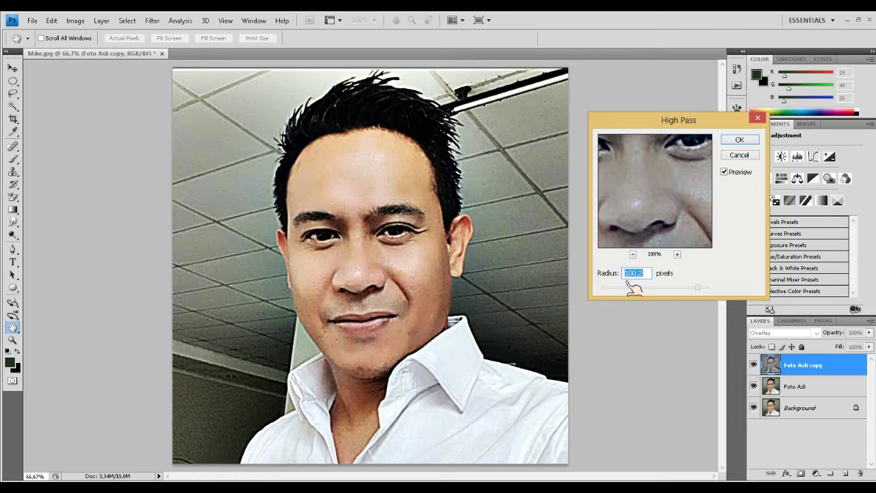
pyautogui.moveTo(647, 290)
pyautogui.mouseDown()
pyautogui.moveTo(626, 291)
pyautogui.moveTo(643, 291)
pyautogui.mouseUp()
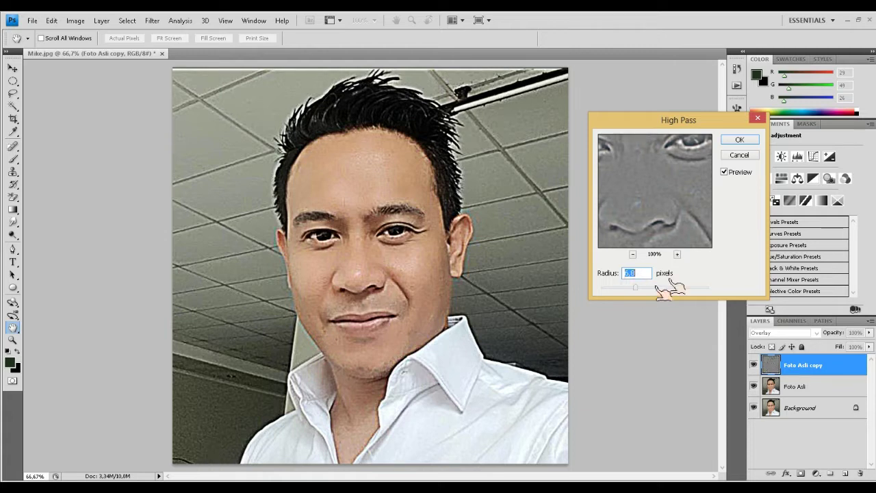
pyautogui.click(206, 450)
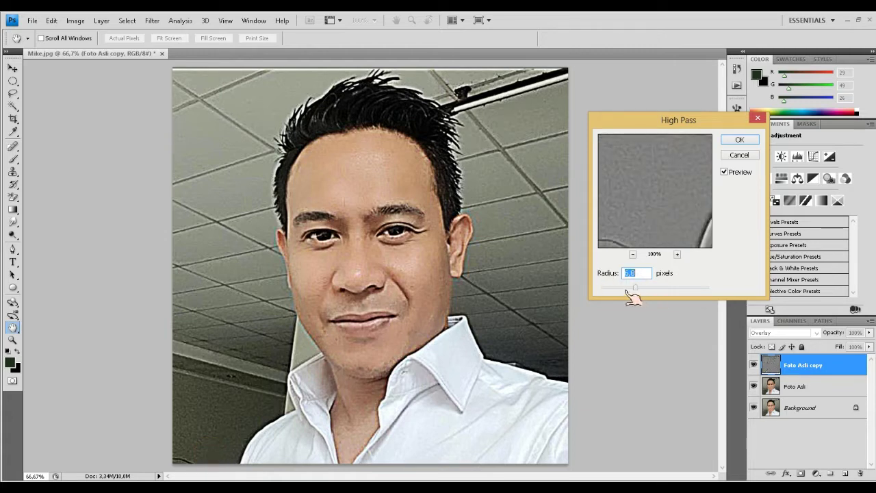
pyautogui.moveTo(638, 288); pyautogui.dragTo(644, 290)
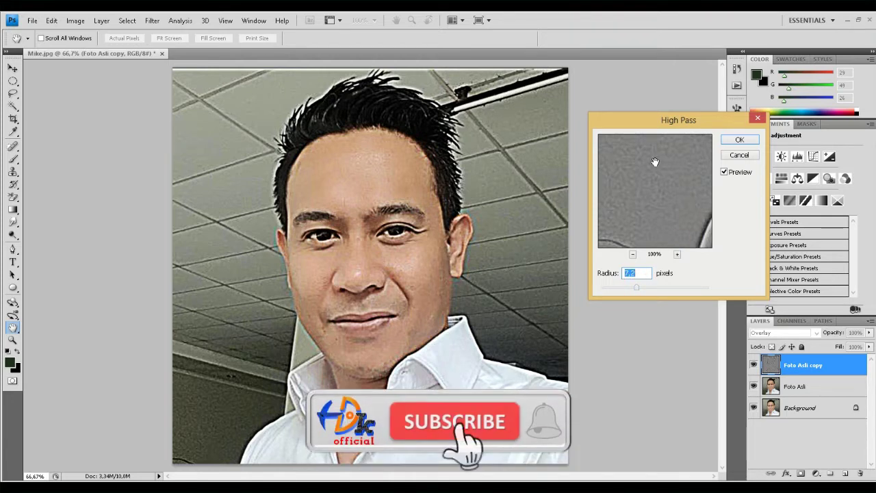
pyautogui.click(739, 140)
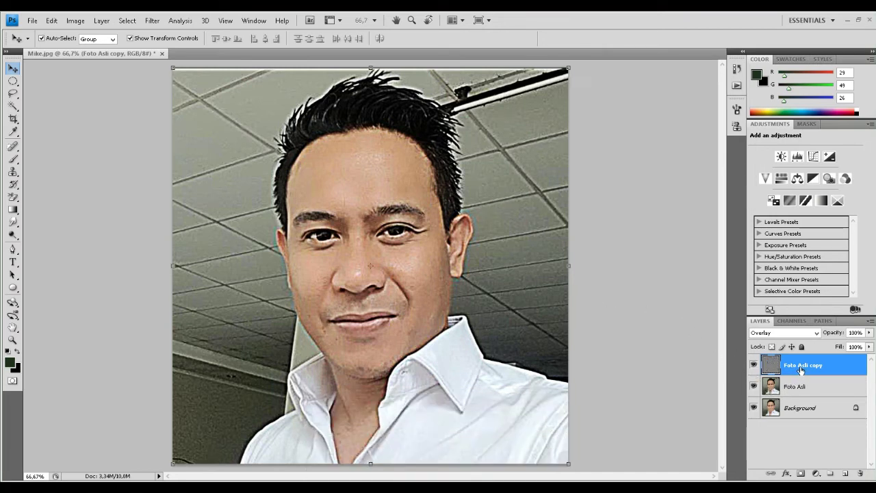
# Select Foto Asli along with its copy and merge them with Ctrl+E
pyautogui.keyDown('ctrl'); pyautogui.click(791, 388); pyautogui.keyUp('ctrl')
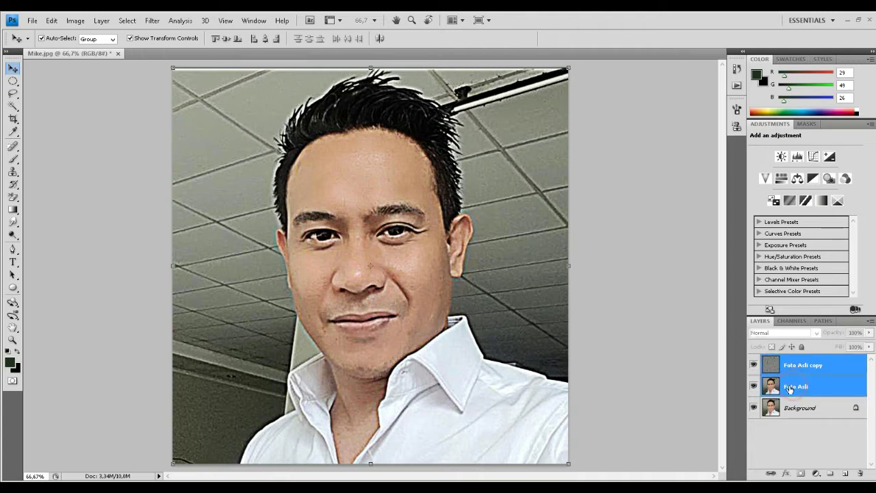
pyautogui.hotkey('ctrl', 'e')
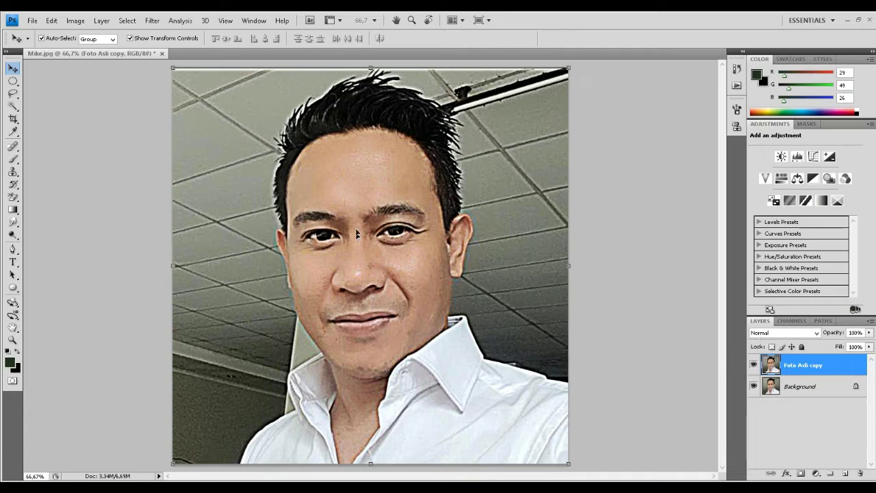
pyautogui.scroll(2, 356, 235)
pyautogui.scroll(2, 329, 237)
pyautogui.scroll(1, 299, 237)
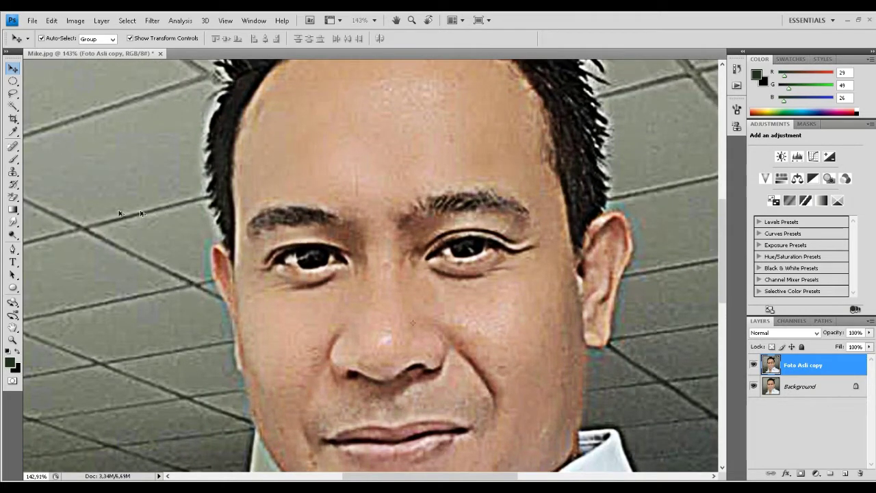
# Use the Burn tool to darken both eyebrows, both irises and the lip line
pyautogui.click(14, 236)
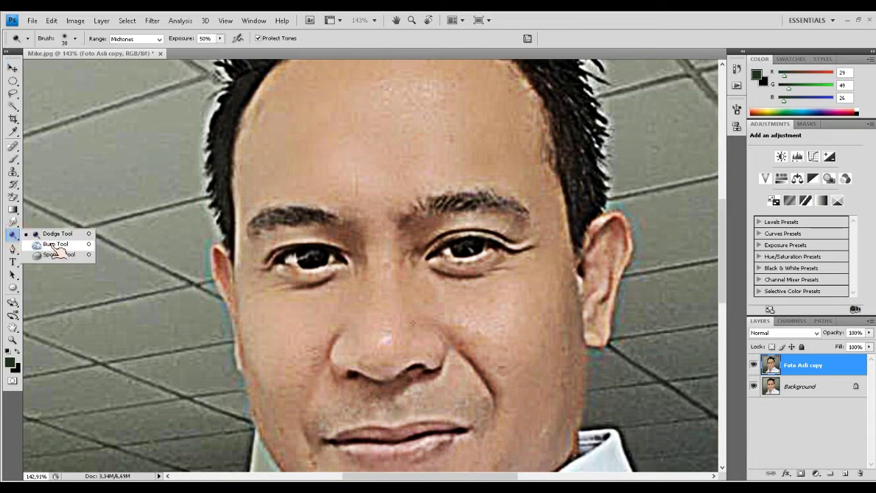
pyautogui.click(54, 248)
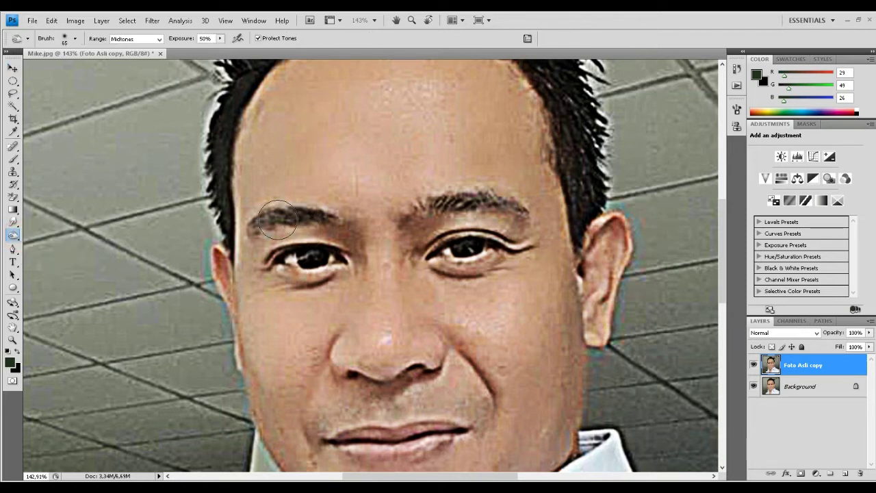
pyautogui.click(13, 236)
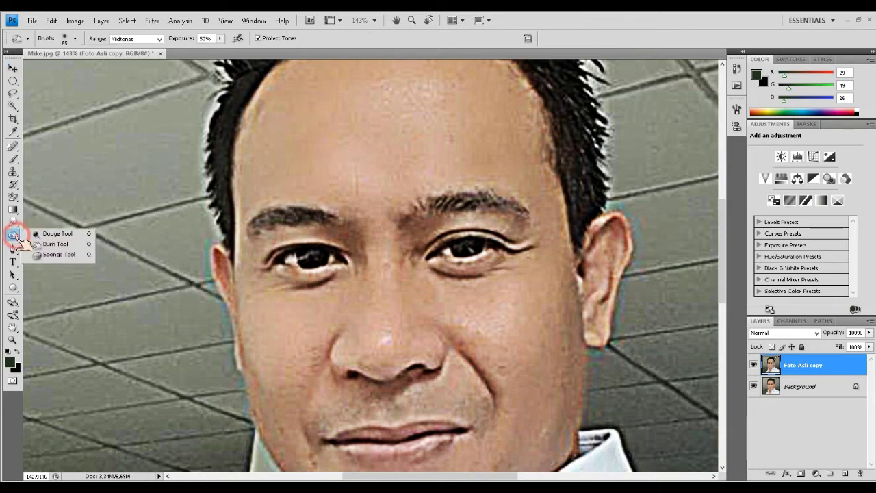
pyautogui.click(45, 244)
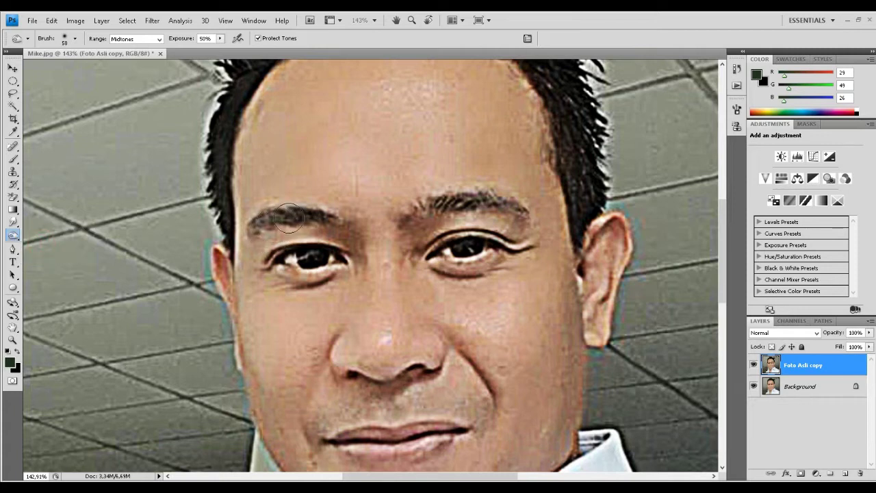
pyautogui.moveTo(293, 217); pyautogui.dragTo(250, 226)
pyautogui.click(310, 255)
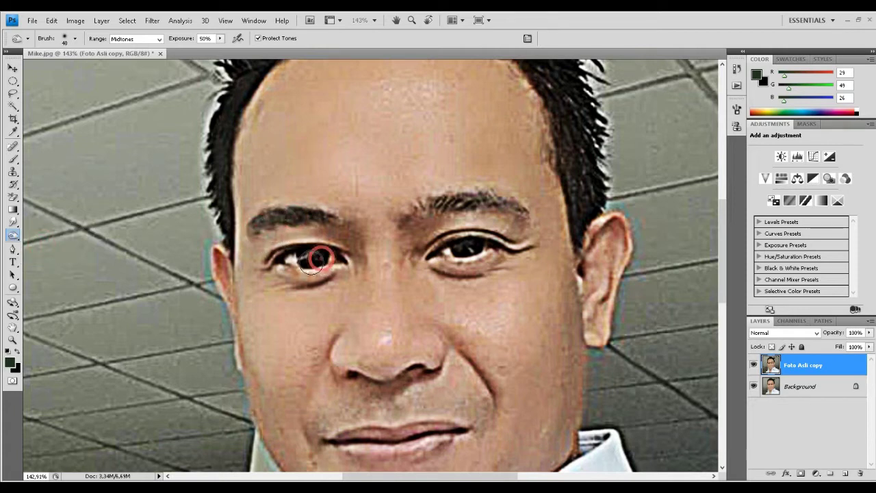
pyautogui.click(463, 249)
pyautogui.moveTo(425, 200); pyautogui.dragTo(514, 203)
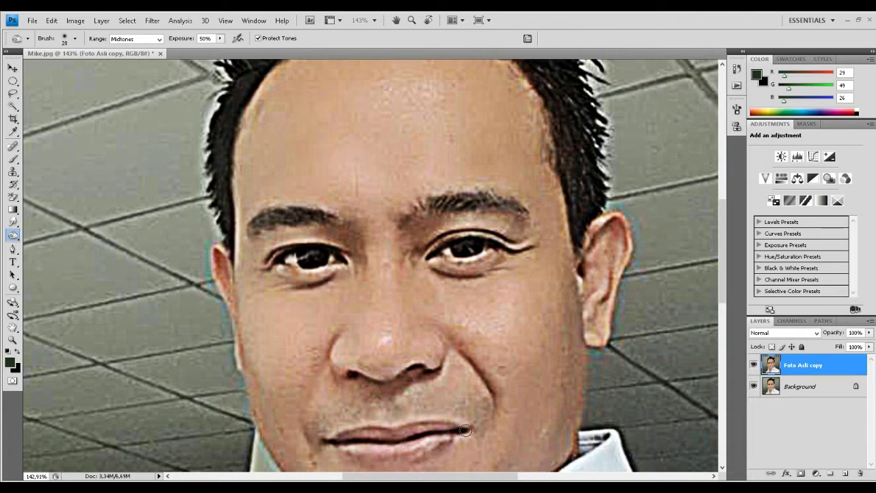
pyautogui.moveTo(443, 429); pyautogui.dragTo(407, 438)
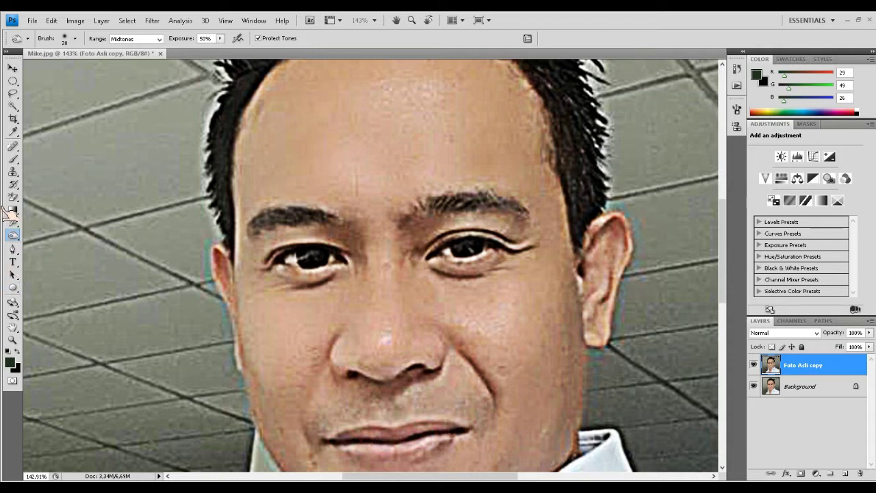
# Burn the left eye's reddish highlight and the right eye further
pyautogui.click(14, 237)
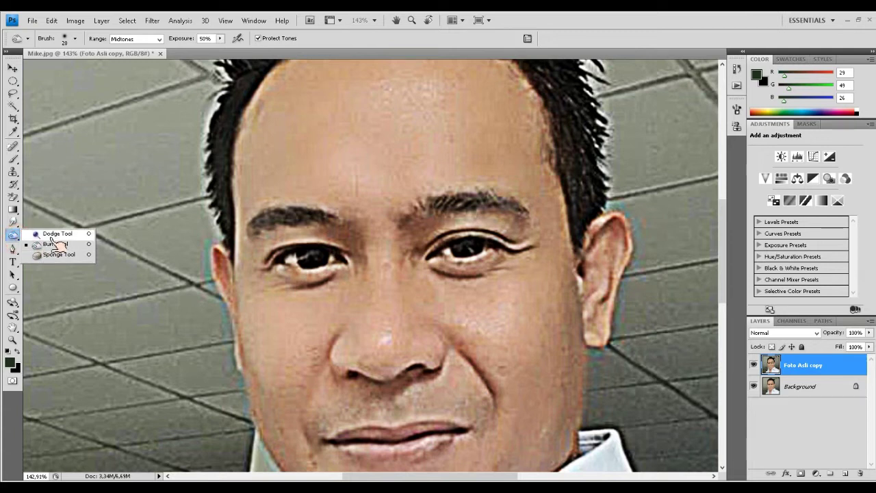
pyautogui.click(55, 244)
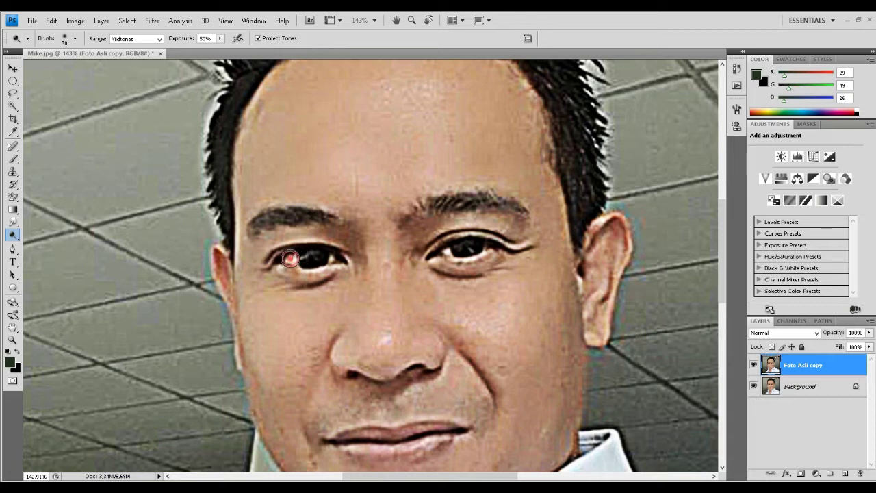
pyautogui.moveTo(291, 258); pyautogui.dragTo(316, 254)
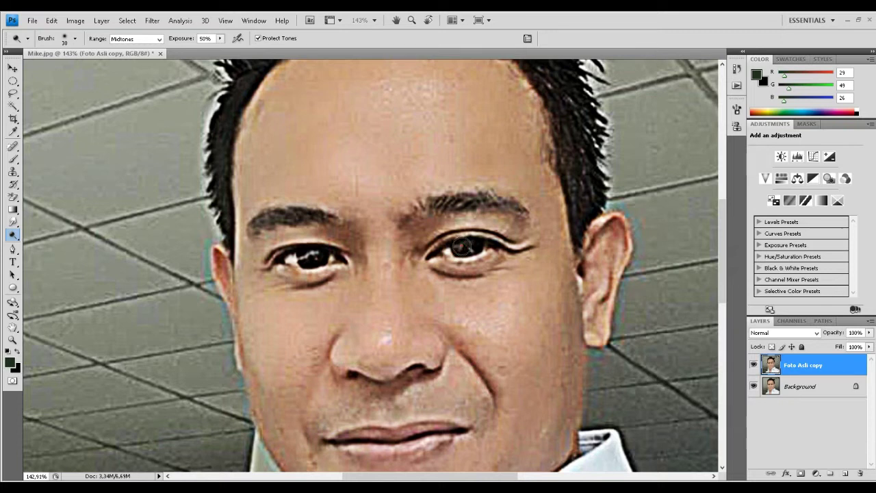
pyautogui.moveTo(460, 248); pyautogui.dragTo(470, 251)
pyautogui.scroll(-2, 487, 293)
pyautogui.scroll(-2, 472, 342)
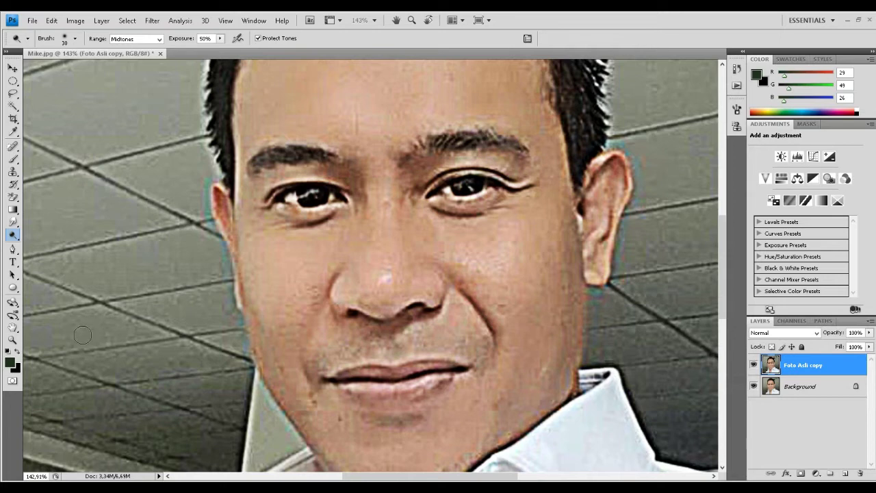
# Choose the Brush tool with a soft round 30 px tip
pyautogui.click(12, 159)
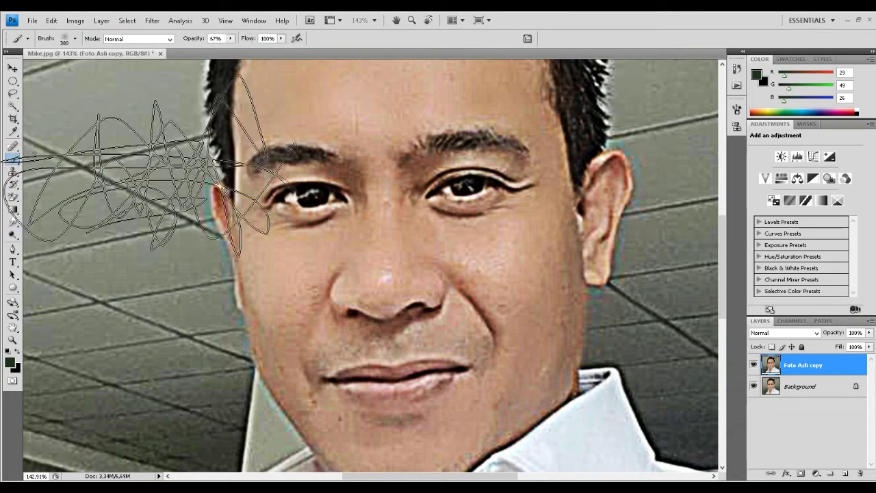
pyautogui.click(76, 39)
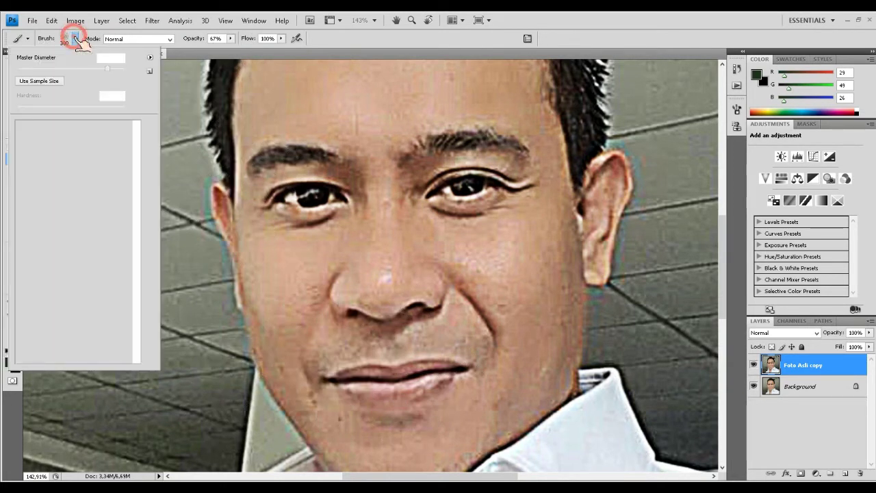
pyautogui.click(94, 234)
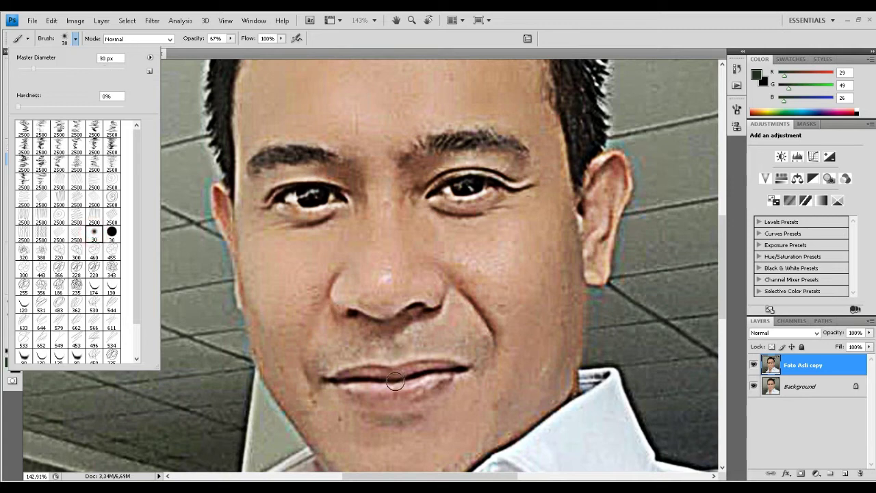
pyautogui.click(190, 433)
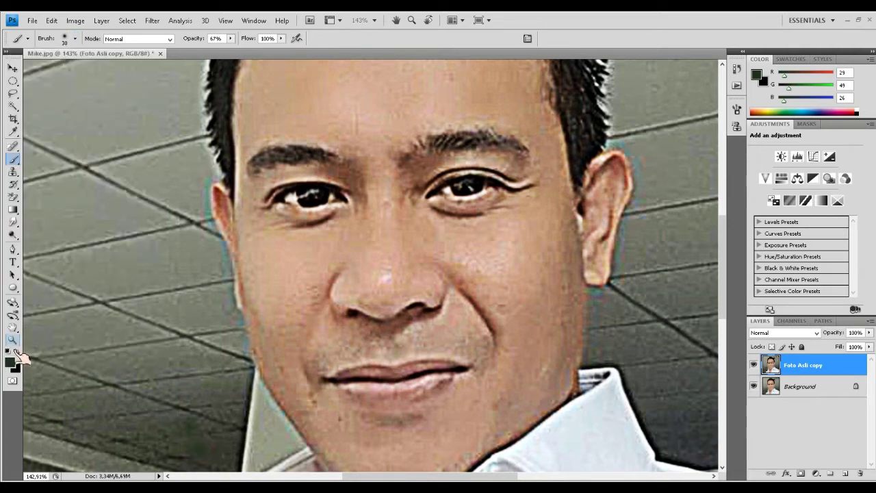
# Set the foreground colour to pink bd6175
pyautogui.click(14, 361)
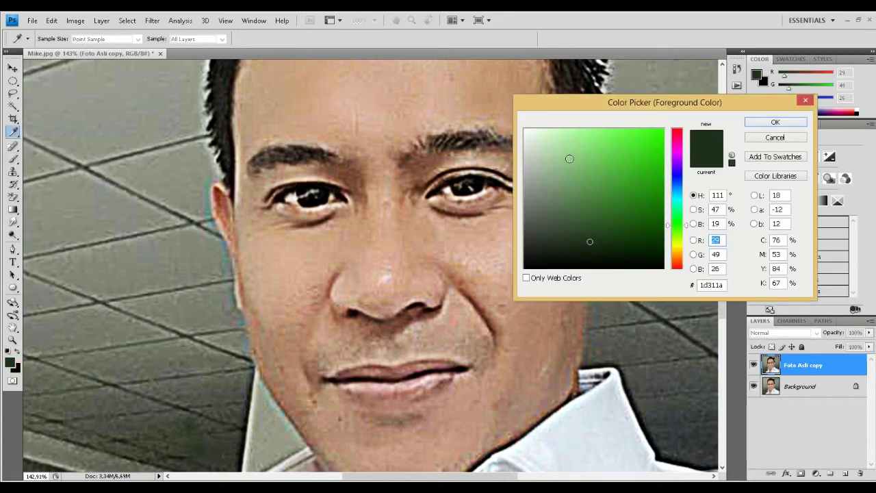
pyautogui.click(681, 148)
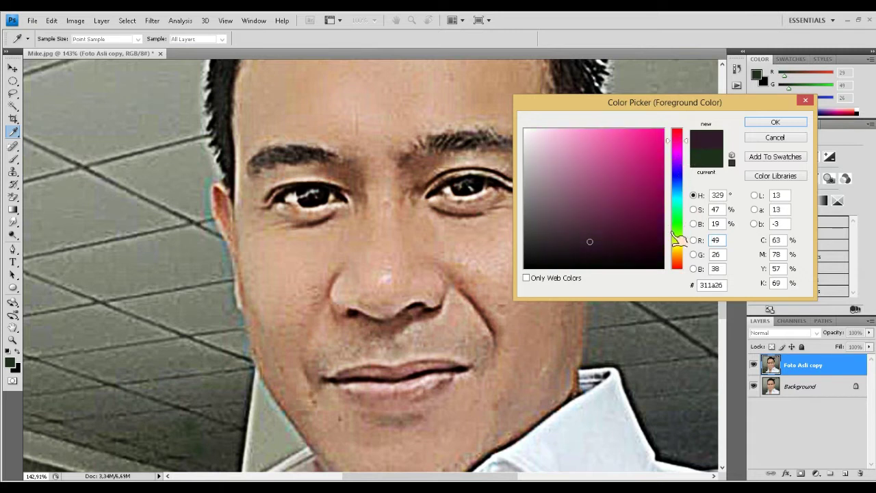
pyautogui.click(678, 255)
pyautogui.moveTo(681, 260); pyautogui.dragTo(684, 265)
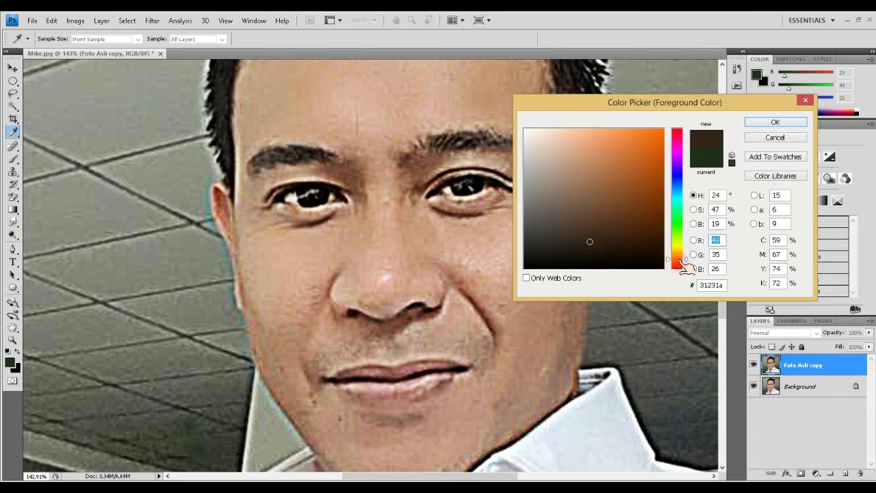
pyautogui.click(677, 134)
pyautogui.moveTo(603, 157); pyautogui.dragTo(592, 164)
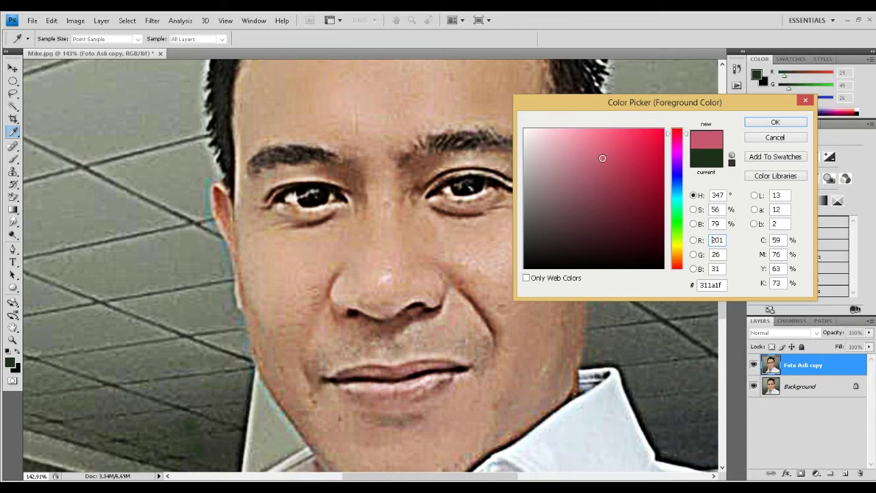
pyautogui.click(772, 122)
pyautogui.press('b')
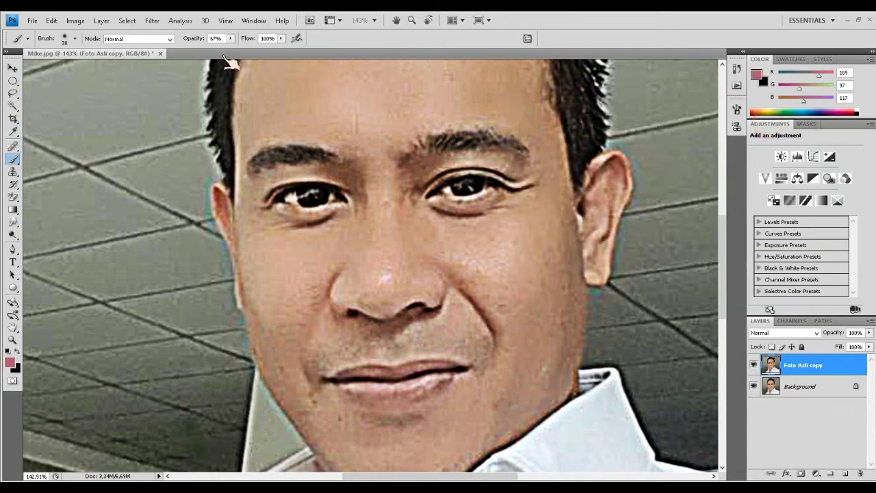
# Lower the brush opacity to 41%
pyautogui.click(231, 39)
pyautogui.moveTo(230, 41); pyautogui.dragTo(215, 49)
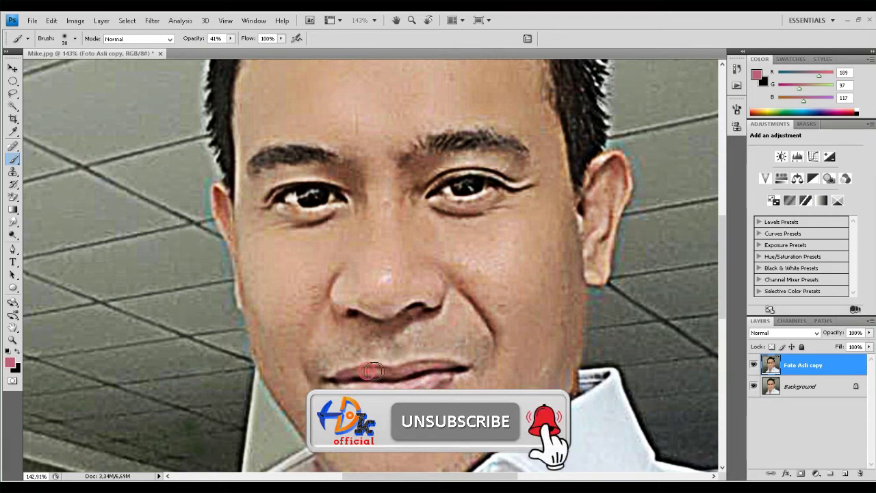
pyautogui.click(13, 67)
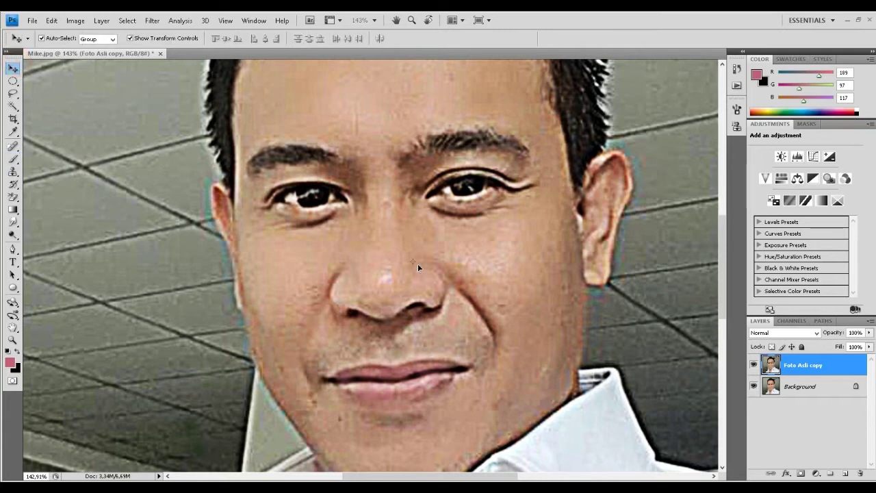
# Zoom in on the portrait and pick the Pen Tool from the toolbox flyout
pyautogui.hotkey('ctrl', '0')
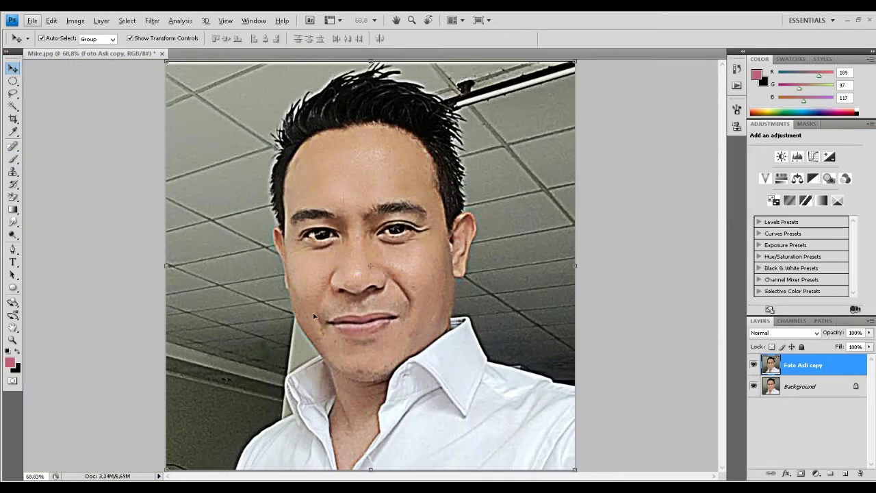
pyautogui.scroll(5, 244, 471)
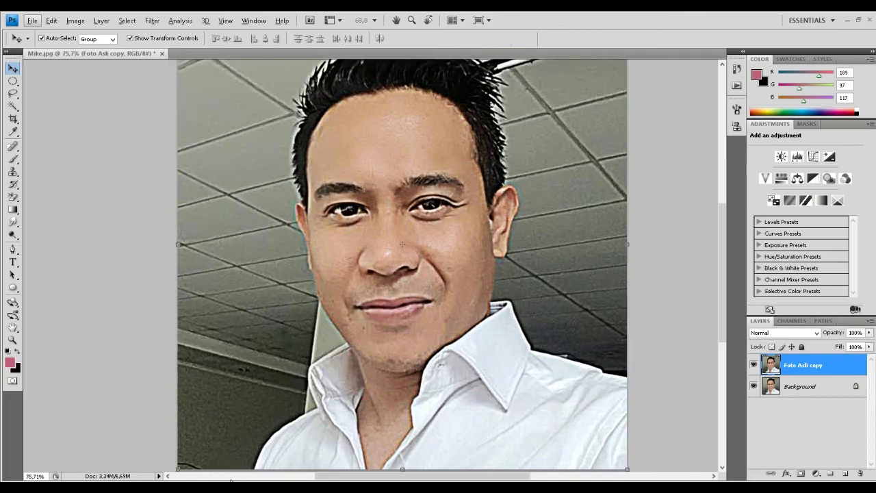
pyautogui.scroll(3, 304, 333)
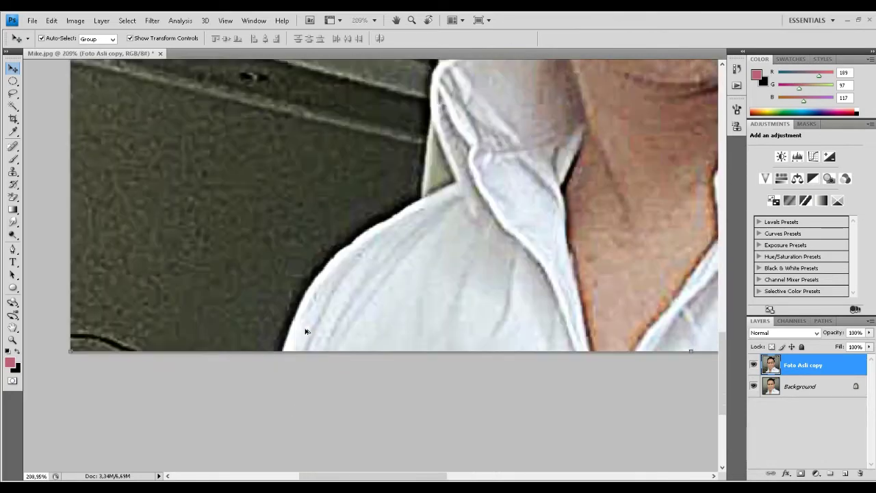
pyautogui.scroll(3, 308, 324)
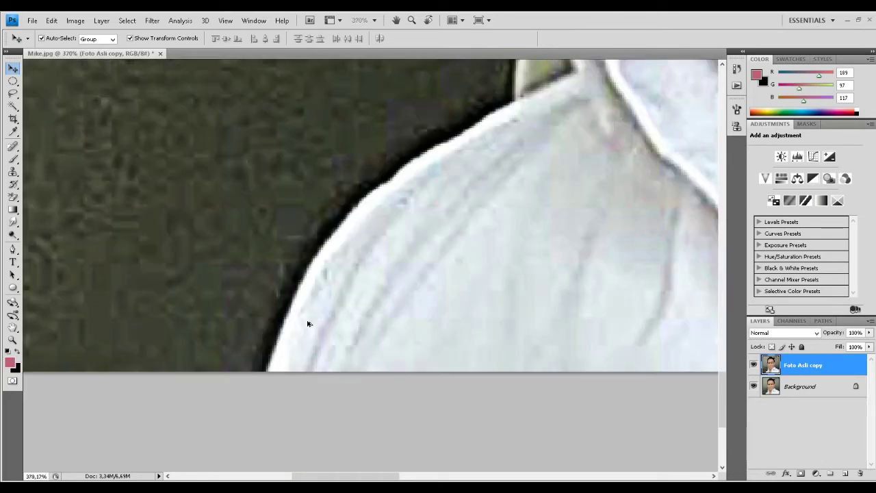
pyautogui.click(15, 252)
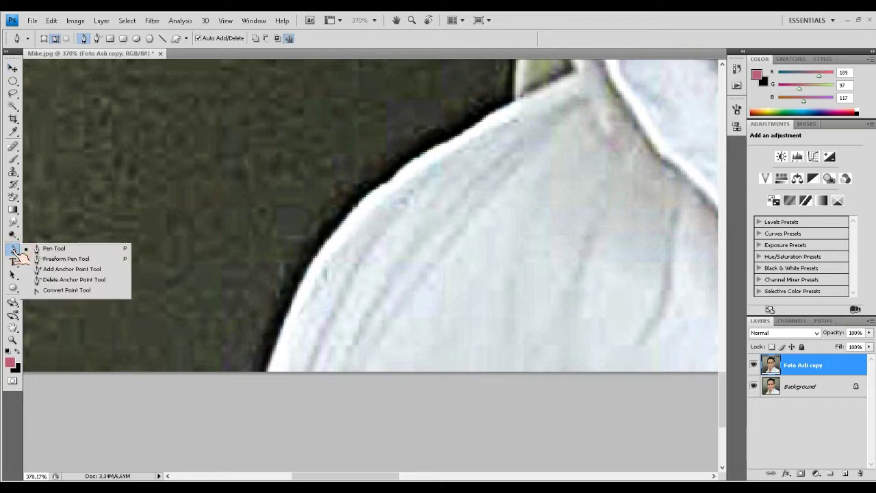
pyautogui.click(46, 251)
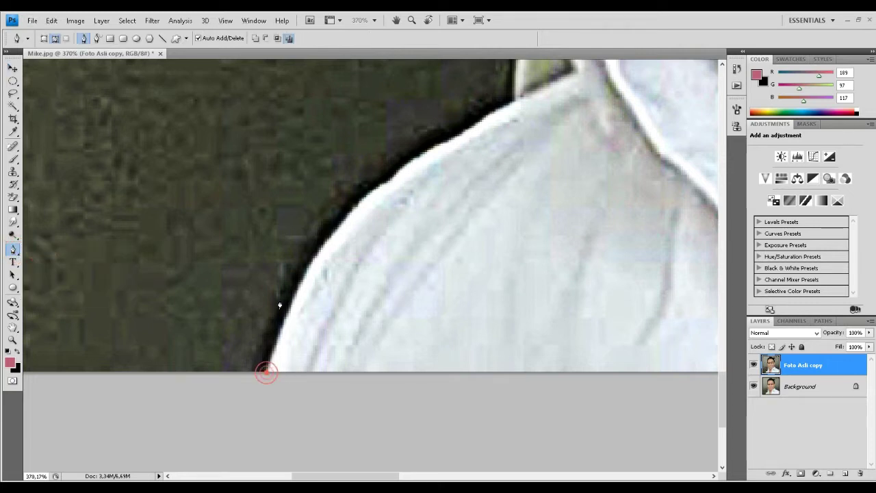
# Start the pen path at the shirt collar and trace along the collar edge
pyautogui.click(419, 156)
pyautogui.scroll(2, 420, 161)
pyautogui.click(455, 182)
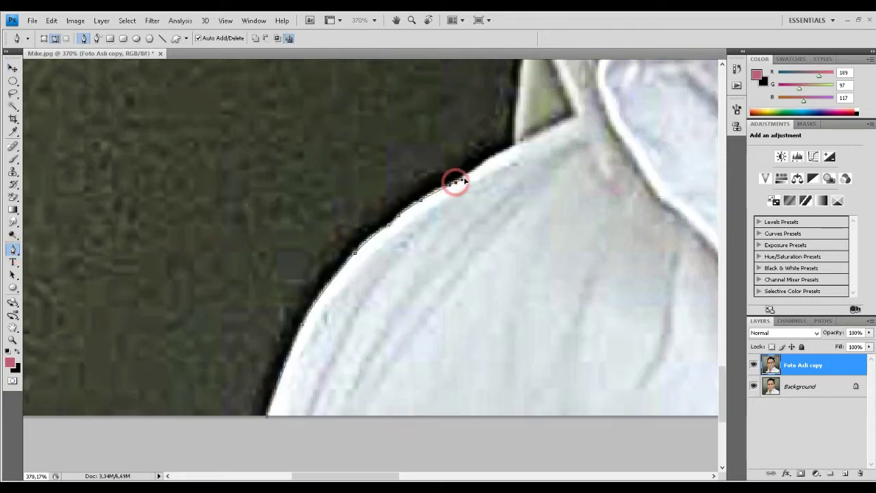
pyautogui.click(485, 163)
pyautogui.click(504, 149)
pyautogui.scroll(5, 578, 120)
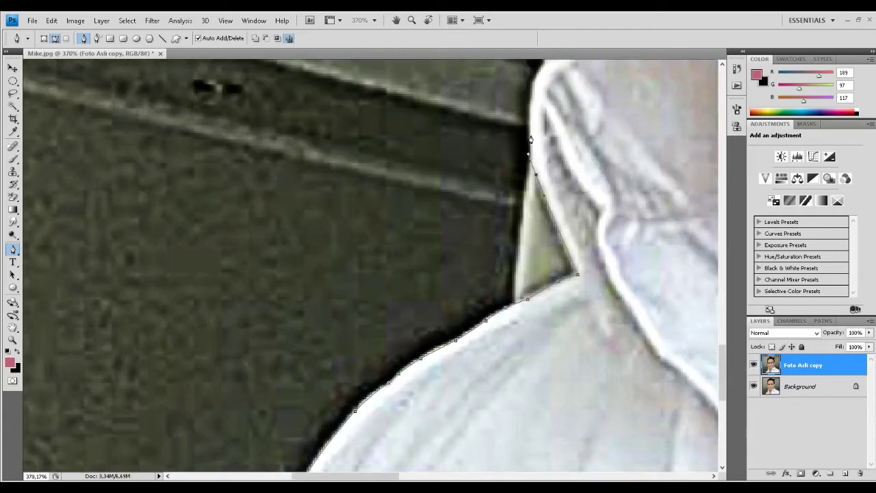
pyautogui.scroll(3, 532, 164)
pyautogui.click(534, 197)
pyautogui.click(550, 163)
pyautogui.scroll(1, 588, 184)
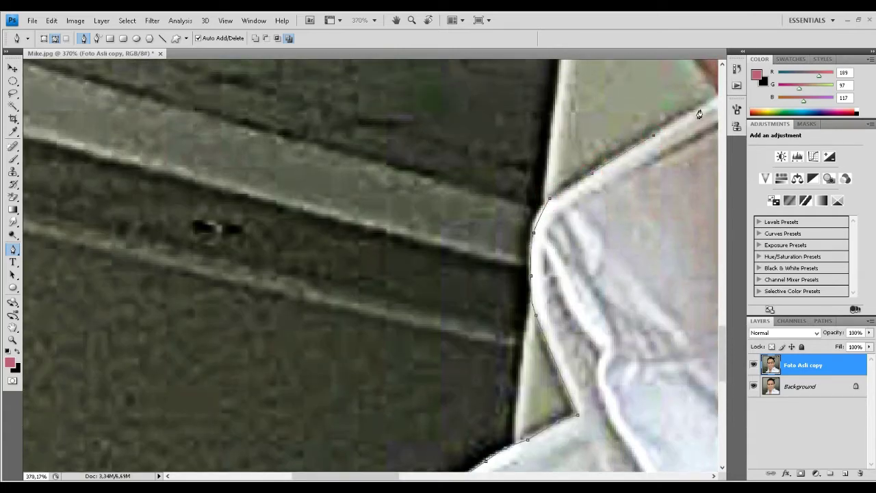
pyautogui.click(699, 114)
# Trace the path up the neck edge and around the ear to its top
pyautogui.moveTo(699, 114); pyautogui.dragTo(553, 215)
pyautogui.click(540, 161)
pyautogui.click(486, 90)
pyautogui.scroll(4, 444, 210)
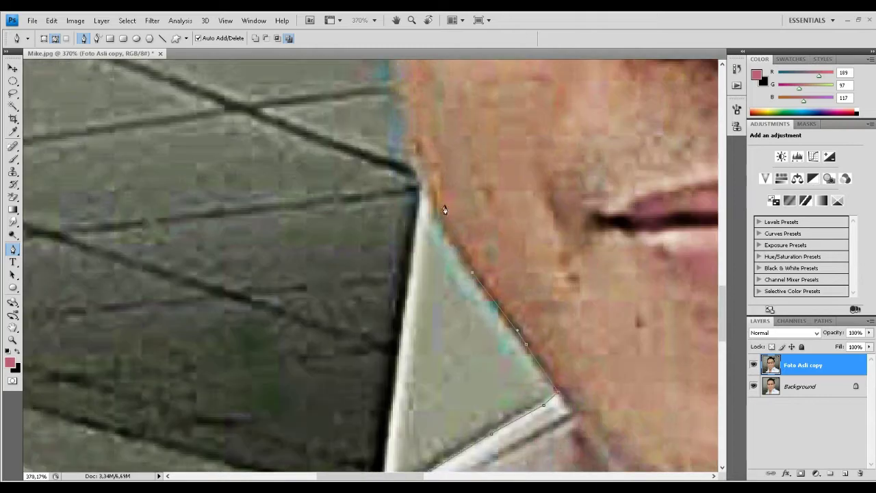
pyautogui.click(402, 141)
pyautogui.scroll(3, 391, 201)
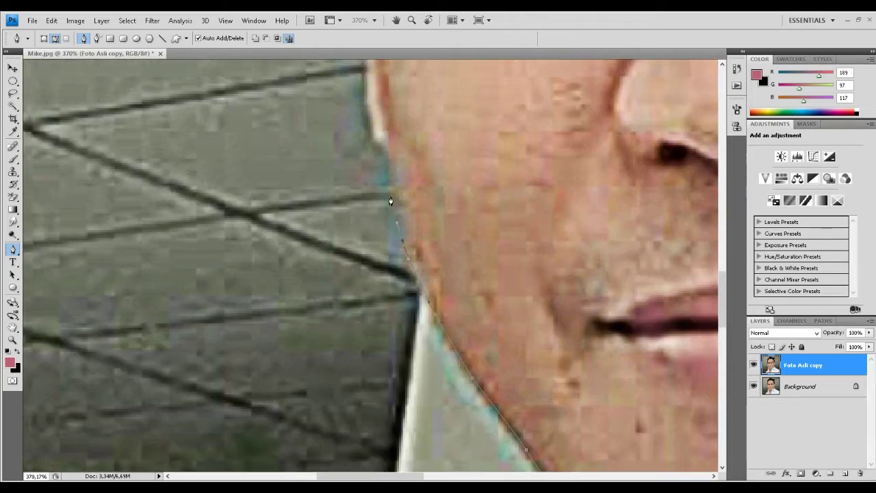
pyautogui.click(366, 104)
pyautogui.scroll(3, 364, 206)
pyautogui.click(332, 96)
pyautogui.scroll(3, 323, 102)
pyautogui.click(306, 152)
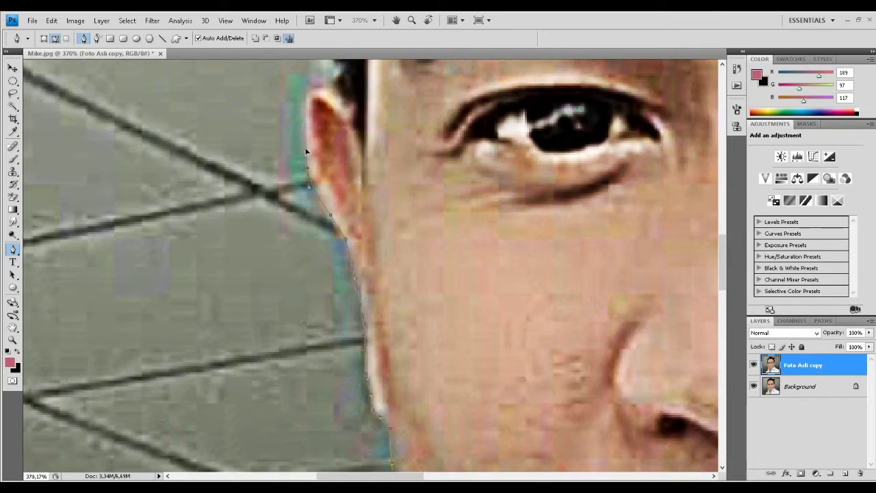
pyautogui.click(303, 115)
pyautogui.scroll(3, 303, 116)
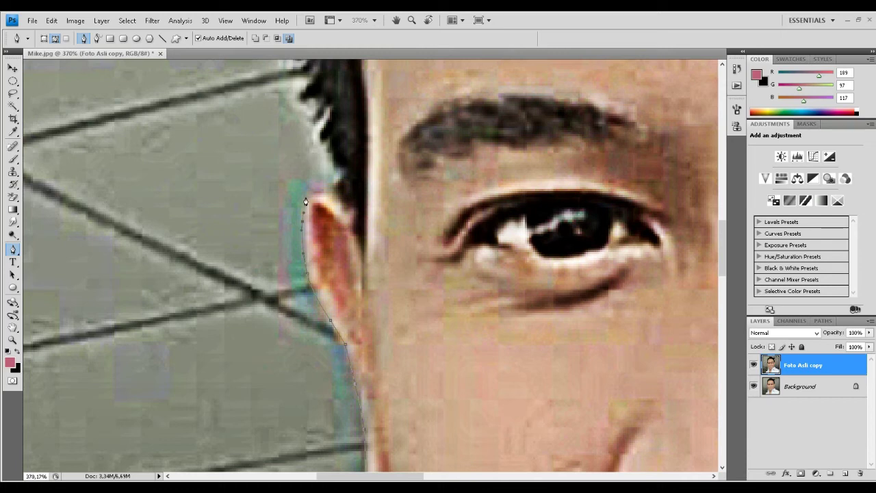
# Follow the spiky hair edge upward toward the top of the head with path points
pyautogui.click(344, 171)
pyautogui.scroll(2, 326, 177)
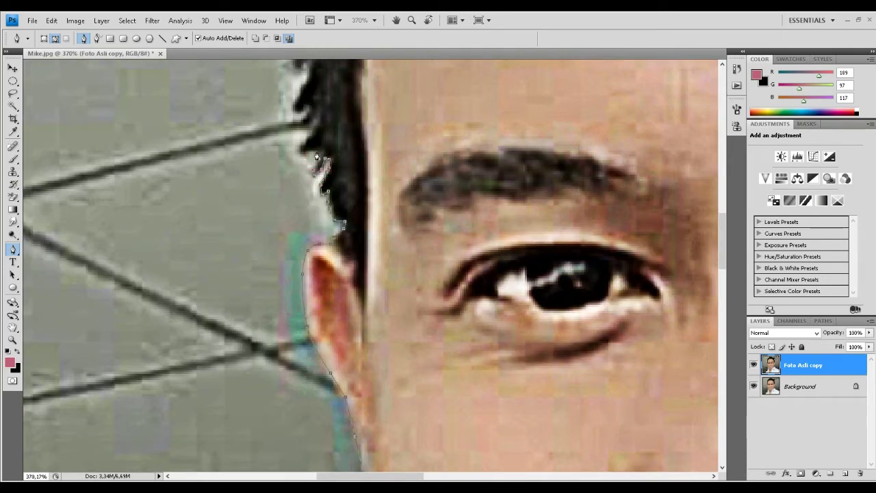
pyautogui.scroll(3, 291, 115)
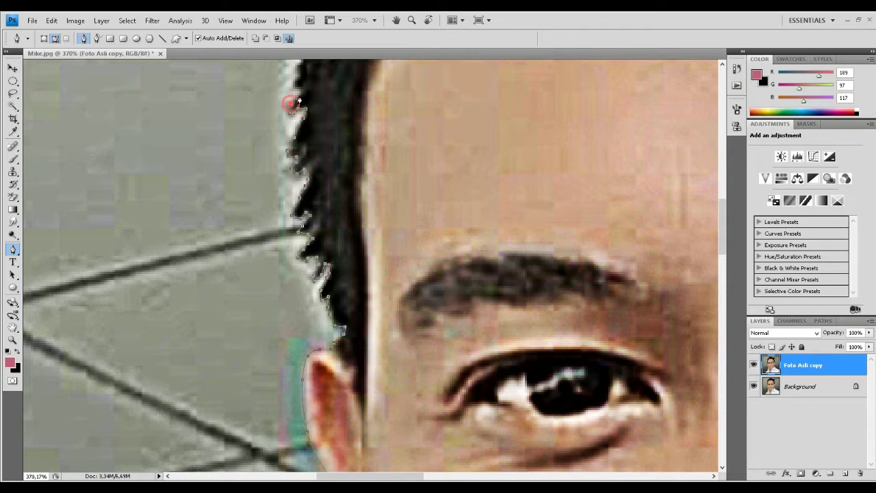
pyautogui.scroll(3, 291, 103)
pyautogui.click(296, 177)
pyautogui.click(328, 92)
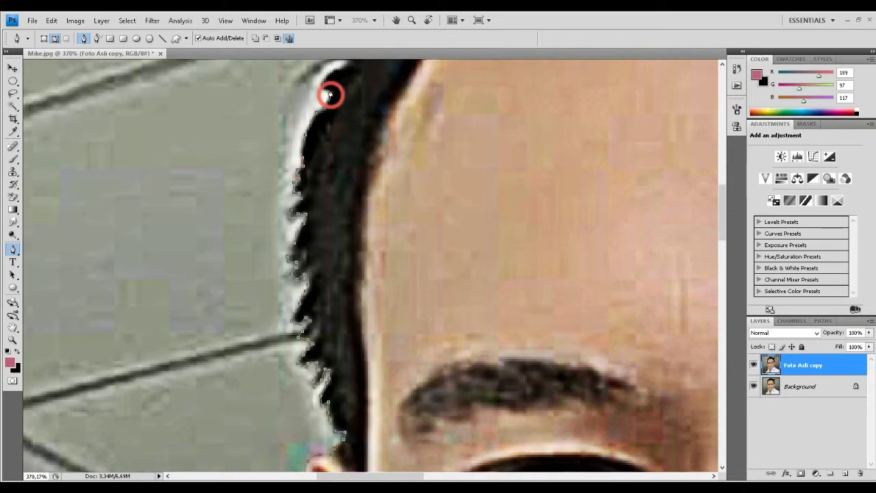
pyautogui.scroll(5, 329, 92)
pyautogui.click(345, 251)
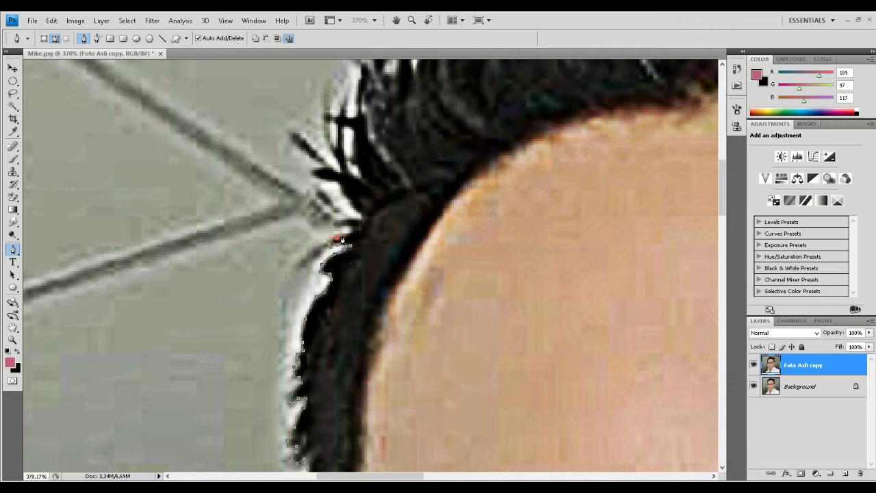
pyautogui.scroll(2, 361, 217)
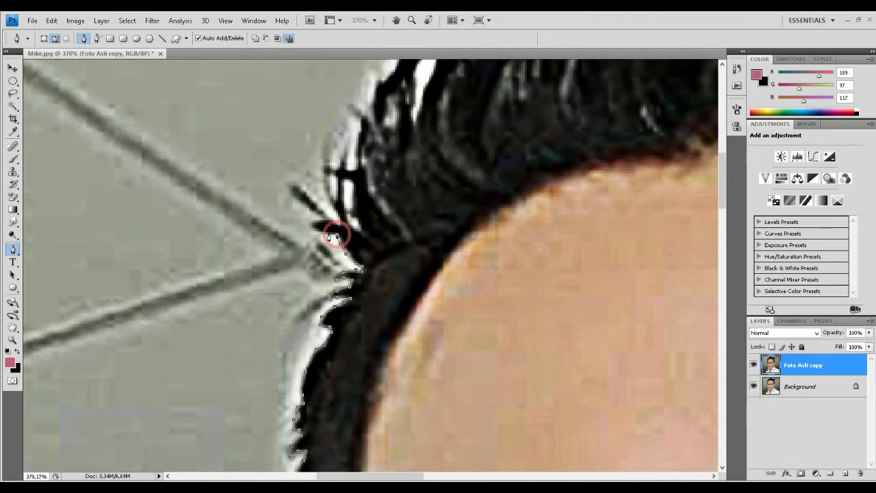
pyautogui.click(333, 182)
pyautogui.click(338, 153)
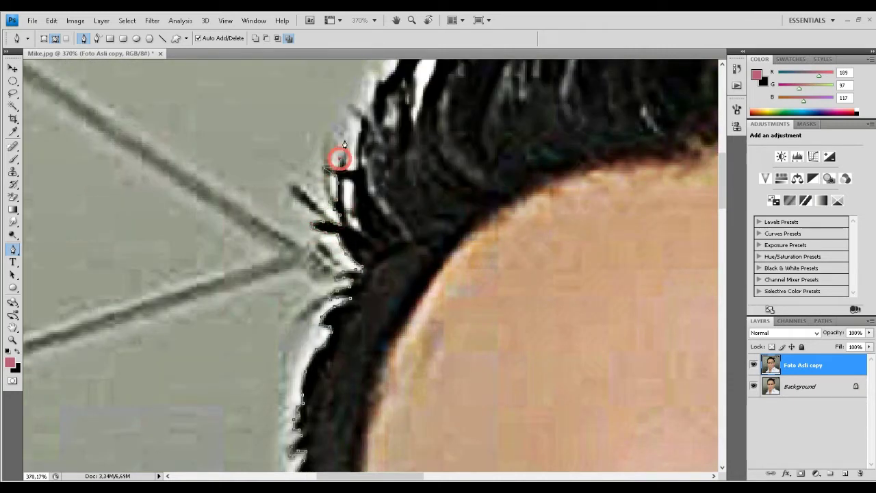
pyautogui.scroll(2, 354, 167)
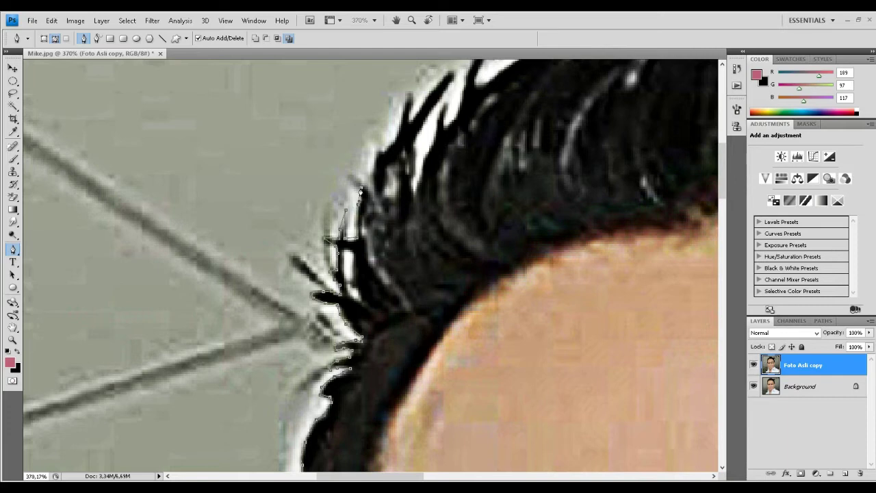
pyautogui.scroll(-5, 361, 190)
pyautogui.scroll(-3, 616, 110)
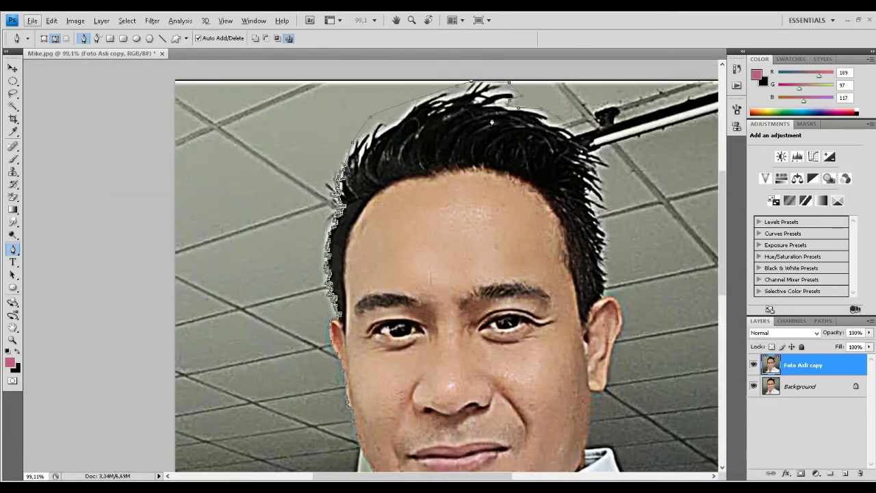
pyautogui.scroll(4, 630, 174)
pyautogui.scroll(4, 631, 291)
# Trace around the bottom of the other ear and down the jaw edge
pyautogui.click(624, 373)
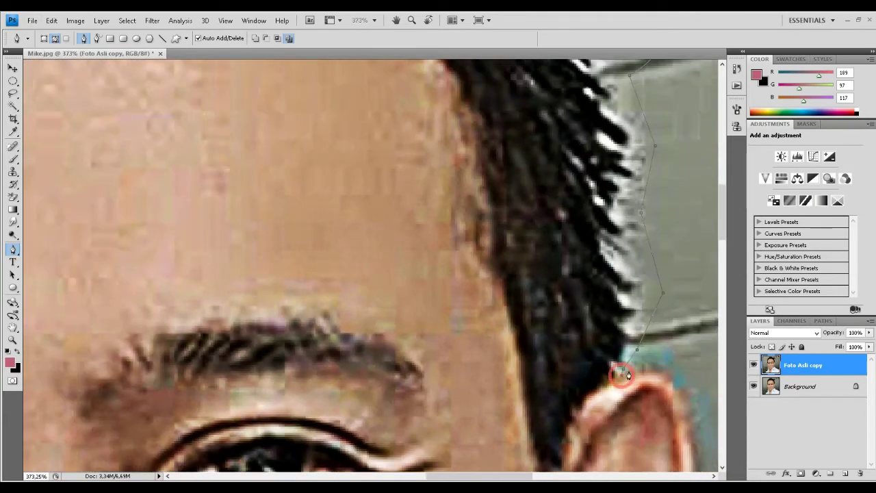
pyautogui.scroll(-3, 688, 383)
pyautogui.scroll(-4, 679, 406)
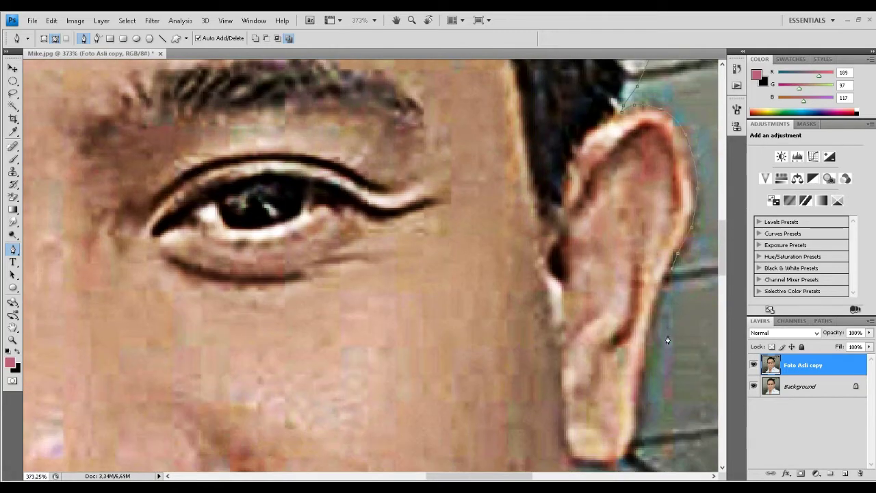
pyautogui.scroll(-3, 644, 383)
pyautogui.click(625, 369)
pyautogui.click(571, 372)
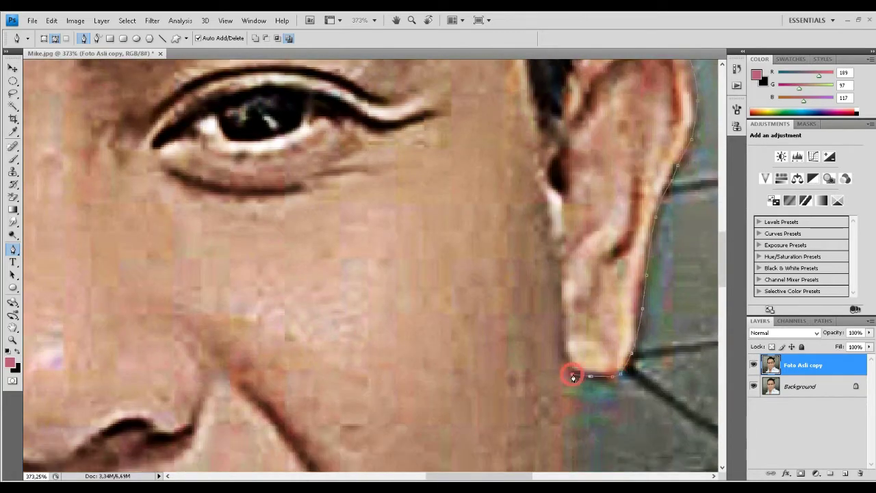
pyautogui.scroll(-3, 571, 372)
pyautogui.scroll(-3, 572, 352)
pyautogui.click(561, 334)
pyautogui.click(555, 362)
# Continue the path across the top of the collar and down its edge
pyautogui.click(595, 361)
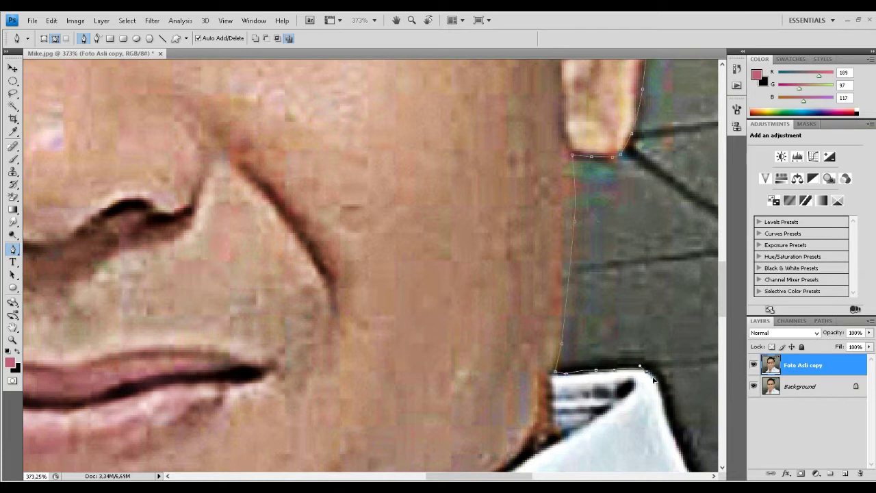
pyautogui.click(661, 396)
pyautogui.scroll(-3, 685, 351)
pyautogui.click(684, 348)
pyautogui.click(699, 380)
pyautogui.scroll(-3, 454, 330)
pyautogui.hscroll(5, 454, 330)
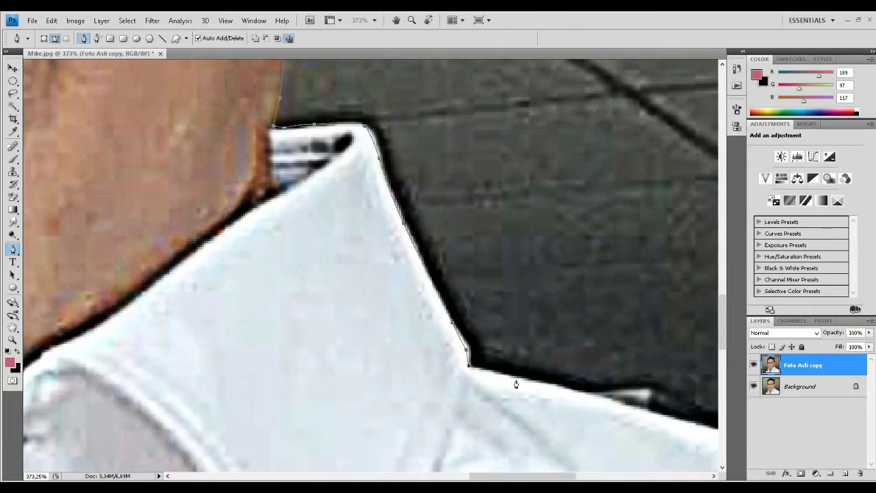
pyautogui.hotkey('ctrl', '-')
pyautogui.scroll(-3, 516, 384)
pyautogui.click(708, 424)
# Close the pen path around the outside of the photo back at its start point
pyautogui.hotkey('ctrl', '0')
pyautogui.click(582, 80)
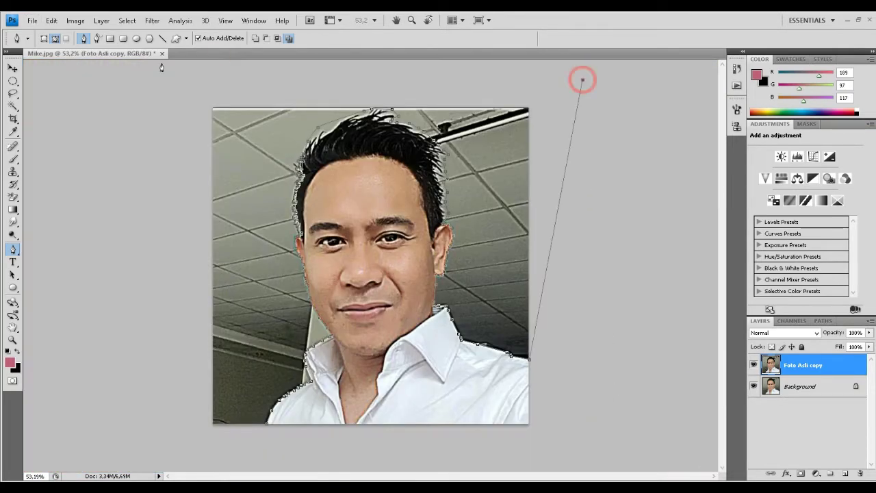
pyautogui.click(150, 75)
pyautogui.click(171, 414)
pyautogui.click(241, 450)
pyautogui.click(267, 425)
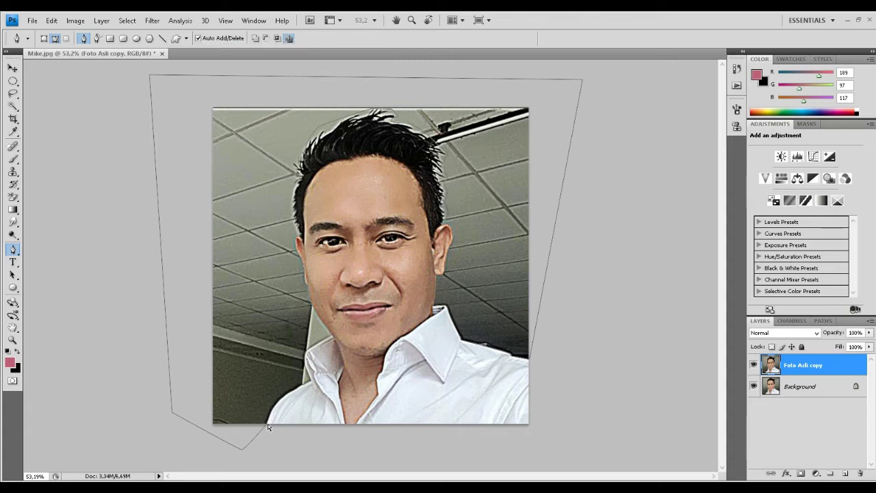
# Copy the selected man onto the 'Foto Asli copy' layer, hide Background, and choose Rectangular Marquee
pyautogui.hotkey('ctrl', 'Return')
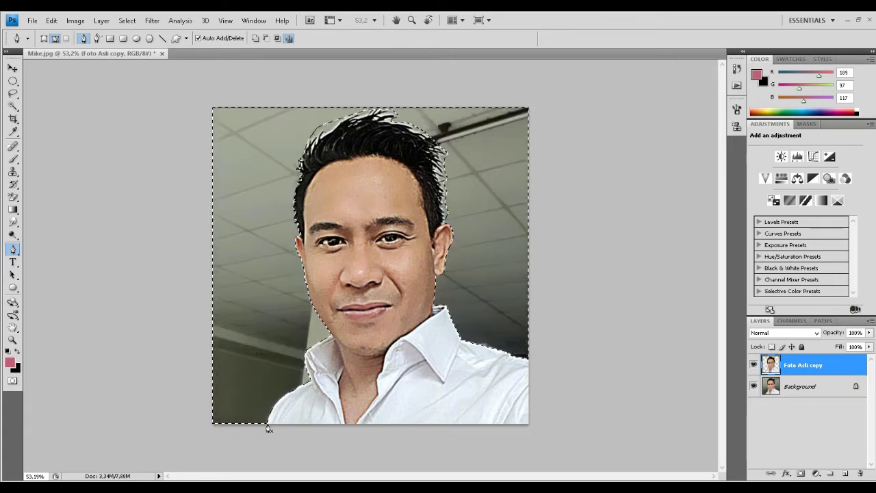
pyautogui.hotkey('ctrl', 'j')
pyautogui.click(754, 387)
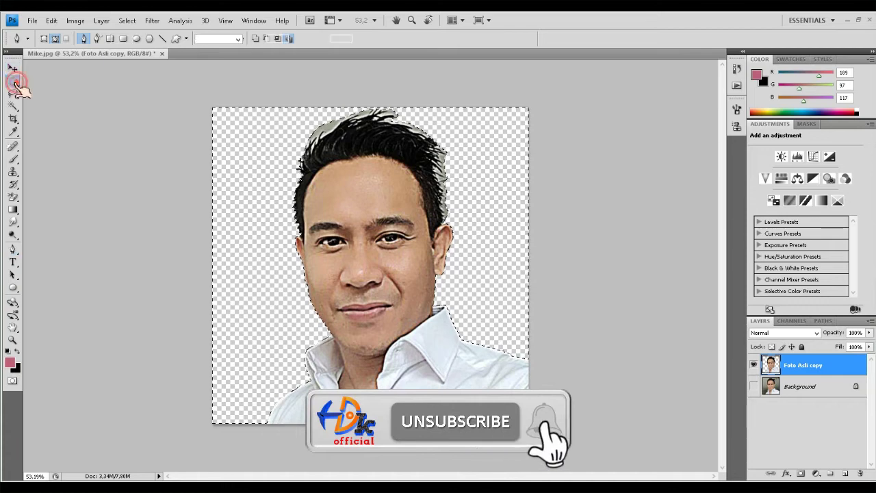
pyautogui.click(13, 80)
pyautogui.click(44, 79)
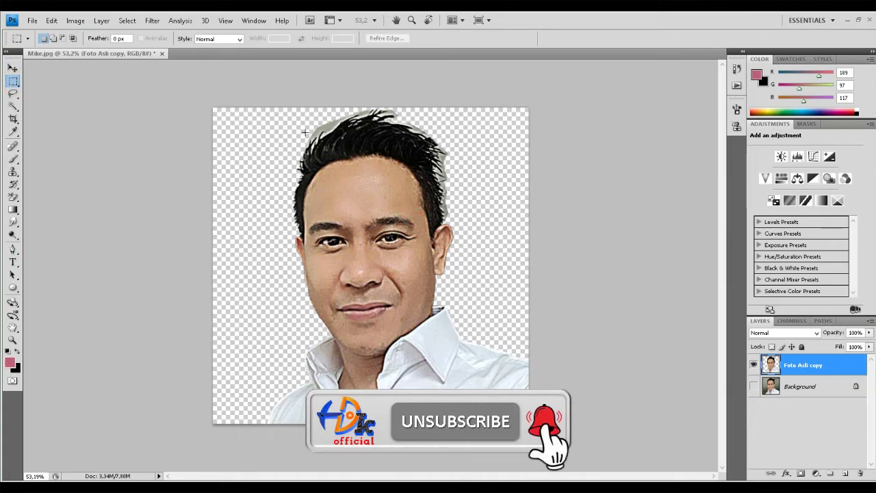
# Pick the Background Eraser (Contiguous, 17% tolerance) and dab away grey fringe above the hair
pyautogui.scroll(5, 341, 136)
pyautogui.scroll(1, 341, 136)
pyautogui.click(13, 197)
pyautogui.click(54, 209)
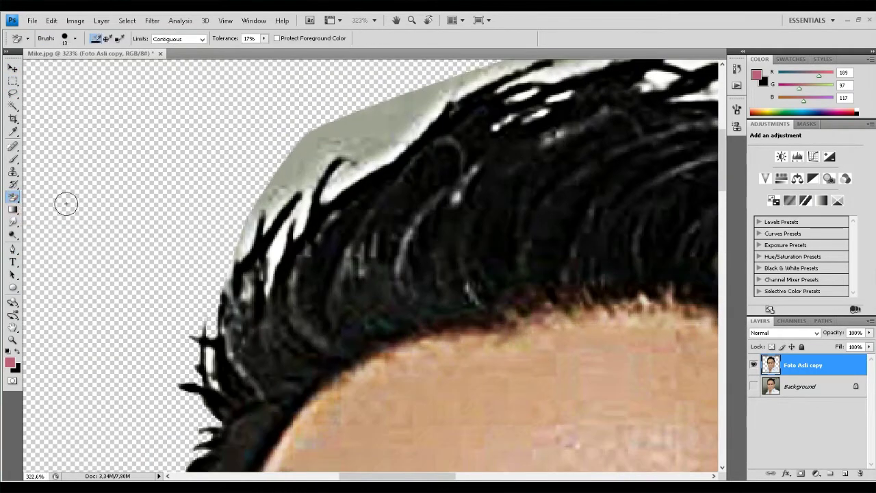
pyautogui.click(380, 140)
pyautogui.click(356, 137)
pyautogui.click(386, 153)
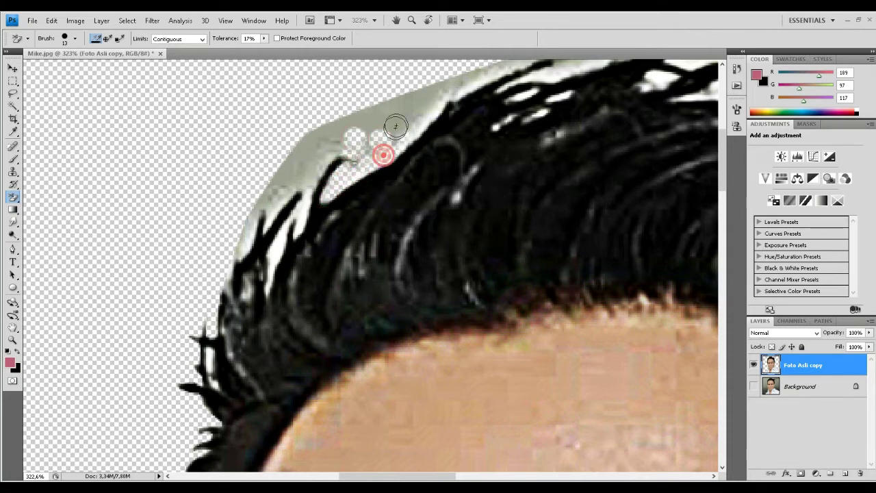
pyautogui.click(422, 99)
pyautogui.click(342, 147)
pyautogui.click(307, 186)
# Erase grey fringe down the left hair edge and along the hair top, leaving a streak across the hair
pyautogui.moveTo(305, 204); pyautogui.dragTo(226, 288)
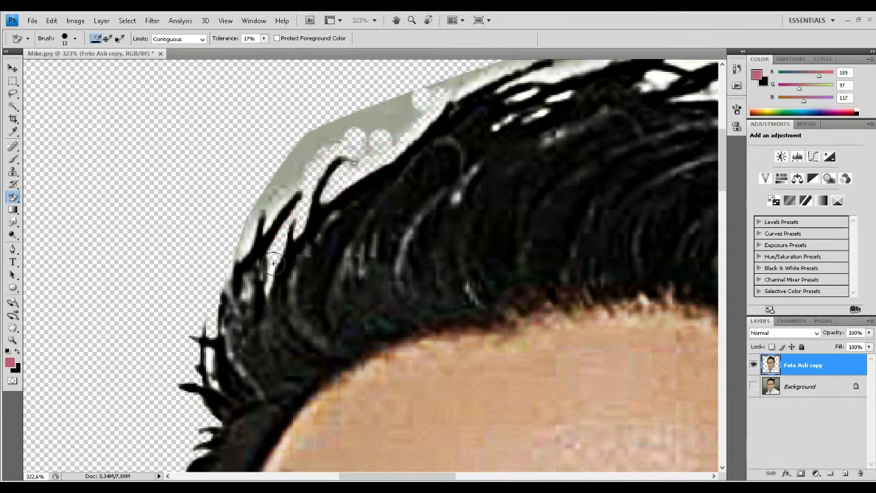
pyautogui.scroll(-2, 226, 288)
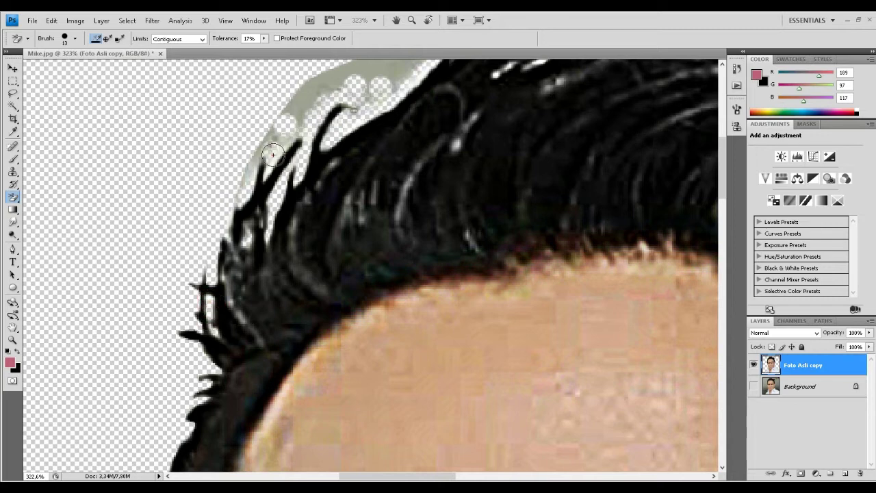
pyautogui.moveTo(241, 191)
pyautogui.mouseDown()
pyautogui.moveTo(282, 141)
pyautogui.moveTo(519, 201)
pyautogui.moveTo(295, 140)
pyautogui.moveTo(210, 146)
pyautogui.mouseUp()
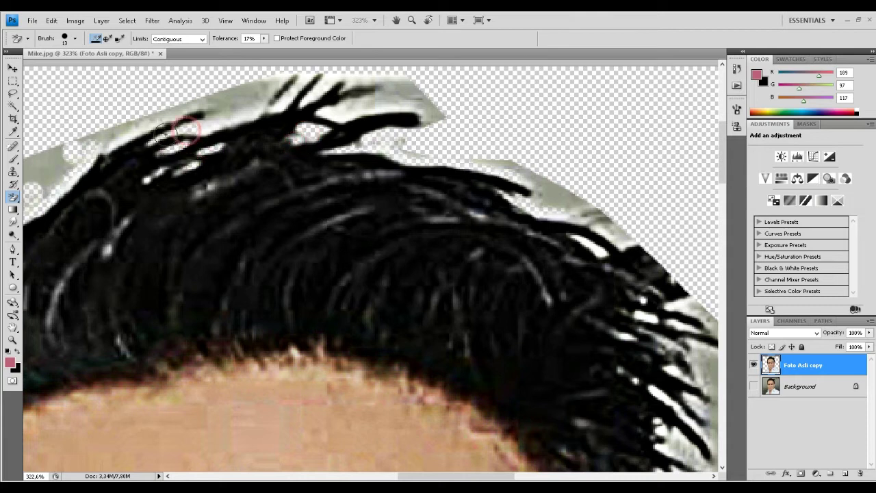
pyautogui.moveTo(108, 137); pyautogui.dragTo(105, 144)
pyautogui.moveTo(212, 114); pyautogui.dragTo(291, 92)
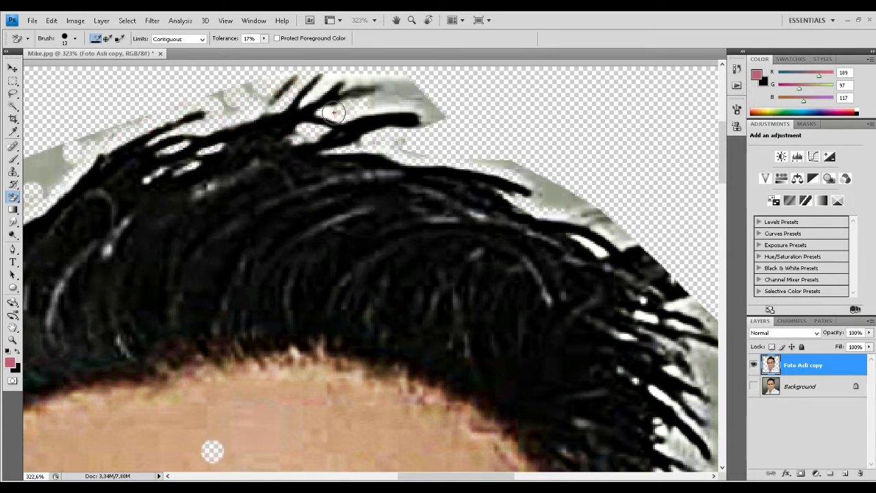
pyautogui.moveTo(336, 111)
pyautogui.mouseDown()
pyautogui.moveTo(428, 108)
pyautogui.moveTo(376, 82)
pyautogui.mouseUp()
pyautogui.moveTo(302, 342); pyautogui.dragTo(529, 217)
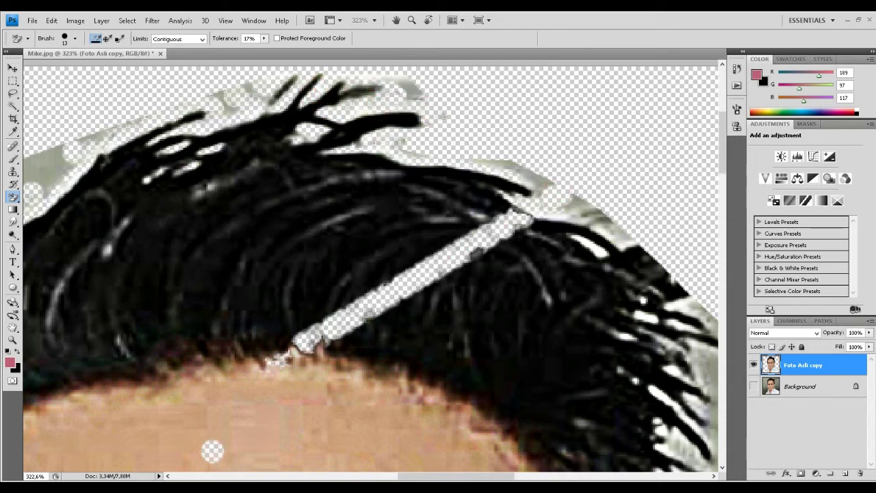
# Erase the grey fringe along the right edge of the hair
pyautogui.scroll(-2, 524, 296)
pyautogui.scroll(2, 505, 228)
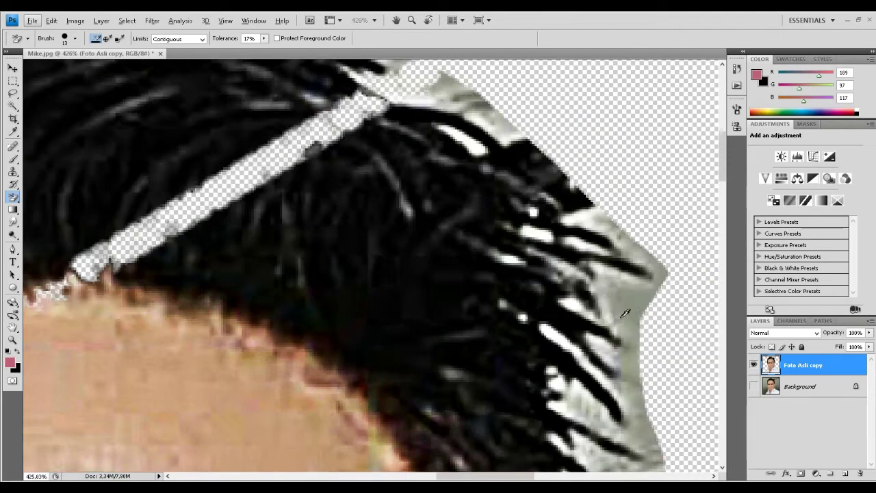
pyautogui.moveTo(592, 220); pyautogui.dragTo(606, 352)
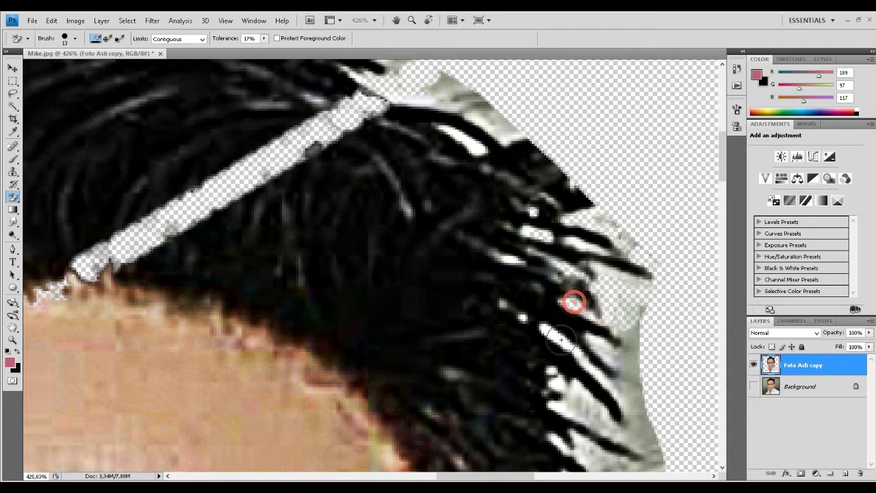
pyautogui.scroll(-2, 569, 345)
pyautogui.click(197, 436)
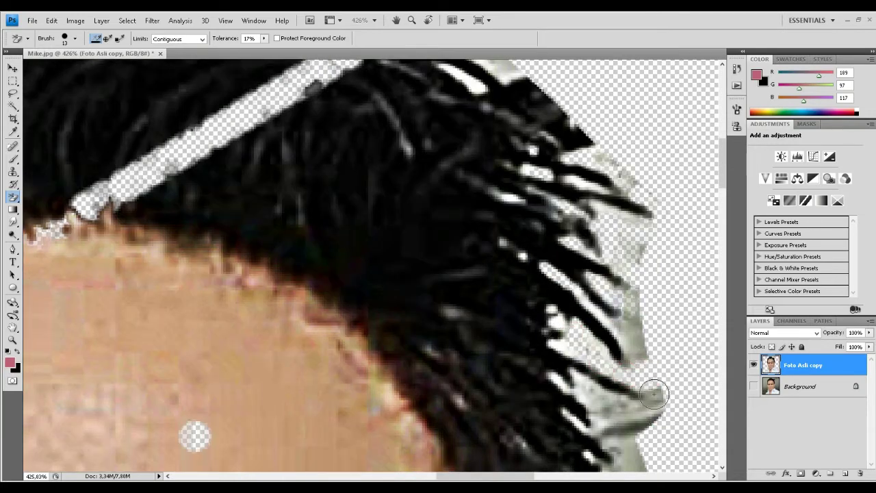
pyautogui.scroll(-3, 591, 235)
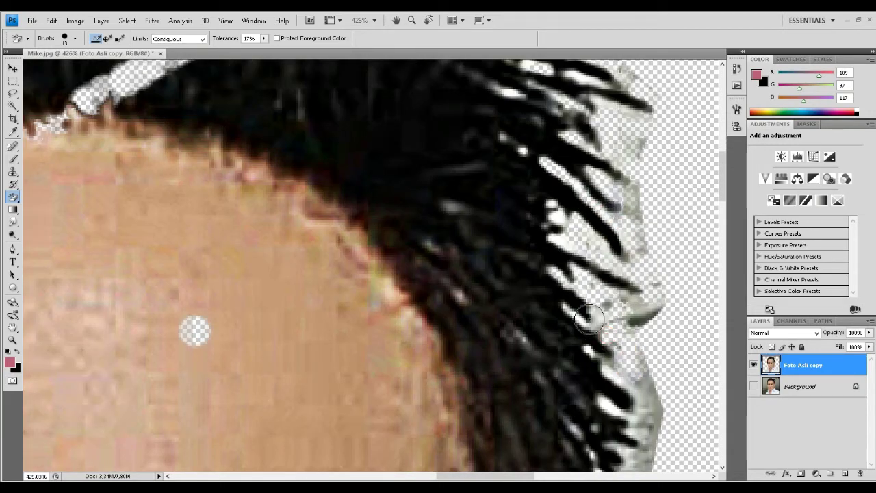
pyautogui.scroll(-2, 637, 320)
pyautogui.scroll(-2, 637, 320)
pyautogui.moveTo(619, 251); pyautogui.dragTo(627, 377)
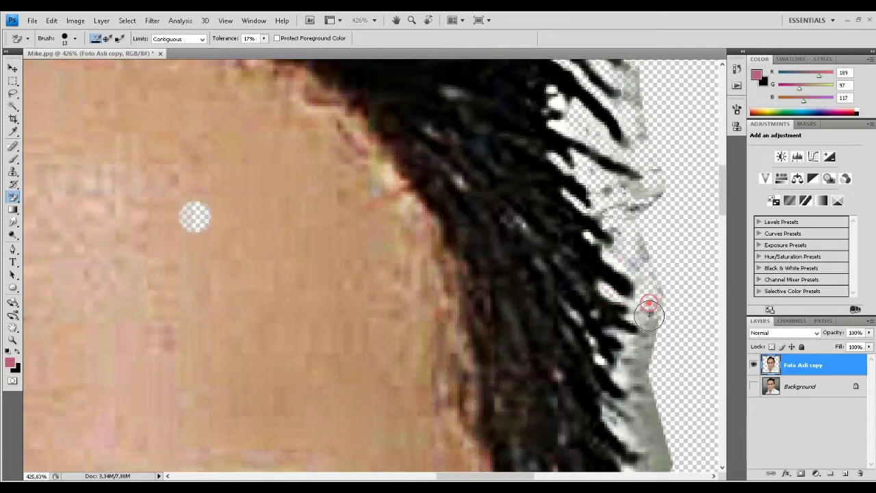
pyautogui.scroll(-3, 643, 325)
pyautogui.moveTo(642, 325); pyautogui.dragTo(629, 438)
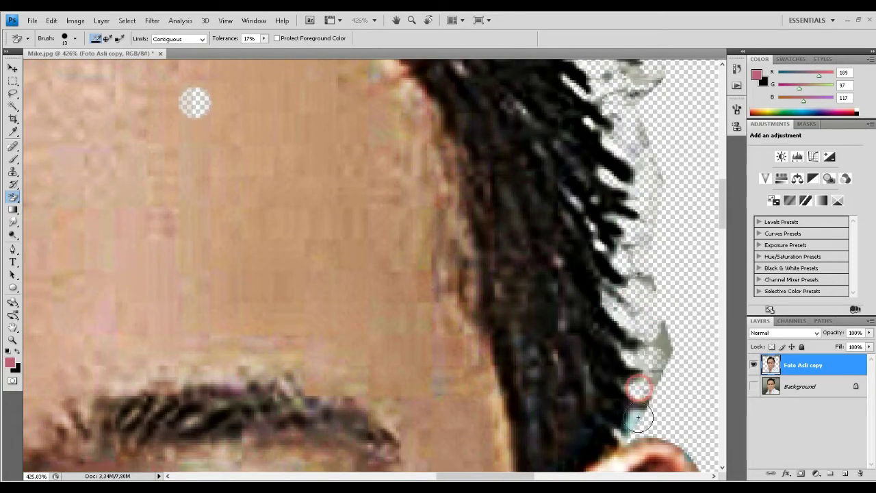
# Switch to the plain Eraser at 9 px and erase grey fringe right of the hair
pyautogui.rightClick(13, 197)
pyautogui.click(55, 199)
pyautogui.press('[')
pyautogui.press('[')
pyautogui.press('[')
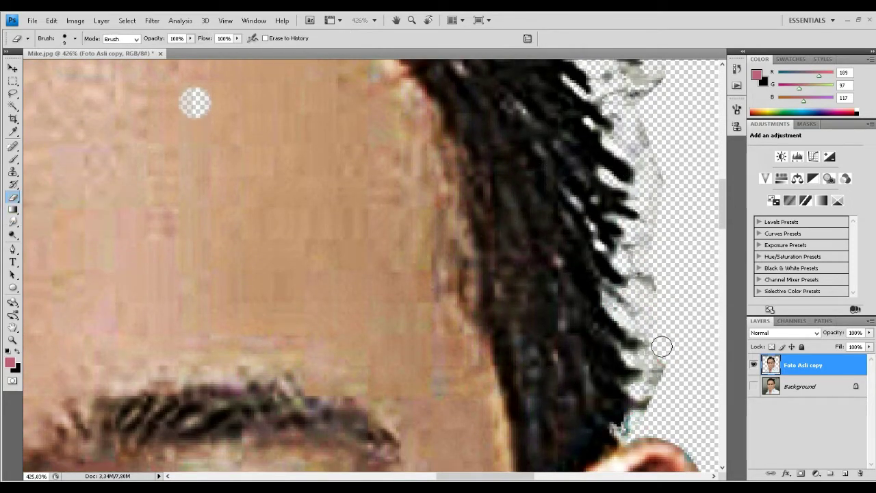
pyautogui.moveTo(662, 336); pyautogui.dragTo(654, 397)
pyautogui.click(649, 304)
pyautogui.moveTo(641, 273)
pyautogui.mouseDown()
pyautogui.moveTo(661, 178)
pyautogui.moveTo(633, 120)
pyautogui.mouseUp()
pyautogui.scroll(3, 644, 212)
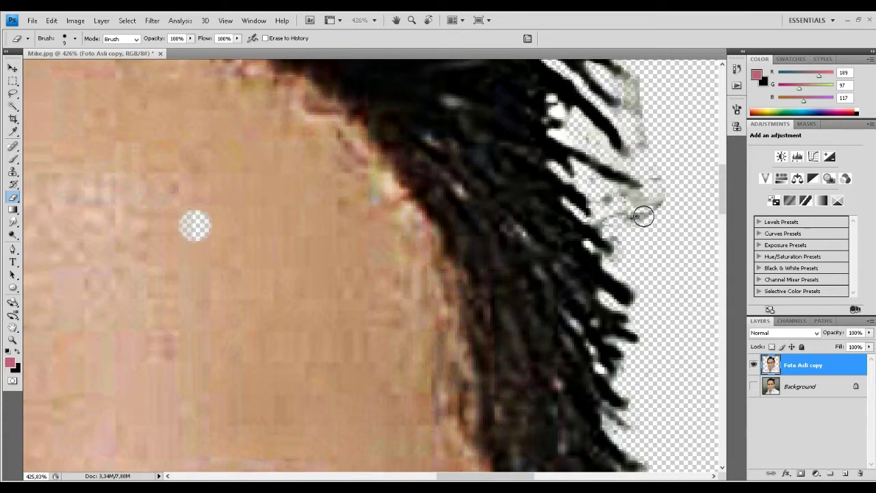
pyautogui.moveTo(644, 212)
pyautogui.mouseDown()
pyautogui.moveTo(657, 196)
pyautogui.moveTo(597, 142)
pyautogui.mouseUp()
# Erase the stray light grey strands around the top and top-left of the hair
pyautogui.scroll(3, 646, 166)
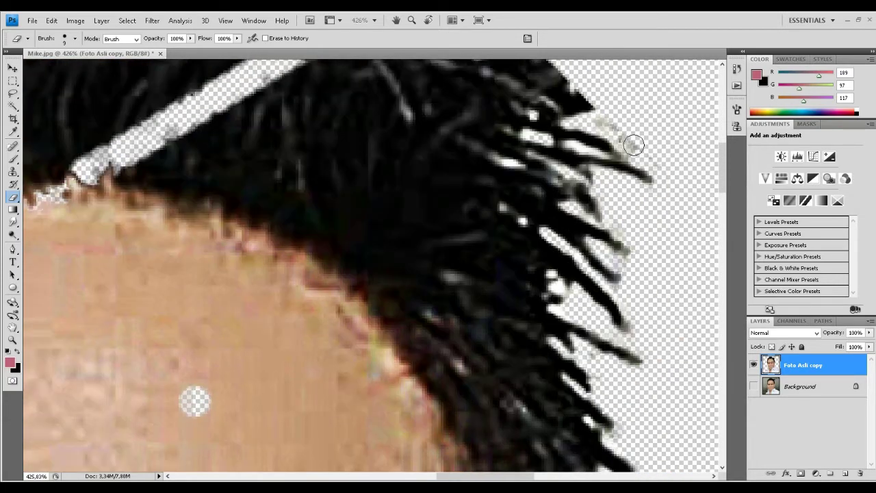
pyautogui.scroll(1, 632, 141)
pyautogui.scroll(2, 617, 144)
pyautogui.moveTo(407, 126); pyautogui.dragTo(307, 59)
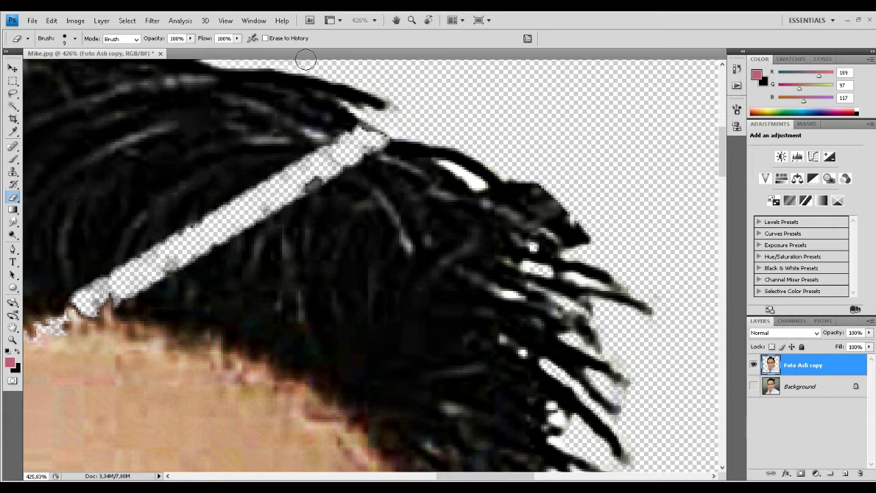
pyautogui.scroll(3, 307, 59)
pyautogui.moveTo(192, 146); pyautogui.dragTo(180, 98)
pyautogui.scroll(3, 370, 274)
pyautogui.hscroll(-5, 370, 274)
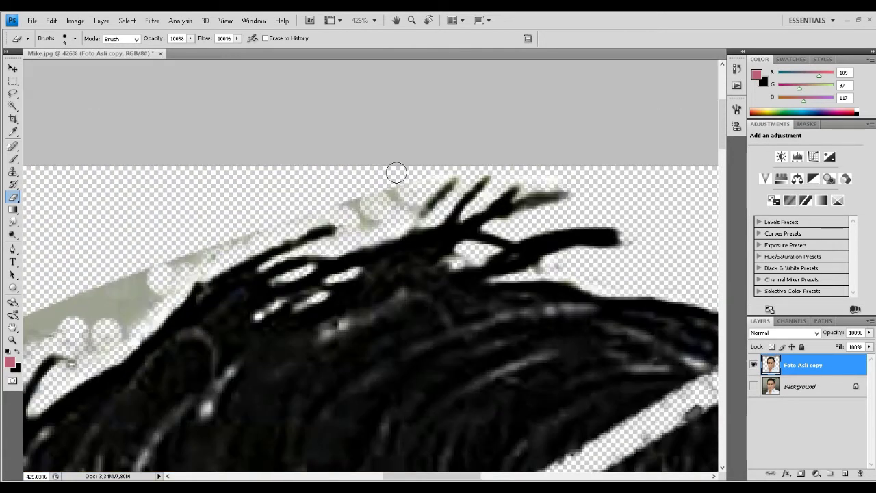
pyautogui.moveTo(426, 169)
pyautogui.mouseDown()
pyautogui.moveTo(284, 219)
pyautogui.moveTo(107, 336)
pyautogui.moveTo(65, 324)
pyautogui.moveTo(446, 239)
pyautogui.moveTo(404, 303)
pyautogui.moveTo(323, 305)
pyautogui.mouseUp()
pyautogui.scroll(-5, 308, 226)
pyautogui.scroll(6, 712, 253)
pyautogui.scroll(-2, 712, 253)
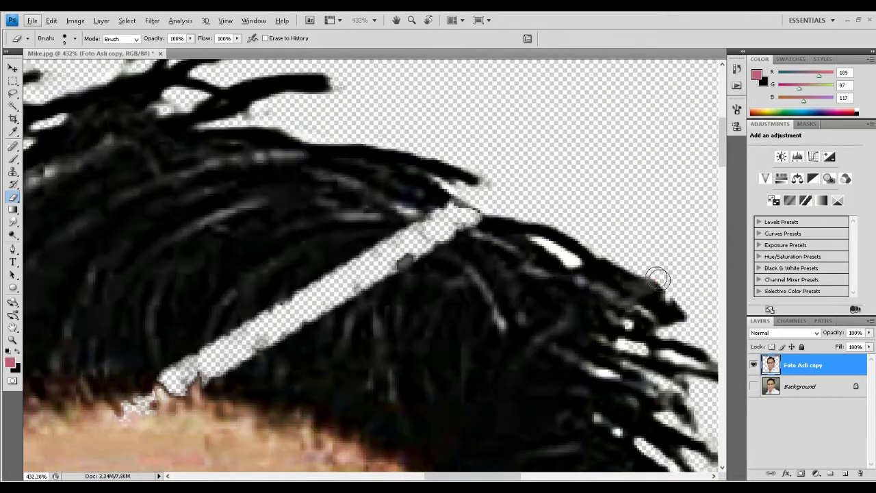
# Pick the Clone Stamp, sample dark hair, and clone over the transparent holes in the hair
pyautogui.rightClick(12, 198)
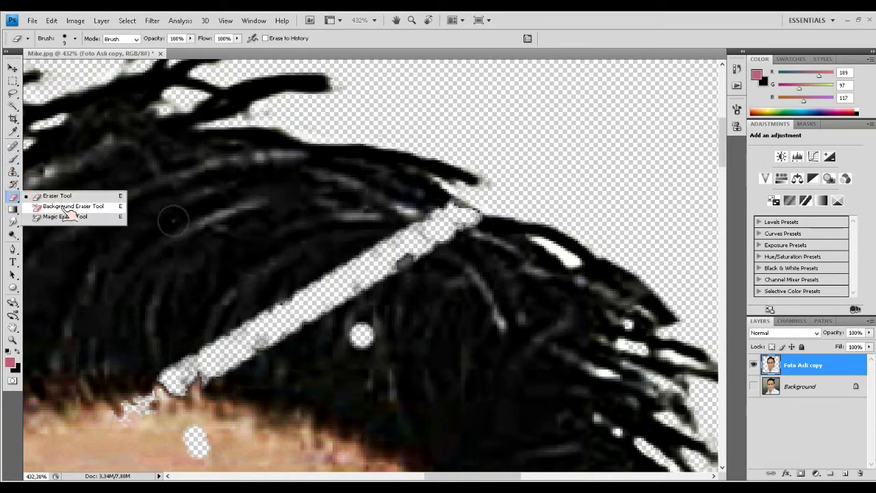
pyautogui.click(48, 205)
pyautogui.press('v')
pyautogui.click(12, 172)
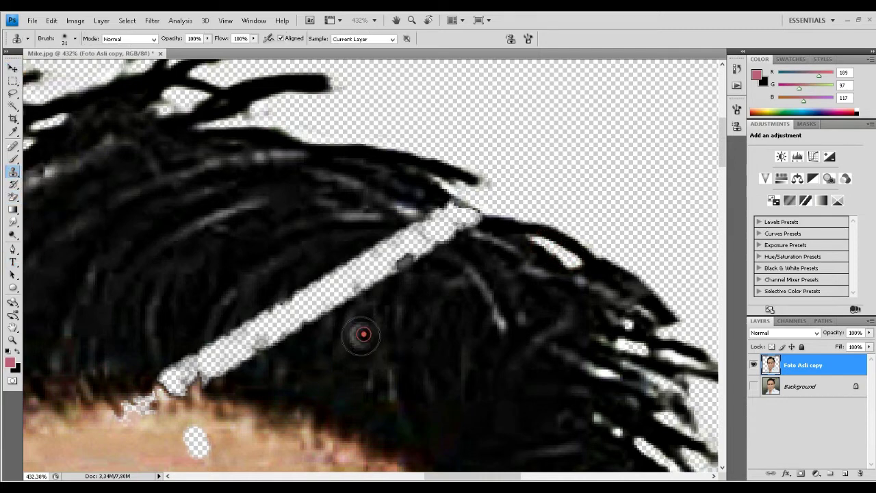
pyautogui.moveTo(360, 334); pyautogui.dragTo(346, 335)
pyautogui.scroll(-1, 200, 375)
pyautogui.click(149, 383)
pyautogui.click(277, 308)
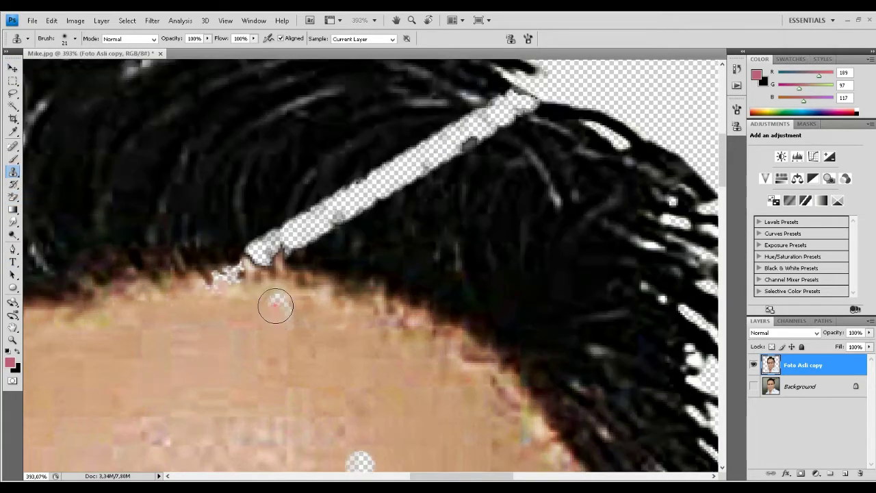
pyautogui.scroll(-3, 278, 308)
# Enlarge the clone brush to 40 and paint hair over the hairline specks and upper streak
pyautogui.click(251, 291)
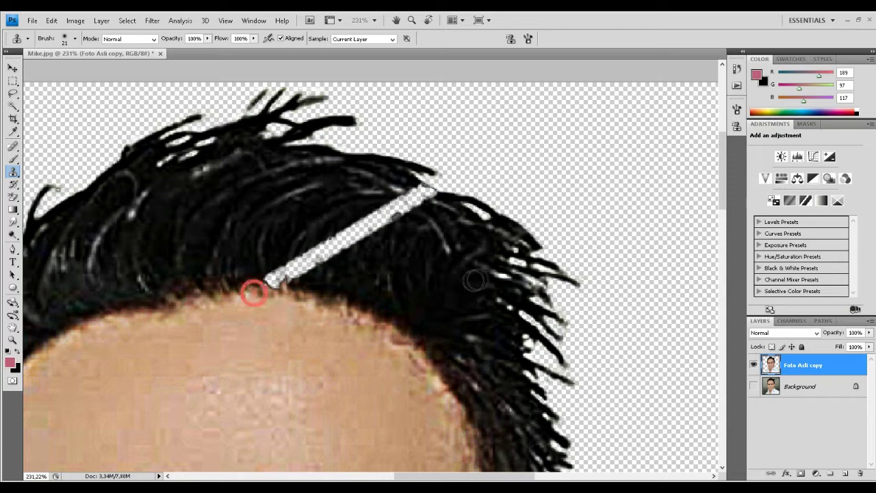
pyautogui.press(']')
pyautogui.press(']')
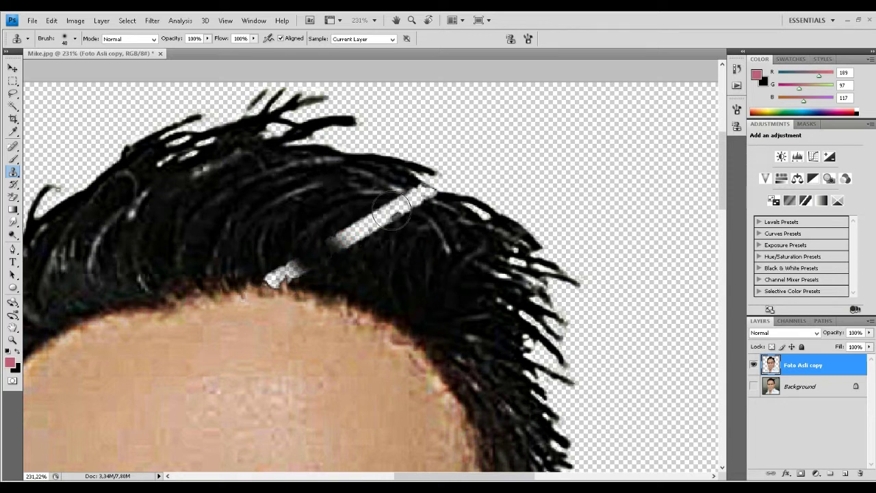
pyautogui.moveTo(421, 194); pyautogui.dragTo(339, 236)
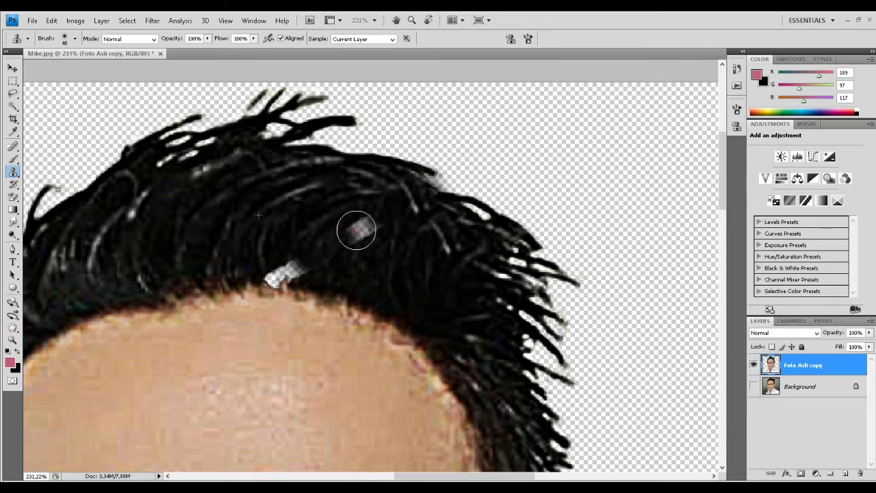
pyautogui.click(279, 269)
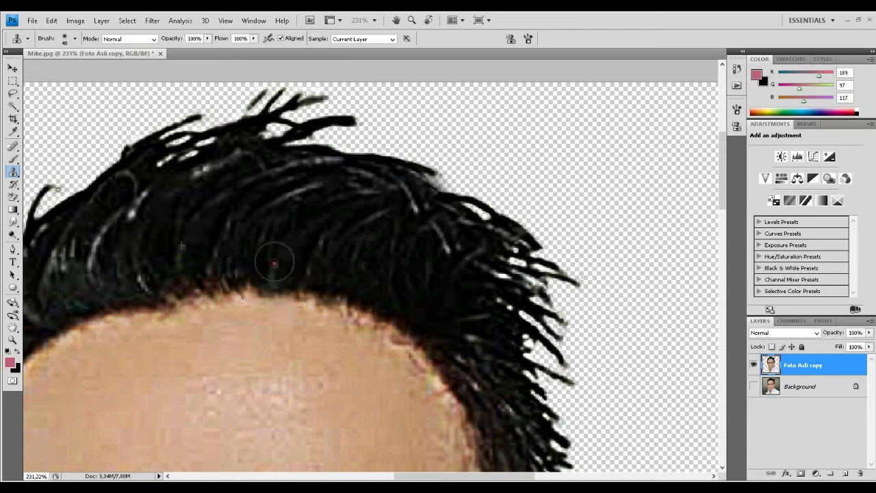
pyautogui.hotkey('ctrl', '0')
# Scale the Foto Asli copy portrait to about 64% around its centre and commit the transform
pyautogui.scroll(1, 311, 163)
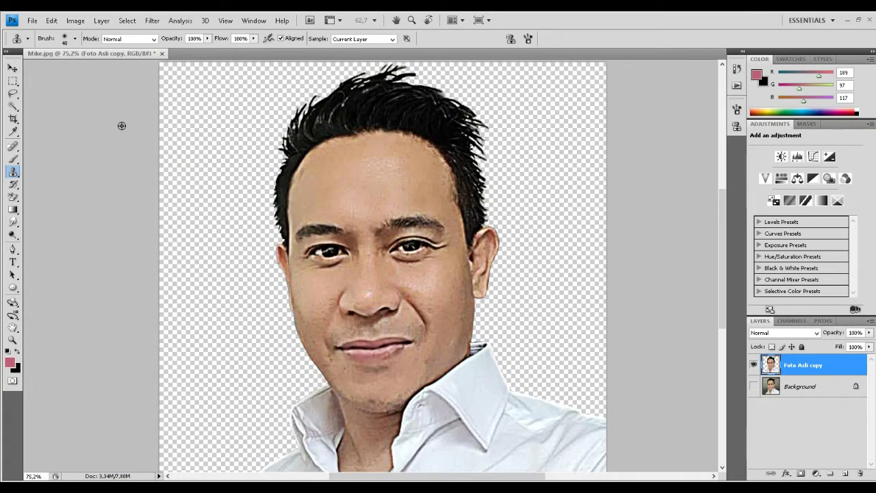
pyautogui.press('v')
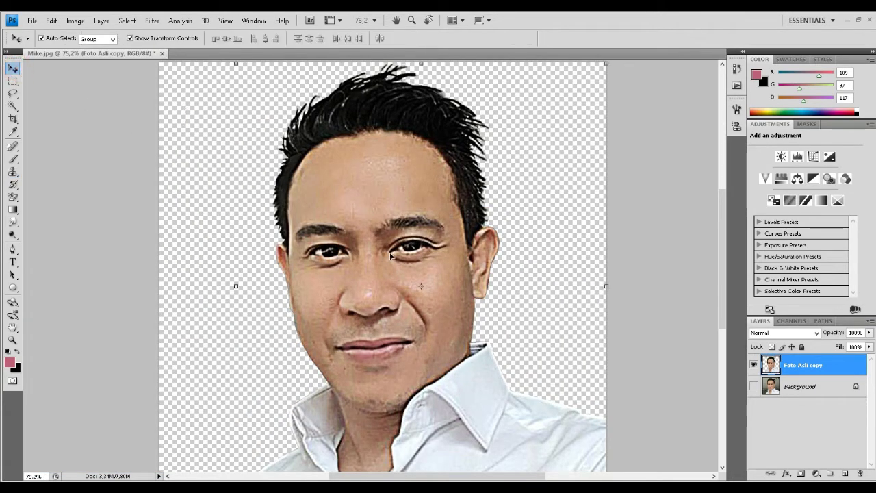
pyautogui.scroll(2, 391, 255)
pyautogui.scroll(2, 391, 256)
pyautogui.scroll(-2, 390, 256)
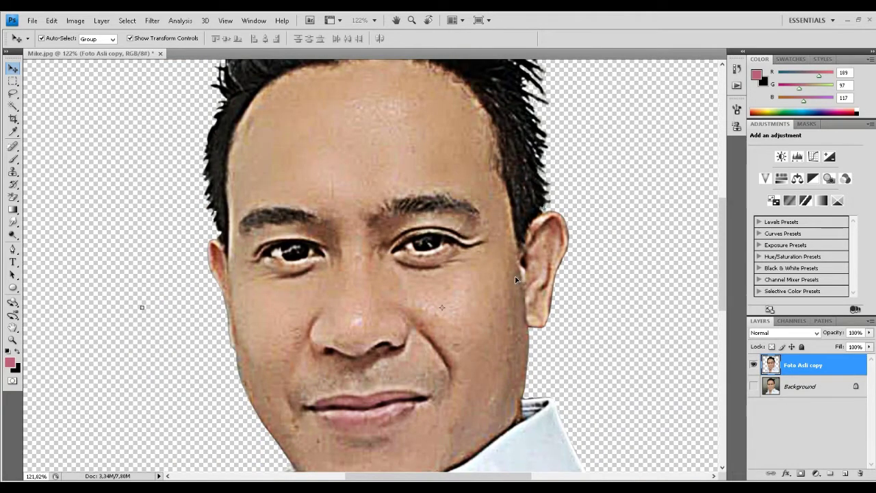
pyautogui.scroll(-1, 519, 281)
pyautogui.scroll(-2, 519, 280)
pyautogui.scroll(-1, 520, 281)
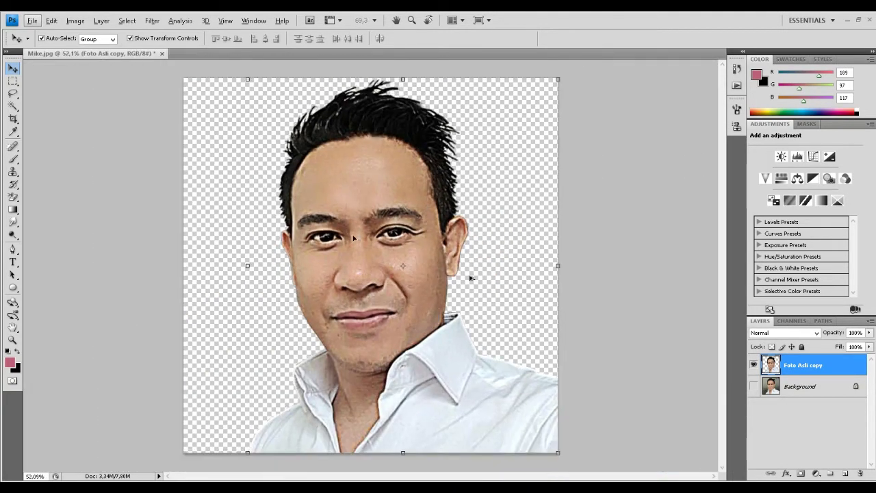
pyautogui.scroll(-1, 520, 281)
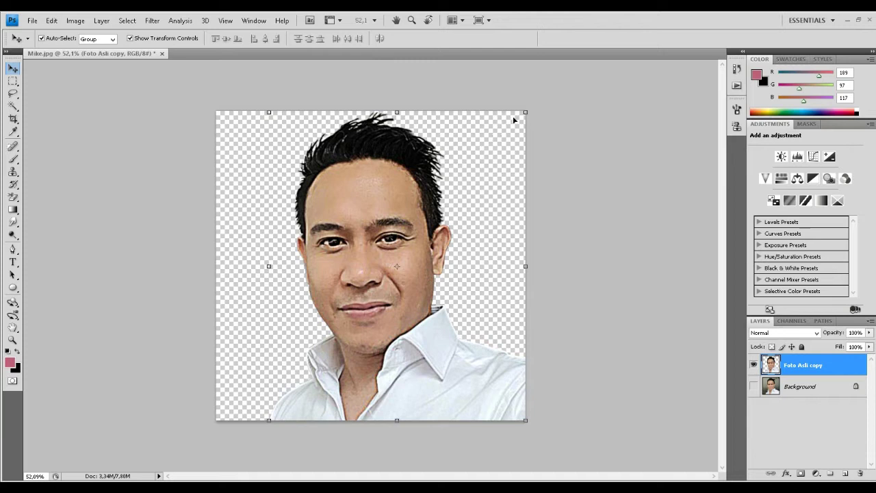
pyautogui.moveTo(521, 114); pyautogui.dragTo(471, 164)
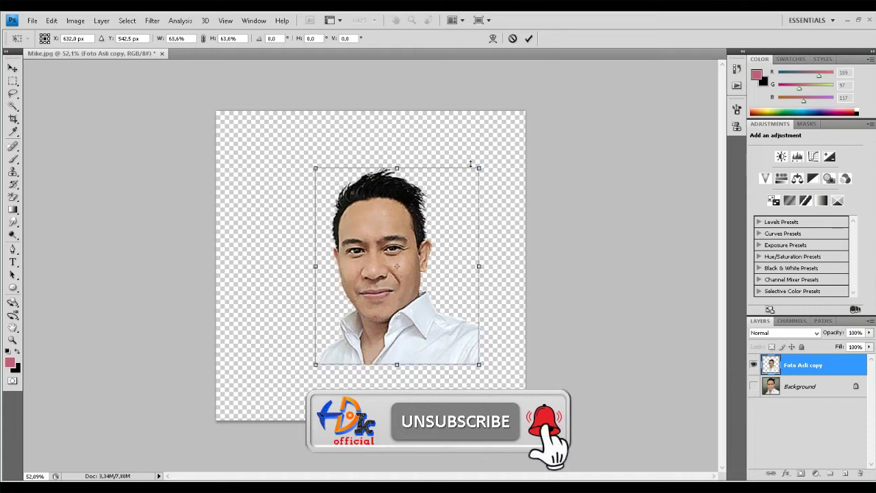
pyautogui.click(528, 39)
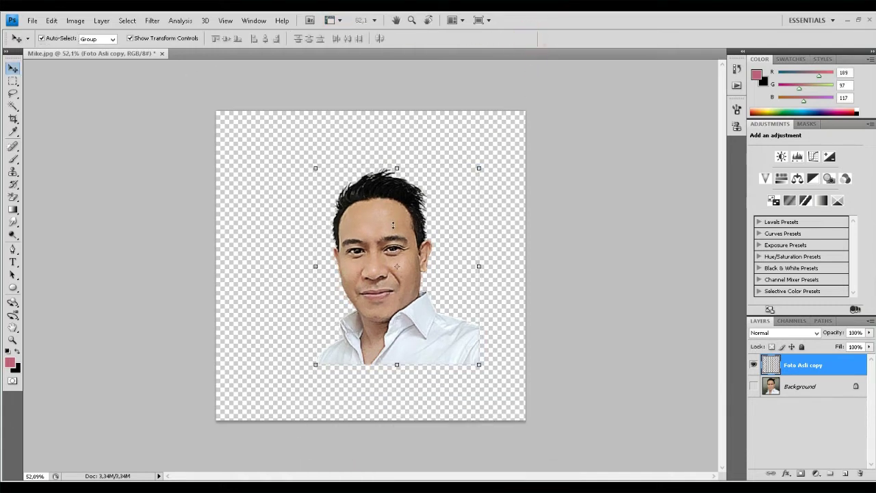
# Nudge the portrait up-left, duplicate it as Foto Asli copy 2, clipped to Foto Asli copy
pyautogui.moveTo(388, 229); pyautogui.dragTo(372, 220)
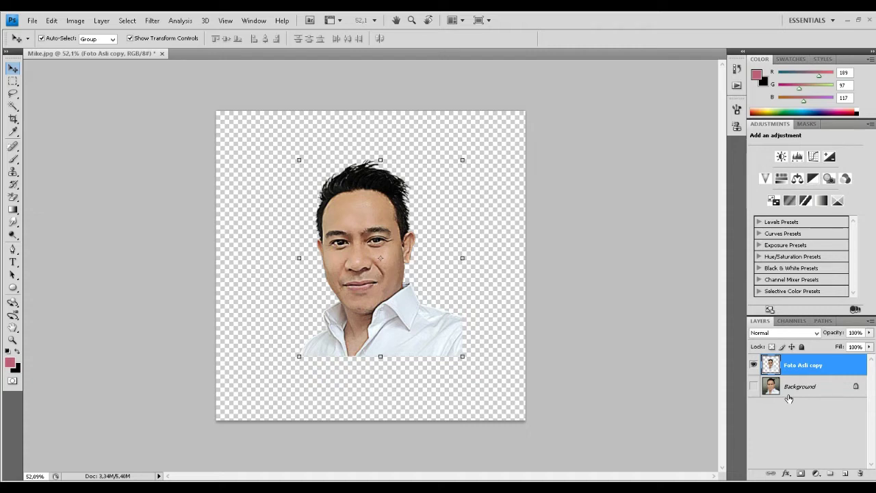
pyautogui.hotkey('ctrl', 'j')
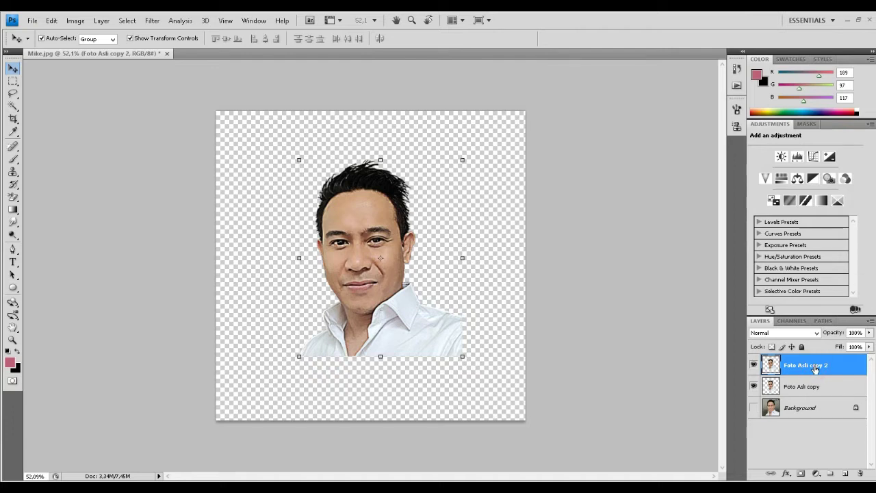
pyautogui.hotkey('ctrl', 'alt', 'g')
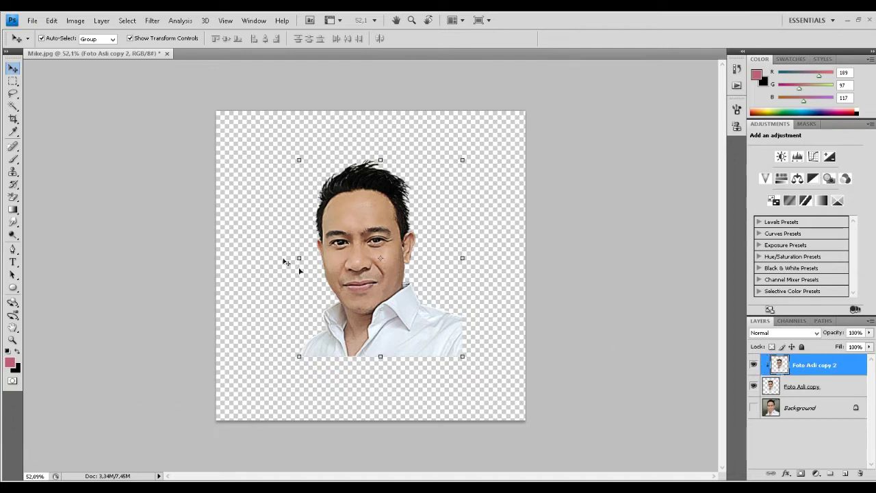
pyautogui.click(202, 430)
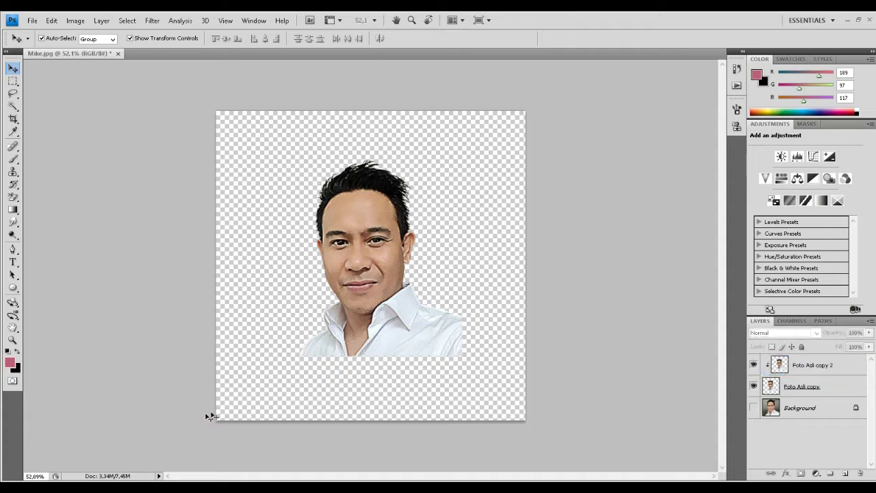
pyautogui.click(798, 373)
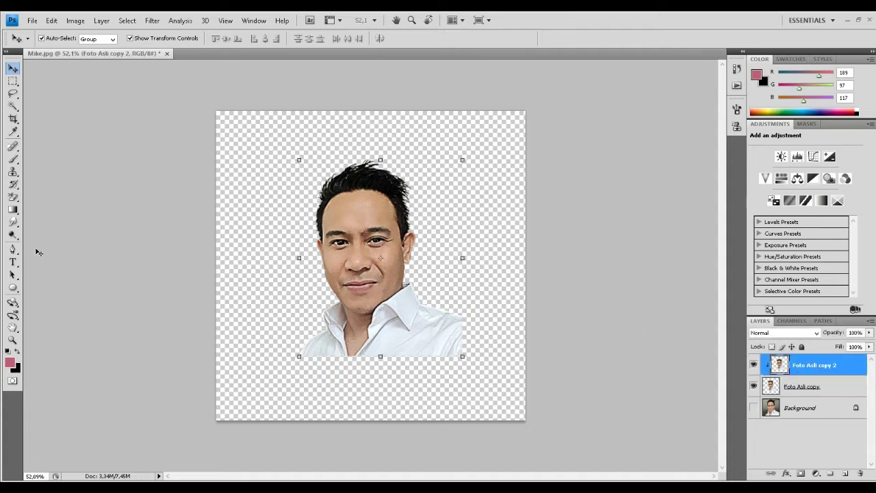
# Zoom in with the Smudge Tool set to a soft 30 px, 0% hardness brush
pyautogui.click(15, 224)
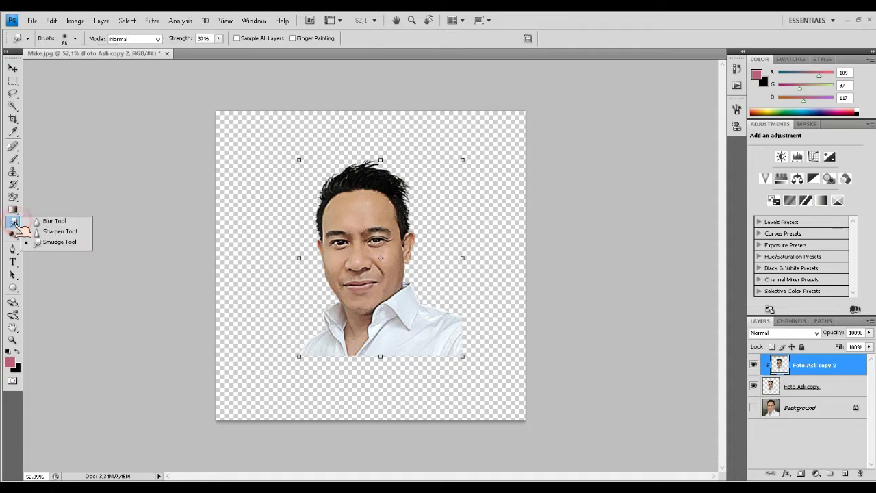
pyautogui.click(60, 242)
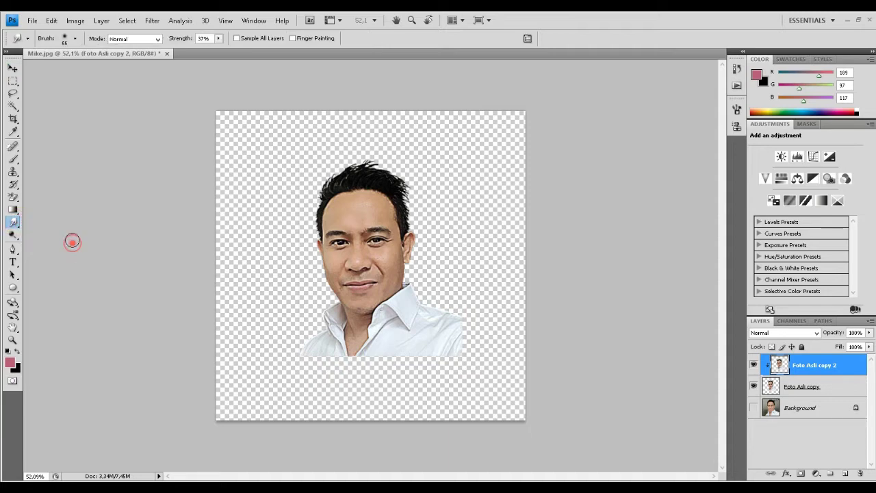
pyautogui.scroll(2, 346, 211)
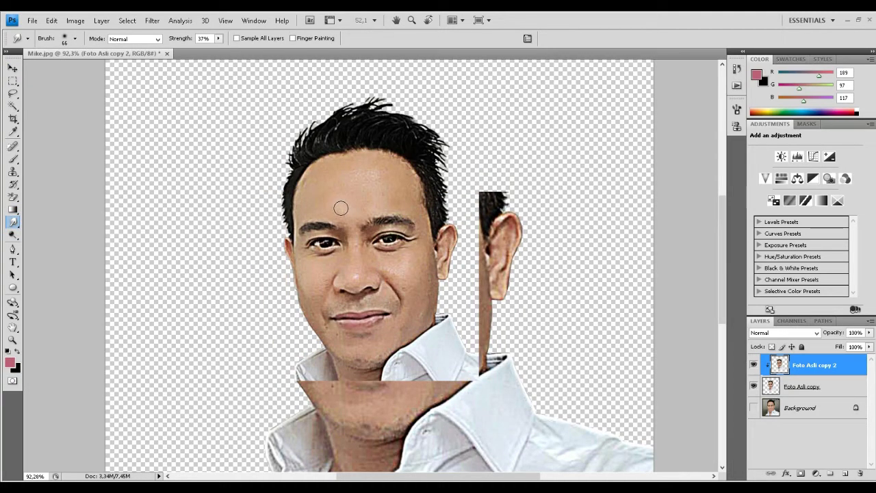
pyautogui.scroll(2, 346, 210)
pyautogui.scroll(1, 347, 146)
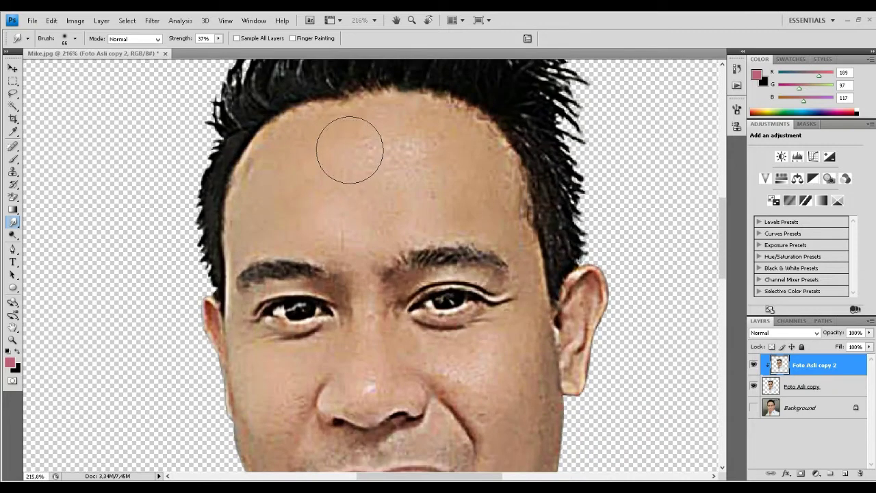
pyautogui.scroll(1, 346, 151)
pyautogui.scroll(1, 352, 147)
pyautogui.scroll(1, 394, 149)
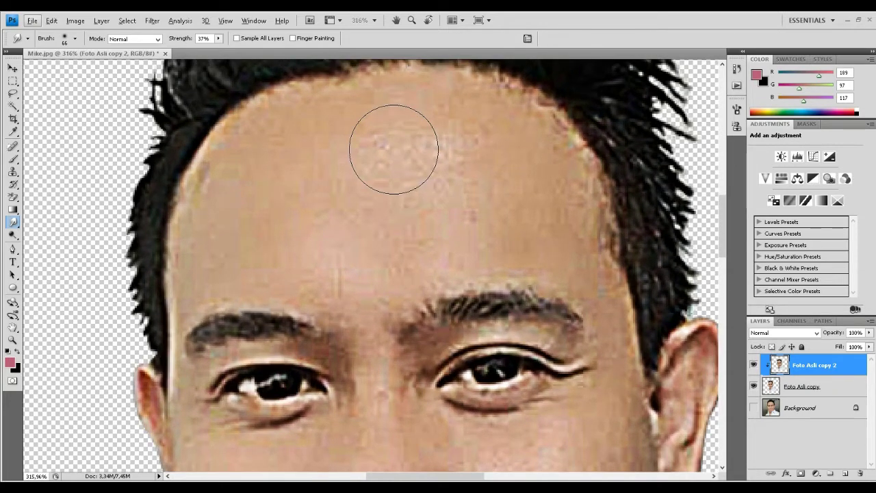
pyautogui.press('[')
pyautogui.press('[')
pyautogui.click(75, 39)
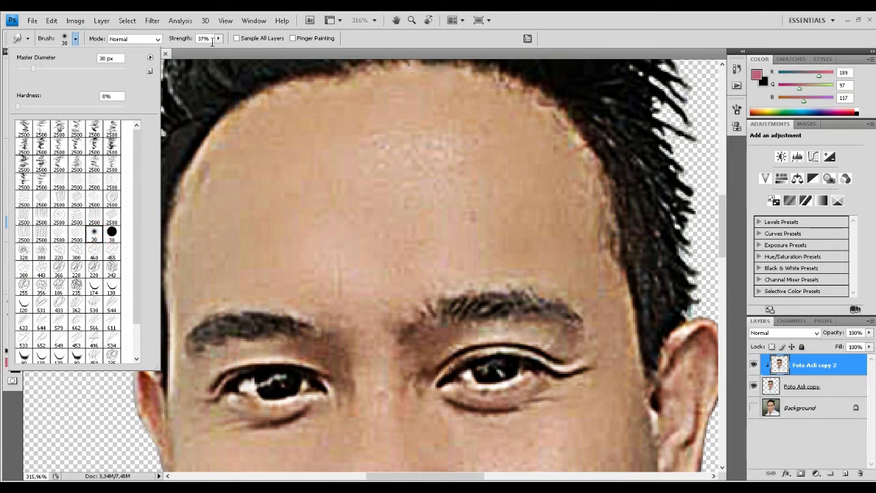
pyautogui.click(357, 158)
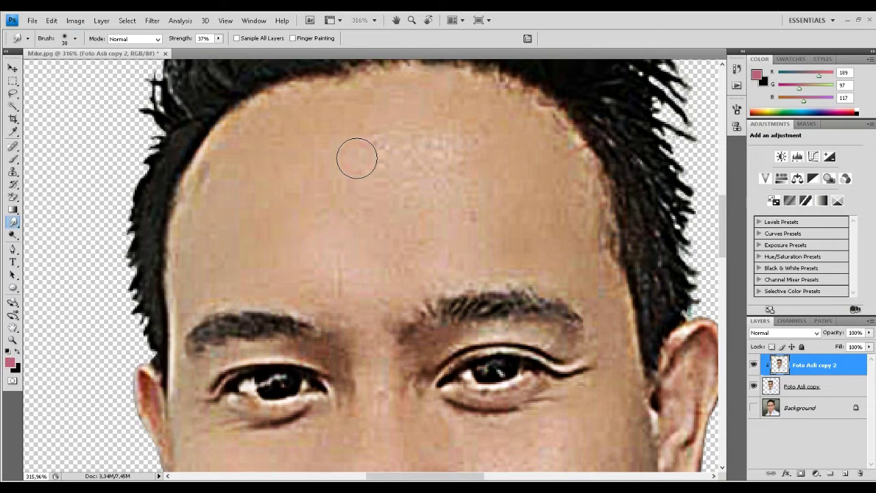
# Smudge the forehead skin smooth across its upper part and centre
pyautogui.moveTo(416, 152)
pyautogui.mouseDown()
pyautogui.moveTo(439, 149)
pyautogui.moveTo(296, 147)
pyautogui.moveTo(296, 129)
pyautogui.moveTo(358, 96)
pyautogui.moveTo(265, 121)
pyautogui.moveTo(211, 172)
pyautogui.moveTo(349, 145)
pyautogui.moveTo(264, 201)
pyautogui.moveTo(426, 148)
pyautogui.mouseUp()
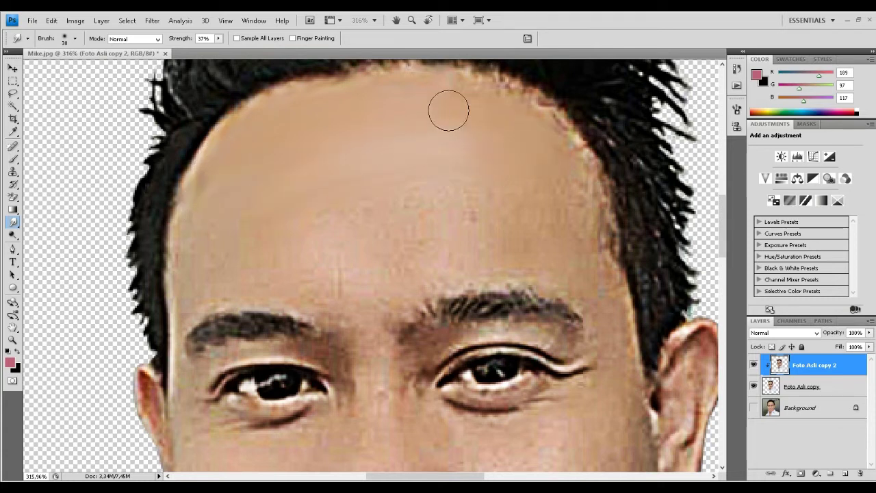
pyautogui.moveTo(472, 101); pyautogui.dragTo(351, 93)
pyautogui.moveTo(290, 100)
pyautogui.mouseDown()
pyautogui.moveTo(215, 143)
pyautogui.moveTo(384, 202)
pyautogui.mouseUp()
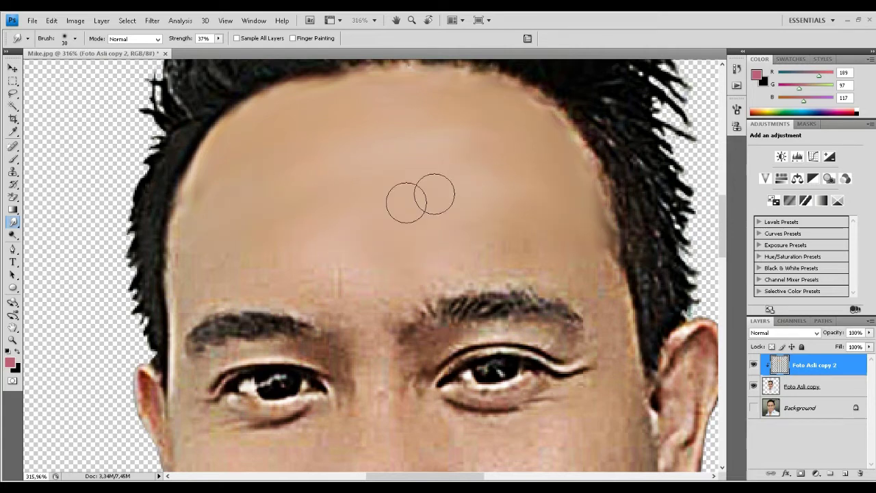
# With a 20 px smudge brush, smooth the edge of the nostril
pyautogui.scroll(-5, 317, 305)
pyautogui.press('o')
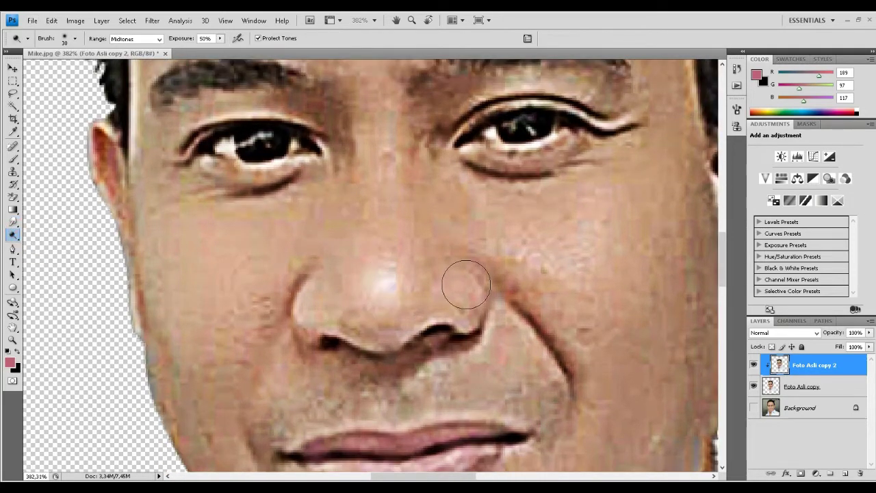
pyautogui.scroll(2, 479, 260)
pyautogui.scroll(1, 452, 178)
pyautogui.scroll(-3, 206, 206)
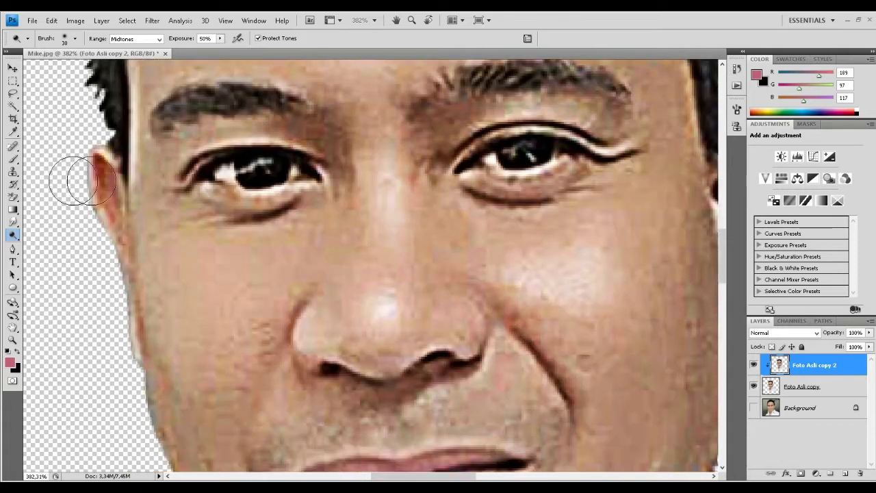
pyautogui.press('r')
pyautogui.scroll(2, 296, 325)
pyautogui.scroll(-1, 295, 325)
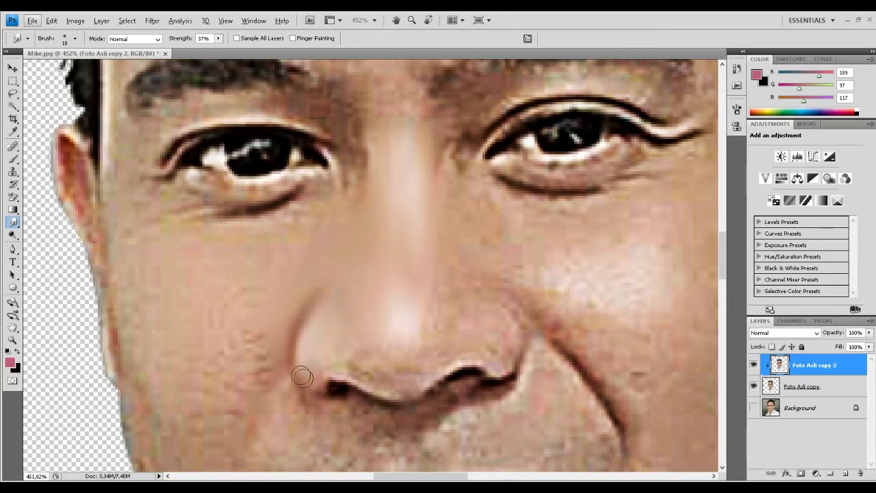
pyautogui.scroll(-2, 302, 377)
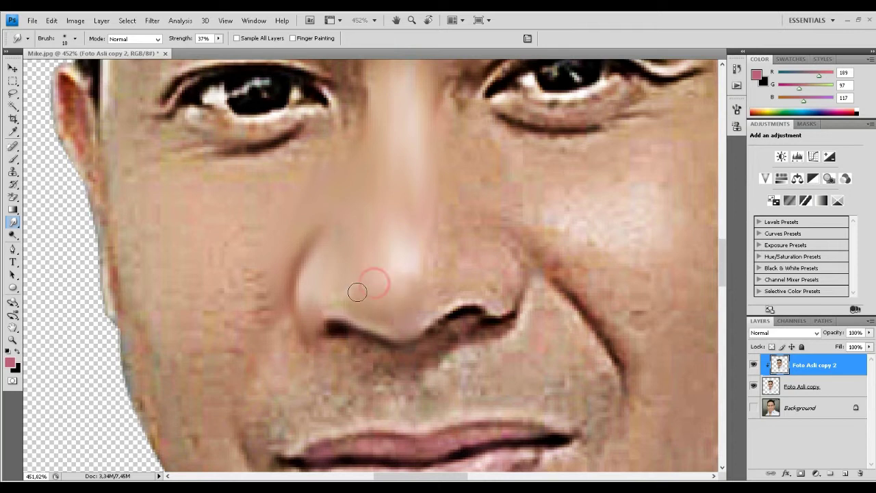
pyautogui.press(']')
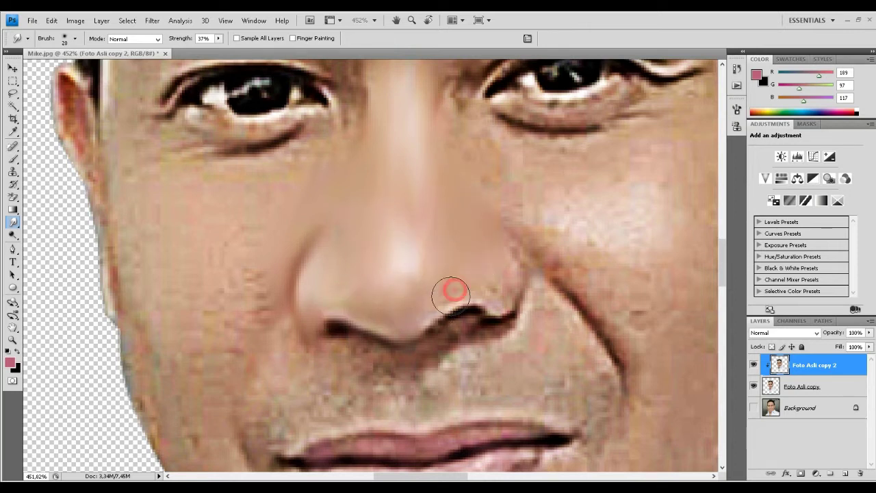
pyautogui.moveTo(450, 289); pyautogui.dragTo(468, 319)
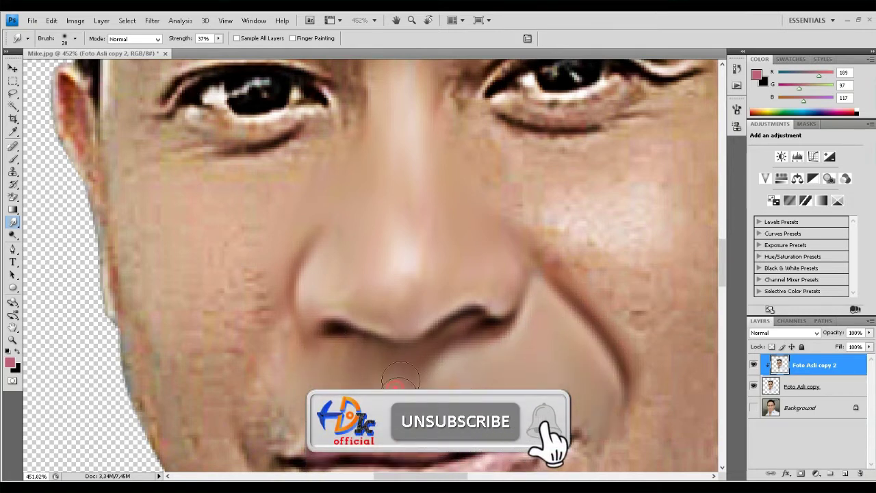
# Smooth the cheek spots and the right cheek below the eye
pyautogui.click(157, 359)
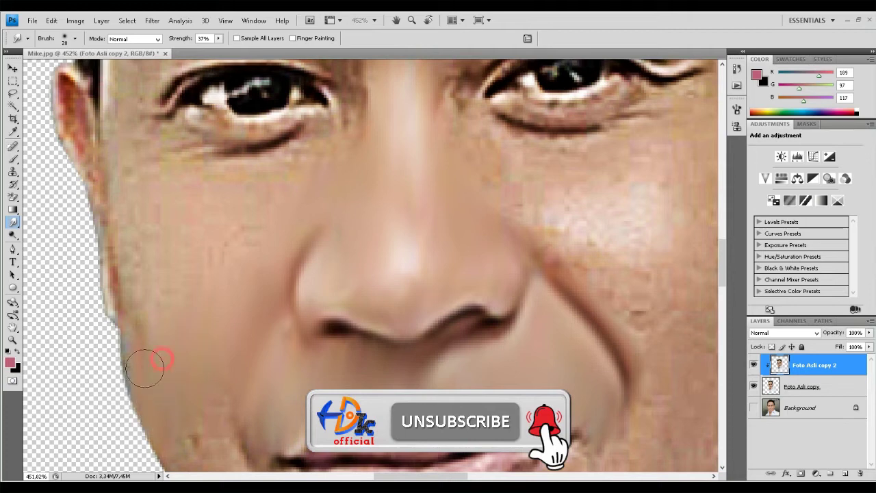
pyautogui.click(219, 275)
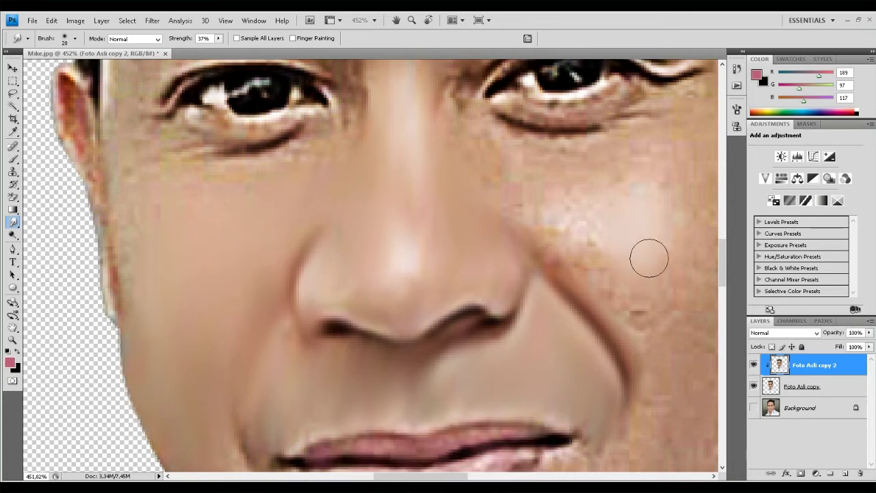
pyautogui.moveTo(650, 256)
pyautogui.mouseDown()
pyautogui.moveTo(524, 229)
pyautogui.moveTo(587, 276)
pyautogui.mouseUp()
pyautogui.moveTo(622, 175); pyautogui.dragTo(564, 189)
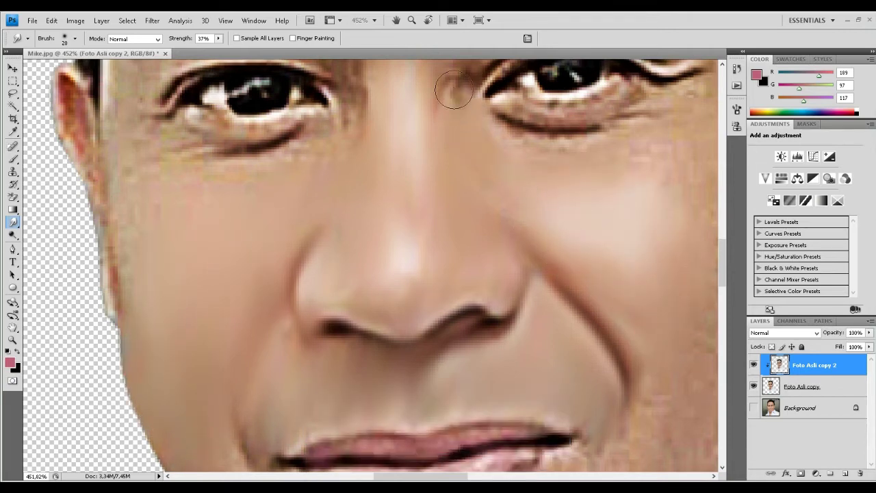
pyautogui.scroll(2, 465, 185)
# With a 10 px brush, smooth the skin under the right eye and the eyelid below the eyebrow
pyautogui.scroll(1, 411, 191)
pyautogui.press('[')
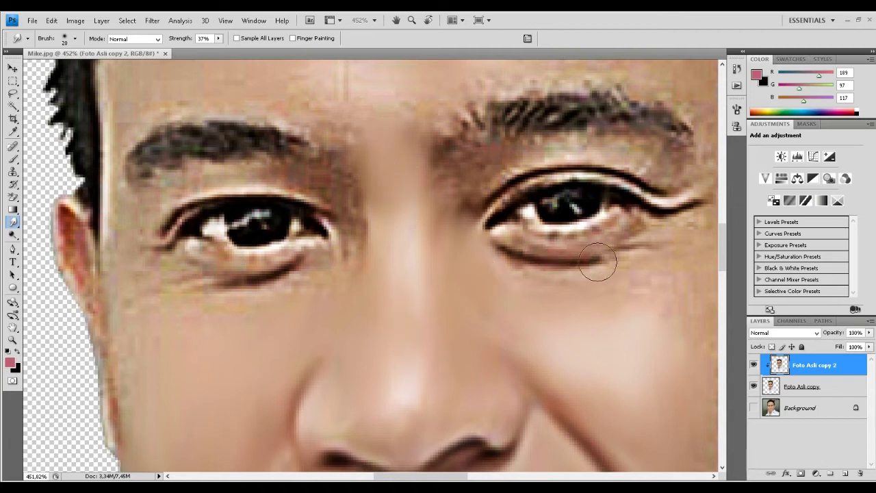
pyautogui.moveTo(596, 259); pyautogui.dragTo(587, 264)
pyautogui.scroll(1, 575, 212)
pyautogui.moveTo(576, 212); pyautogui.dragTo(487, 217)
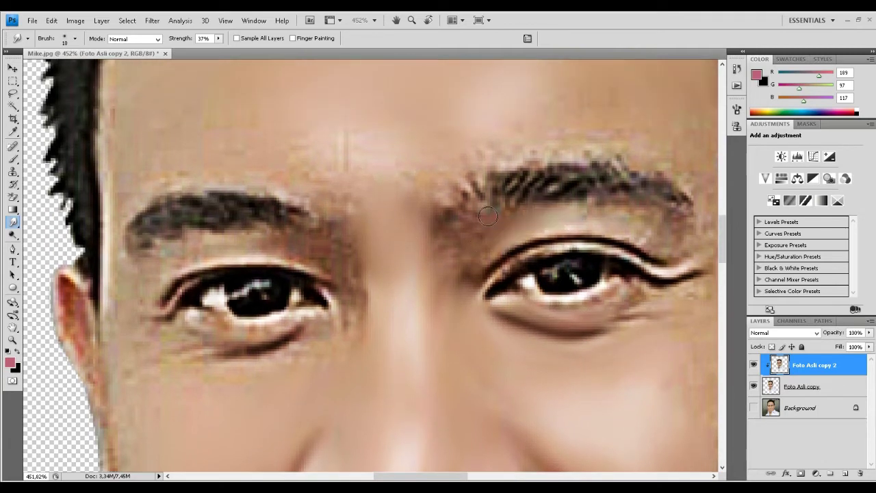
pyautogui.moveTo(458, 253); pyautogui.dragTo(667, 242)
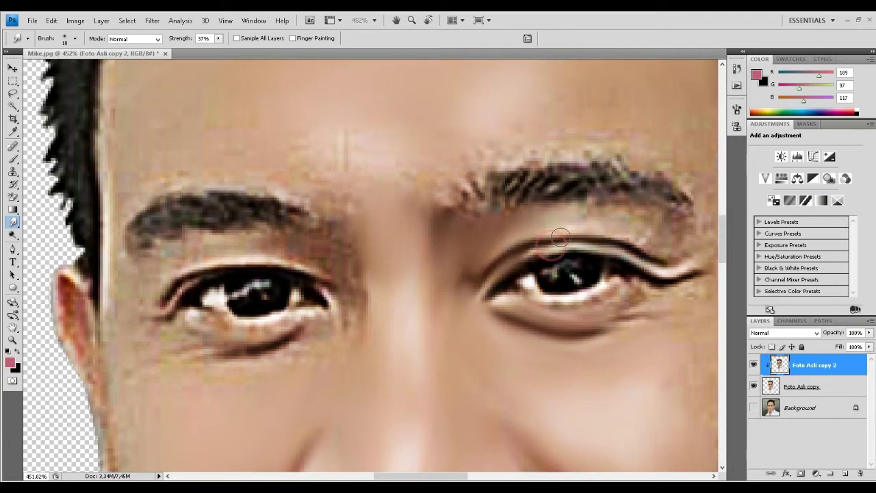
# Smudge the right iris, undo the left-iris smudge, and smooth the left eye's inner corner
pyautogui.scroll(-1, 627, 246)
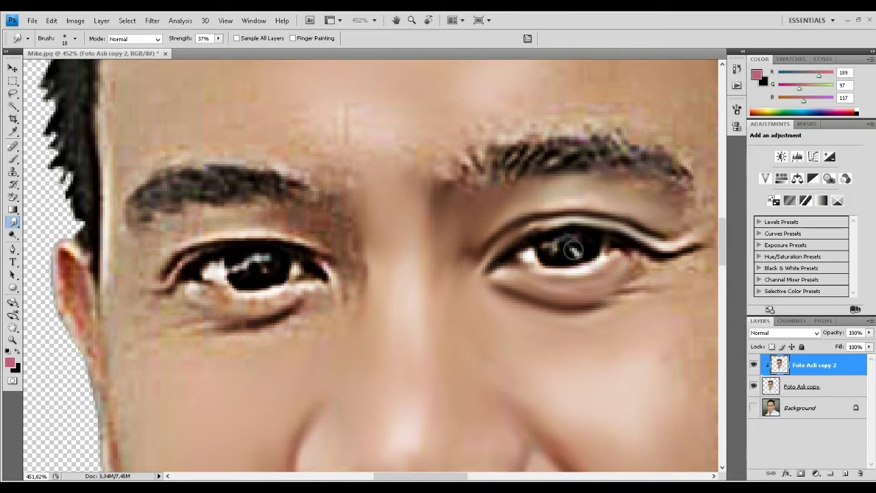
pyautogui.moveTo(554, 246)
pyautogui.mouseDown()
pyautogui.moveTo(606, 253)
pyautogui.moveTo(657, 283)
pyautogui.mouseUp()
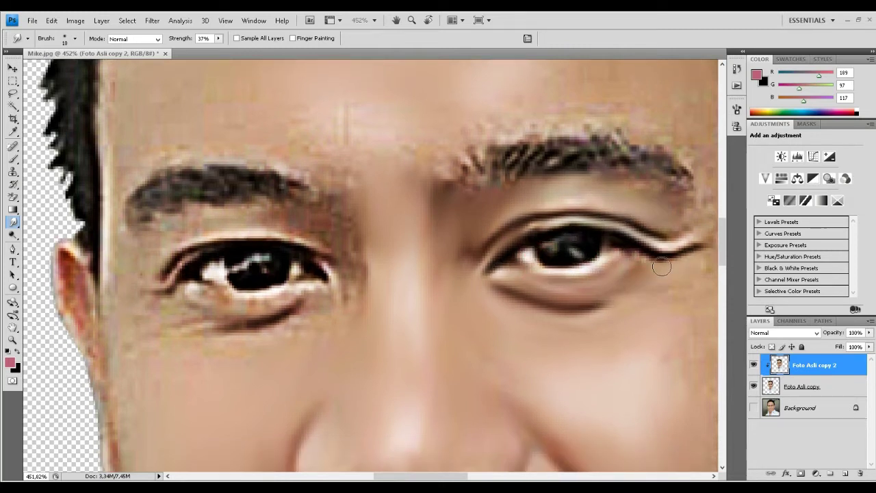
pyautogui.scroll(-1, 575, 229)
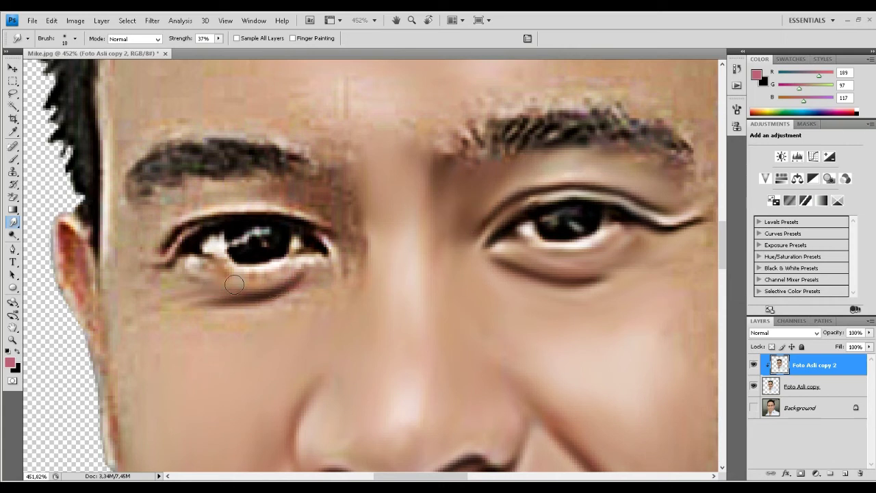
pyautogui.moveTo(274, 239); pyautogui.dragTo(209, 257)
pyautogui.hotkey('ctrl', 'z')
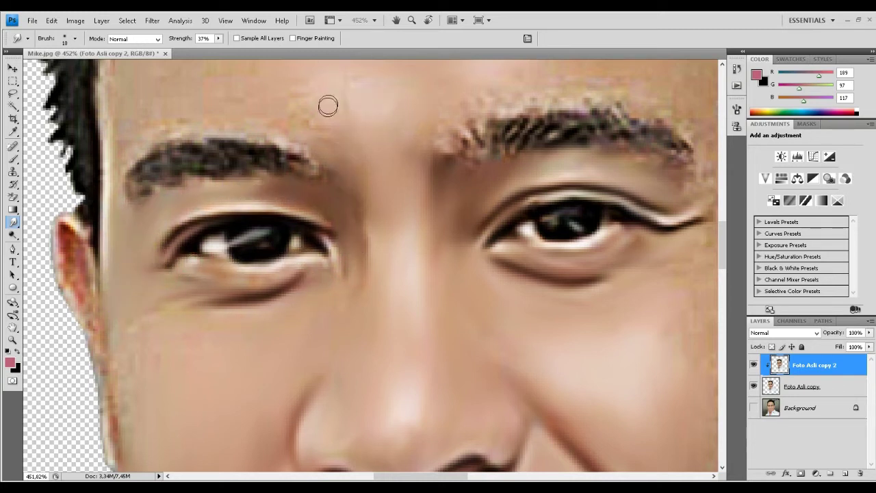
pyautogui.moveTo(349, 244); pyautogui.dragTo(321, 236)
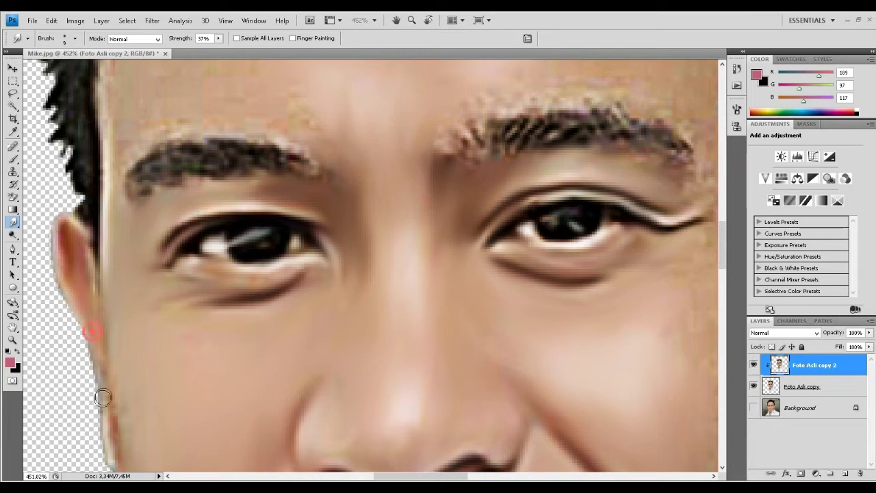
pyautogui.scroll(-3, 111, 452)
pyautogui.scroll(2, 513, 309)
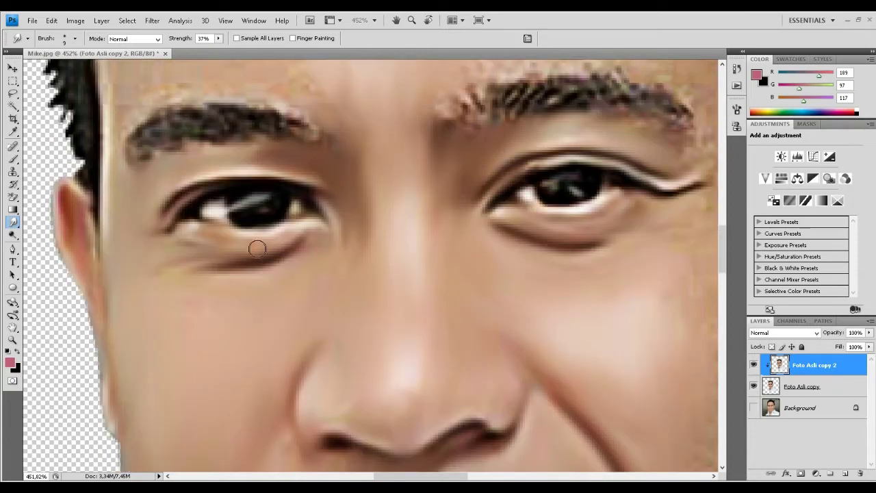
# Smooth the outer upper eyelid line and the ear's rough rim
pyautogui.hscroll(5, 555, 284)
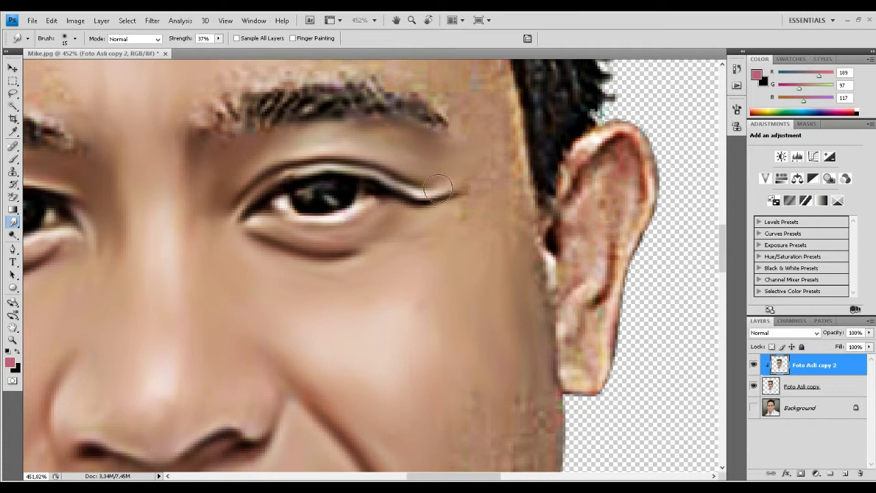
pyautogui.moveTo(431, 189); pyautogui.dragTo(328, 168)
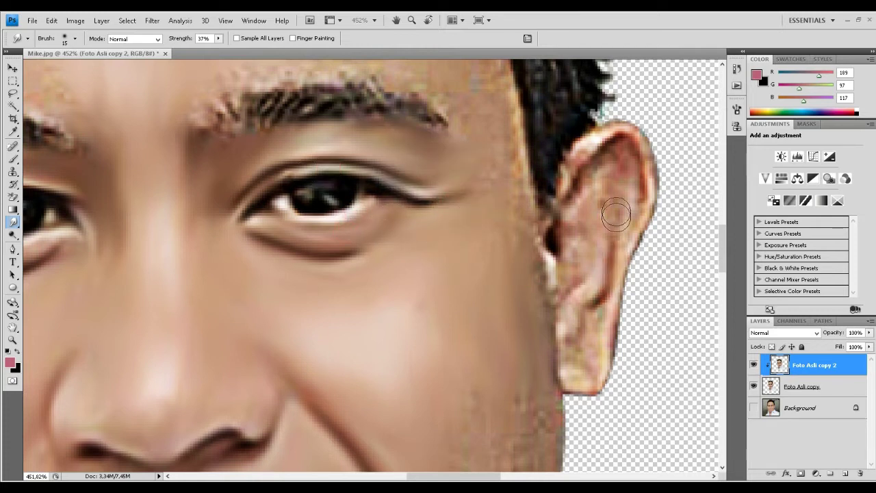
pyautogui.moveTo(618, 212)
pyautogui.mouseDown()
pyautogui.moveTo(657, 164)
pyautogui.moveTo(568, 173)
pyautogui.moveTo(636, 211)
pyautogui.moveTo(582, 239)
pyautogui.moveTo(564, 285)
pyautogui.moveTo(641, 248)
pyautogui.moveTo(593, 368)
pyautogui.moveTo(568, 383)
pyautogui.moveTo(551, 274)
pyautogui.moveTo(508, 193)
pyautogui.mouseUp()
pyautogui.scroll(3, 508, 194)
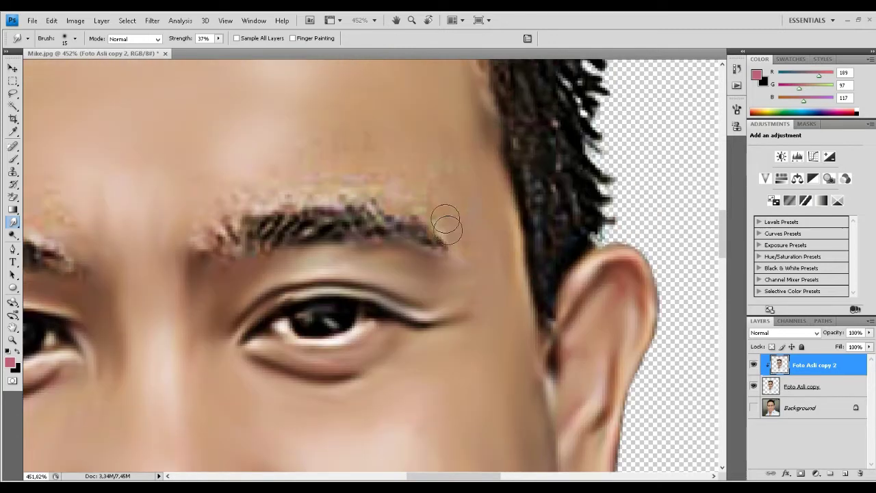
pyautogui.scroll(-5, 422, 184)
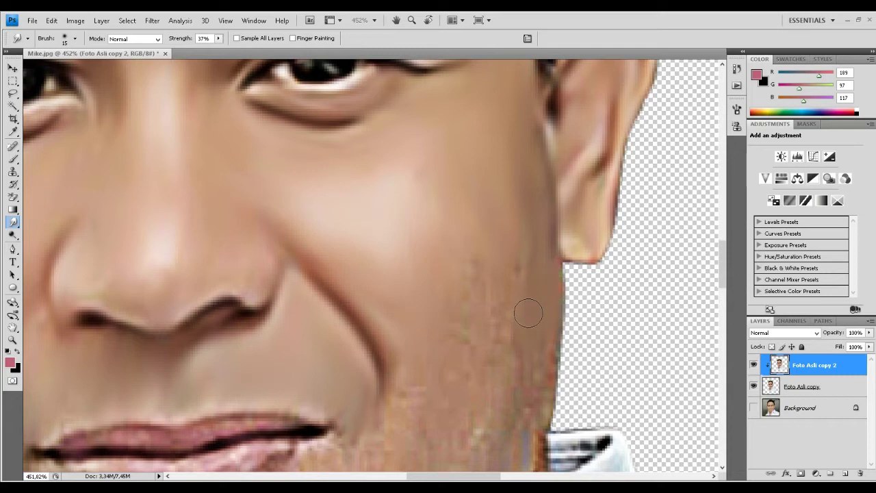
# Enlarge the brush to 25 and smooth the jaw edge and chin stubble
pyautogui.press(']')
pyautogui.scroll(-1, 528, 313)
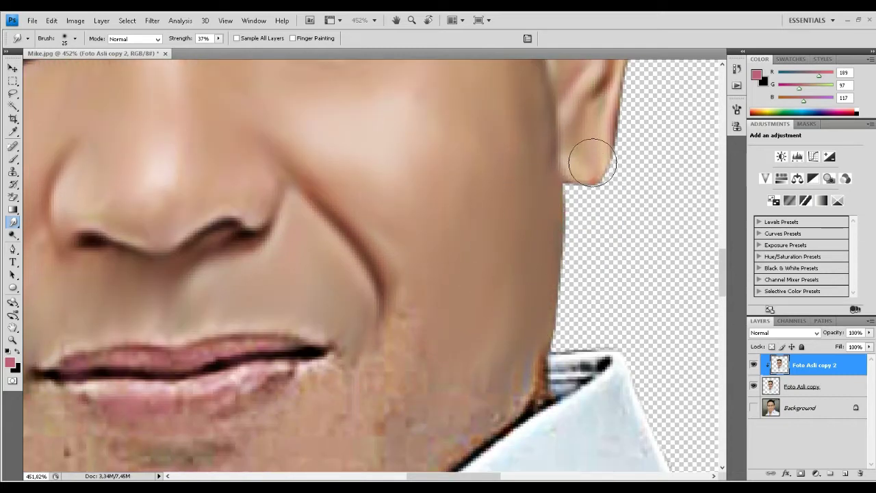
pyautogui.scroll(3, 545, 153)
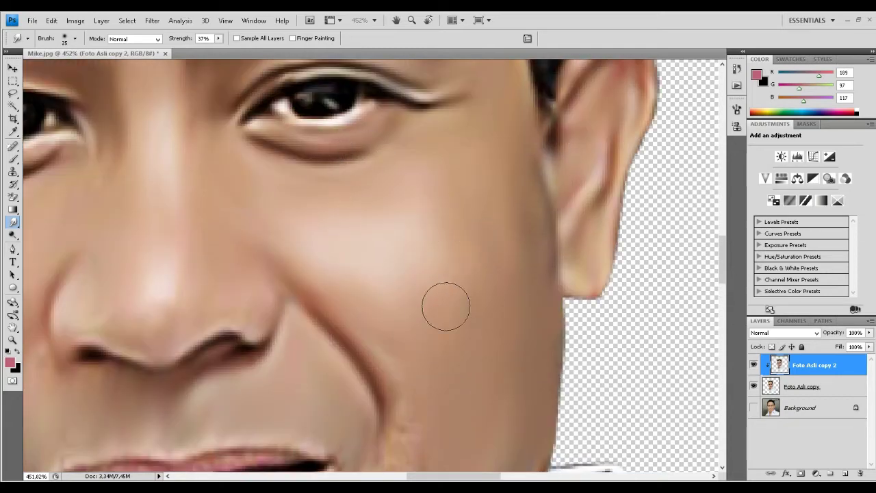
pyautogui.scroll(-5, 446, 307)
pyautogui.moveTo(407, 333); pyautogui.dragTo(540, 269)
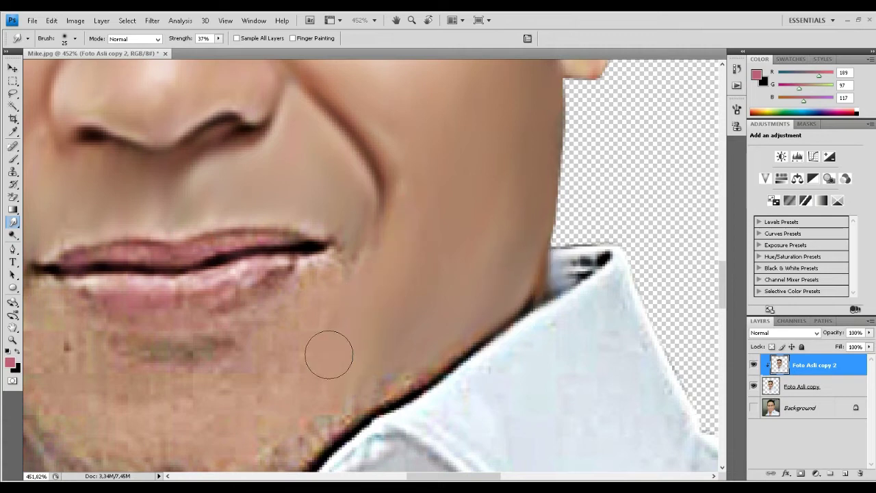
pyautogui.scroll(-3, 383, 315)
pyautogui.moveTo(347, 290)
pyautogui.mouseDown()
pyautogui.moveTo(323, 329)
pyautogui.moveTo(204, 308)
pyautogui.moveTo(164, 246)
pyautogui.mouseUp()
pyautogui.hscroll(-5, 165, 247)
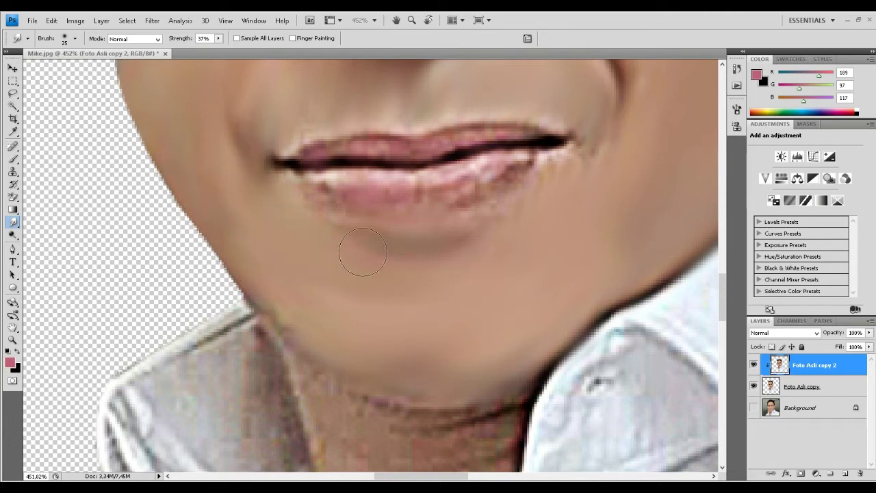
# With a 10 px brush, smooth the lip crease and both lips' blotchy texture
pyautogui.press('[')
pyautogui.press('[')
pyautogui.press('[')
pyautogui.scroll(4, 541, 257)
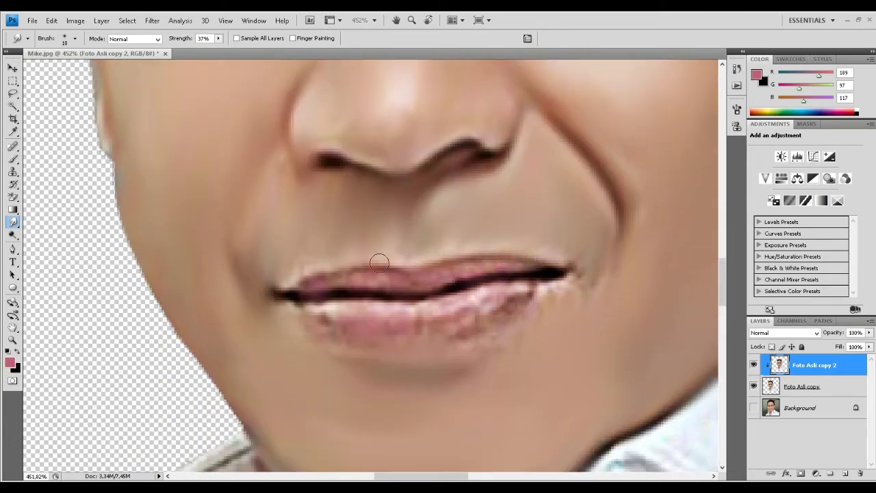
pyautogui.moveTo(279, 308); pyautogui.dragTo(558, 272)
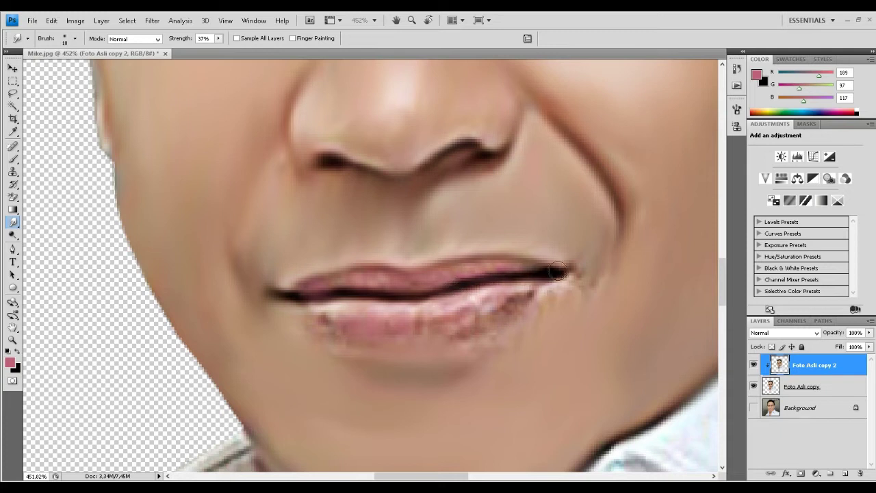
pyautogui.moveTo(492, 296); pyautogui.dragTo(420, 334)
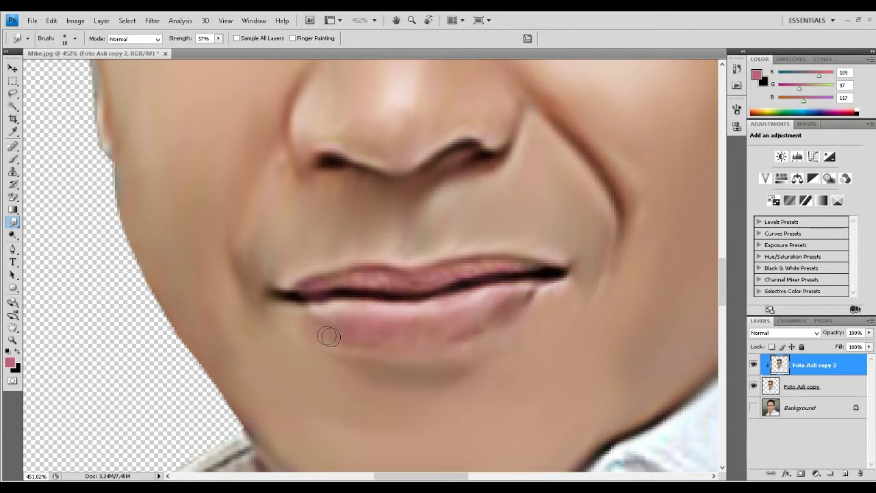
pyautogui.moveTo(358, 279); pyautogui.dragTo(426, 278)
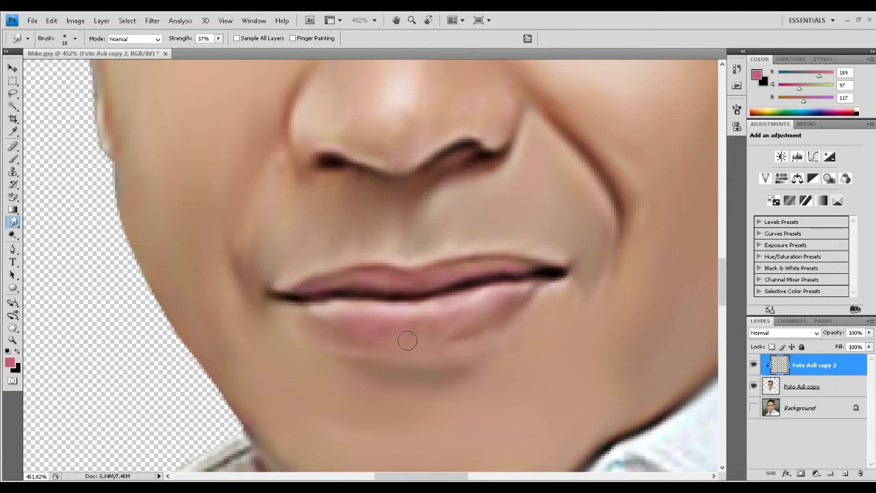
pyautogui.moveTo(277, 307); pyautogui.dragTo(230, 269)
# Smooth the neck skin with a 15 px brush, then select Dodge at Midtones, 50% exposure
pyautogui.scroll(-2, 542, 297)
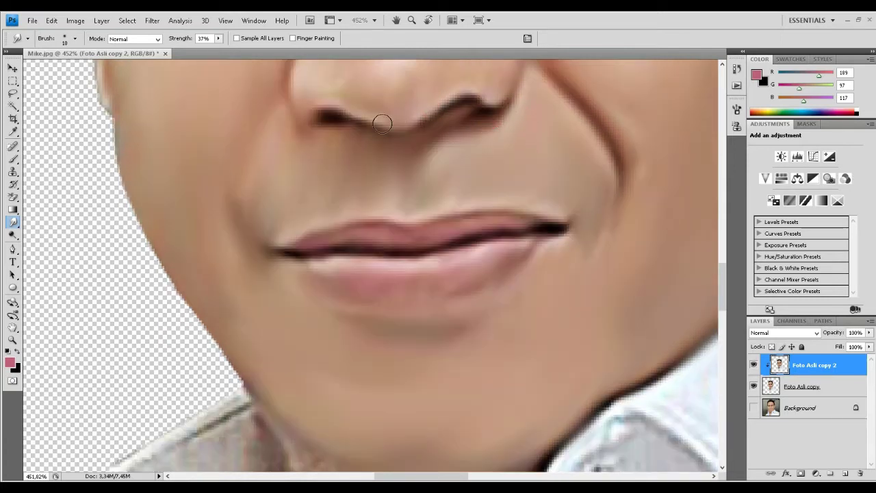
pyautogui.scroll(-7, 383, 124)
pyautogui.scroll(-2, 445, 206)
pyautogui.press(']')
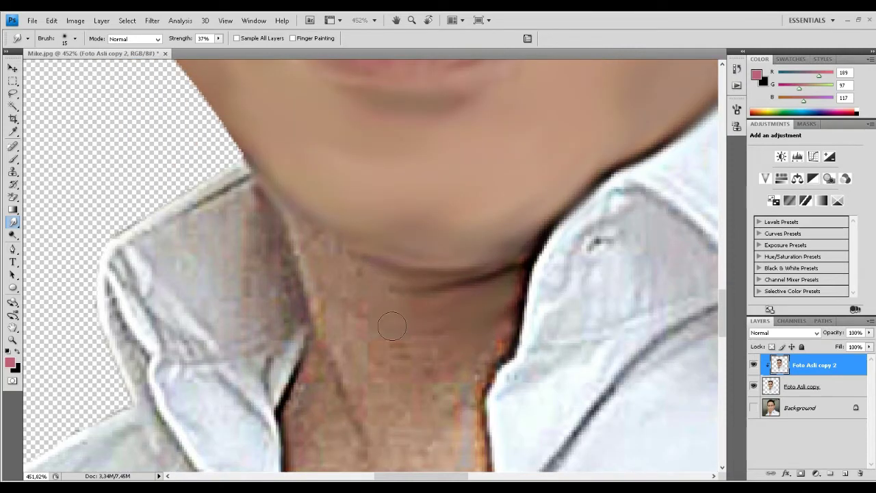
pyautogui.moveTo(392, 327)
pyautogui.mouseDown()
pyautogui.moveTo(358, 424)
pyautogui.moveTo(315, 245)
pyautogui.mouseUp()
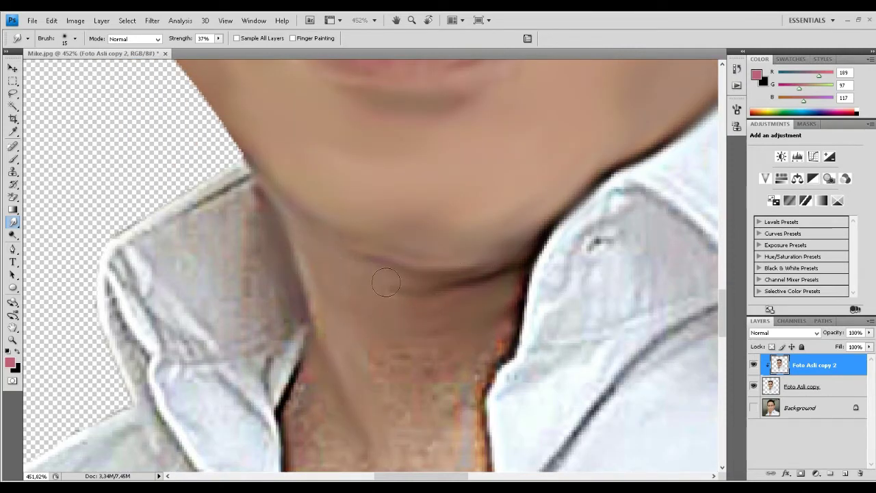
pyautogui.click(12, 235)
pyautogui.scroll(-3, 640, 301)
# Back on the Smudge tool, smooth the shirt shoulder and its creases with a 20 px brush
pyautogui.scroll(-3, 333, 372)
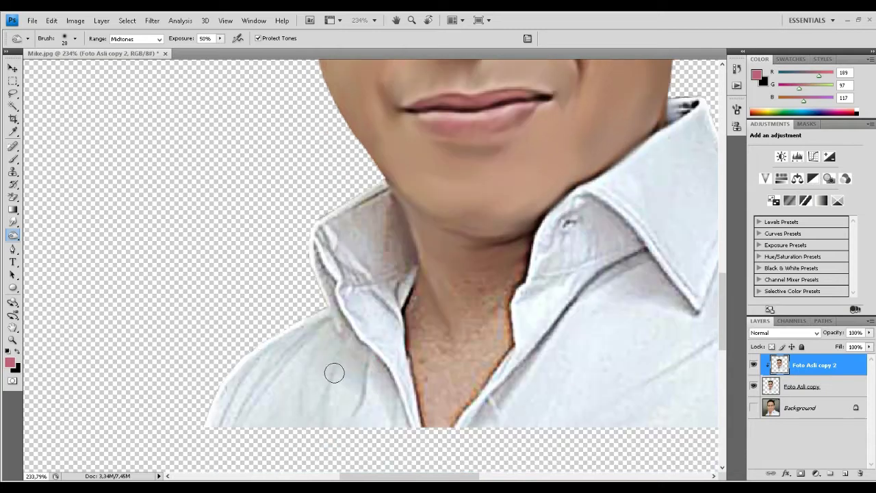
pyautogui.hscroll(3, 693, 322)
pyautogui.scroll(2, 693, 321)
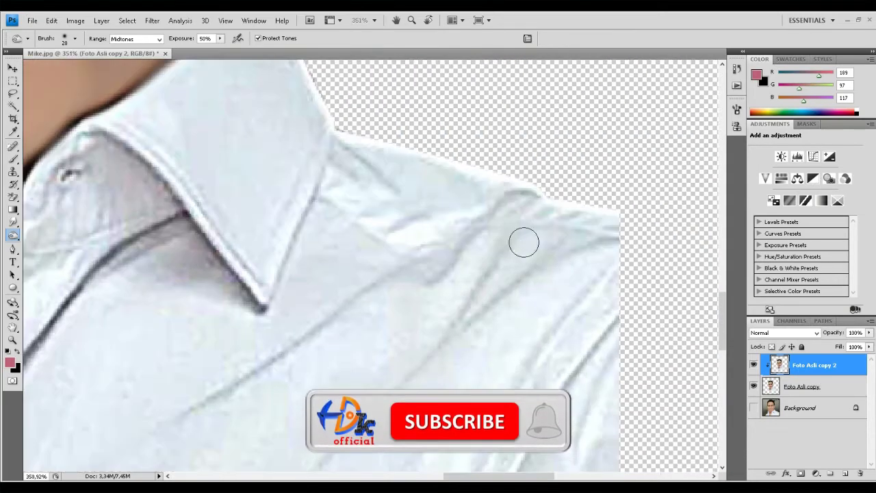
pyautogui.scroll(-2, 596, 251)
pyautogui.press('r')
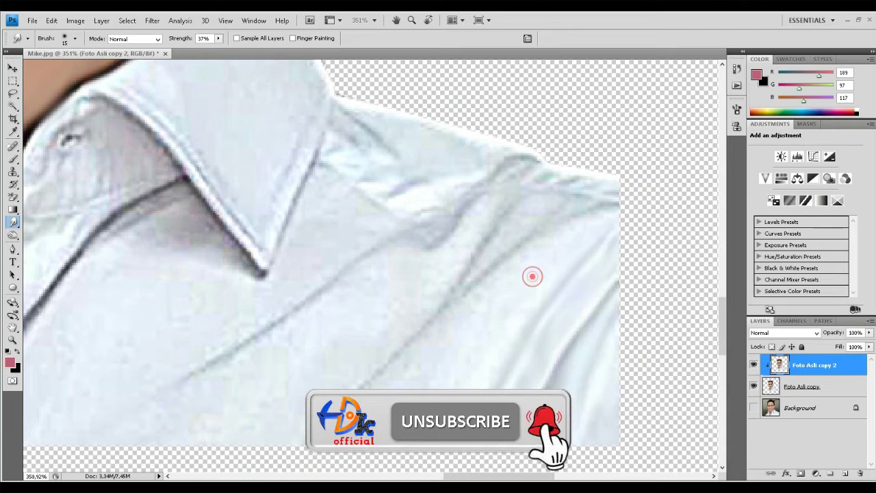
pyautogui.moveTo(594, 198); pyautogui.dragTo(496, 189)
pyautogui.press(']')
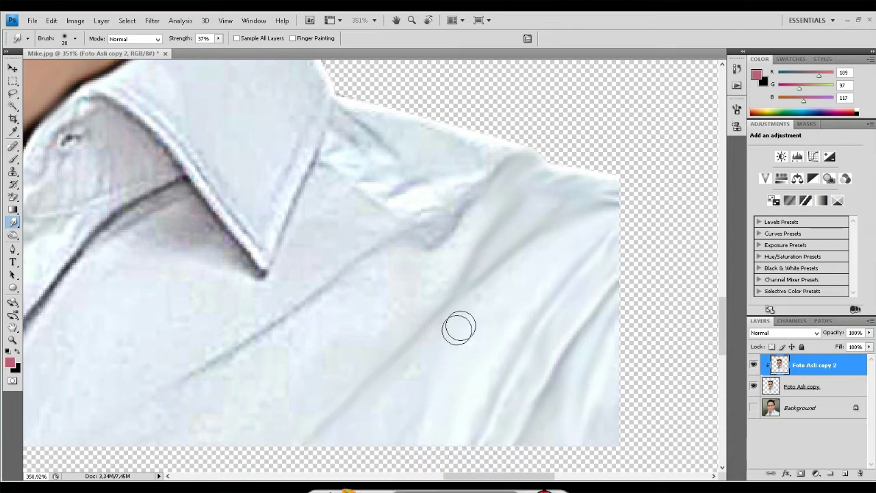
pyautogui.moveTo(254, 370)
pyautogui.mouseDown()
pyautogui.moveTo(479, 180)
pyautogui.moveTo(360, 117)
pyautogui.moveTo(415, 212)
pyautogui.moveTo(319, 212)
pyautogui.mouseUp()
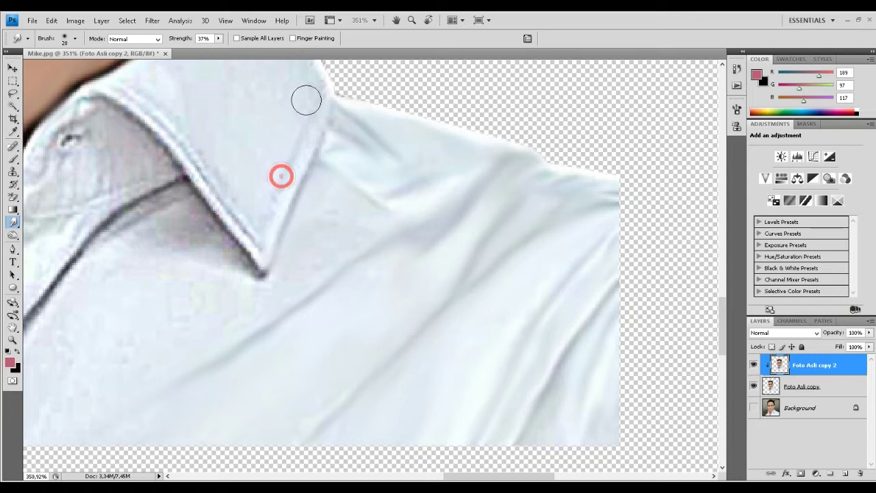
# Soften the gray shading, dark spot and fold along the shirt collar
pyautogui.scroll(2, 199, 183)
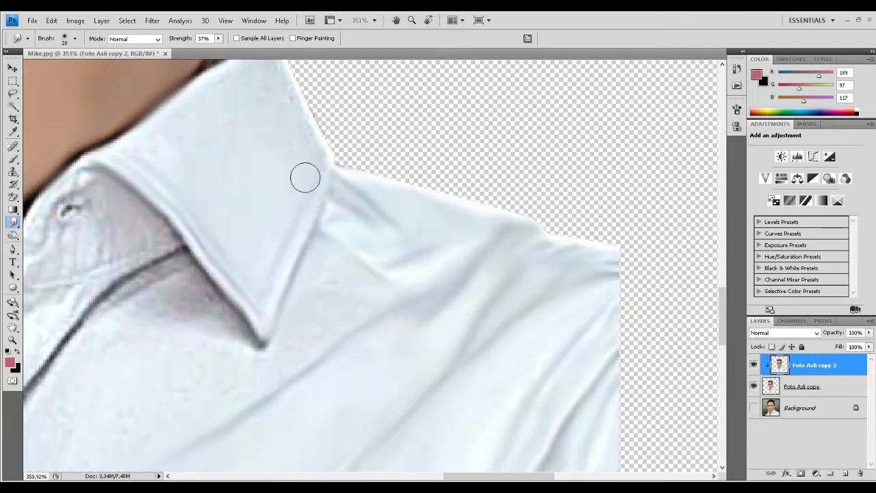
pyautogui.scroll(2, 301, 144)
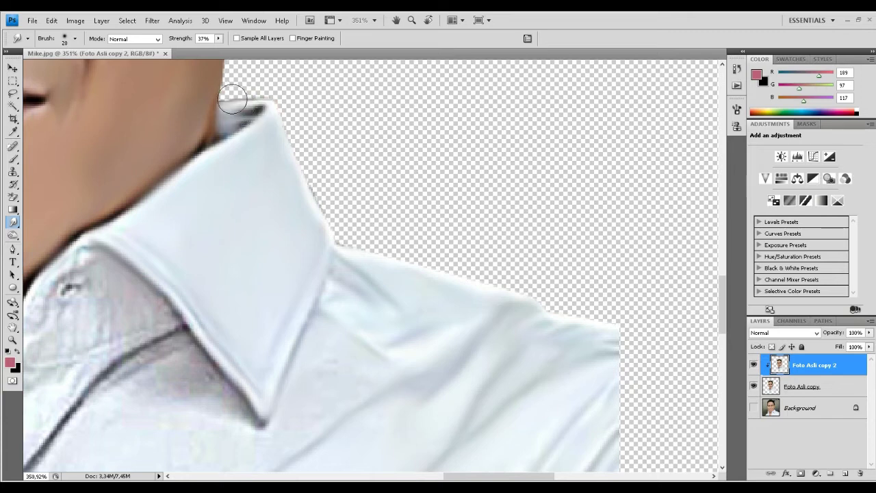
pyautogui.scroll(-2, 306, 331)
pyautogui.moveTo(335, 194)
pyautogui.mouseDown()
pyautogui.moveTo(221, 333)
pyautogui.moveTo(162, 290)
pyautogui.moveTo(169, 381)
pyautogui.mouseUp()
pyautogui.hscroll(-5, 372, 260)
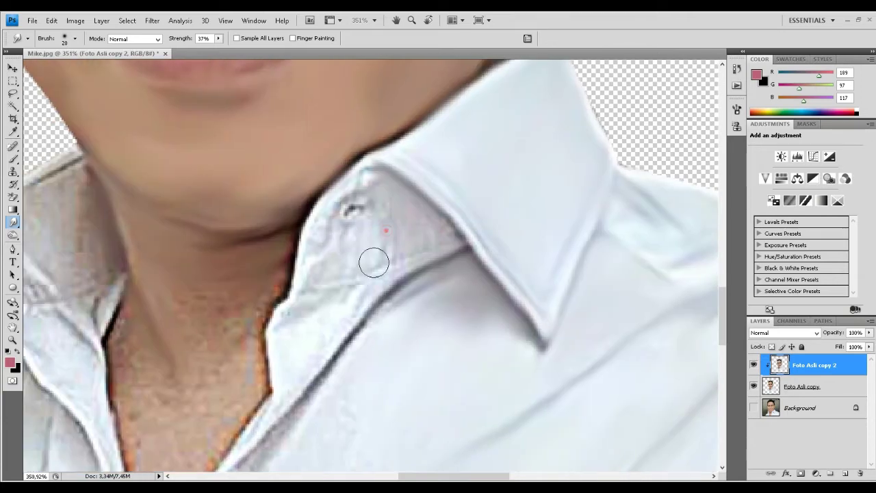
pyautogui.moveTo(334, 352)
pyautogui.mouseDown()
pyautogui.moveTo(411, 196)
pyautogui.moveTo(328, 212)
pyautogui.moveTo(397, 262)
pyautogui.moveTo(256, 288)
pyautogui.moveTo(206, 355)
pyautogui.mouseUp()
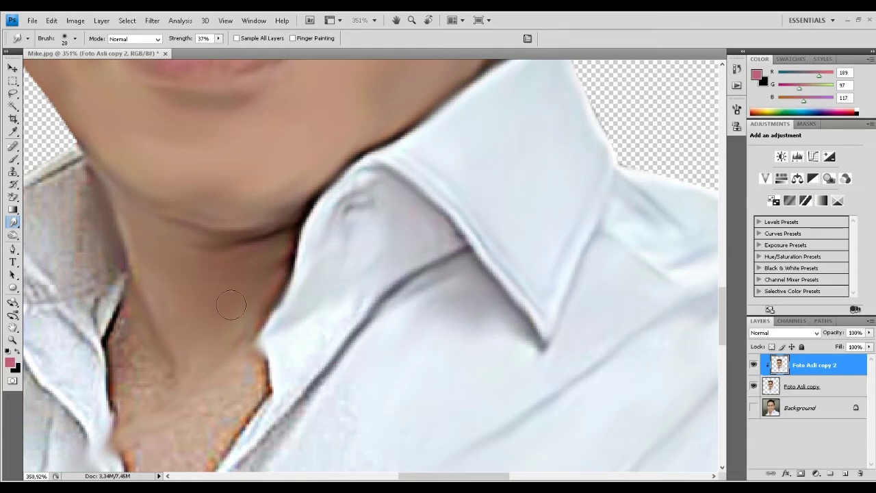
pyautogui.moveTo(231, 304)
pyautogui.mouseDown()
pyautogui.moveTo(264, 289)
pyautogui.moveTo(254, 388)
pyautogui.mouseUp()
# Smudge the neck skin beside the collar fold and the lower collar edge smooth
pyautogui.scroll(-2, 333, 339)
pyautogui.moveTo(581, 370); pyautogui.dragTo(580, 387)
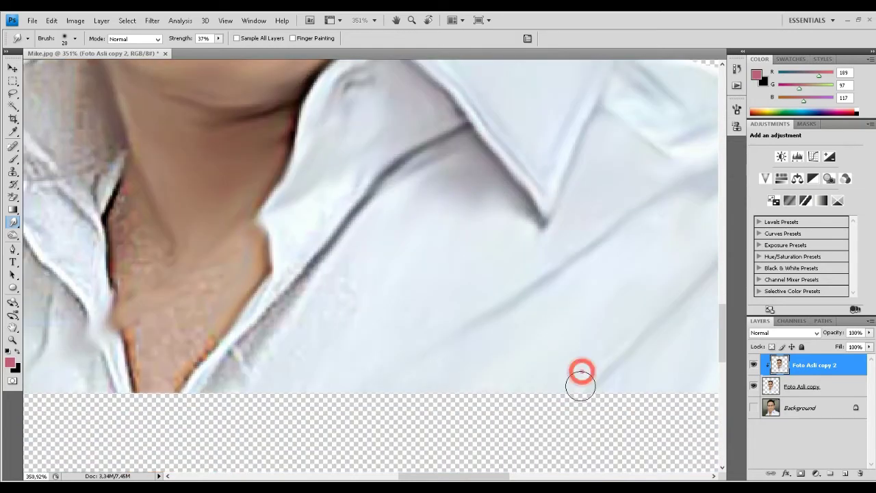
pyautogui.moveTo(192, 271)
pyautogui.mouseDown()
pyautogui.moveTo(304, 295)
pyautogui.moveTo(272, 263)
pyautogui.moveTo(358, 167)
pyautogui.mouseUp()
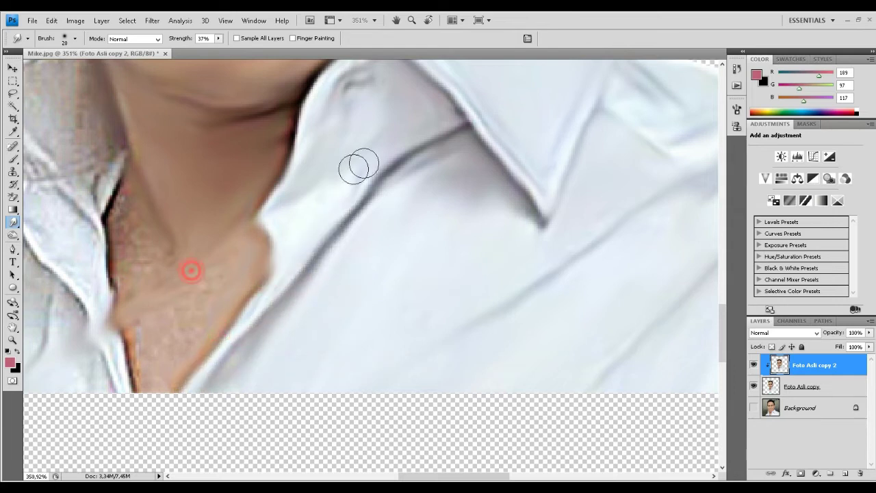
pyautogui.moveTo(107, 317); pyautogui.dragTo(117, 352)
pyautogui.moveTo(156, 320); pyautogui.dragTo(164, 335)
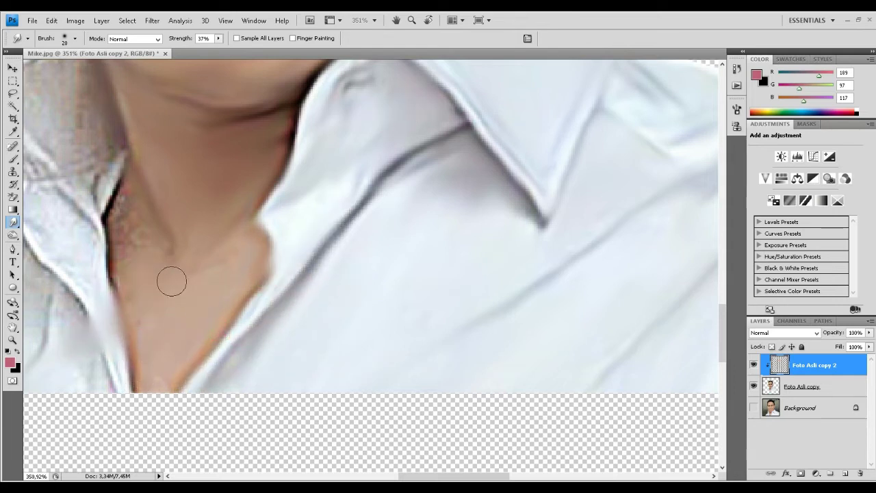
pyautogui.moveTo(171, 282)
pyautogui.mouseDown()
pyautogui.moveTo(121, 254)
pyautogui.moveTo(206, 327)
pyautogui.moveTo(102, 364)
pyautogui.mouseUp()
# Smooth the left collar texture and remove the dark line along the collar top
pyautogui.hscroll(-5, 102, 364)
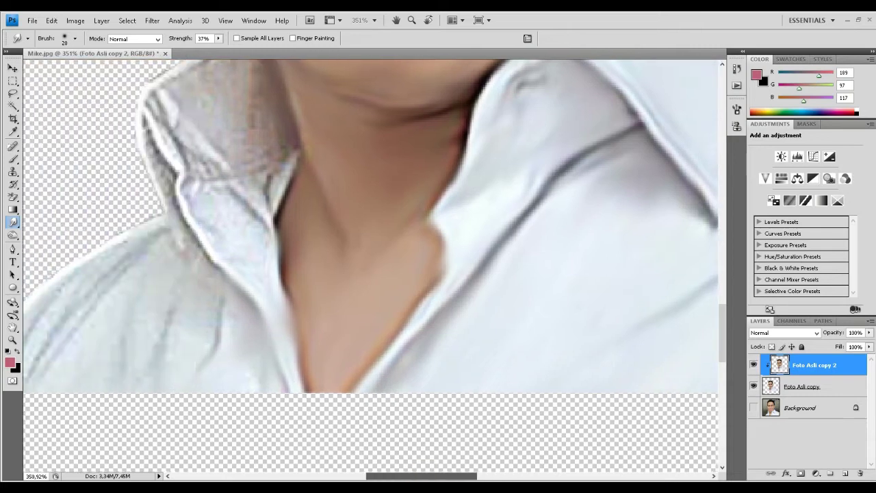
pyautogui.hscroll(-5, 220, 295)
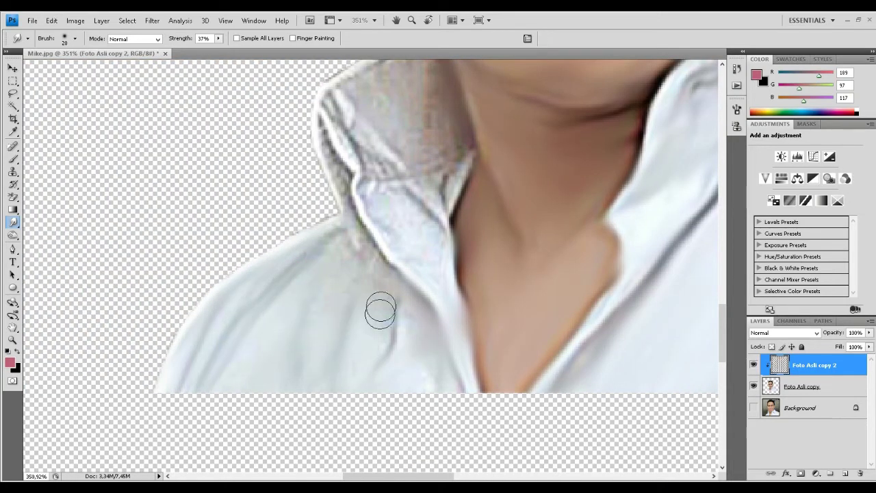
pyautogui.moveTo(380, 312)
pyautogui.mouseDown()
pyautogui.moveTo(382, 260)
pyautogui.moveTo(299, 313)
pyautogui.moveTo(448, 267)
pyautogui.moveTo(330, 86)
pyautogui.moveTo(344, 196)
pyautogui.moveTo(431, 165)
pyautogui.moveTo(368, 185)
pyautogui.mouseUp()
pyautogui.scroll(3, 431, 165)
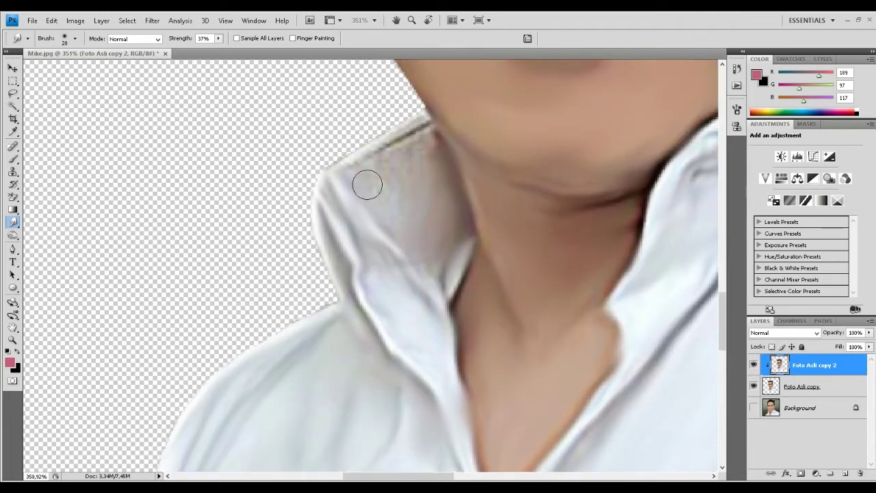
pyautogui.moveTo(448, 220)
pyautogui.mouseDown()
pyautogui.moveTo(345, 157)
pyautogui.moveTo(448, 225)
pyautogui.moveTo(427, 168)
pyautogui.moveTo(439, 249)
pyautogui.moveTo(411, 157)
pyautogui.mouseUp()
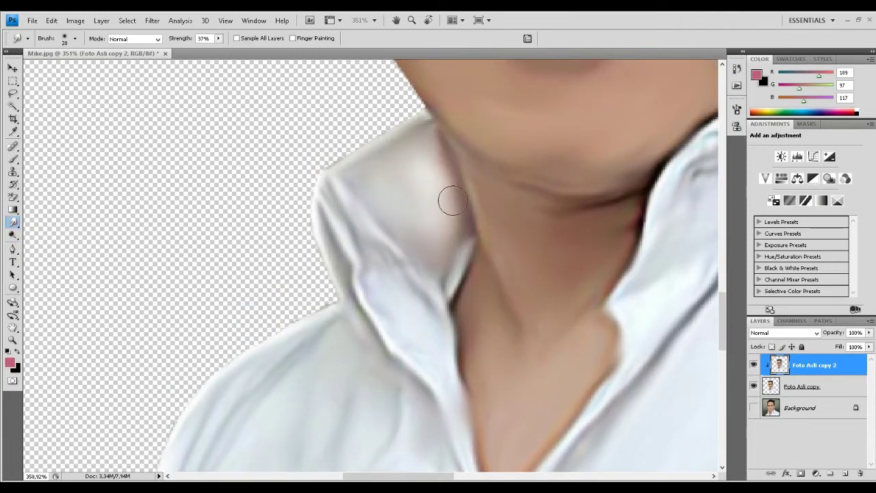
pyautogui.moveTo(453, 200); pyautogui.dragTo(414, 163)
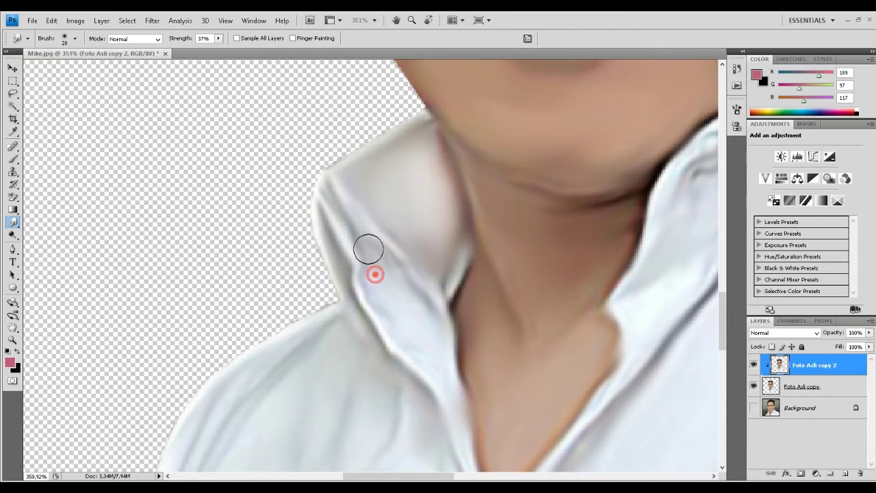
# Zoom out, then zoom back in on the hairline
pyautogui.keyDown('alt'); pyautogui.scroll(-5, 509, 281); pyautogui.keyUp('alt')
pyautogui.scroll(1, 509, 281)
pyautogui.scroll(1, 508, 281)
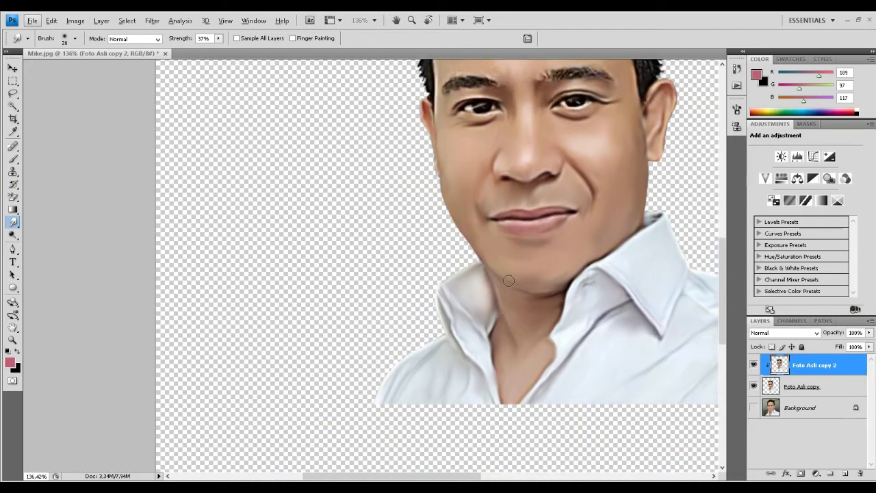
pyautogui.scroll(2, 509, 281)
pyautogui.scroll(2, 509, 281)
pyautogui.scroll(2, 537, 227)
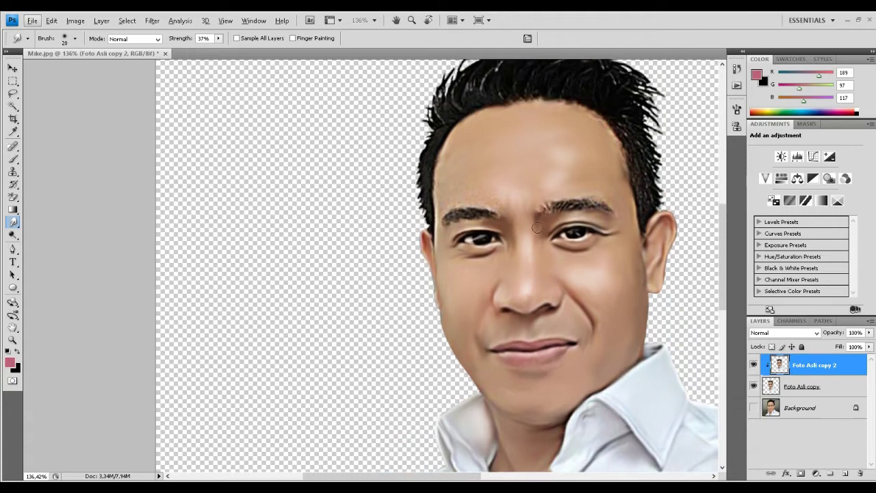
pyautogui.keyDown('alt'); pyautogui.scroll(1, 443, 169); pyautogui.keyUp('alt')
pyautogui.keyDown('alt'); pyautogui.scroll(3, 446, 182); pyautogui.keyUp('alt')
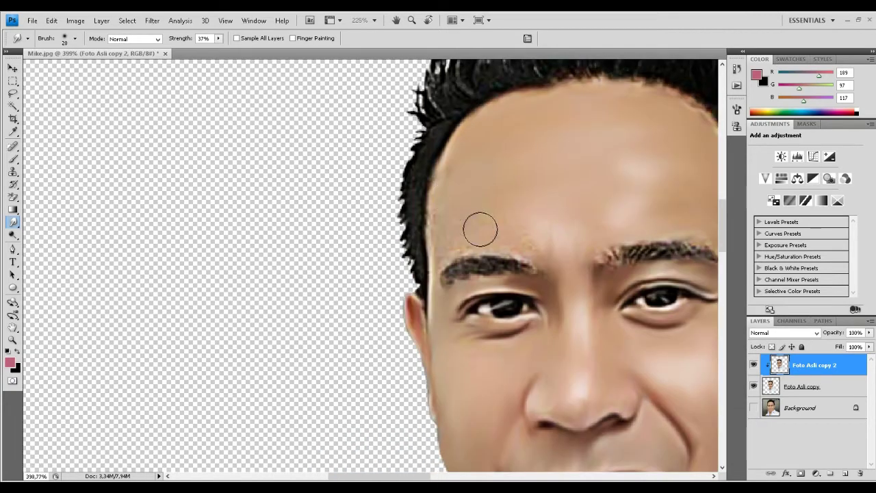
pyautogui.keyDown('alt'); pyautogui.scroll(3, 479, 229); pyautogui.keyUp('alt')
pyautogui.keyDown('alt'); pyautogui.scroll(-2, 481, 233); pyautogui.keyUp('alt')
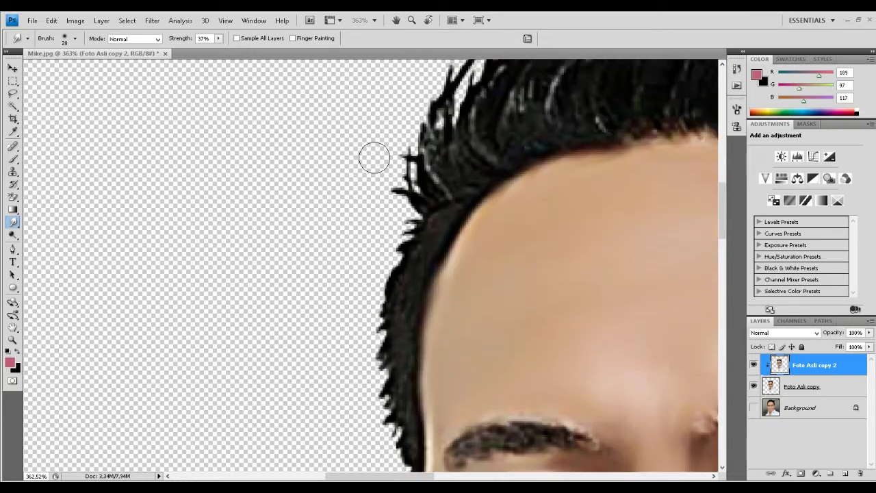
pyautogui.scroll(3, 479, 178)
# Load the 544 hair-strand brush tip and shrink it from 60 px to 45 px
pyautogui.click(75, 38)
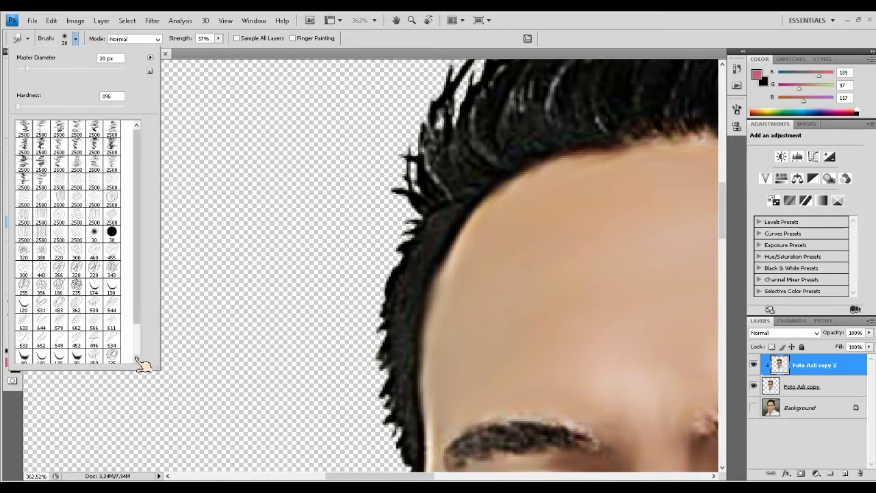
pyautogui.click(137, 358)
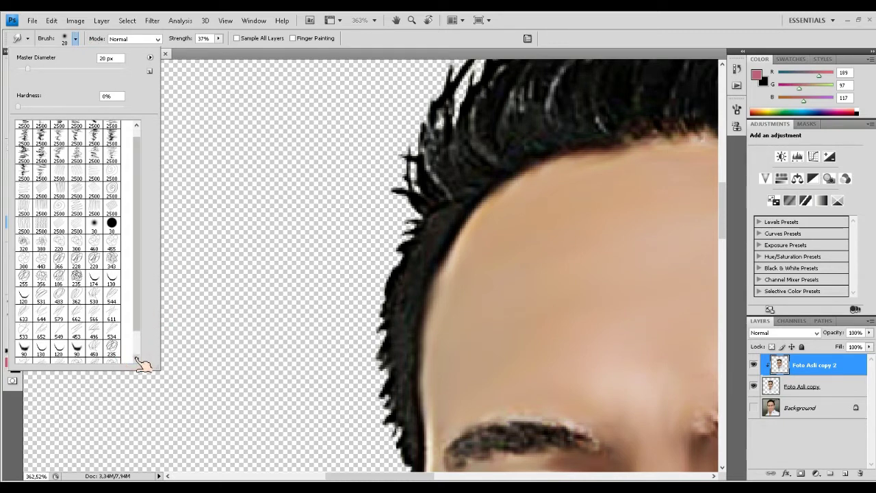
pyautogui.click(137, 359)
pyautogui.click(113, 284)
pyautogui.rightClick(459, 157)
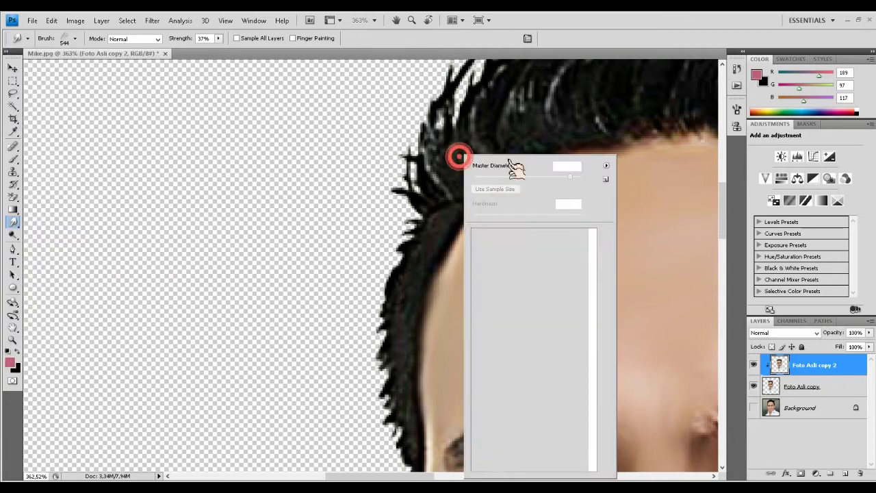
pyautogui.moveTo(569, 177); pyautogui.dragTo(517, 176)
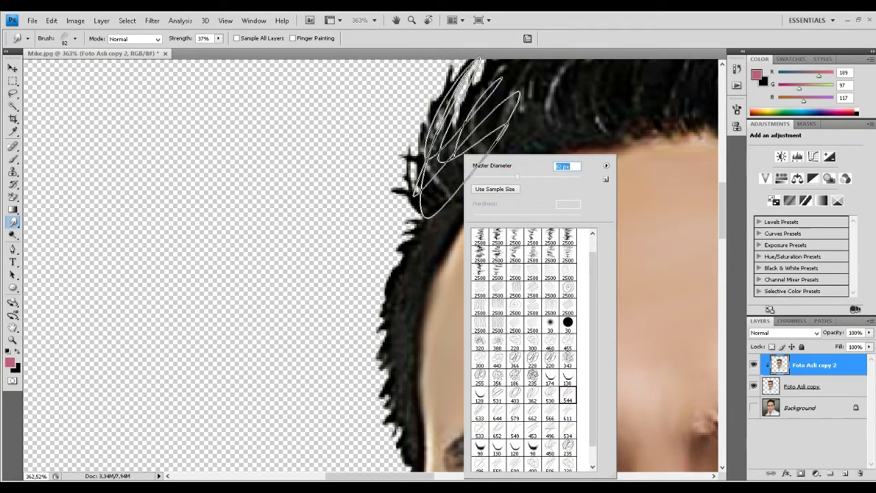
pyautogui.write('60')
pyautogui.press('Return')
pyautogui.scroll(3, 448, 174)
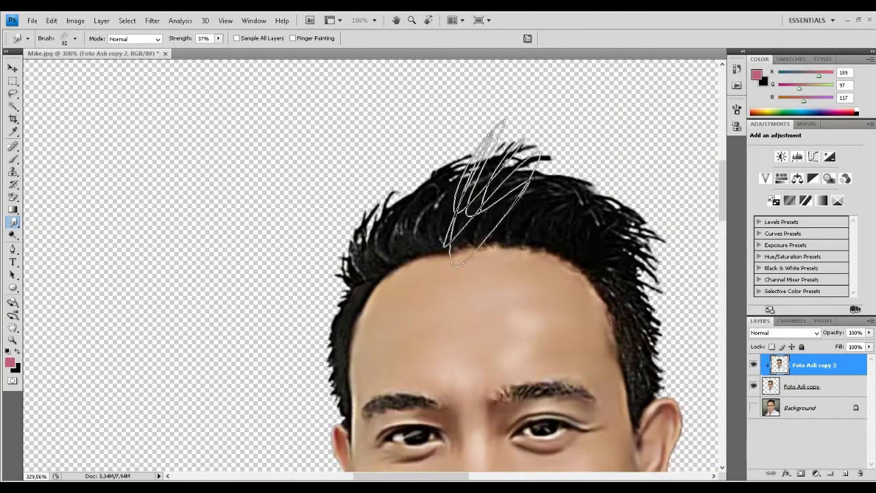
pyautogui.scroll(-1, 449, 174)
pyautogui.press('[')
pyautogui.press('[')
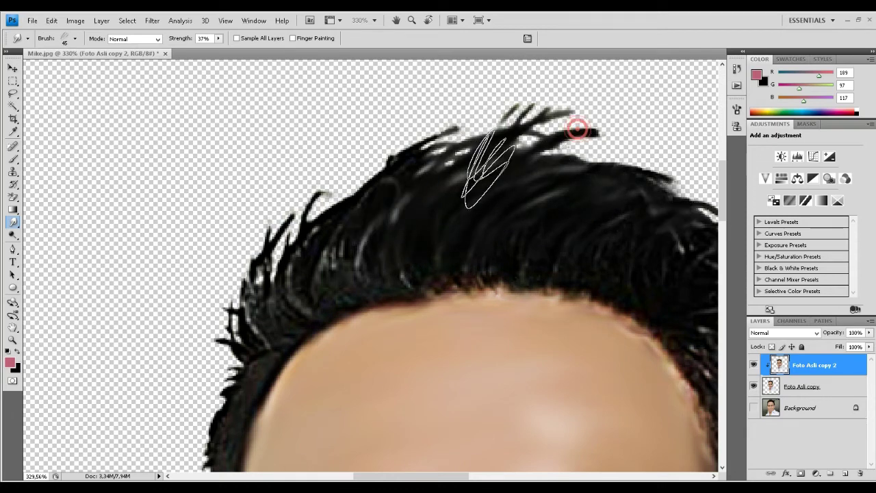
pyautogui.moveTo(559, 113); pyautogui.dragTo(354, 59)
# Angle the hair tip to follow the hair and smudge three strands out from the right edge
pyautogui.click(528, 38)
pyautogui.click(550, 132)
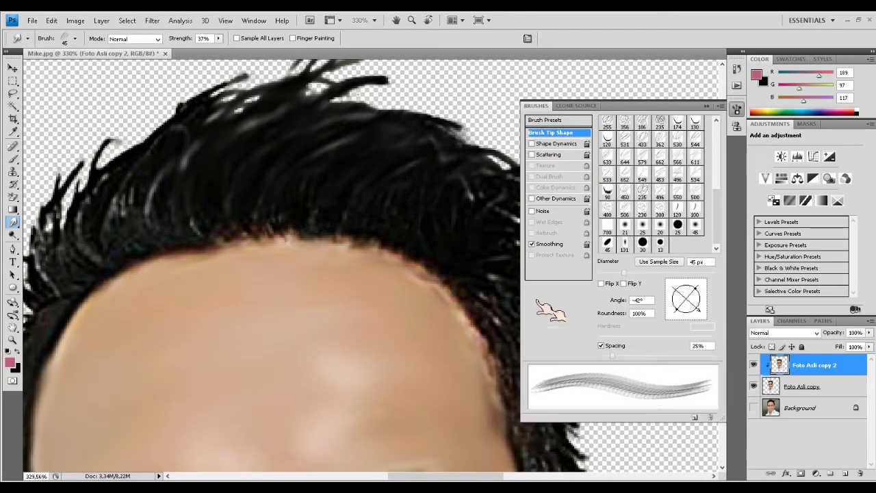
pyautogui.click(695, 311)
pyautogui.click(707, 105)
pyautogui.moveTo(534, 178); pyautogui.dragTo(589, 226)
pyautogui.moveTo(541, 274); pyautogui.dragTo(582, 315)
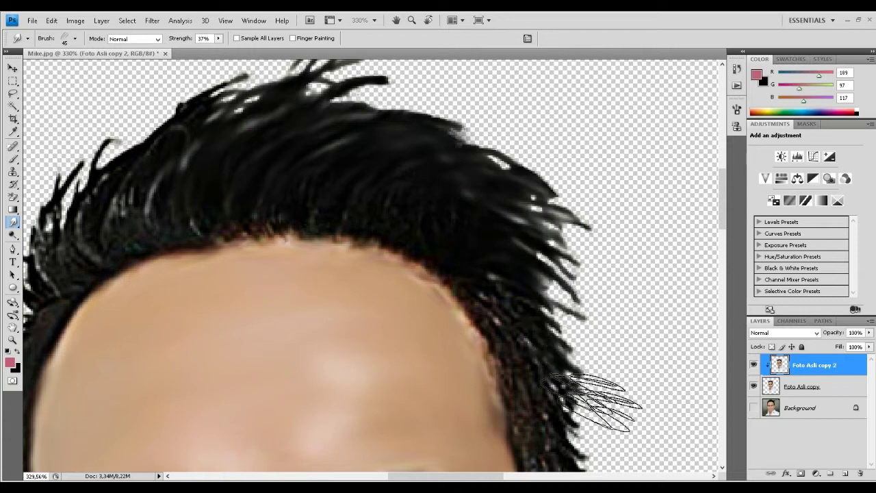
pyautogui.moveTo(520, 370); pyautogui.dragTo(582, 417)
# Resize the brush to about 30 px and bring the top of the hair into view
pyautogui.scroll(-3, 472, 198)
pyautogui.press('[')
pyautogui.press('[')
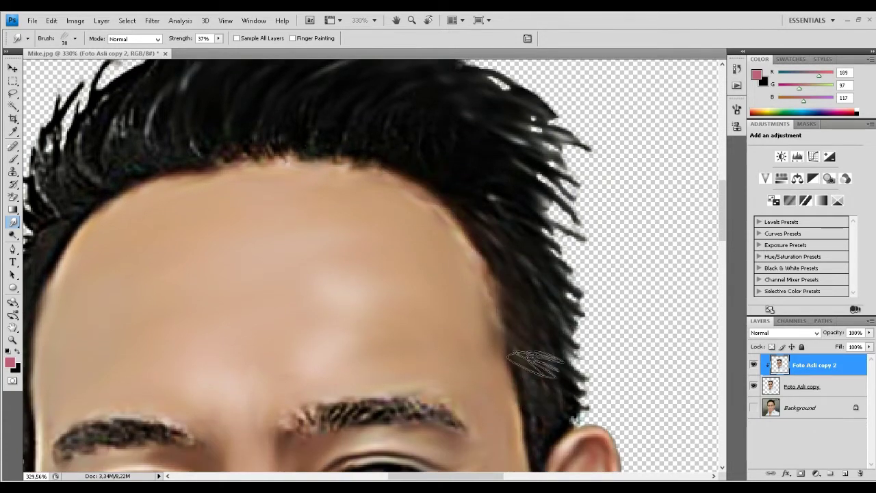
pyautogui.scroll(-3, 541, 404)
pyautogui.scroll(3, 540, 327)
pyautogui.press('F5')
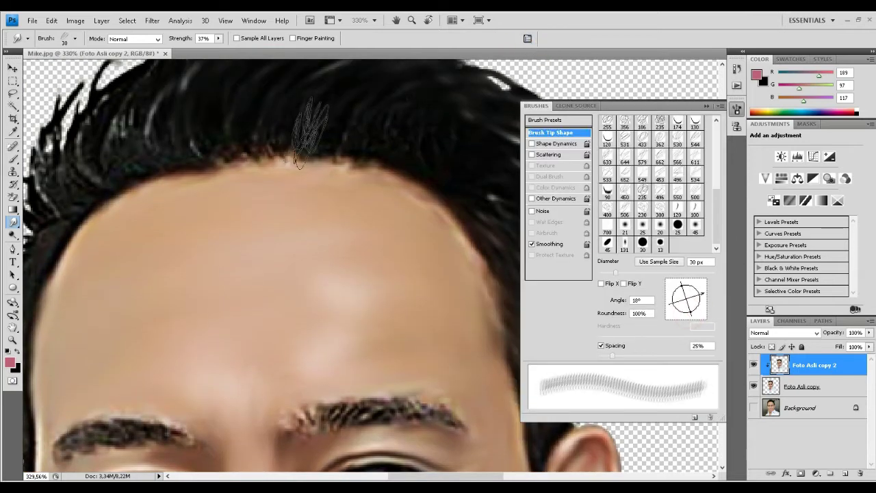
pyautogui.moveTo(404, 143); pyautogui.dragTo(397, 233)
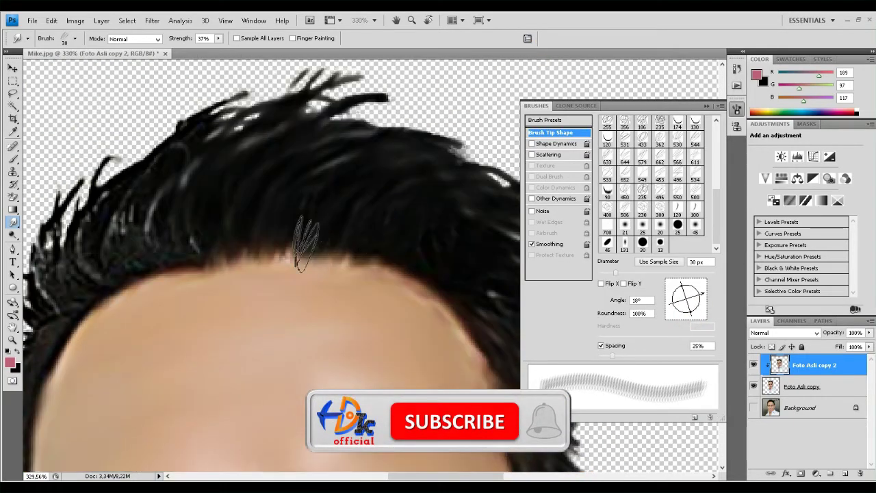
pyautogui.scroll(-2, 300, 240)
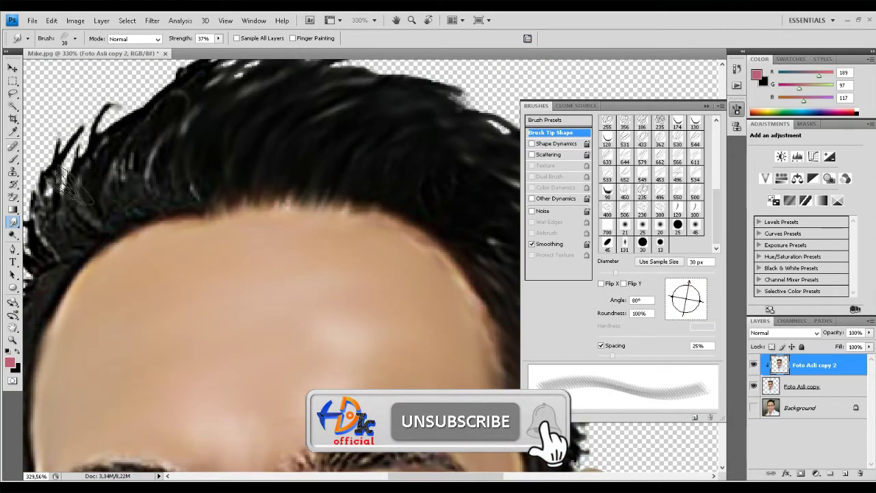
pyautogui.scroll(-5, 137, 221)
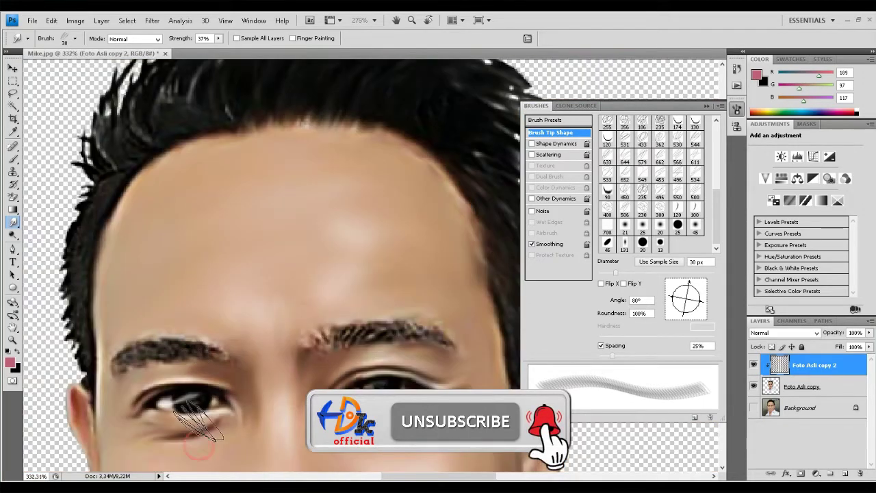
pyautogui.press(']')
# With the Smudge tool, tilt the tip to -22° and soften the eyebrow hairs
pyautogui.click(12, 234)
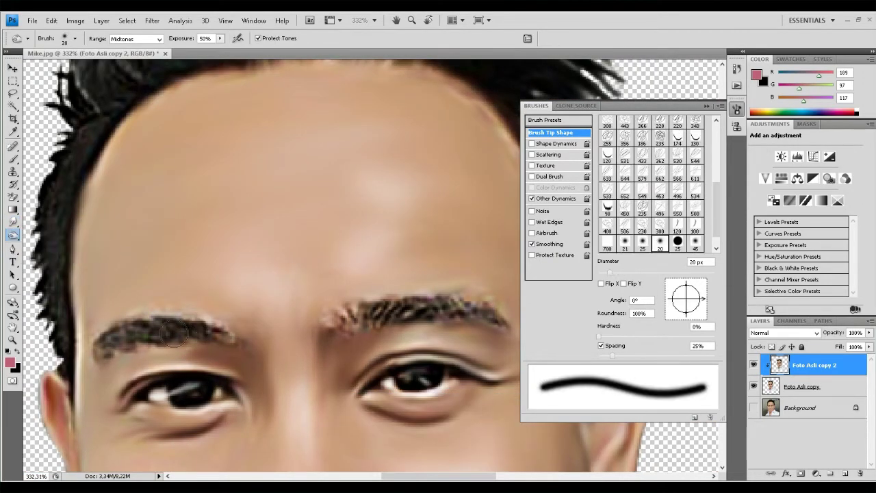
pyautogui.click(12, 221)
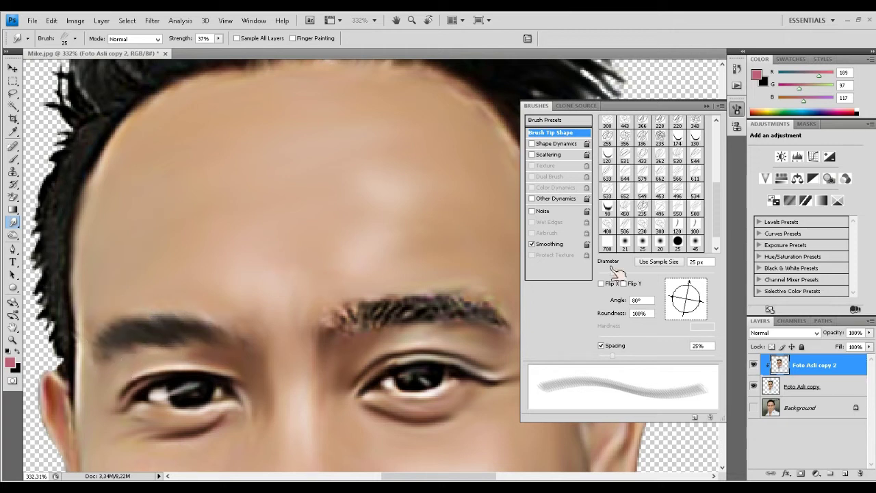
pyautogui.moveTo(689, 282); pyautogui.dragTo(702, 305)
pyautogui.moveTo(473, 304); pyautogui.dragTo(444, 323)
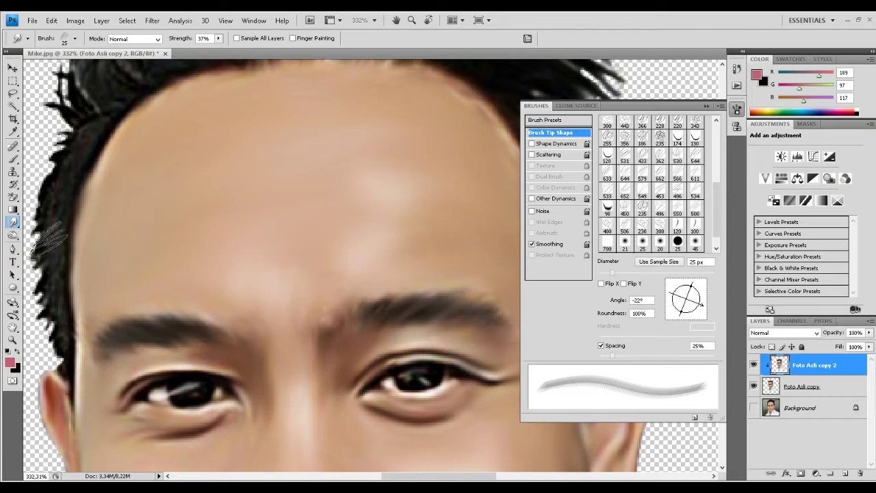
# Set the hair-strand tip to 63 px diameter at a 56° angle
pyautogui.scroll(-3, 363, 336)
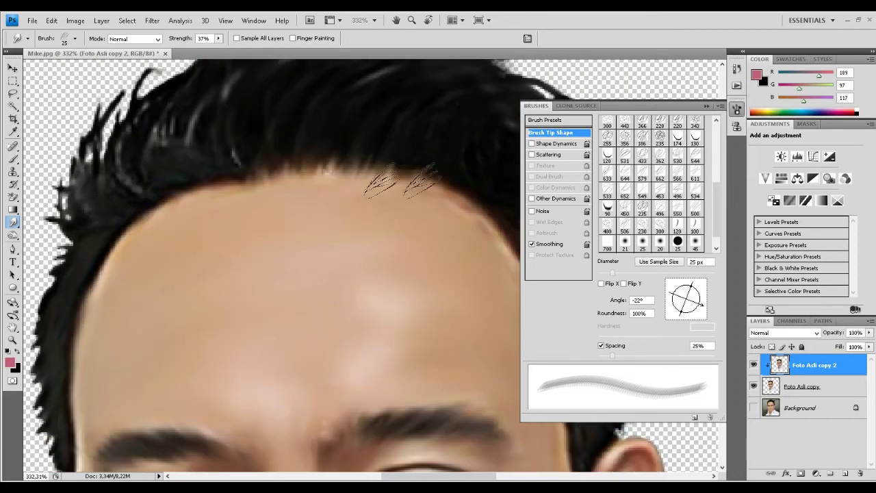
pyautogui.scroll(5, 622, 217)
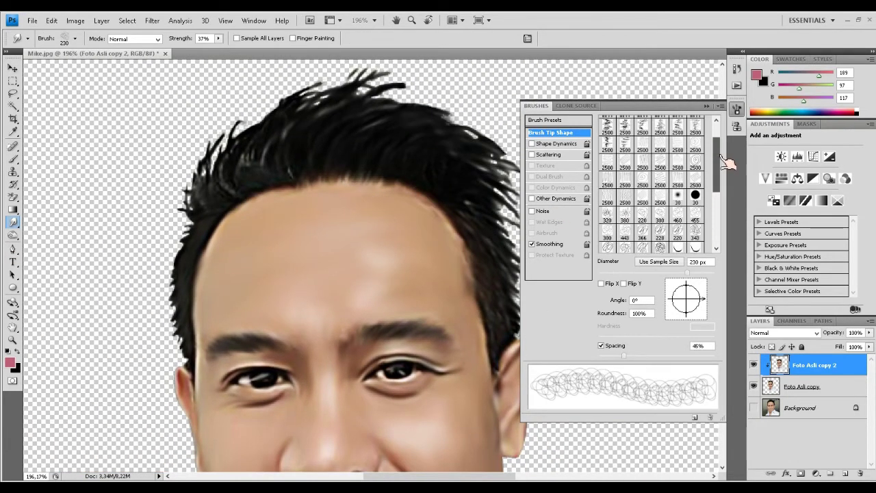
pyautogui.click(661, 145)
pyautogui.rightClick(383, 140)
pyautogui.write('63')
pyautogui.press('Return')
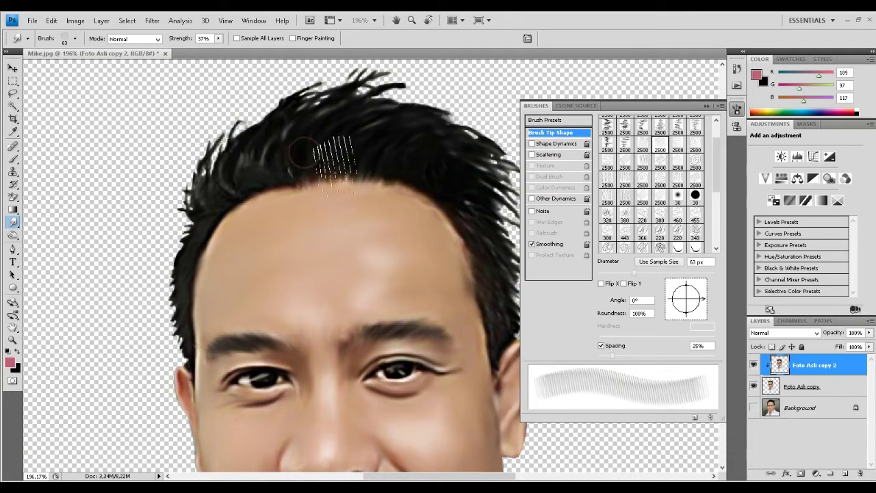
pyautogui.moveTo(686, 298); pyautogui.dragTo(696, 284)
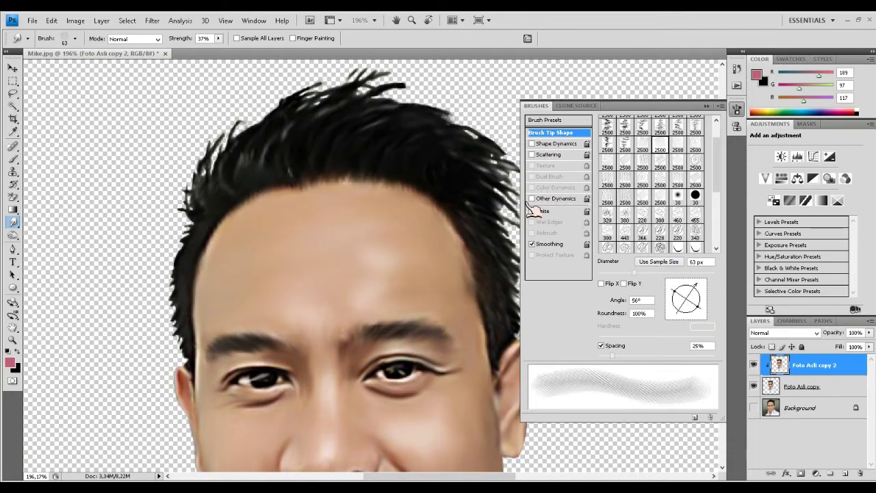
# Smudge hair strands upward into the left hairline, then zoom in on the forehead
pyautogui.scroll(-3, 533, 337)
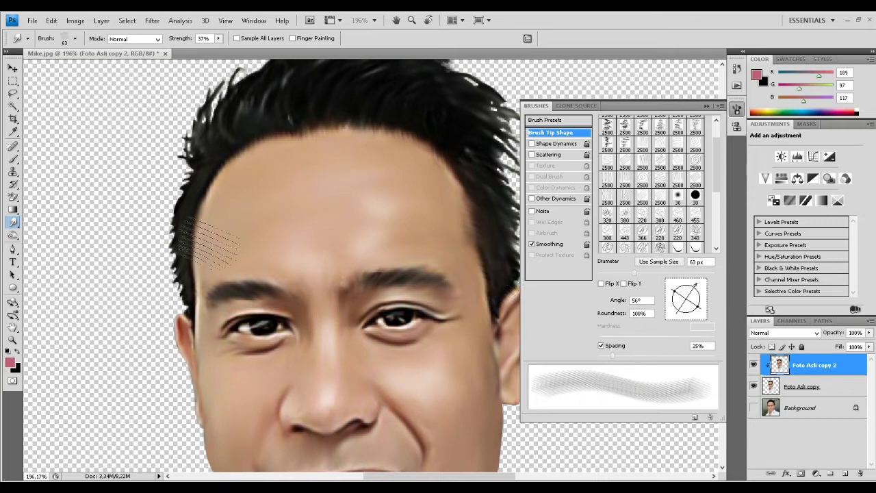
pyautogui.moveTo(228, 294); pyautogui.dragTo(228, 145)
pyautogui.press('F5')
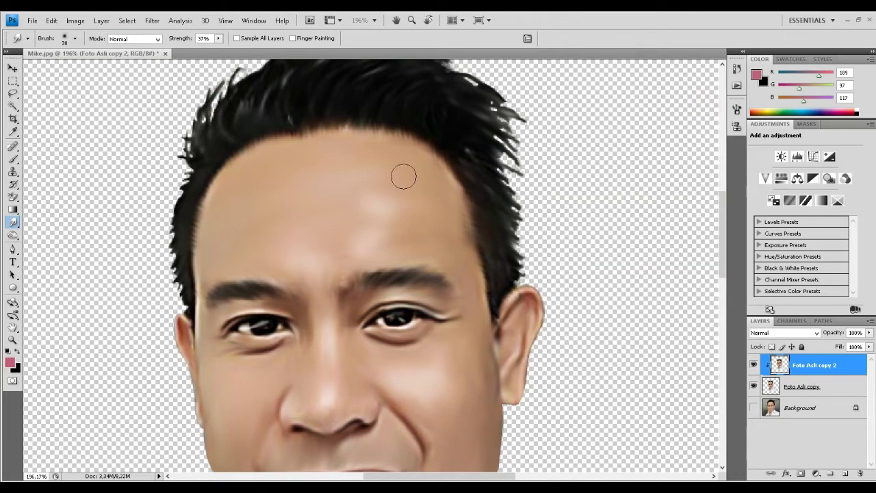
pyautogui.moveTo(404, 176); pyautogui.dragTo(445, 169)
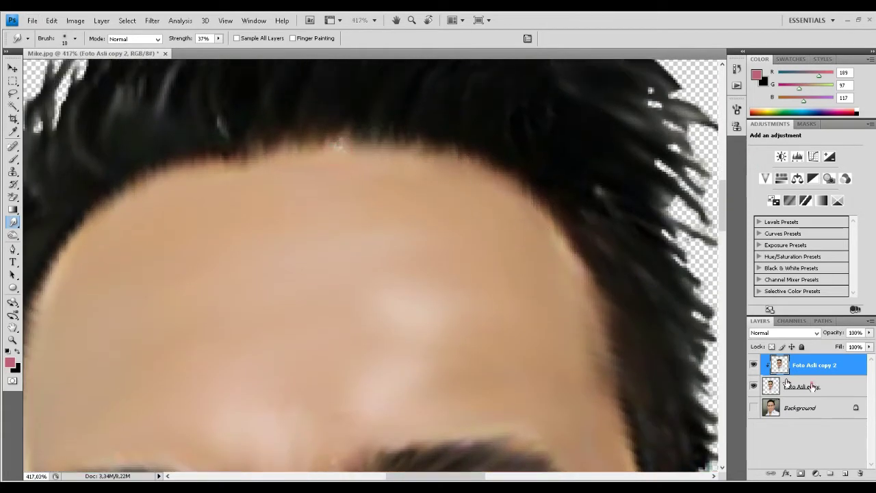
# Blend the forehead hairline and the skin above the eyebrow, enlarging the brush to 25 px
pyautogui.click(802, 387)
pyautogui.click(336, 148)
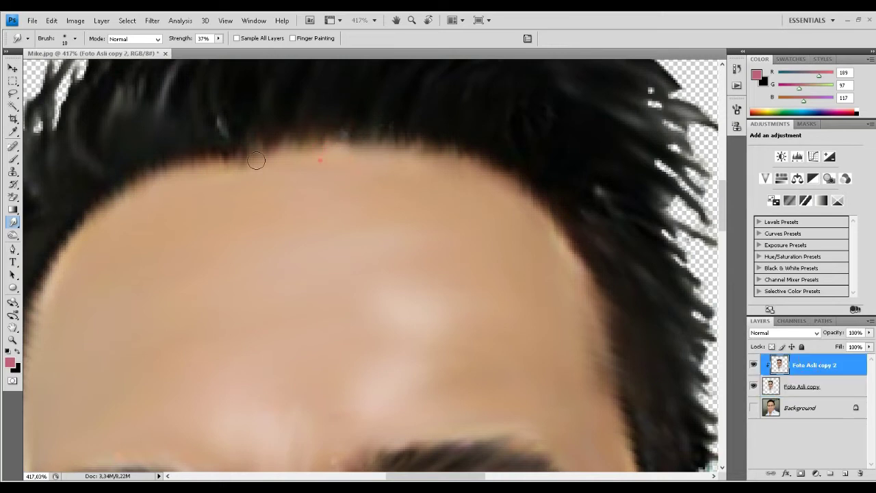
pyautogui.hscroll(-5, 476, 199)
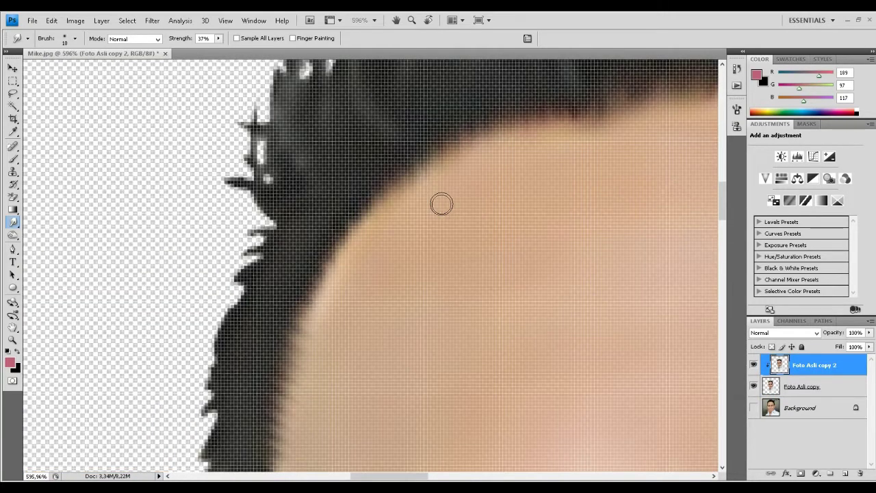
pyautogui.scroll(-2, 344, 328)
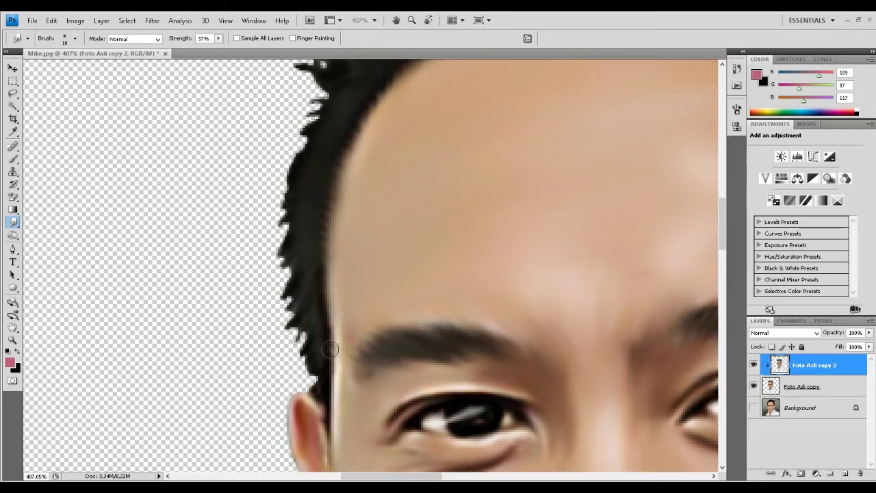
pyautogui.scroll(-3, 355, 330)
pyautogui.scroll(4, 480, 274)
pyautogui.click(537, 256)
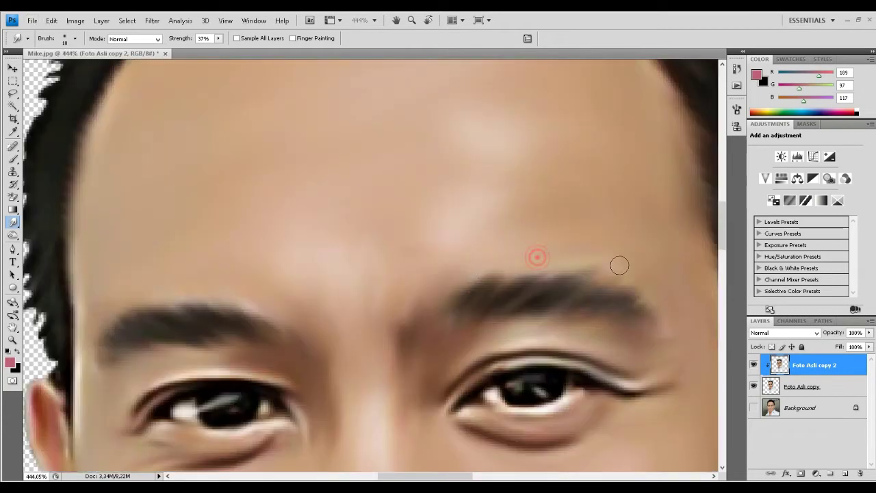
pyautogui.press(']')
pyautogui.press(']')
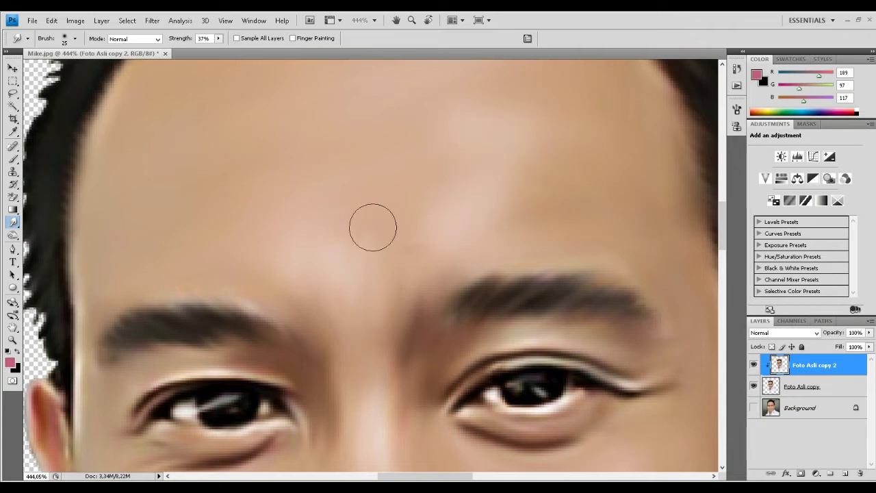
pyautogui.scroll(-3, 641, 103)
pyautogui.scroll(3, 417, 239)
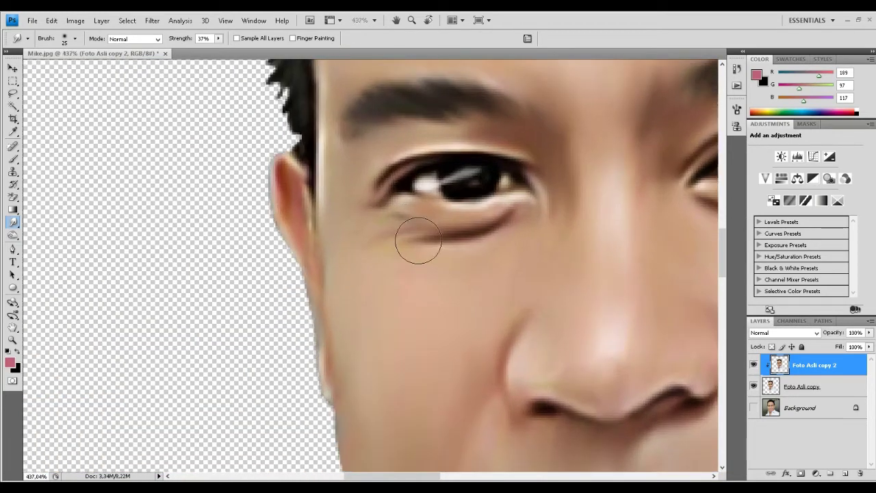
# Smooth the skin beside the nose and on the cheek
pyautogui.click(583, 251)
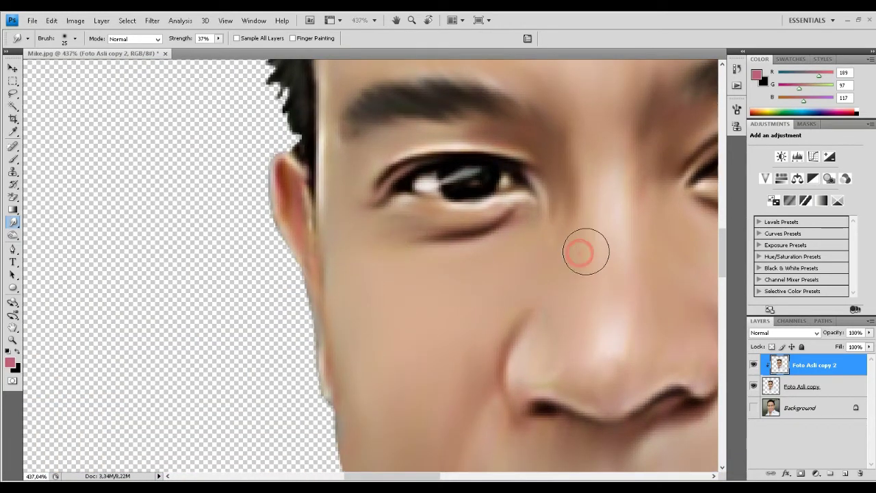
pyautogui.click(551, 360)
pyautogui.scroll(-3, 513, 281)
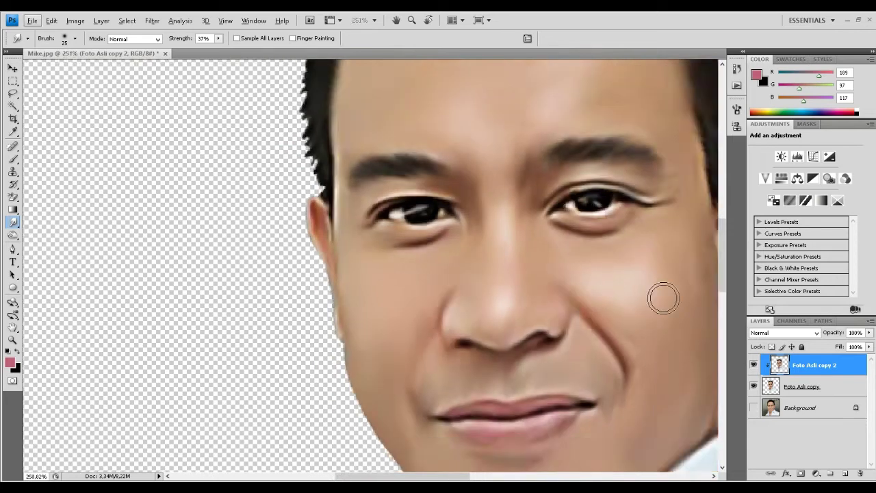
pyautogui.scroll(3, 661, 297)
pyautogui.scroll(-3, 539, 228)
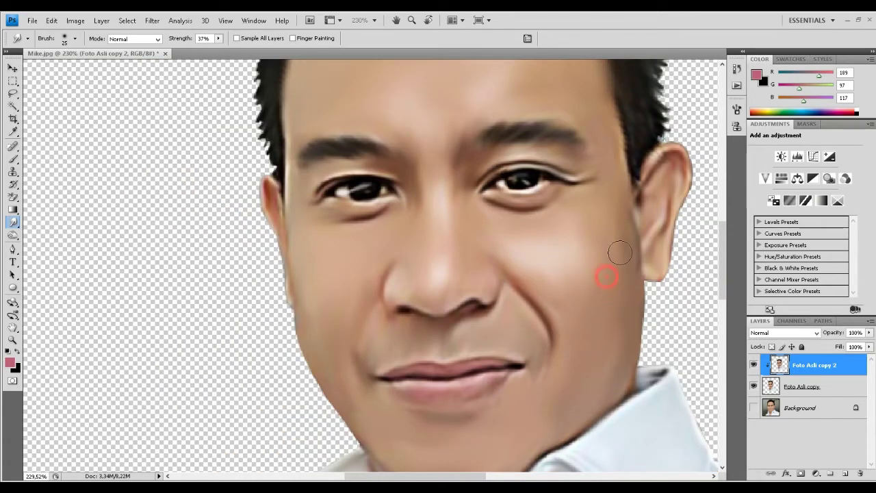
pyautogui.scroll(-2, 618, 240)
pyautogui.scroll(-2, 560, 154)
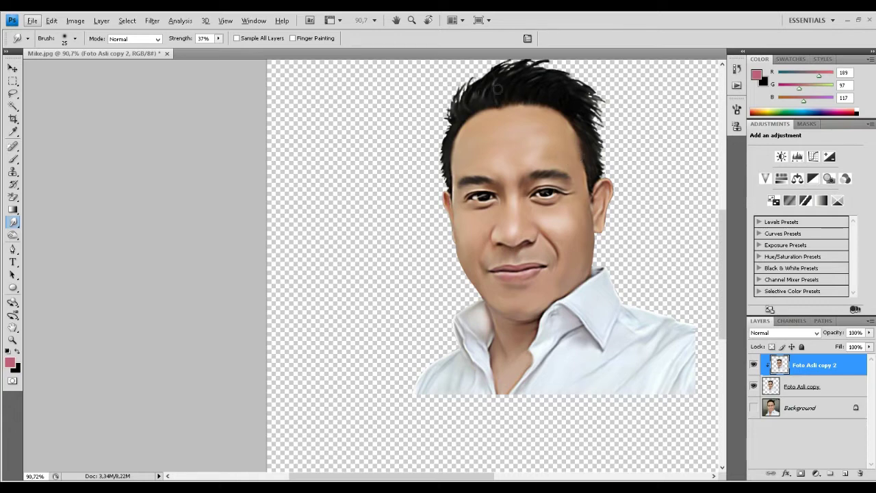
pyautogui.scroll(1, 498, 89)
pyautogui.scroll(1, 493, 92)
pyautogui.scroll(1, 479, 96)
pyautogui.scroll(1, 456, 106)
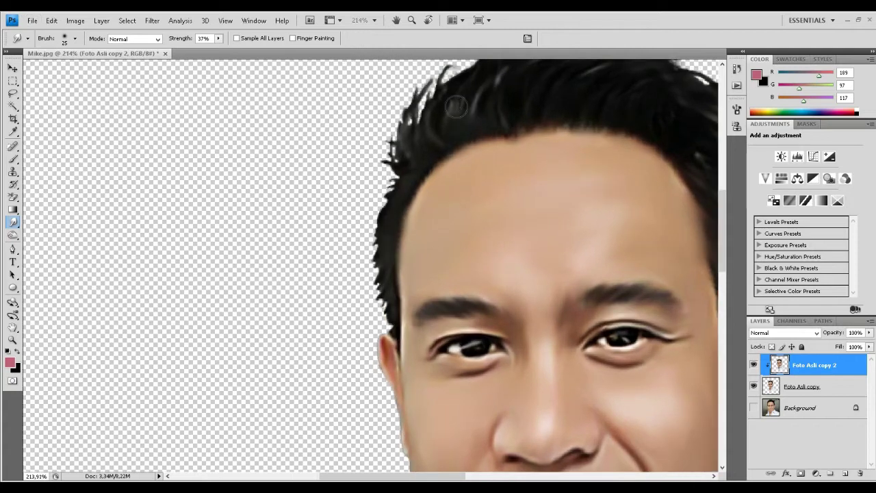
# Merge Foto Asli copy with Foto Asli copy 2 and switch to the Move tool
pyautogui.keyDown('shift'); pyautogui.click(792, 387); pyautogui.keyUp('shift')
pyautogui.hotkey('ctrl', 'e')
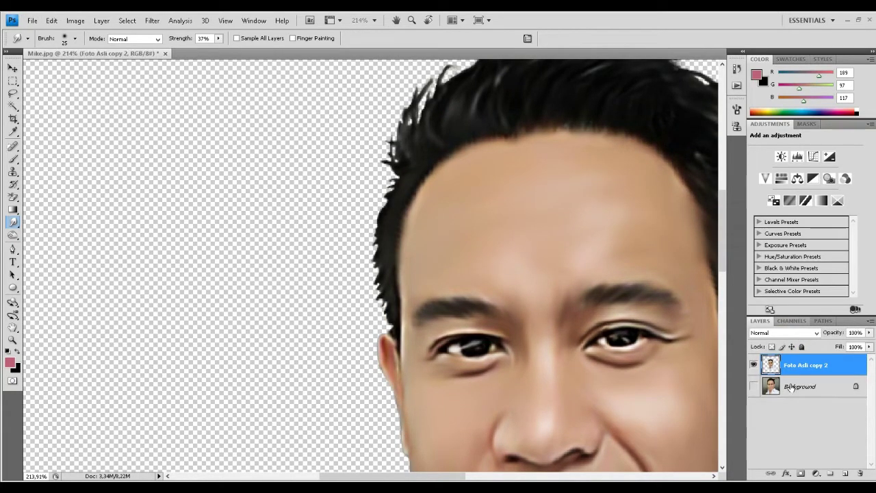
pyautogui.scroll(-3, 433, 278)
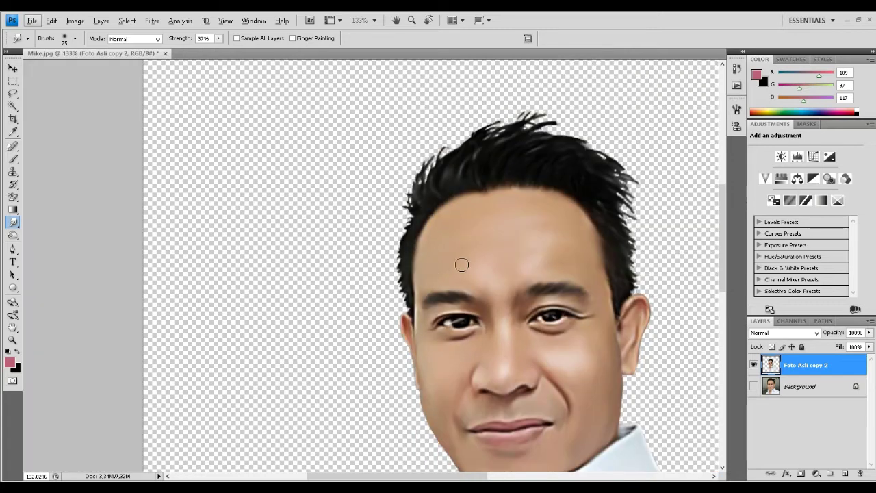
pyautogui.scroll(2, 462, 262)
pyautogui.scroll(-2, 203, 442)
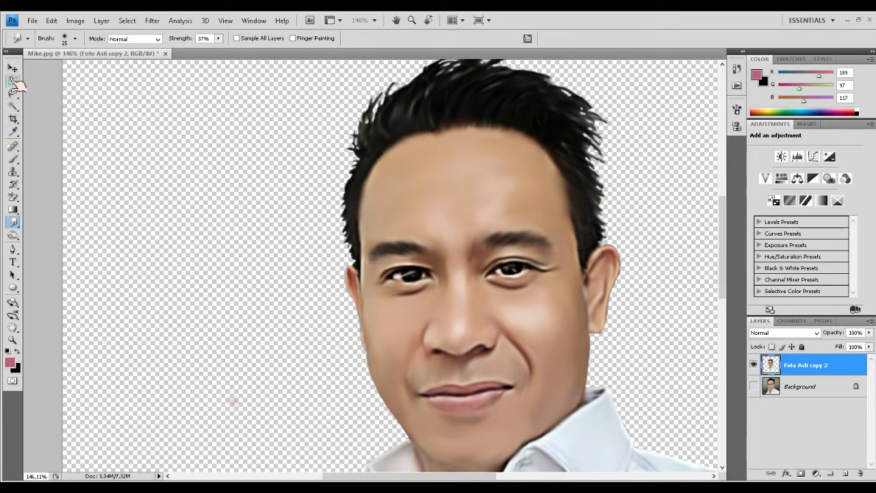
pyautogui.press('v')
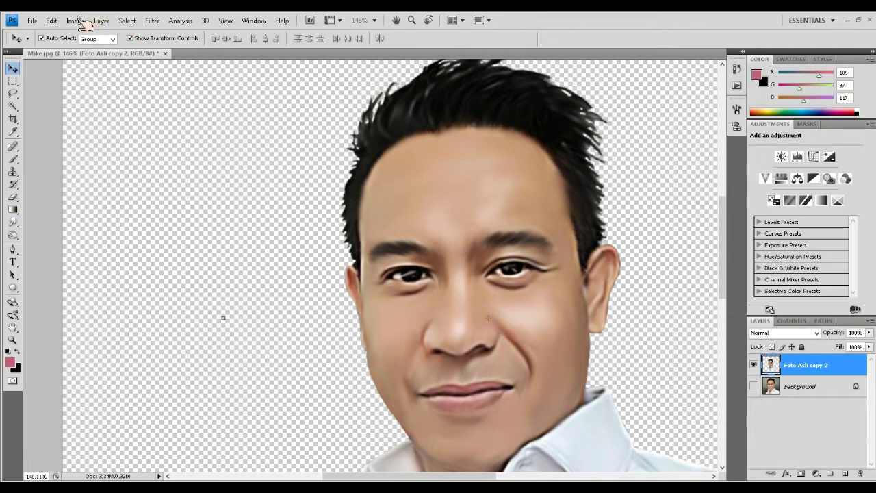
# Start a Hue/Saturation adjustment and shift the hue to -2
pyautogui.click(77, 20)
pyautogui.moveTo(91, 49)
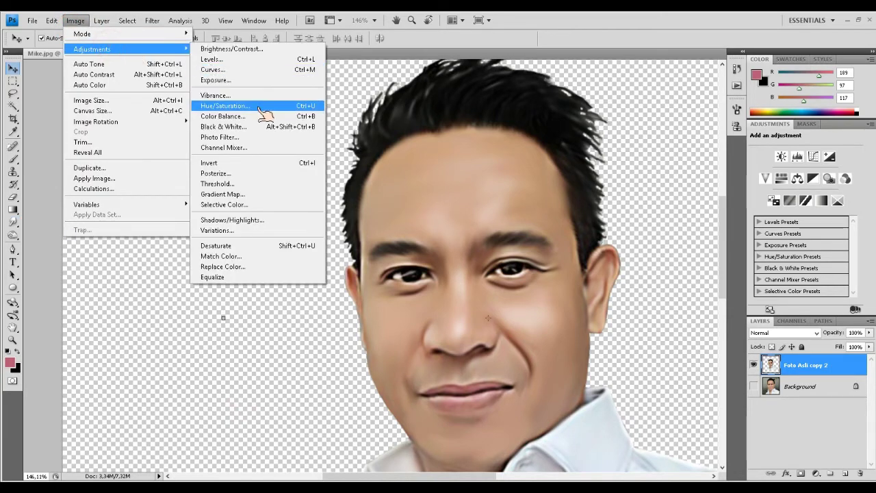
pyautogui.click(261, 107)
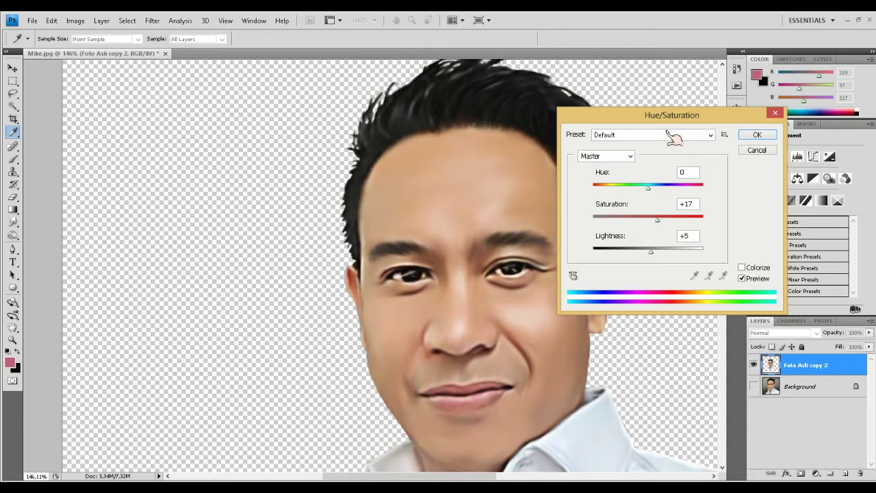
pyautogui.moveTo(687, 120); pyautogui.dragTo(718, 122)
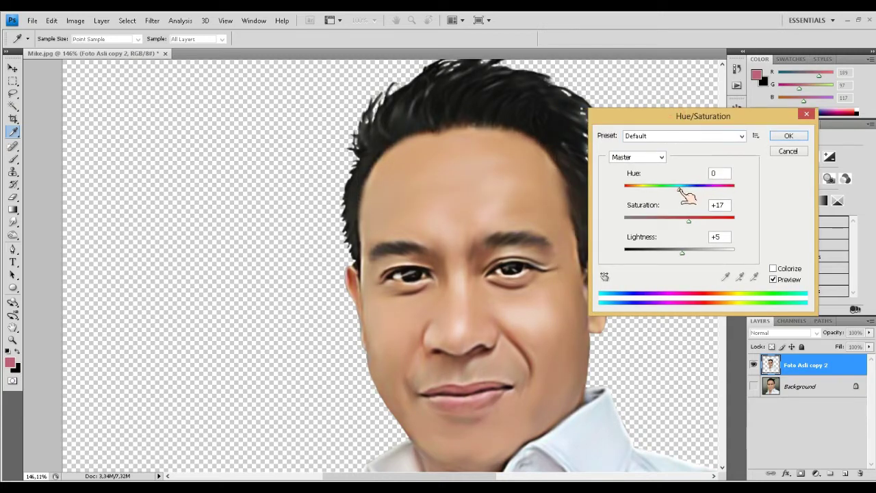
pyautogui.moveTo(680, 190); pyautogui.dragTo(687, 194)
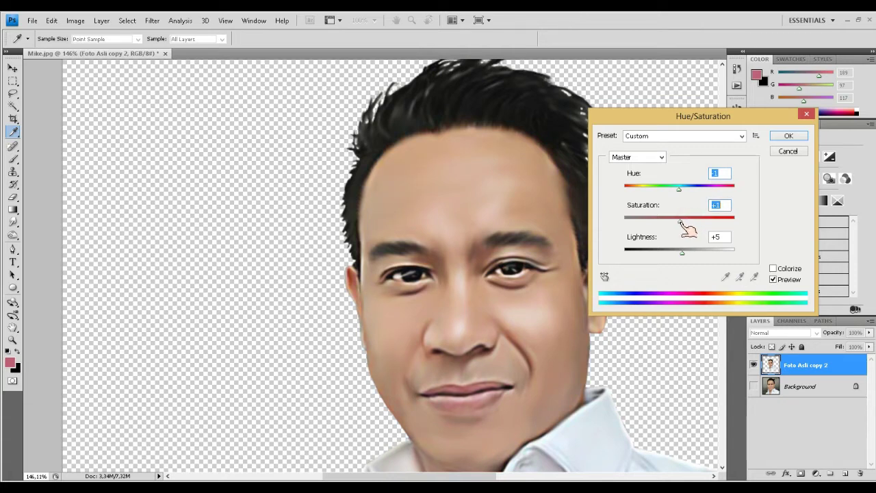
# Raise Lightness to about +5, keeping Hue -1 and Saturation +1, and apply the adjustment
pyautogui.moveTo(682, 255); pyautogui.dragTo(685, 254)
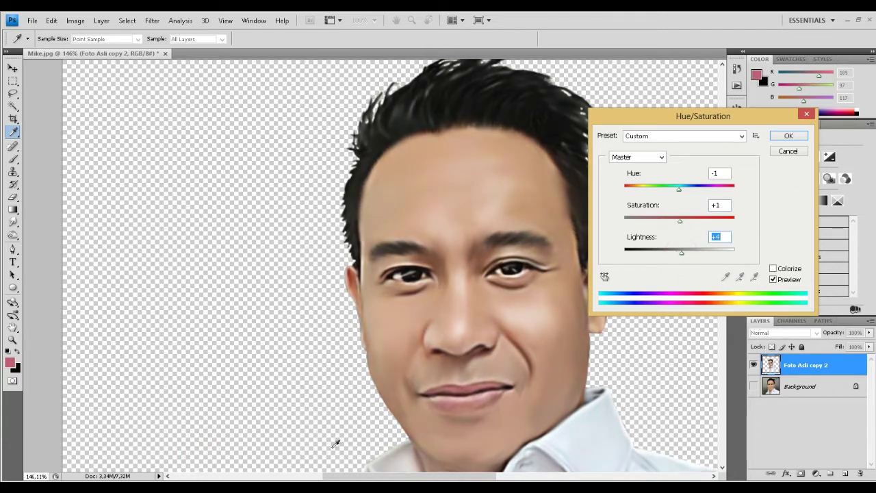
pyautogui.click(789, 138)
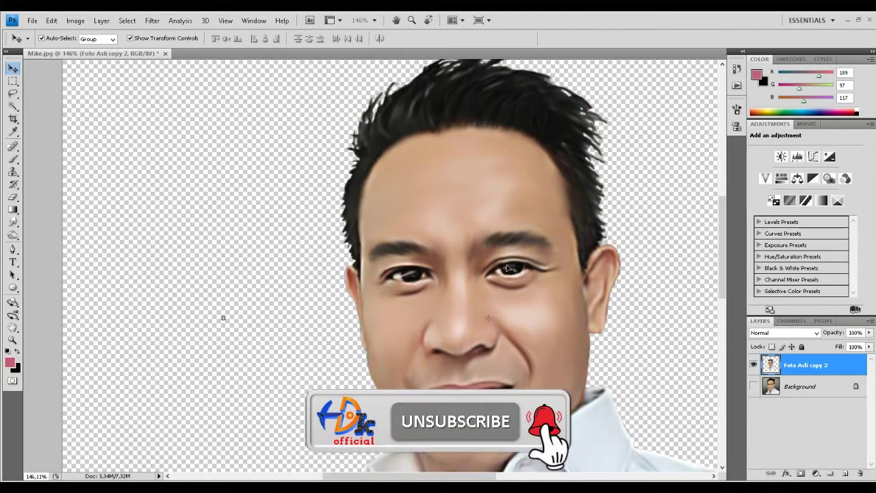
# Zoom into the eyes and smudge the inner corner of the right eye
pyautogui.scroll(1, 508, 270)
pyautogui.scroll(1, 508, 285)
pyautogui.scroll(1, 508, 286)
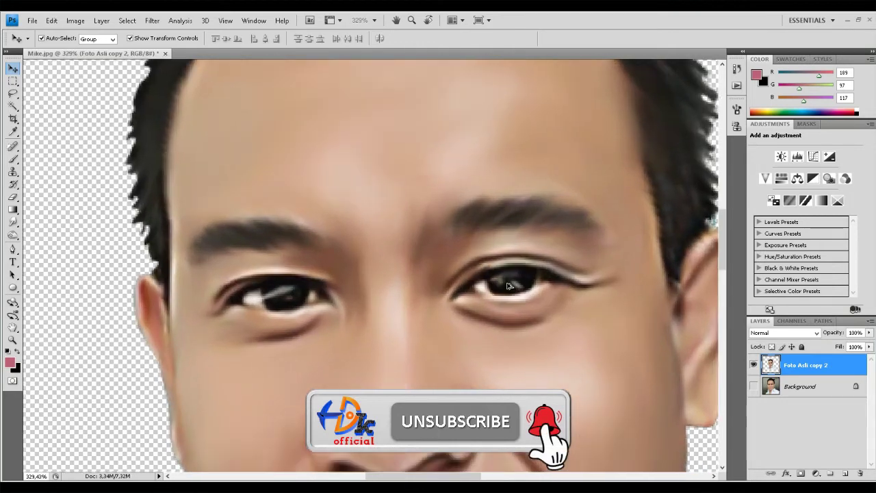
pyautogui.scroll(1, 508, 286)
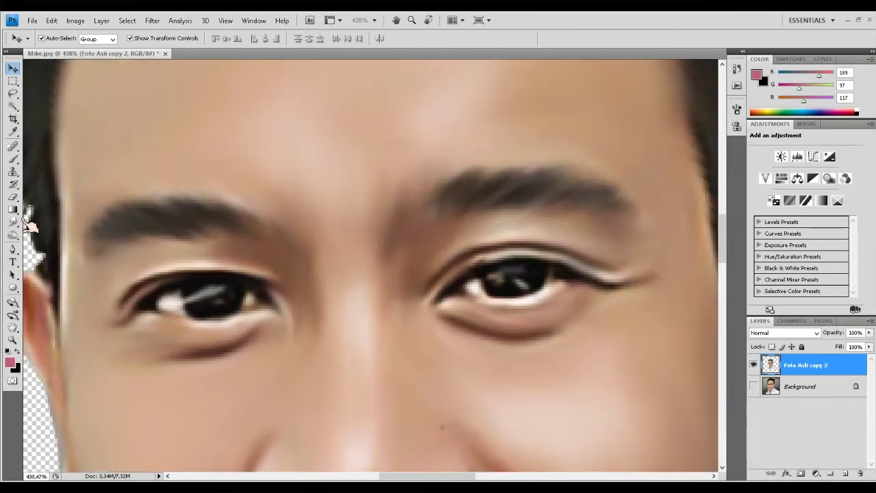
pyautogui.click(12, 222)
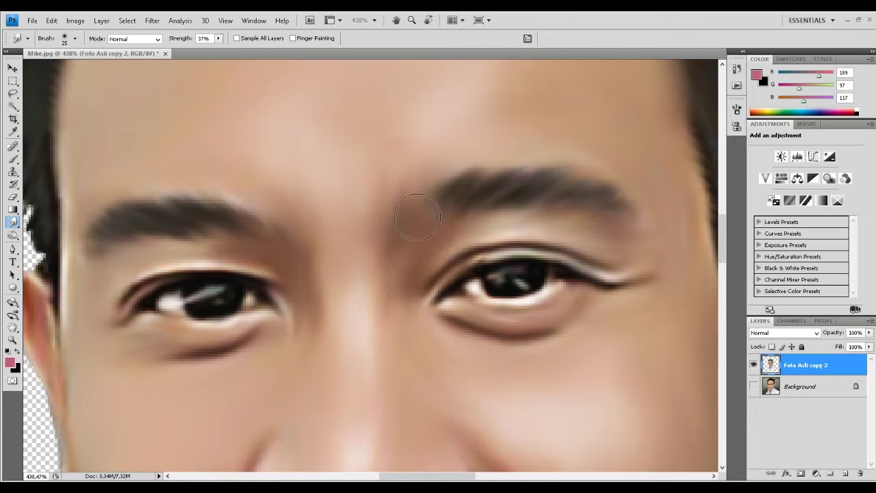
pyautogui.moveTo(398, 285)
pyautogui.mouseDown()
pyautogui.moveTo(495, 274)
pyautogui.moveTo(456, 282)
pyautogui.mouseUp()
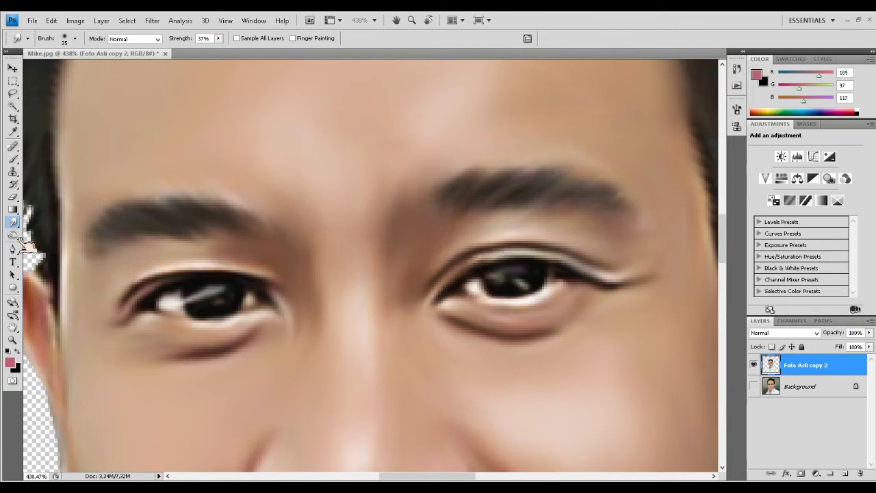
# Dodge the right iris and the left iris highlight streak with a size-15 brush
pyautogui.click(12, 235)
pyautogui.click(58, 231)
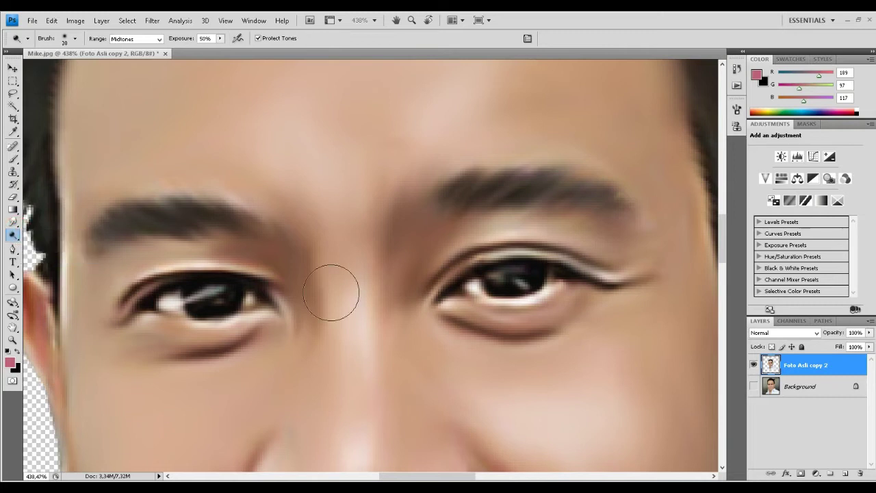
pyautogui.press('[')
pyautogui.press('[')
pyautogui.press('[')
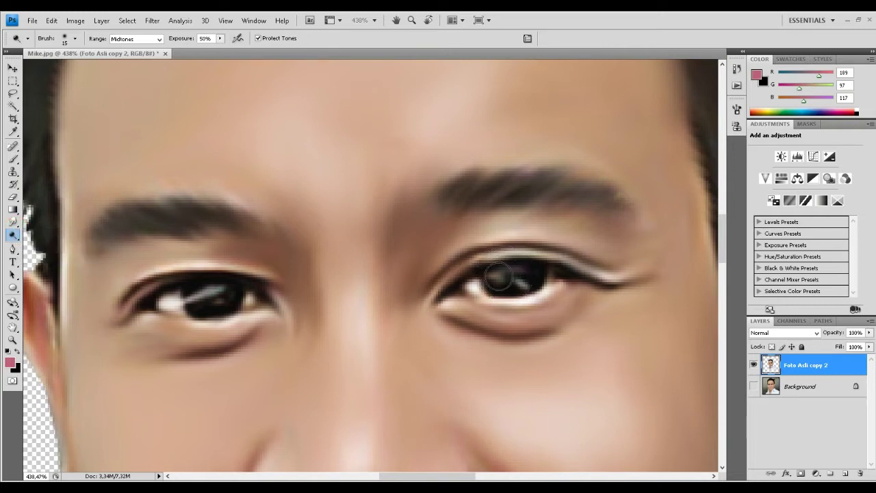
pyautogui.moveTo(498, 275); pyautogui.dragTo(524, 281)
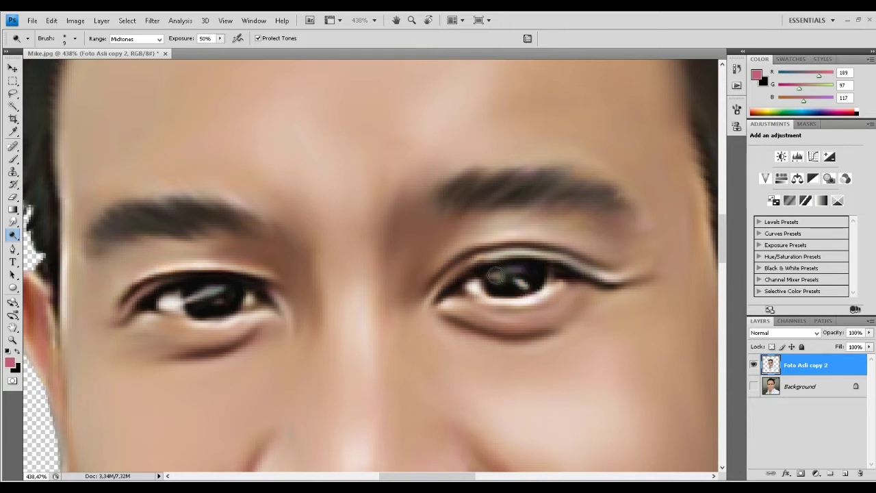
pyautogui.moveTo(478, 287); pyautogui.dragTo(534, 275)
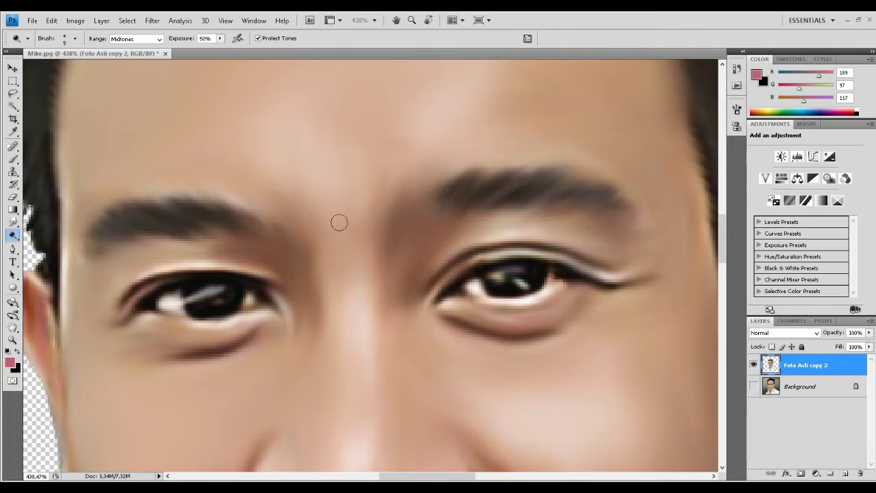
pyautogui.click(219, 291)
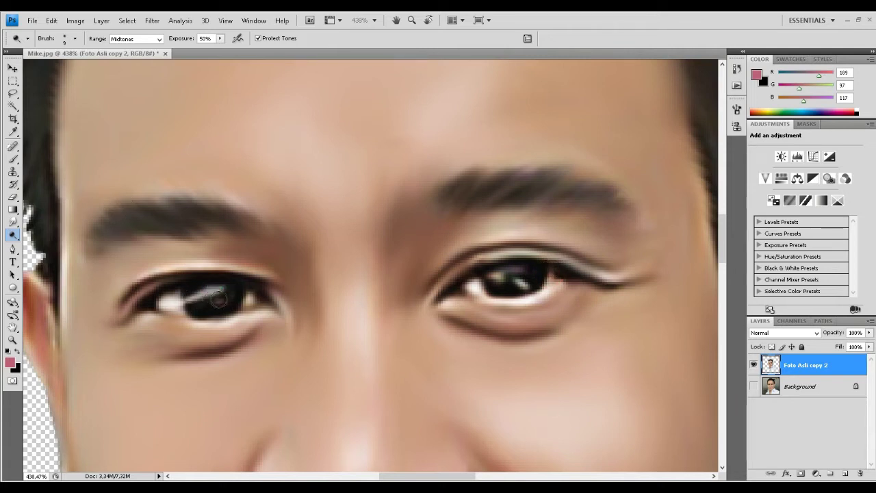
pyautogui.click(216, 299)
# Smudge the forehead and cheek skin at 37% strength into a soft painted finish
pyautogui.click(13, 222)
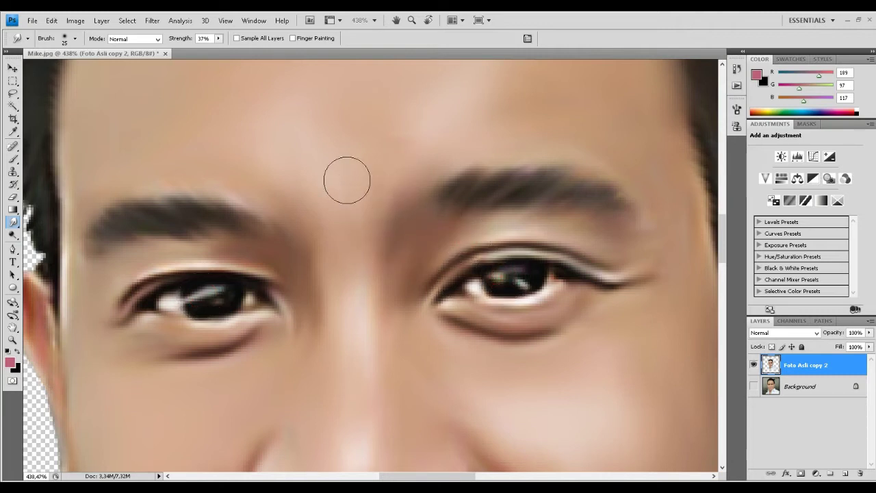
pyautogui.click(427, 128)
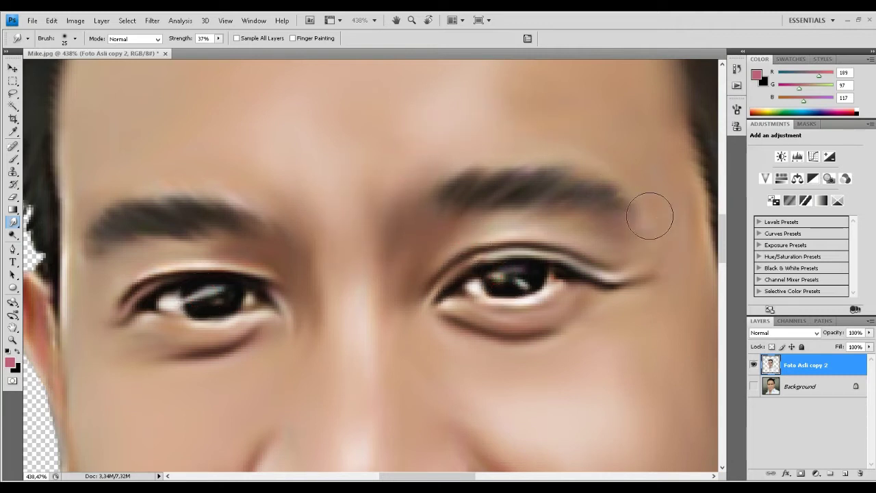
pyautogui.click(671, 387)
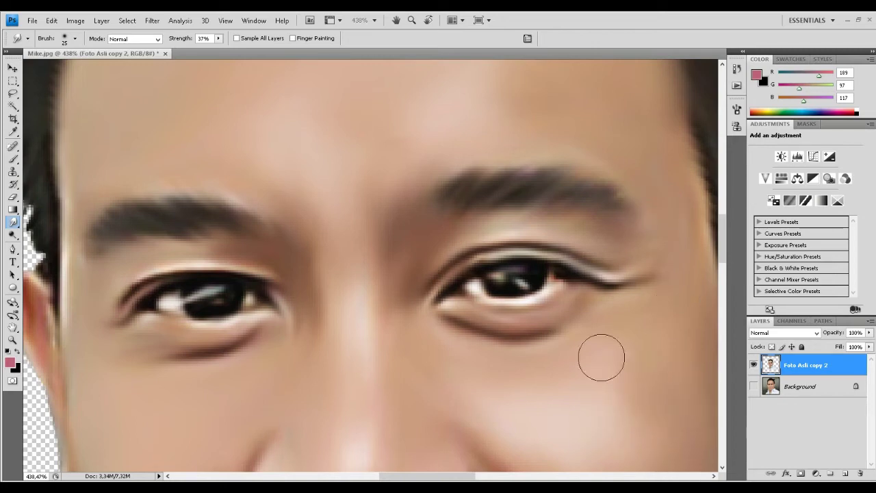
pyautogui.keyDown('alt'); pyautogui.scroll(-3, 563, 312); pyautogui.keyUp('alt')
pyautogui.keyDown('alt'); pyautogui.scroll(-2, 563, 312); pyautogui.keyUp('alt')
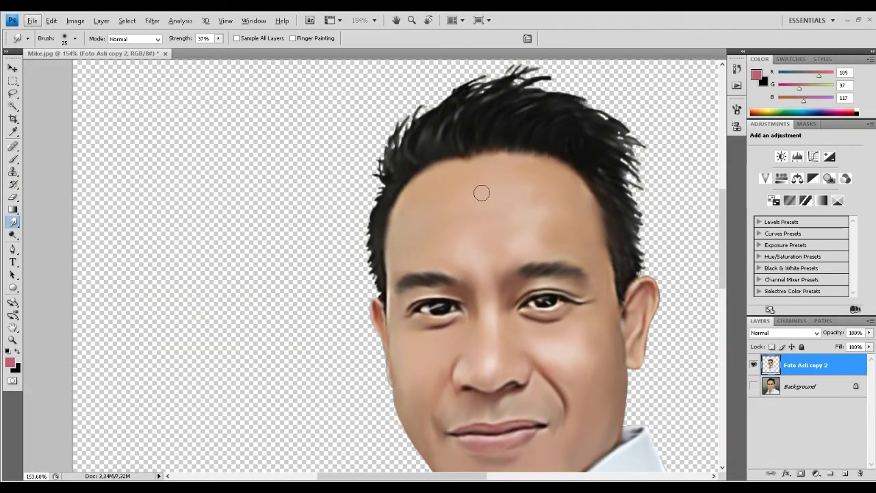
pyautogui.click(460, 211)
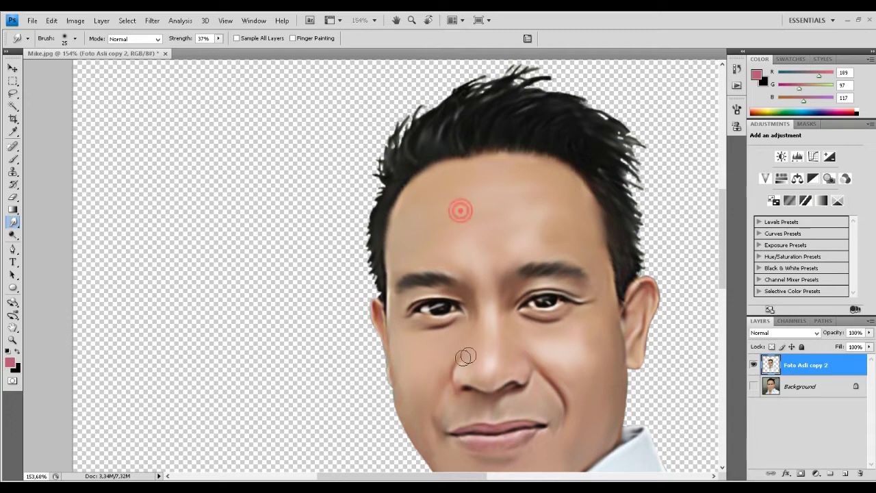
pyautogui.scroll(-2, 418, 362)
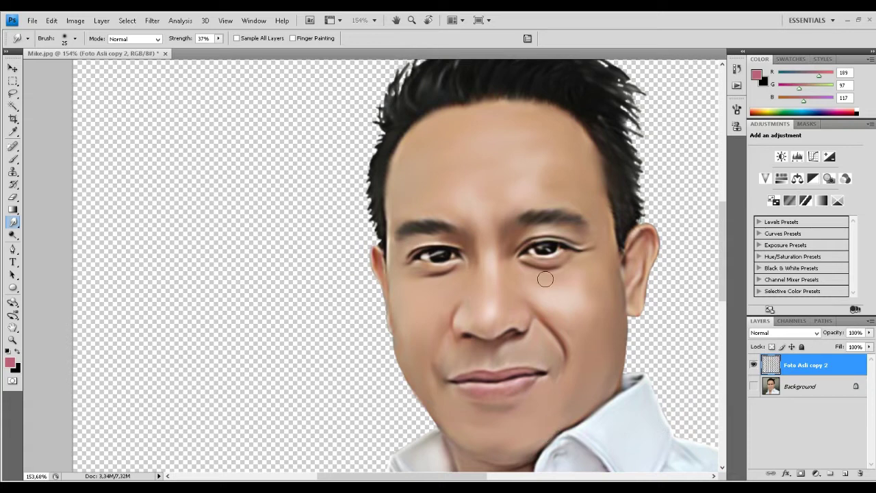
pyautogui.scroll(-3, 507, 212)
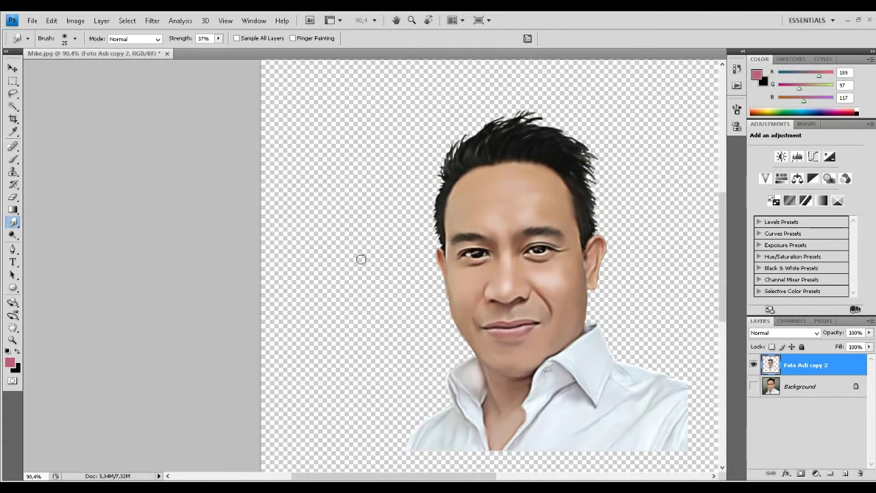
pyautogui.scroll(-2, 297, 253)
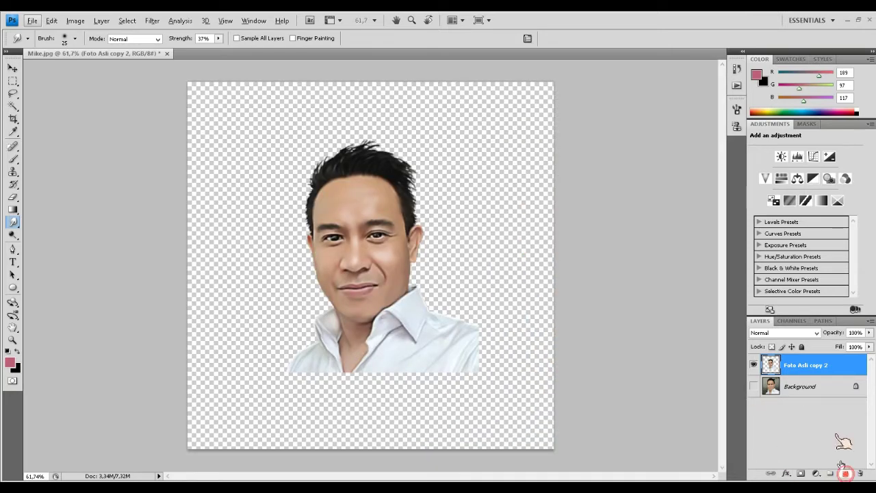
# Add Layer 1 beneath the portrait layer and set up a large, higher-opacity brush
pyautogui.click(845, 472)
pyautogui.moveTo(795, 365); pyautogui.dragTo(801, 406)
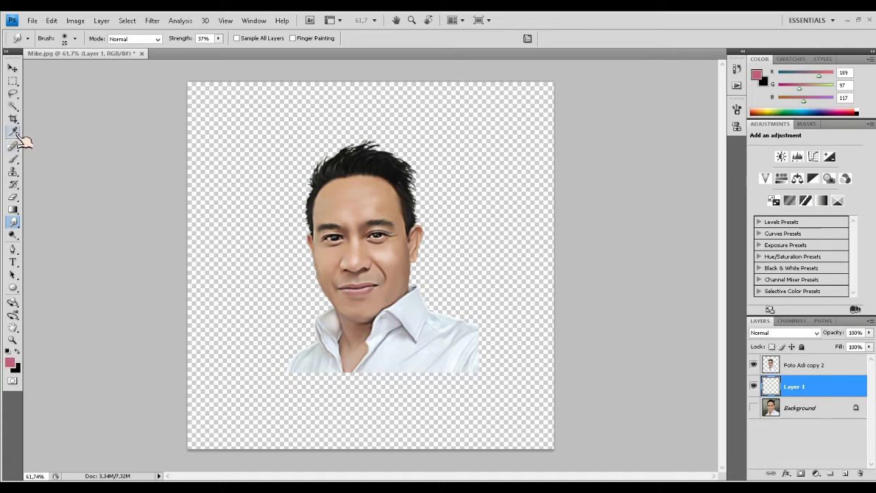
pyautogui.click(14, 158)
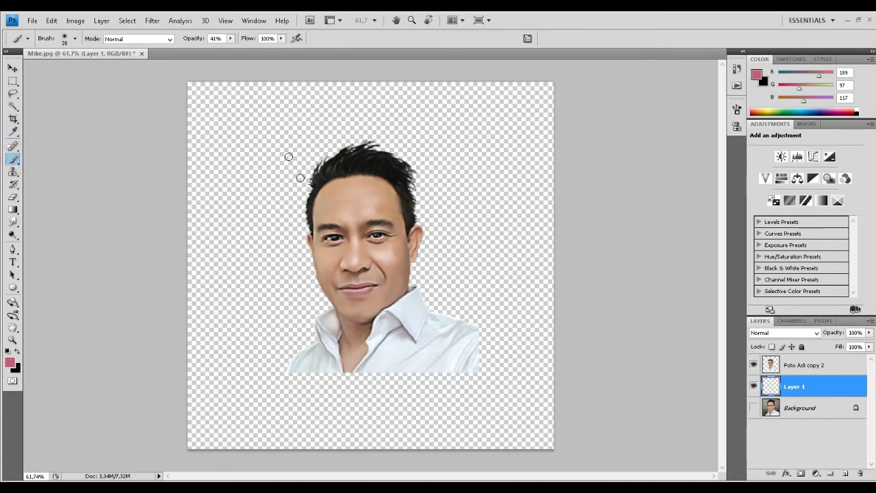
pyautogui.click(232, 38)
pyautogui.moveTo(236, 50); pyautogui.dragTo(272, 58)
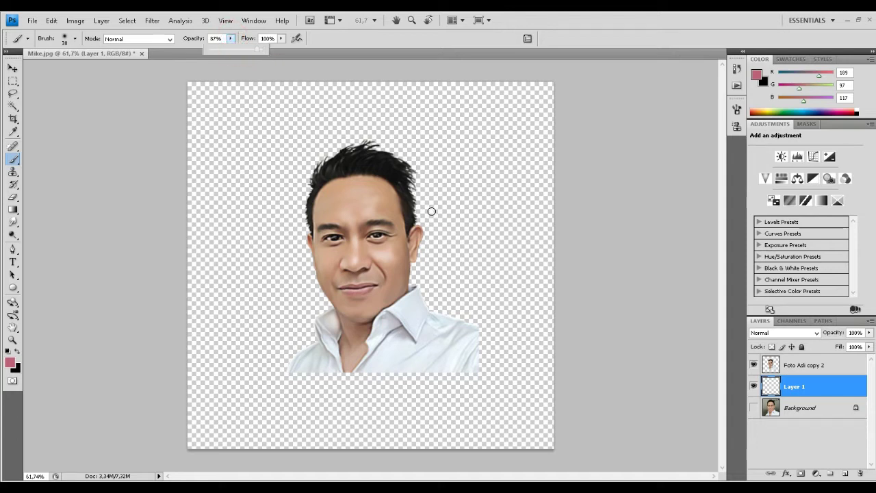
pyautogui.press(']')
pyautogui.press(']')
pyautogui.press(']')
pyautogui.press(']')
pyautogui.press(']')
pyautogui.press(']')
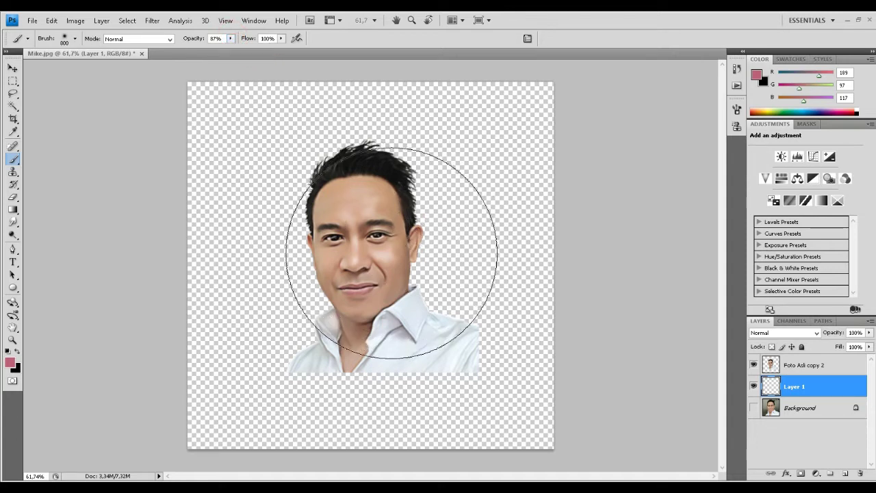
pyautogui.press(']')
pyautogui.press(']')
pyautogui.press(']')
pyautogui.press(']')
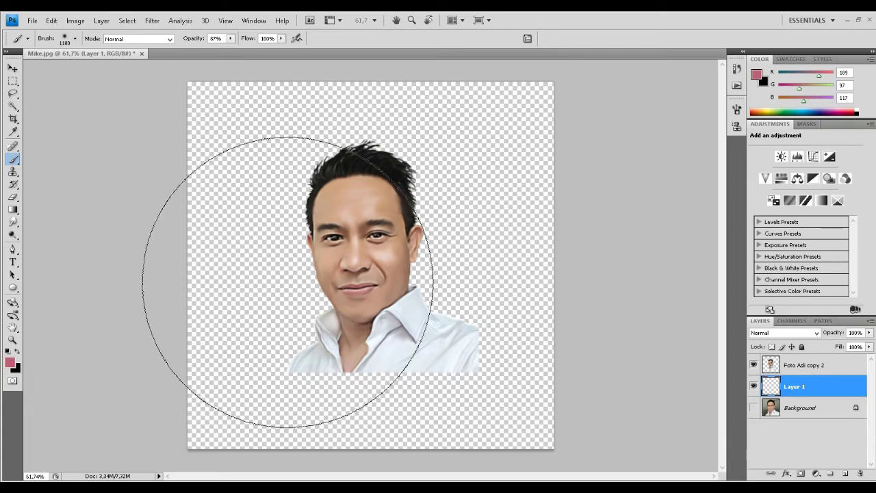
# Sample grey #949689 from the background photo, then target Layer 1 and hide Background
pyautogui.click(10, 363)
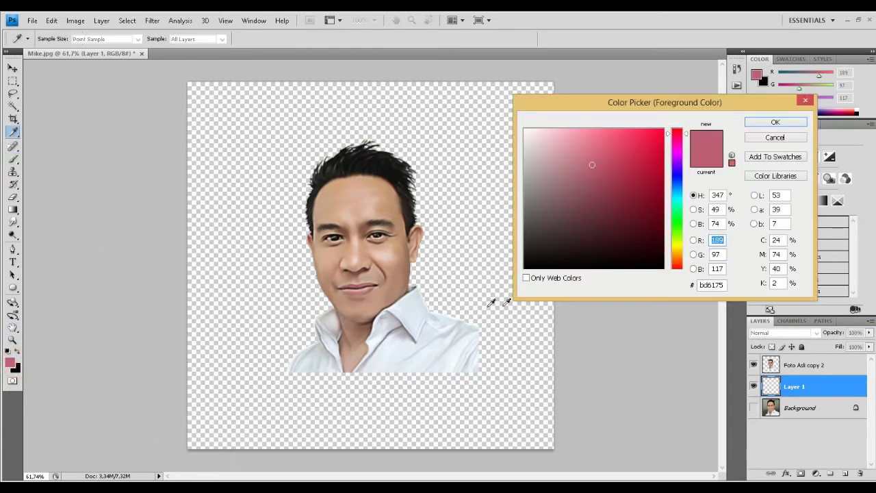
pyautogui.click(777, 138)
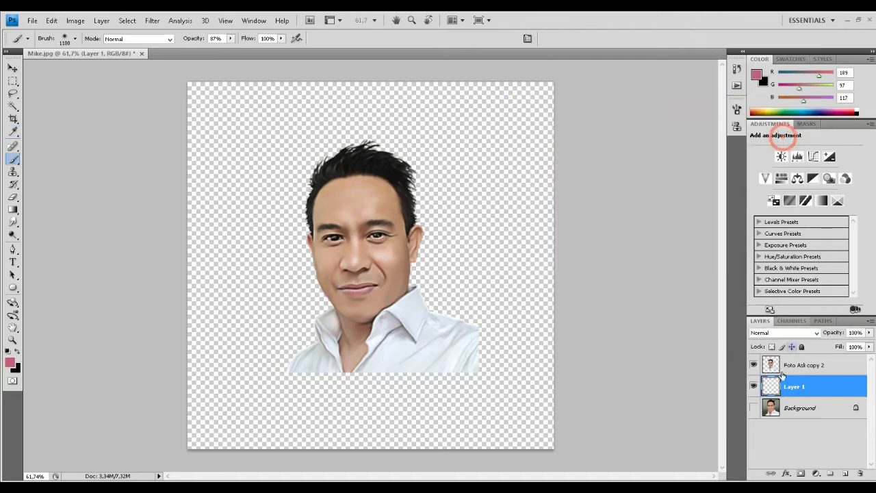
pyautogui.click(774, 409)
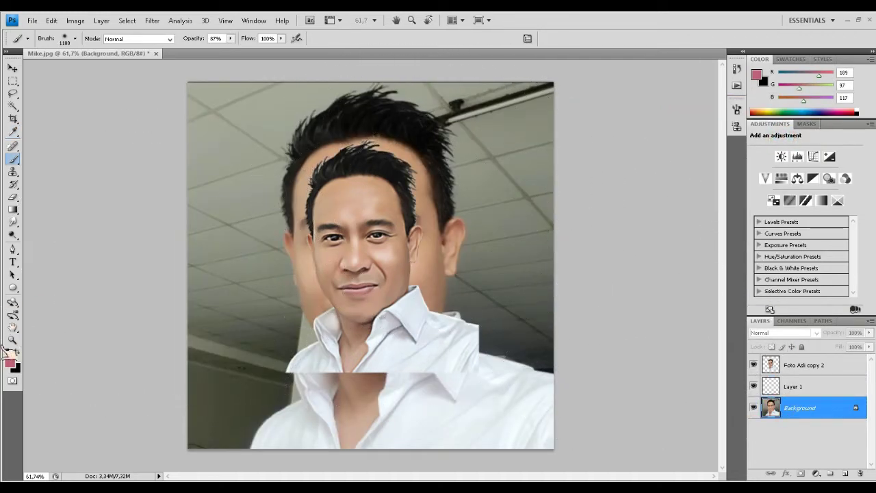
pyautogui.click(10, 362)
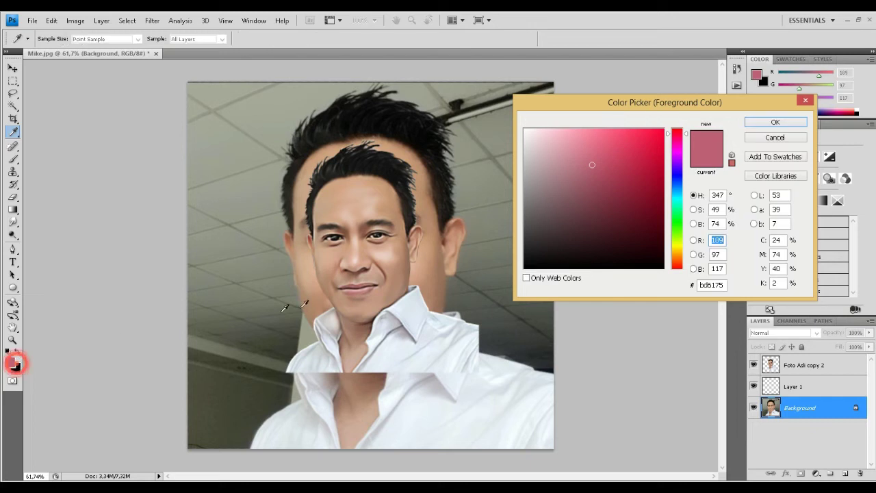
pyautogui.click(463, 189)
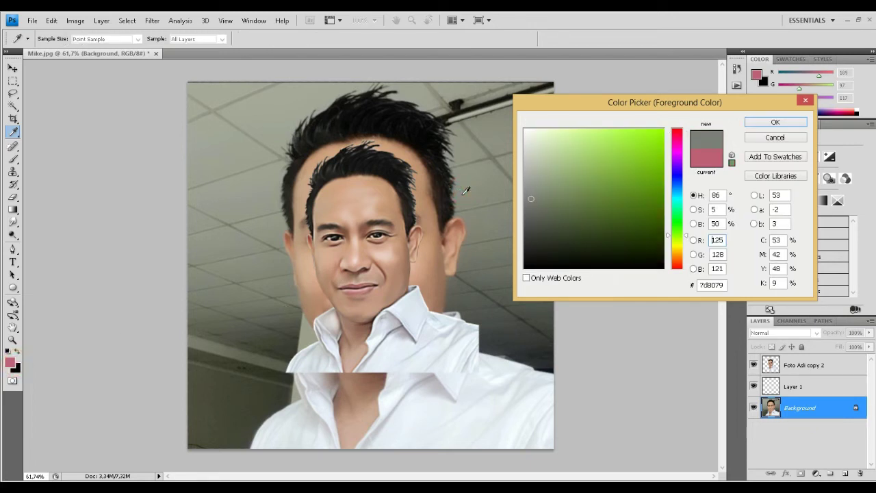
pyautogui.click(463, 191)
pyautogui.click(283, 225)
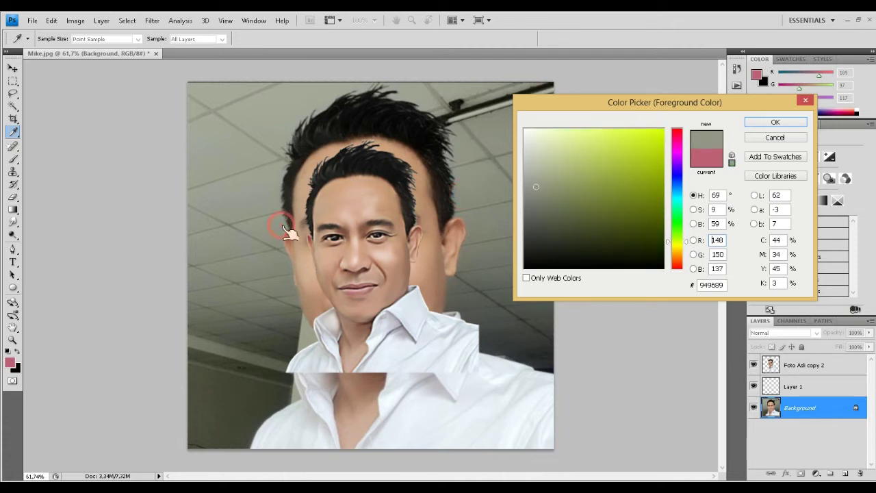
pyautogui.click(776, 122)
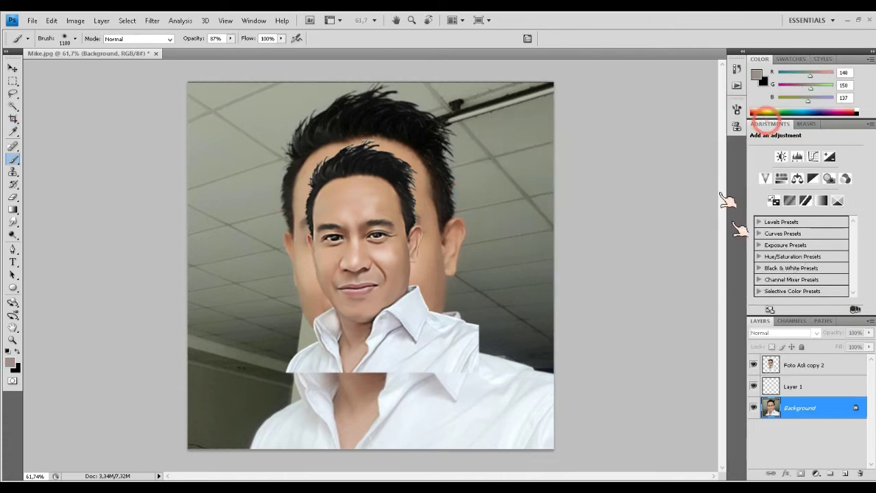
pyautogui.click(789, 386)
pyautogui.click(754, 407)
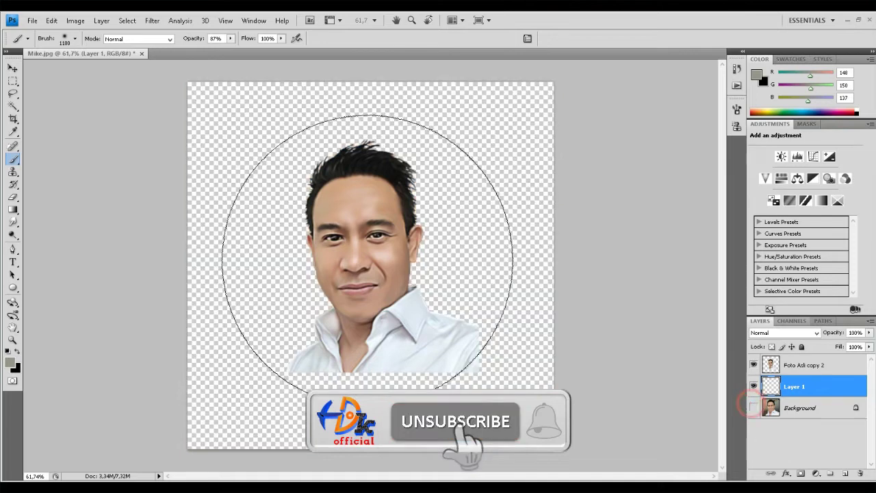
# Dab soft grey onto Layer 1 around the face
pyautogui.click(367, 247)
pyautogui.click(366, 246)
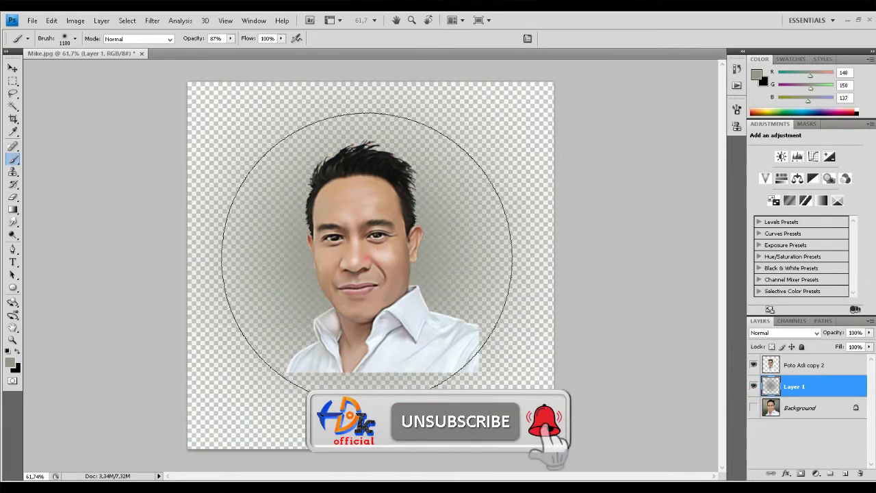
pyautogui.click(369, 267)
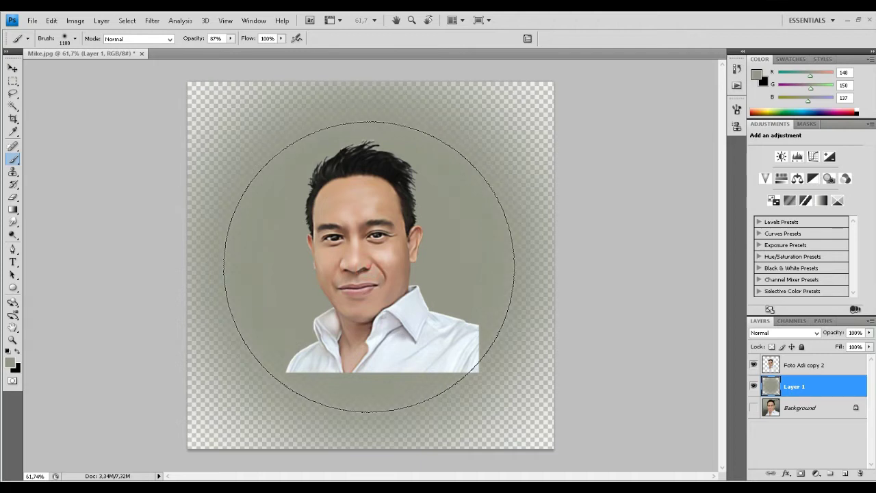
pyautogui.click(369, 267)
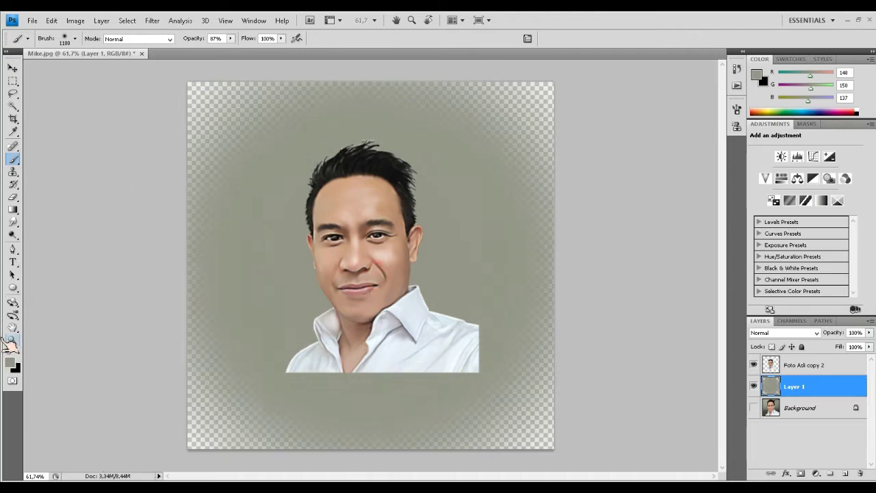
# Paint olive (R129 G136 B92) over the corners and bottom with a 700 px brush
pyautogui.click(11, 362)
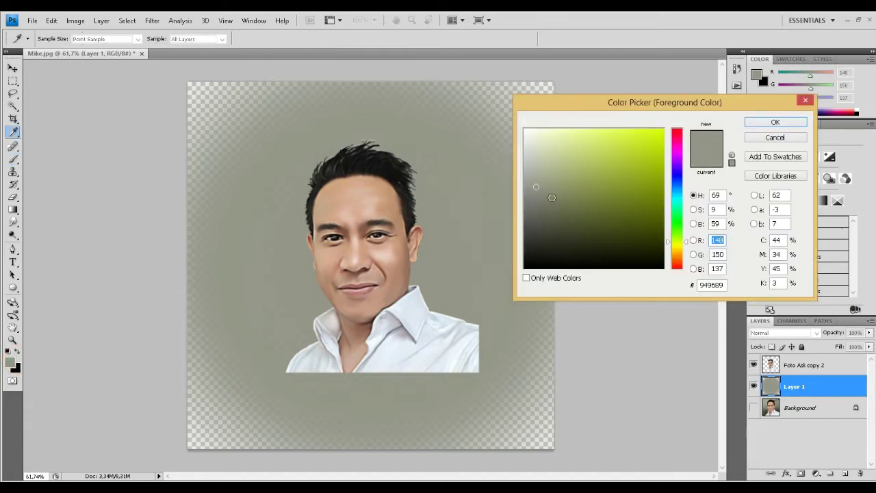
pyautogui.moveTo(552, 198); pyautogui.dragTo(569, 194)
pyautogui.click(776, 121)
pyautogui.press('b')
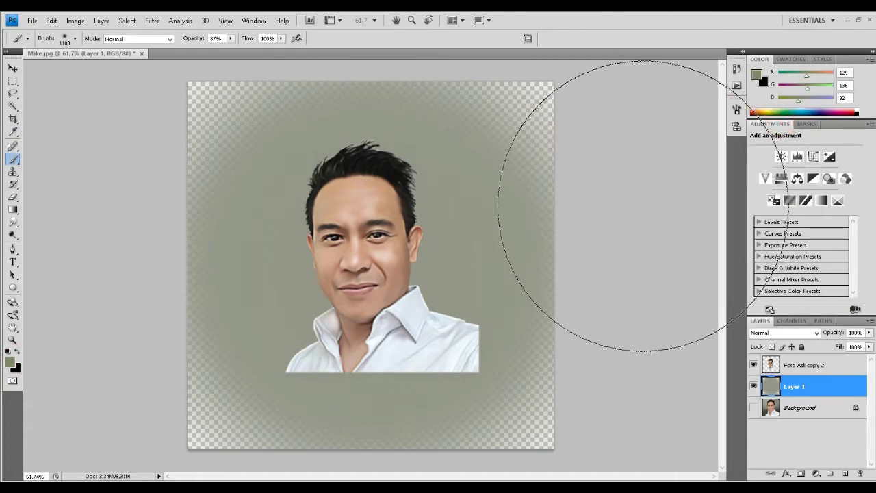
pyautogui.press('[')
pyautogui.press('[')
pyautogui.press('[')
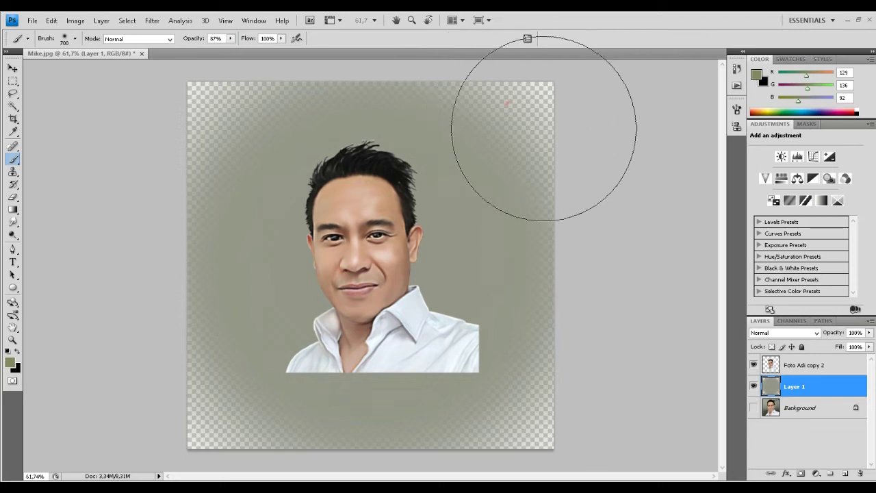
pyautogui.moveTo(544, 114); pyautogui.dragTo(607, 294)
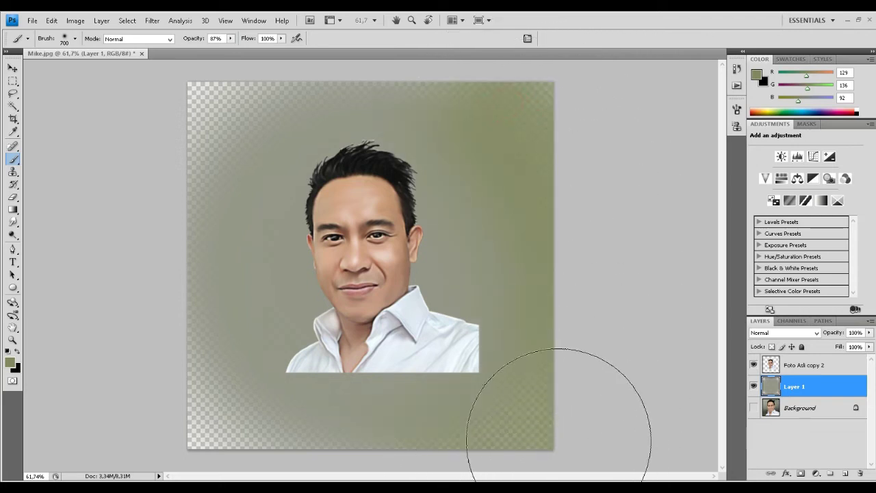
pyautogui.moveTo(561, 434)
pyautogui.mouseDown()
pyautogui.moveTo(194, 464)
pyautogui.moveTo(148, 433)
pyautogui.mouseUp()
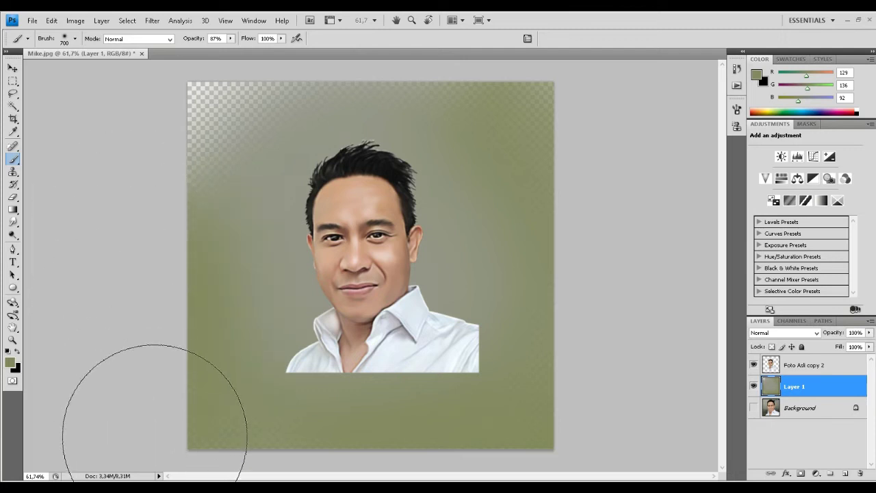
pyautogui.moveTo(137, 195)
pyautogui.mouseDown()
pyautogui.moveTo(265, 104)
pyautogui.moveTo(372, 98)
pyautogui.mouseUp()
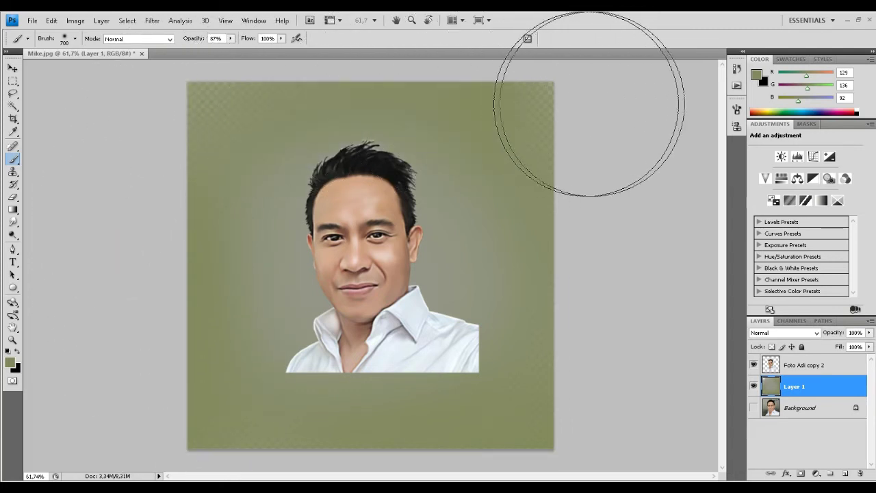
pyautogui.click(172, 90)
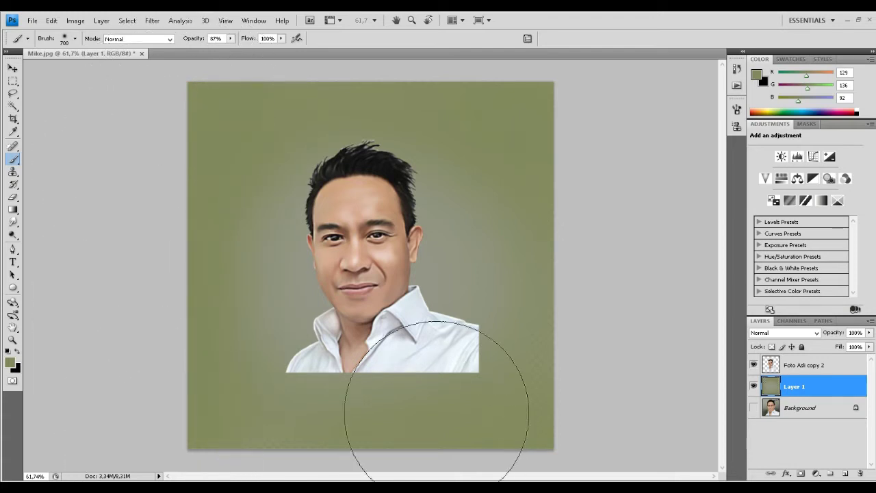
# Sample a light grey and paint a 1000 px glow behind the head
pyautogui.keyDown('alt'); pyautogui.click(423, 273); pyautogui.keyUp('alt')
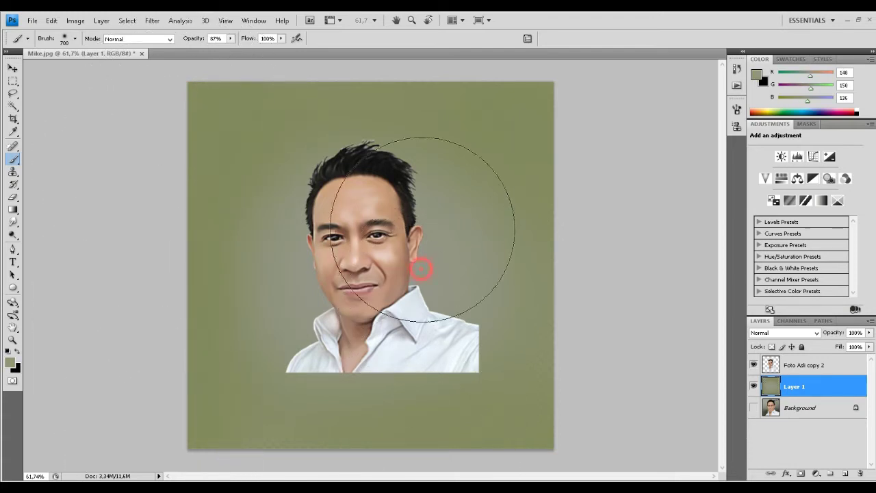
pyautogui.press(']')
pyautogui.press(']')
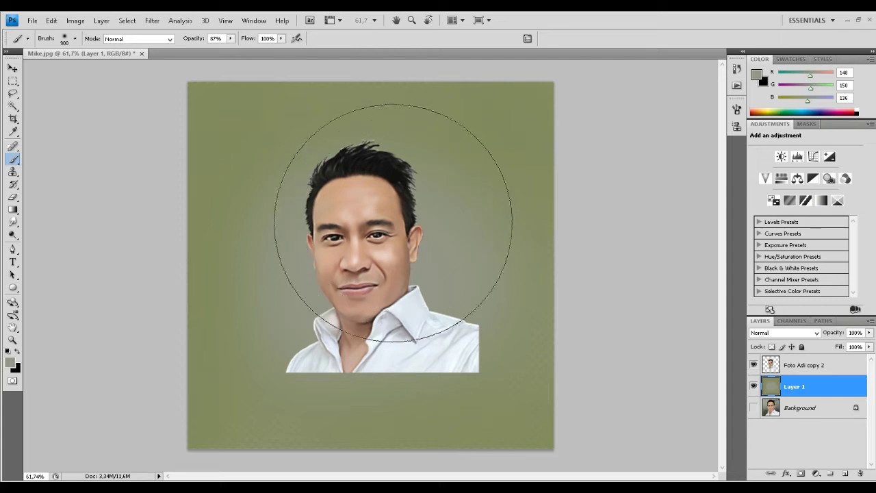
pyautogui.press(']')
pyautogui.press(']')
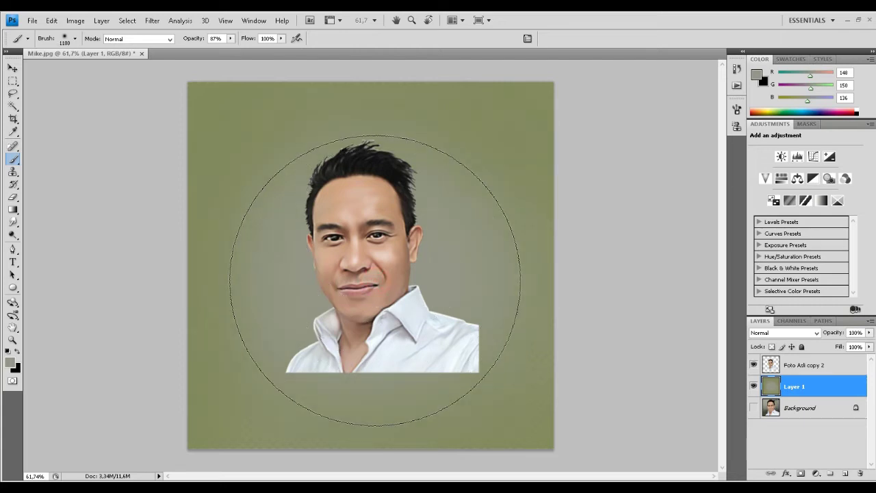
pyautogui.moveTo(375, 281); pyautogui.dragTo(370, 330)
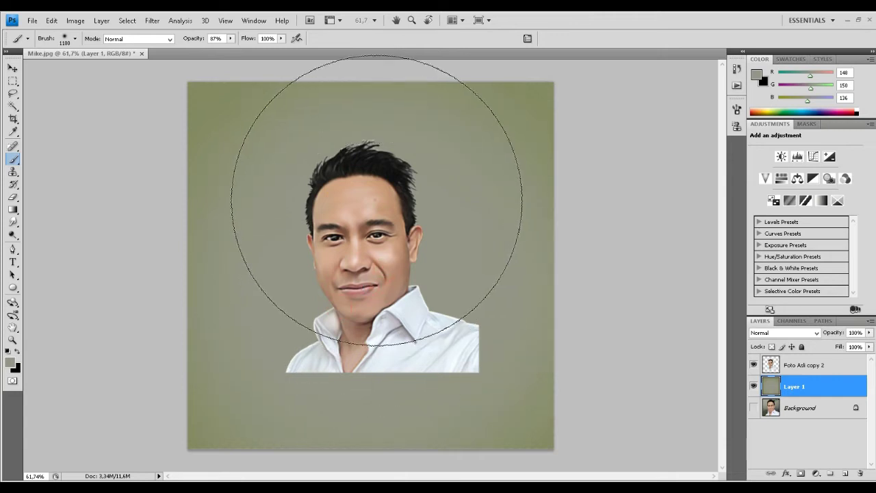
pyautogui.click(13, 68)
# Zoom into the hair and erase the pale fringe from the hair tips on Foto Asli copy 2
pyautogui.click(617, 184)
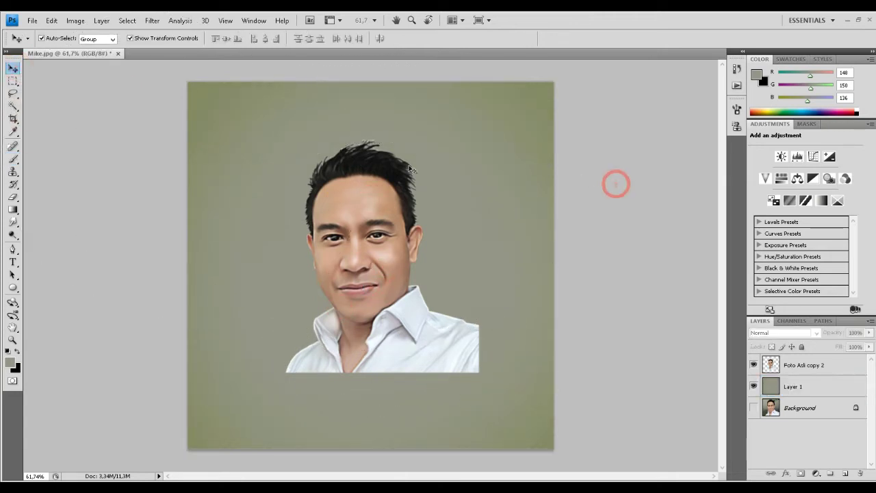
pyautogui.scroll(3, 348, 145)
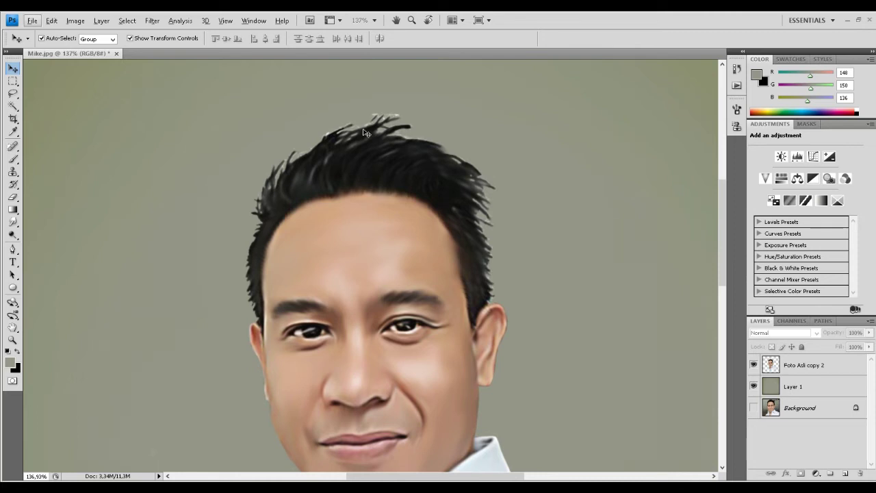
pyautogui.scroll(2, 378, 120)
pyautogui.scroll(1, 379, 116)
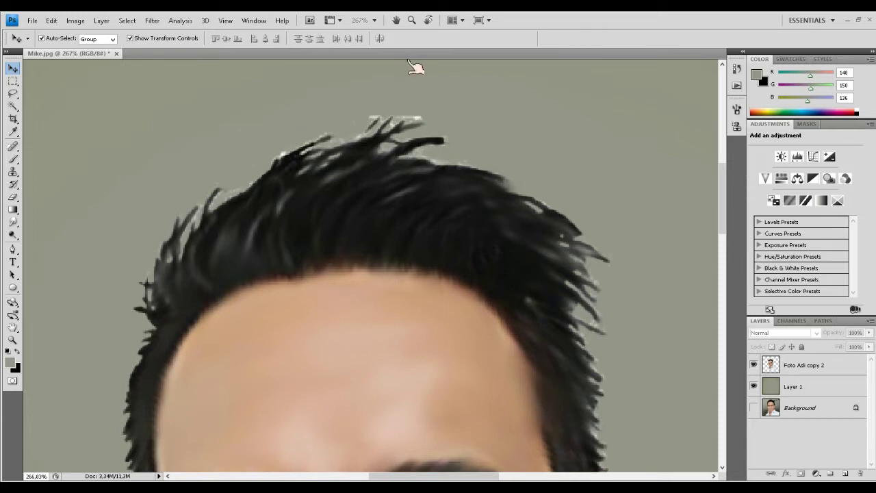
pyautogui.scroll(1, 406, 105)
pyautogui.scroll(2, 405, 112)
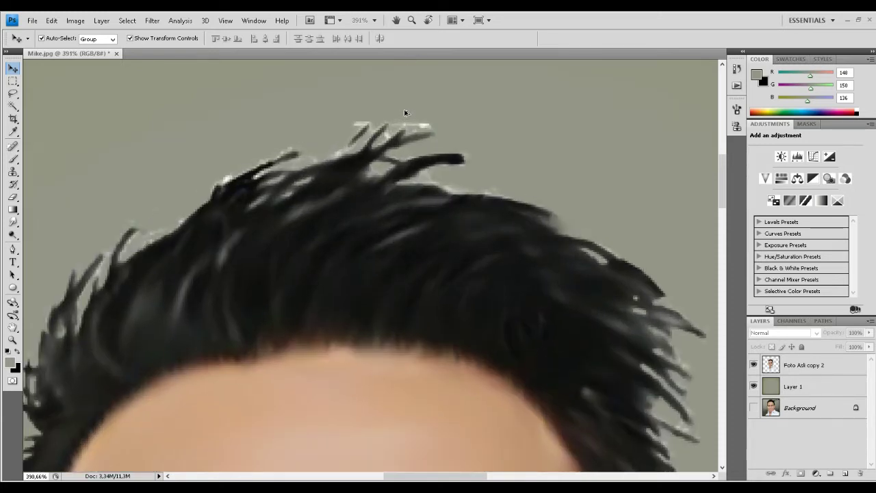
pyautogui.click(12, 198)
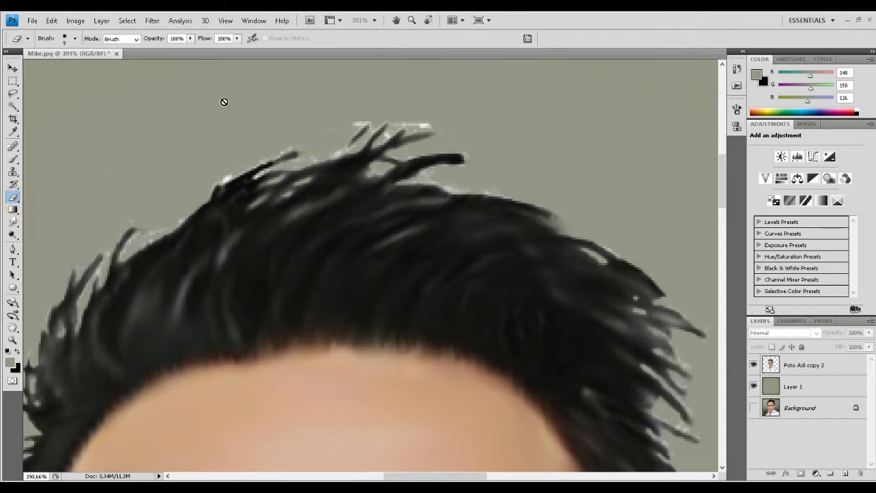
pyautogui.click(786, 370)
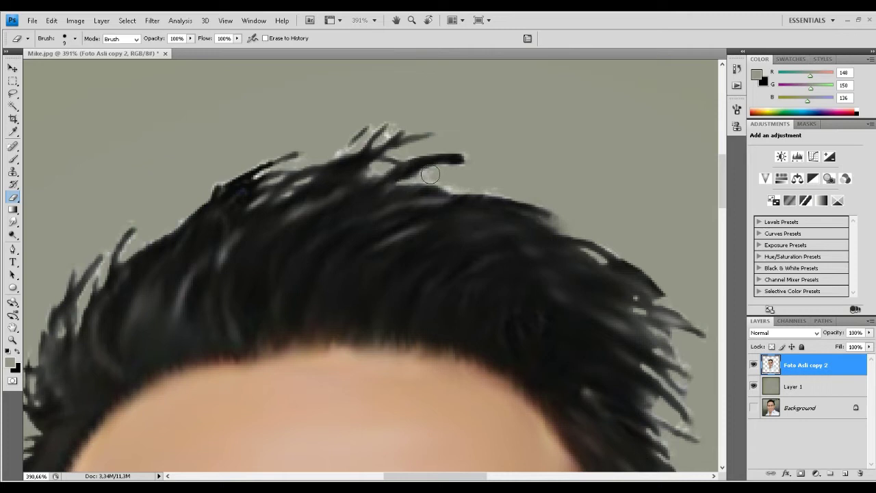
pyautogui.scroll(-3, 561, 184)
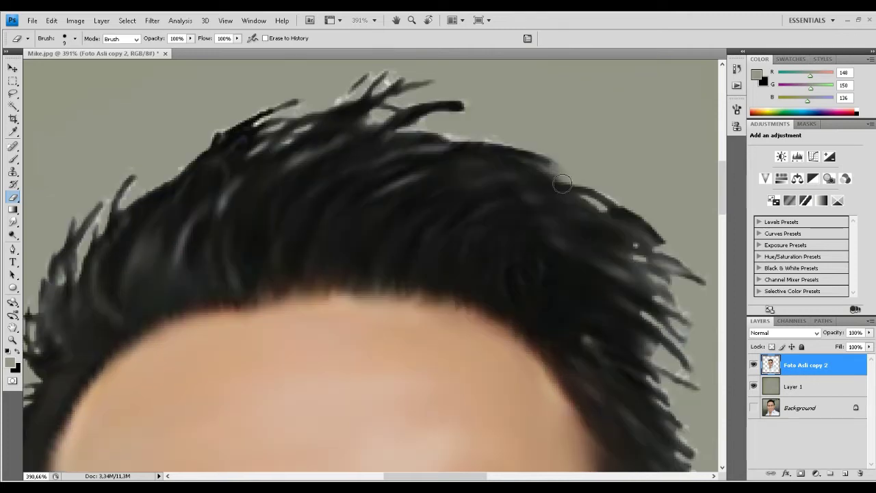
pyautogui.scroll(-3, 482, 147)
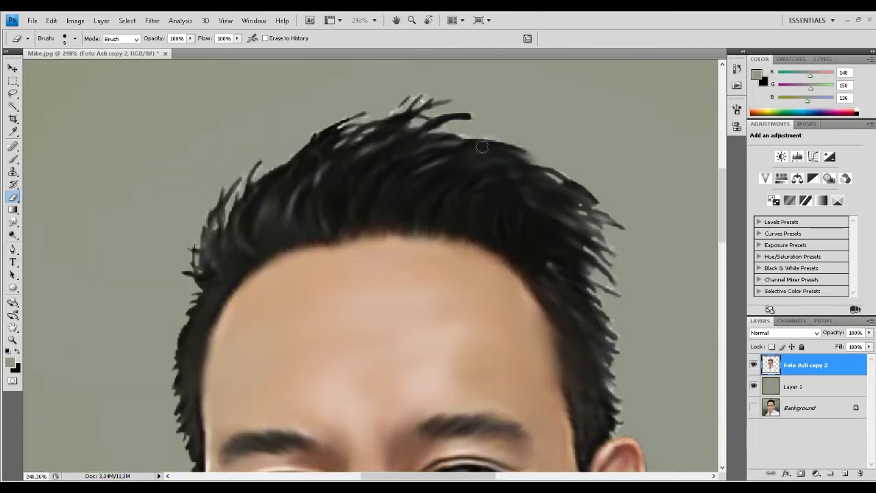
pyautogui.click(13, 67)
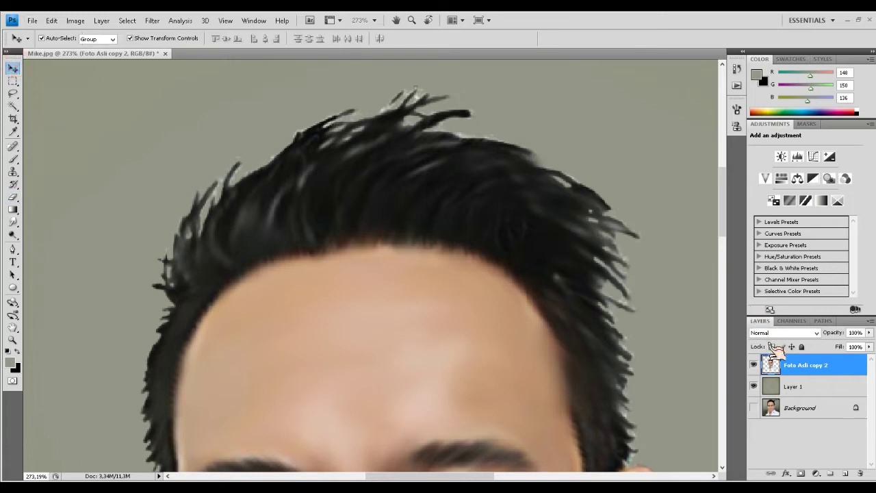
# Duplicate the portrait as clipped Foto Asli copy 3 and smudge its hair tips into wisps
pyautogui.hotkey('ctrl', 'j')
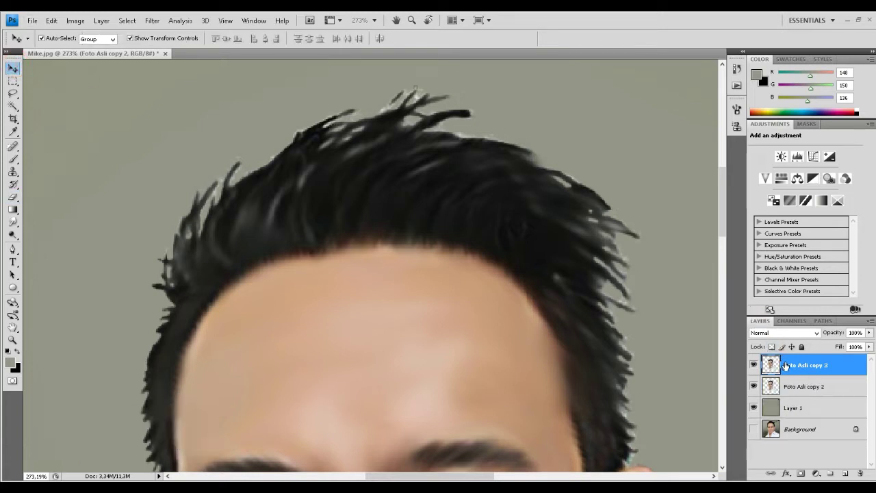
pyautogui.hotkey('ctrl', 'alt', 'g')
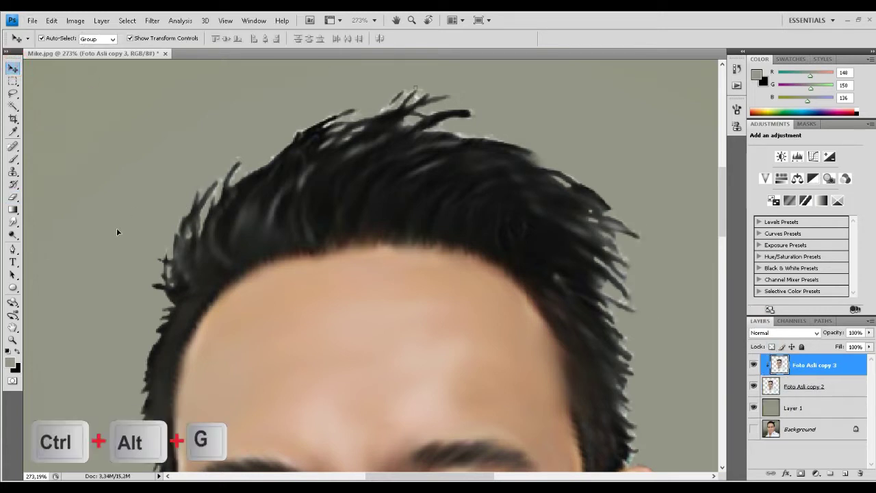
pyautogui.click(13, 222)
pyautogui.moveTo(390, 108)
pyautogui.mouseDown()
pyautogui.moveTo(434, 78)
pyautogui.moveTo(489, 103)
pyautogui.mouseUp()
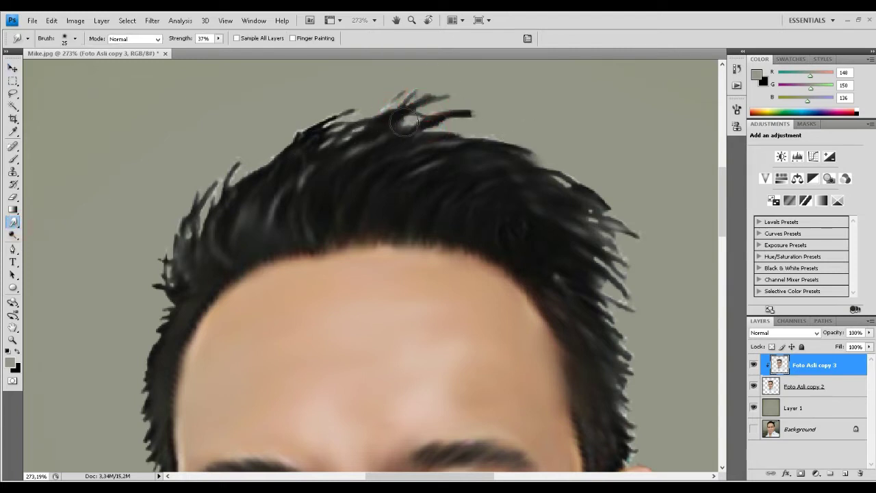
pyautogui.moveTo(405, 122)
pyautogui.mouseDown()
pyautogui.moveTo(386, 102)
pyautogui.moveTo(328, 122)
pyautogui.moveTo(338, 121)
pyautogui.mouseUp()
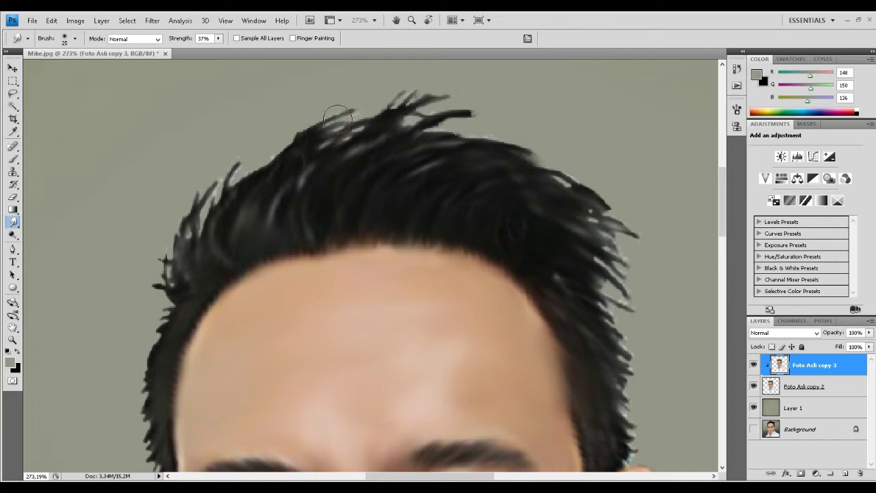
pyautogui.moveTo(266, 163); pyautogui.dragTo(198, 207)
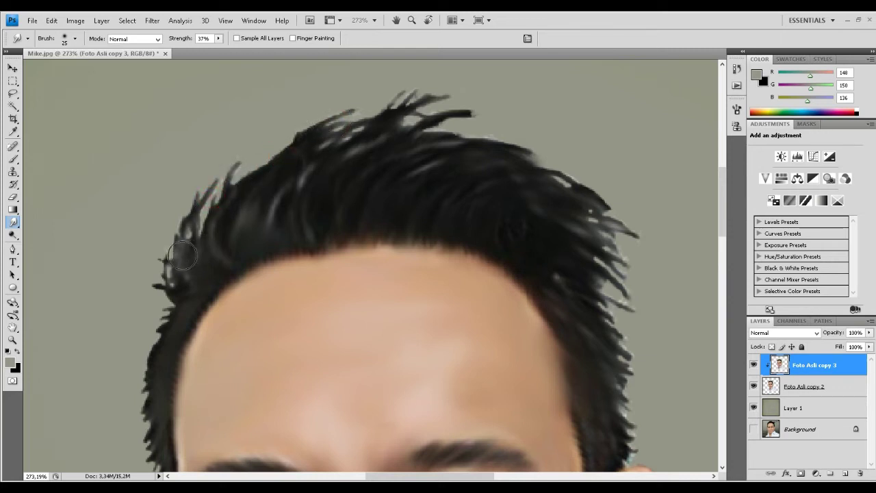
pyautogui.moveTo(144, 387); pyautogui.dragTo(148, 404)
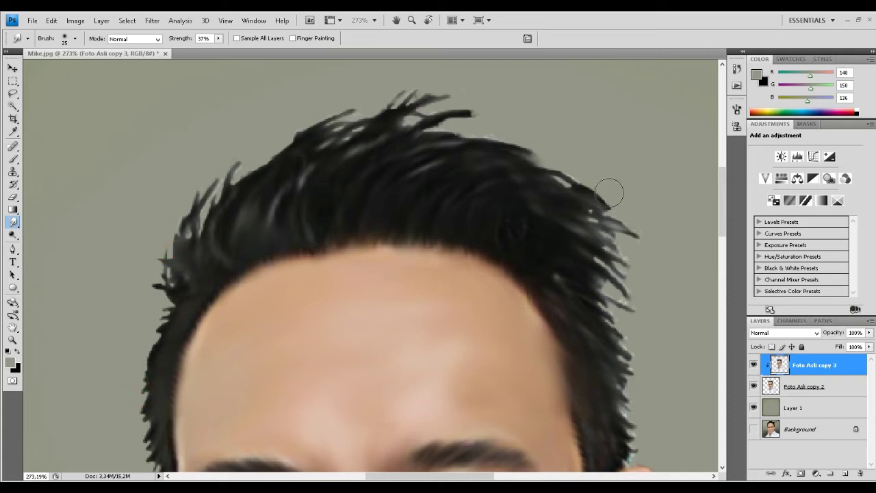
# Sample the dark hair colour and set a 30 px soft brush
pyautogui.click(13, 159)
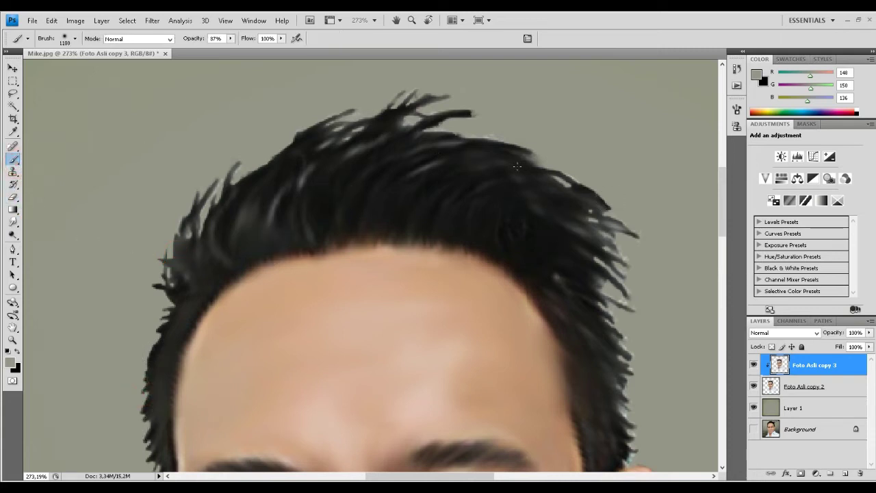
pyautogui.keyDown('alt'); pyautogui.click(475, 173); pyautogui.keyUp('alt')
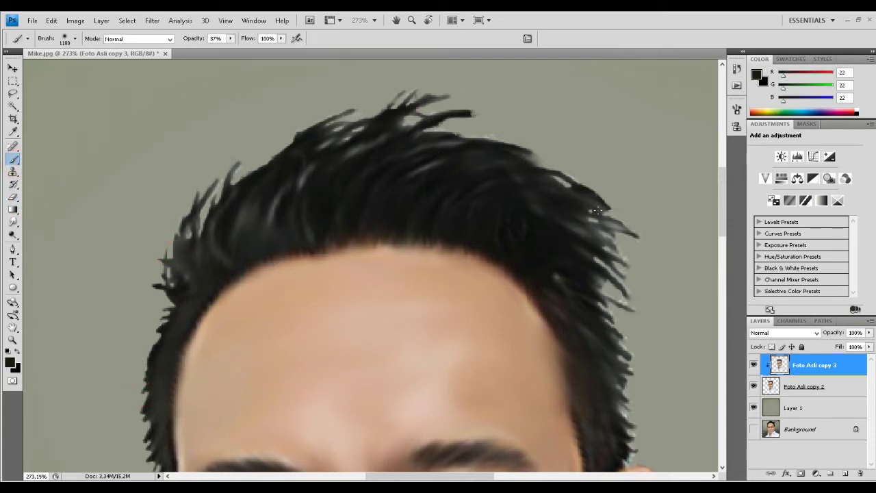
pyautogui.rightClick(606, 207)
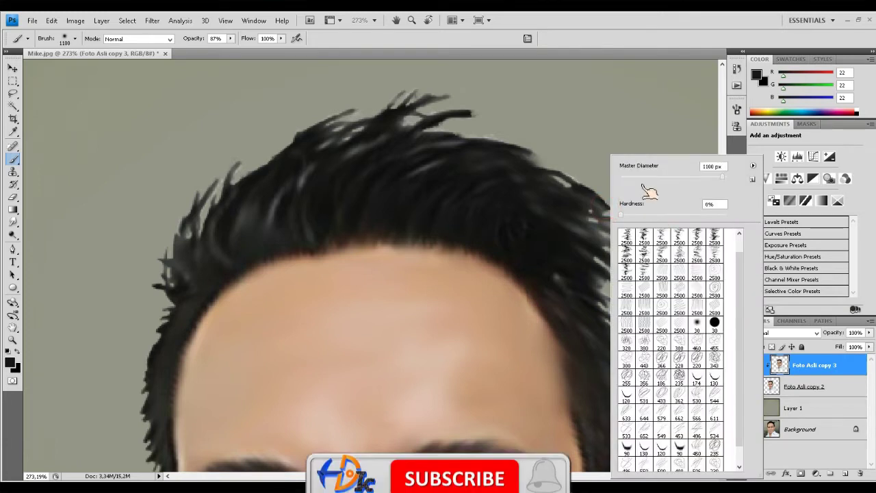
pyautogui.moveTo(659, 176); pyautogui.dragTo(643, 177)
pyautogui.click(698, 321)
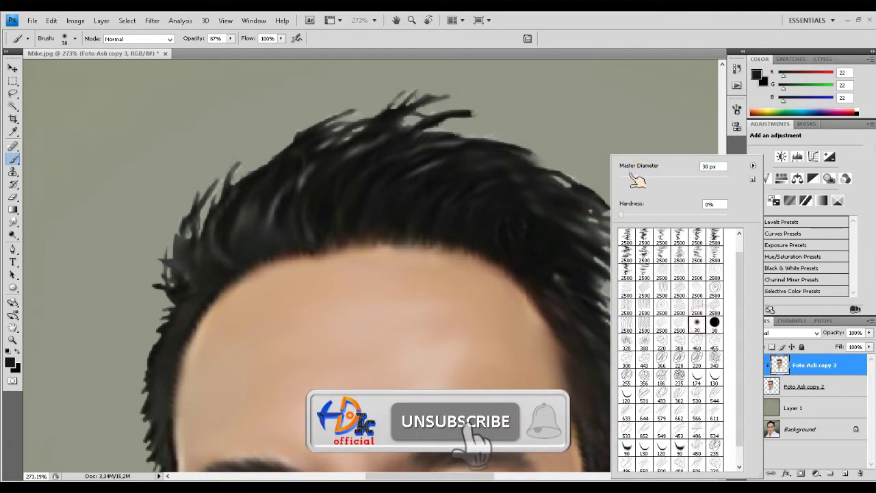
pyautogui.click(565, 178)
# Paint dark strands along the right, upper-left and top edges of the hair
pyautogui.moveTo(566, 178); pyautogui.dragTo(606, 198)
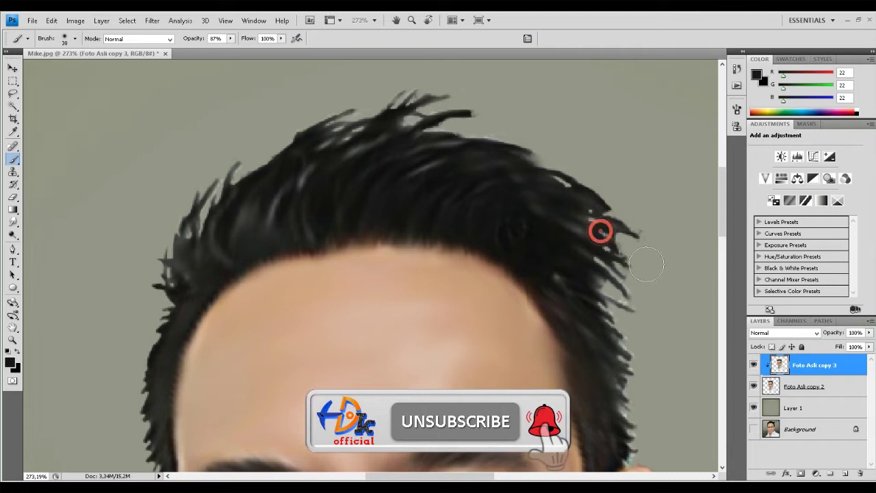
pyautogui.moveTo(601, 230); pyautogui.dragTo(636, 235)
pyautogui.moveTo(637, 316); pyautogui.dragTo(624, 329)
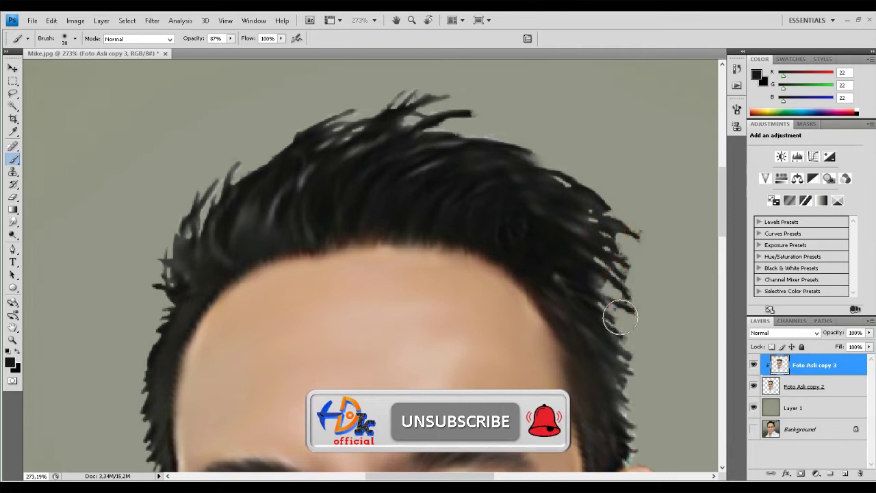
pyautogui.scroll(-2, 627, 325)
pyautogui.moveTo(633, 359); pyautogui.dragTo(627, 385)
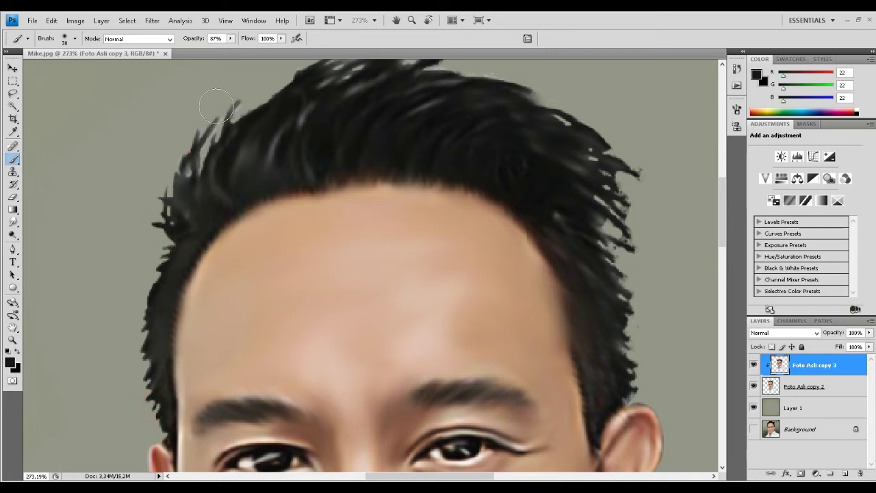
pyautogui.moveTo(195, 161)
pyautogui.mouseDown()
pyautogui.moveTo(247, 92)
pyautogui.moveTo(284, 72)
pyautogui.mouseUp()
pyautogui.scroll(1, 284, 72)
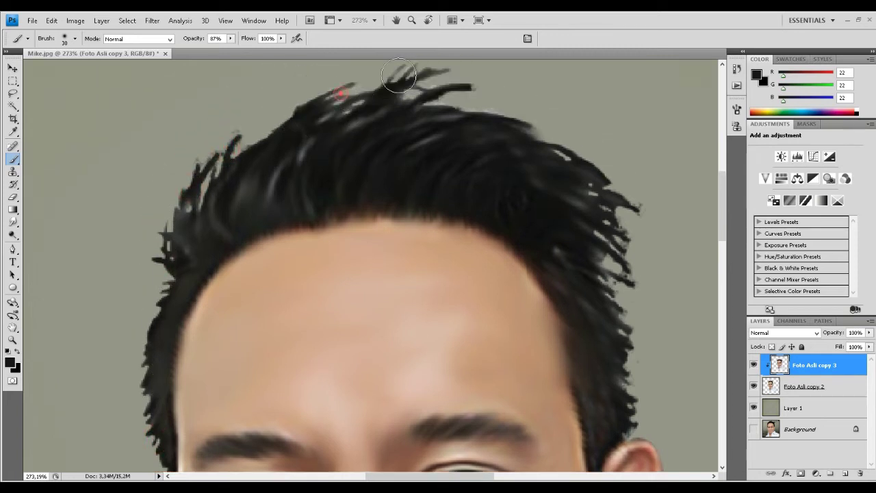
pyautogui.moveTo(399, 75); pyautogui.dragTo(394, 69)
pyautogui.click(12, 67)
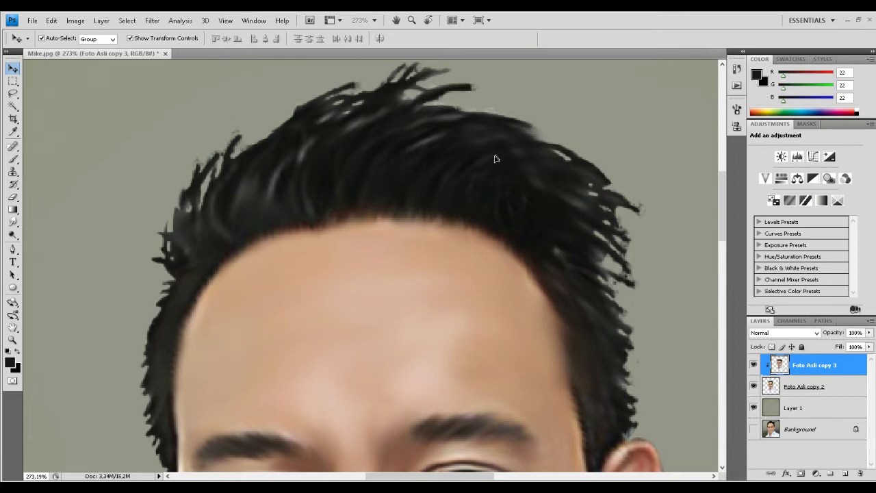
# Smudge the new strands at the crown, right edge and beside the left eyebrow
pyautogui.click(12, 221)
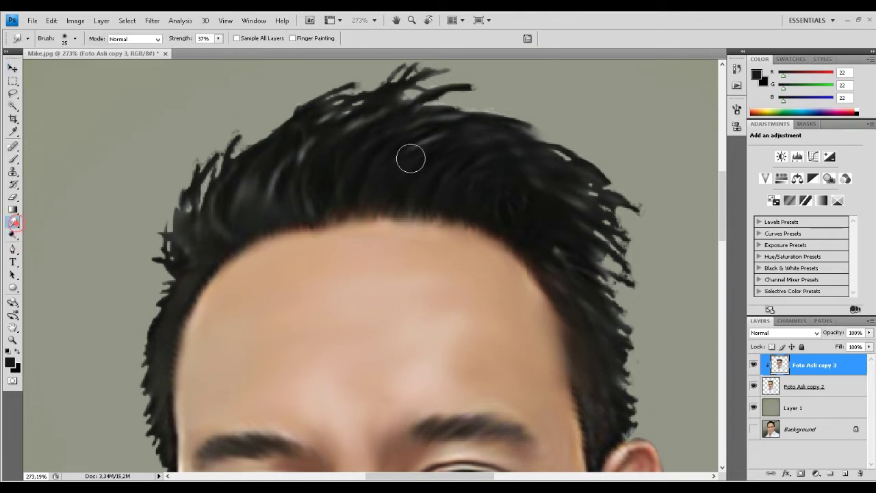
pyautogui.moveTo(461, 121)
pyautogui.mouseDown()
pyautogui.moveTo(478, 110)
pyautogui.moveTo(427, 93)
pyautogui.mouseUp()
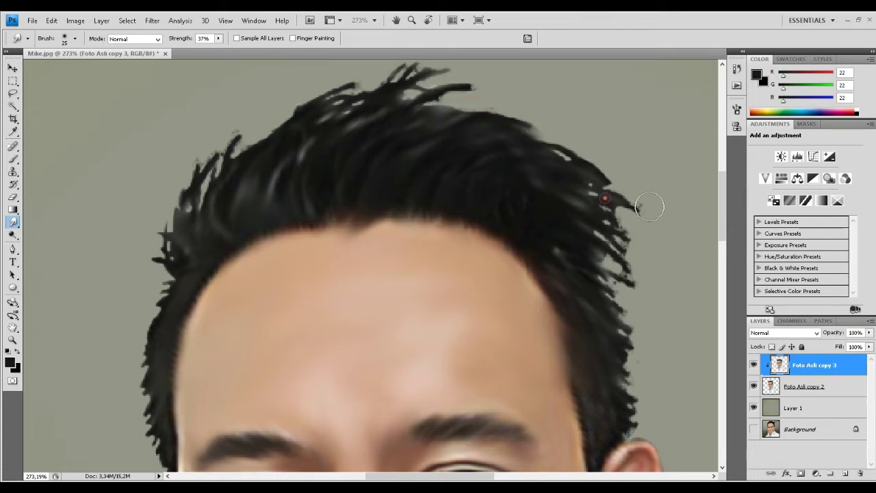
pyautogui.moveTo(649, 207); pyautogui.dragTo(602, 195)
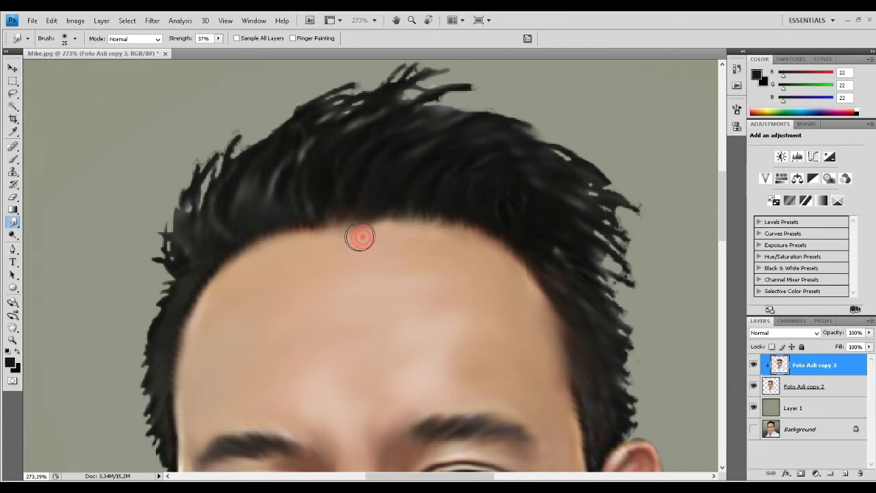
pyautogui.scroll(-2, 320, 206)
pyautogui.scroll(-3, 320, 205)
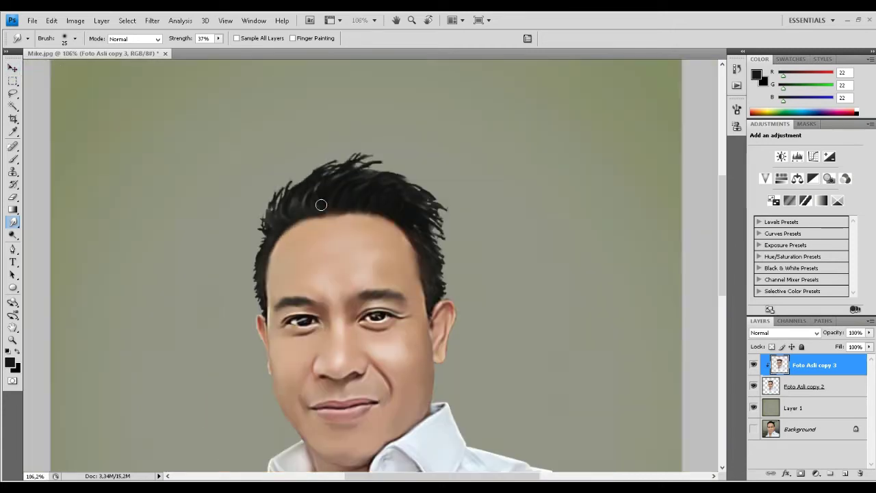
pyautogui.scroll(3, 273, 311)
pyautogui.scroll(2, 277, 301)
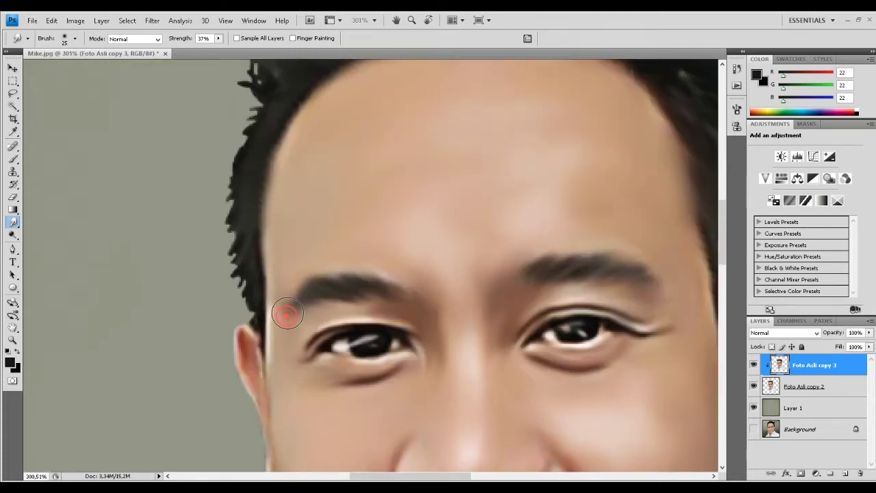
pyautogui.moveTo(288, 314); pyautogui.dragTo(284, 303)
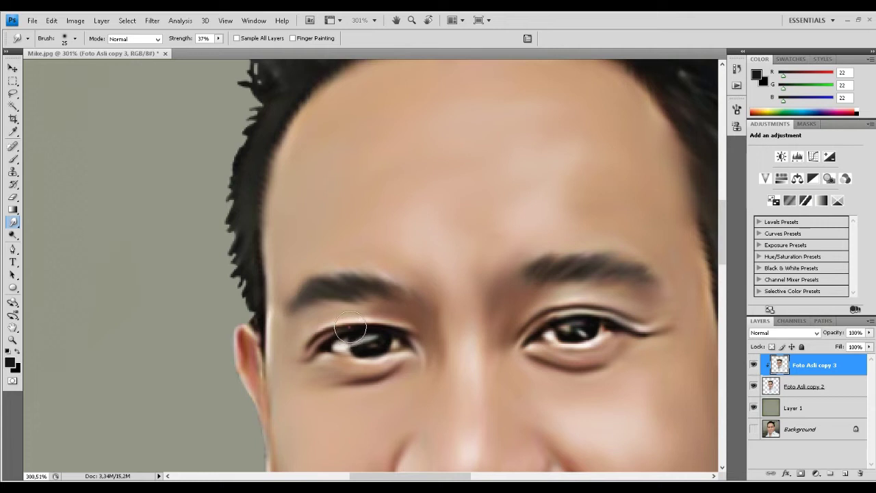
# Merge Foto Asli copy 2 into Foto Asli copy 3
pyautogui.keyDown('shift'); pyautogui.click(791, 385); pyautogui.keyUp('shift')
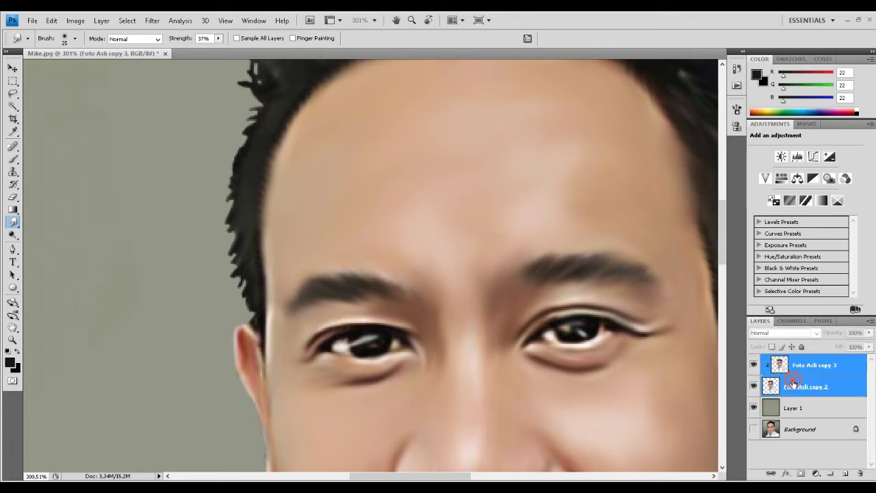
pyautogui.hotkey('ctrl', 'e')
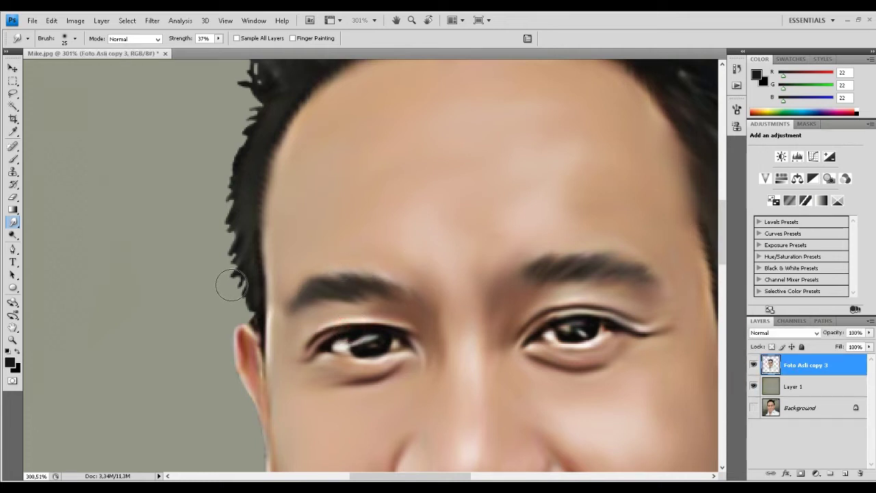
pyautogui.scroll(1, 231, 343)
pyautogui.scroll(1, 250, 290)
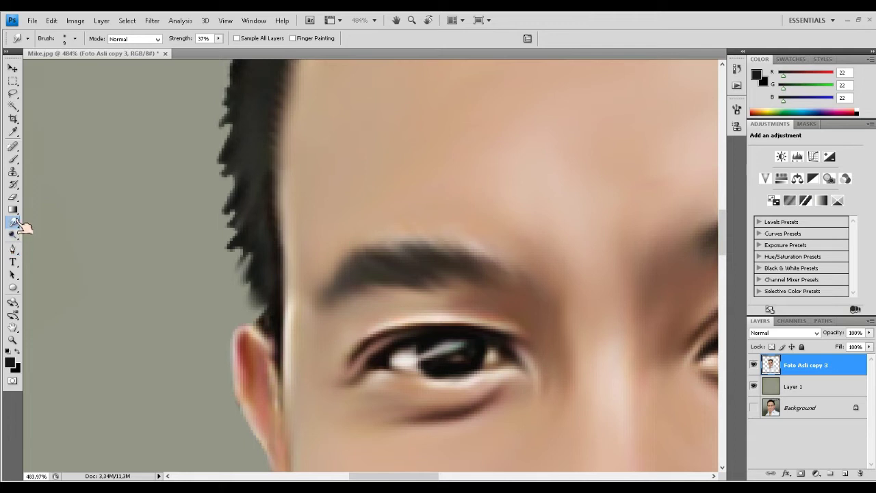
# Give the Smudge tool a 2500 scatter brush preset at about 83 px
pyautogui.click(76, 39)
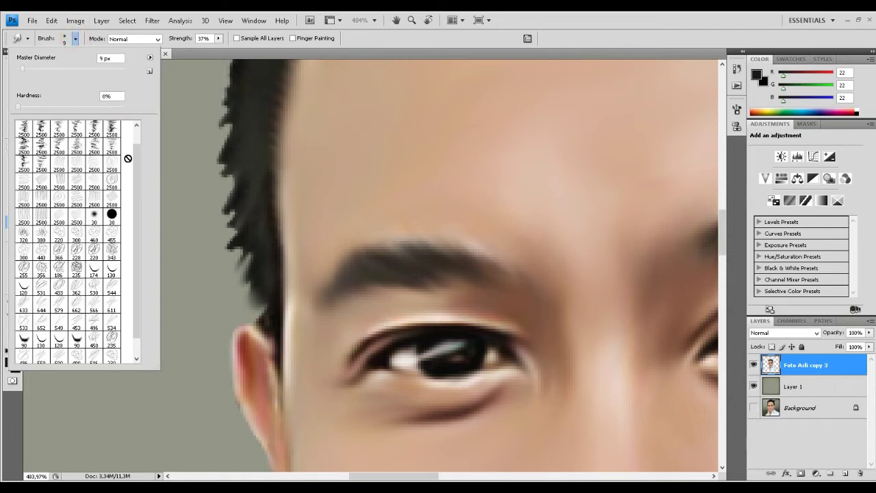
pyautogui.moveTo(137, 168); pyautogui.dragTo(137, 179)
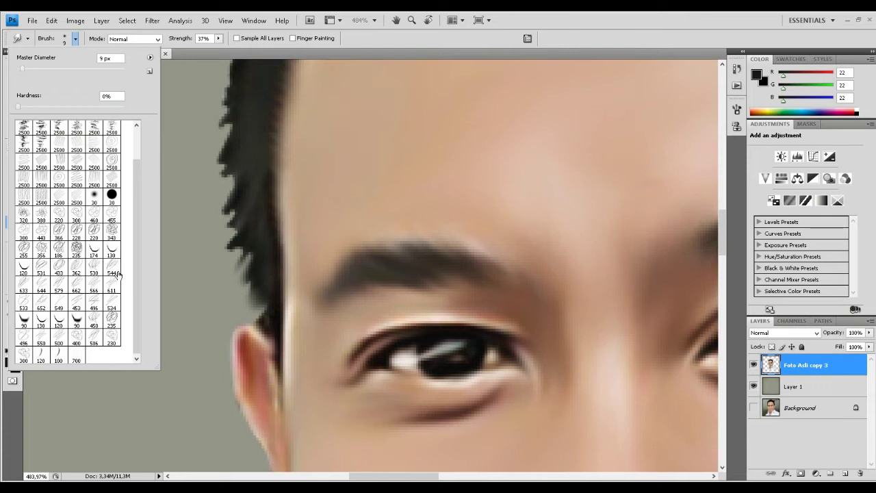
pyautogui.click(102, 285)
pyautogui.rightClick(231, 158)
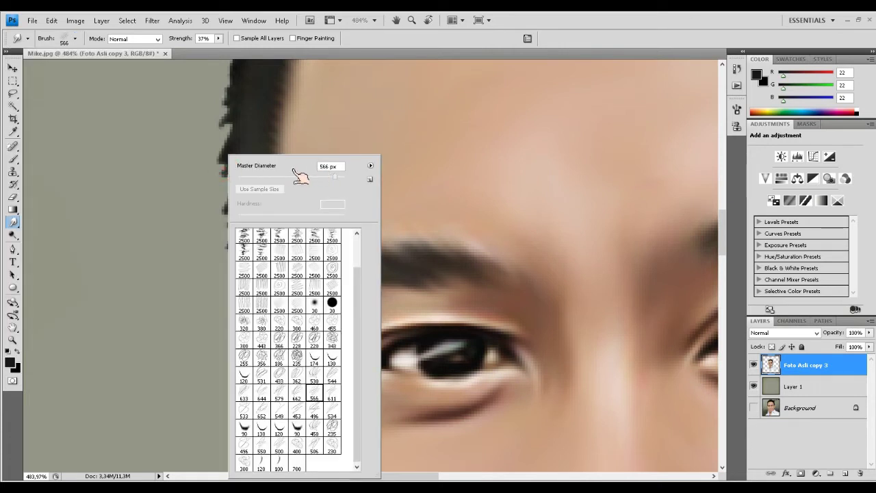
pyautogui.moveTo(283, 175); pyautogui.dragTo(271, 176)
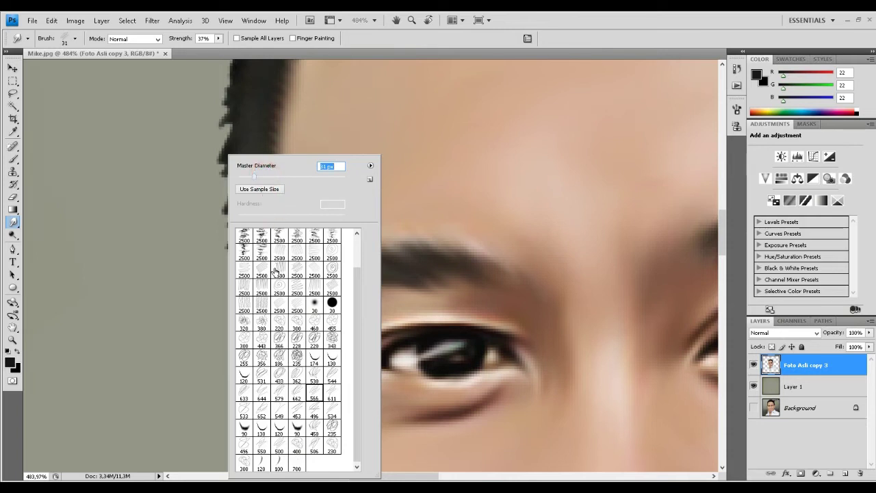
pyautogui.click(296, 270)
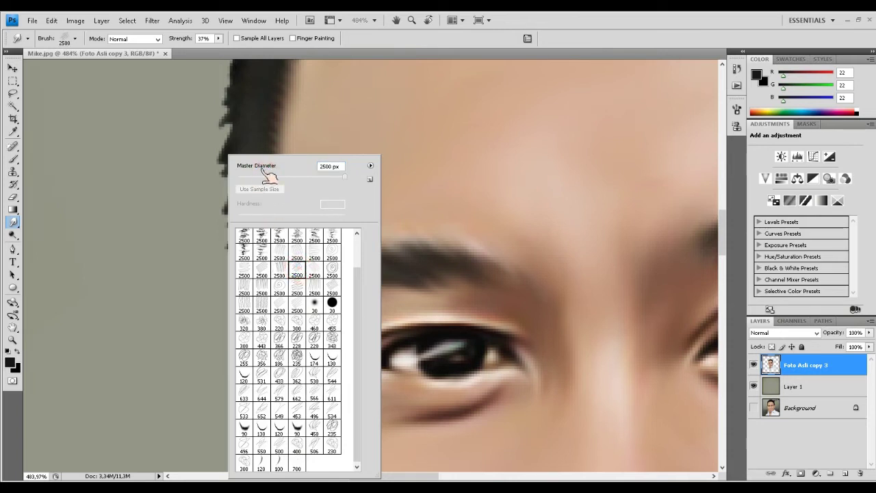
pyautogui.click(301, 291)
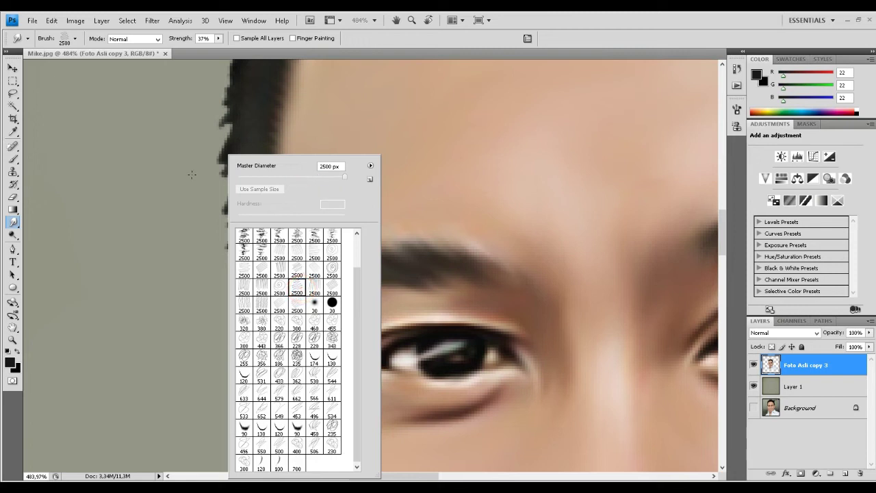
pyautogui.moveTo(290, 178); pyautogui.dragTo(281, 177)
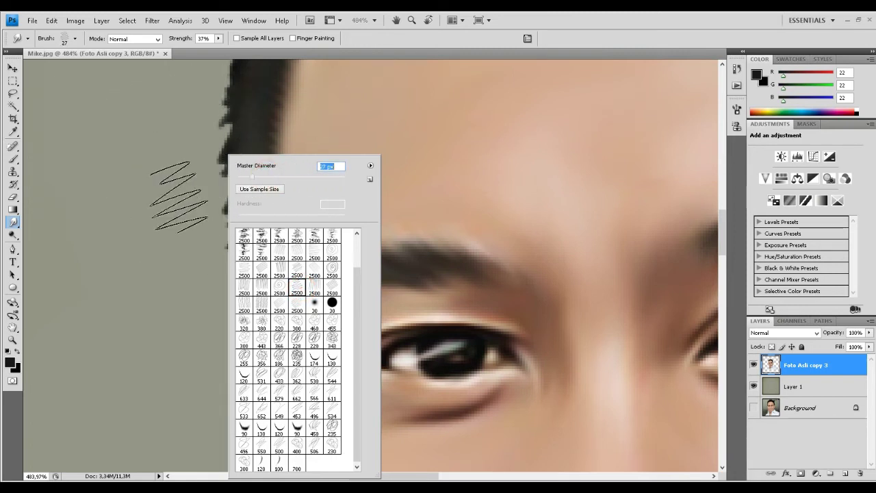
pyautogui.press('Return')
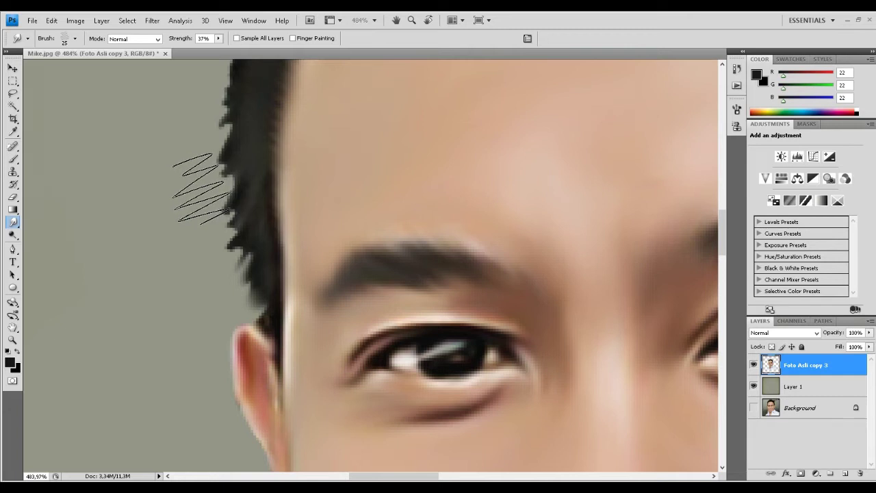
pyautogui.press('[')
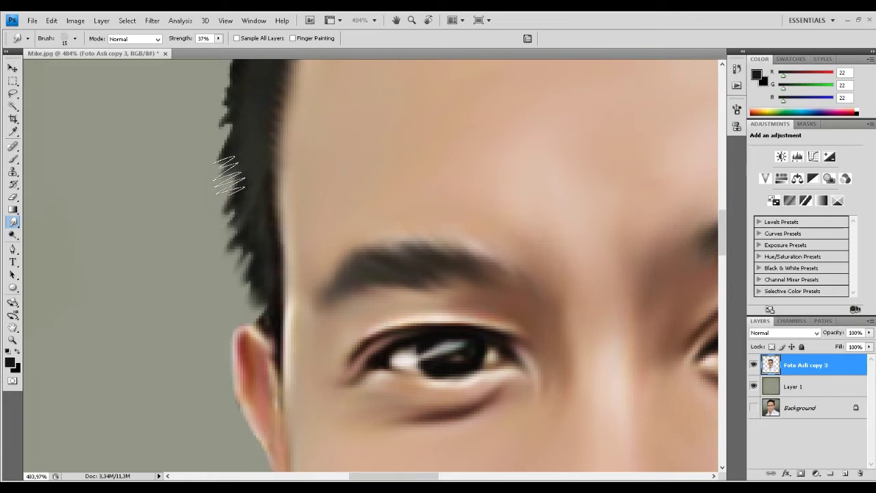
# Smudge the hair edge along the temple and forehead into thin tapered strands
pyautogui.moveTo(229, 175)
pyautogui.mouseDown()
pyautogui.moveTo(221, 284)
pyautogui.moveTo(243, 88)
pyautogui.mouseUp()
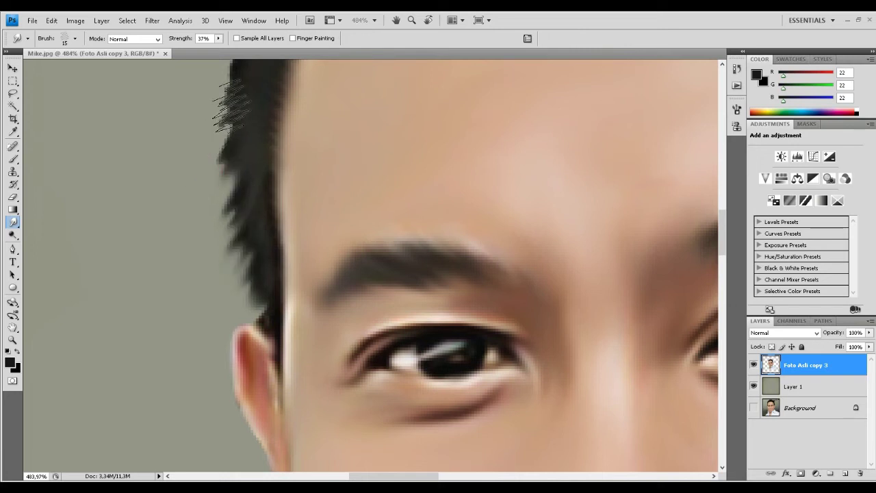
pyautogui.scroll(1, 236, 137)
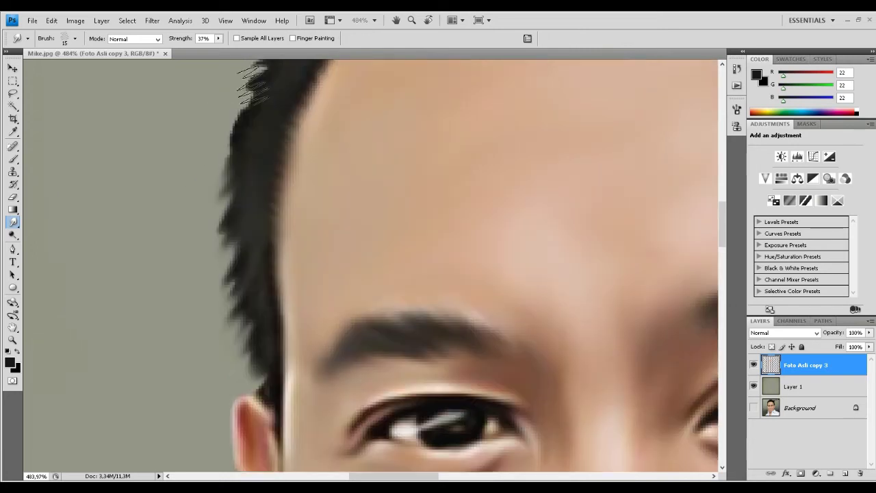
pyautogui.scroll(2, 229, 221)
pyautogui.moveTo(231, 220)
pyautogui.mouseDown()
pyautogui.moveTo(219, 264)
pyautogui.moveTo(269, 162)
pyautogui.moveTo(244, 167)
pyautogui.moveTo(254, 147)
pyautogui.moveTo(235, 141)
pyautogui.mouseUp()
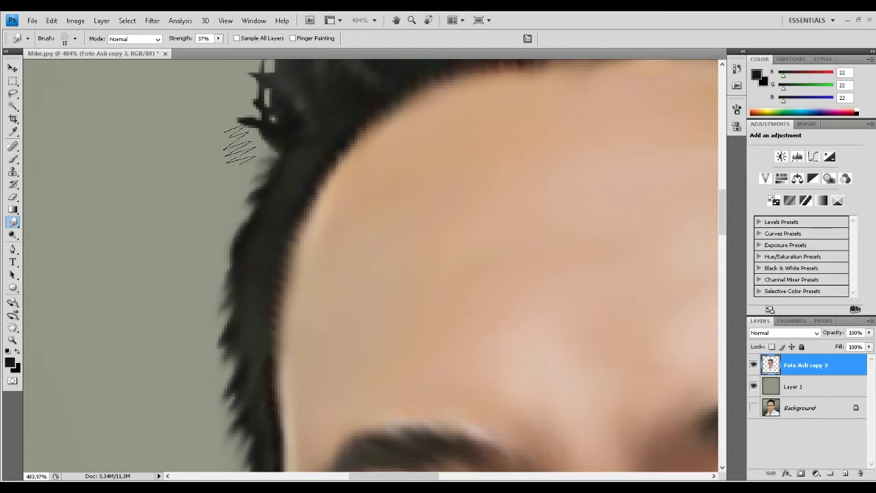
pyautogui.moveTo(222, 193); pyautogui.dragTo(247, 241)
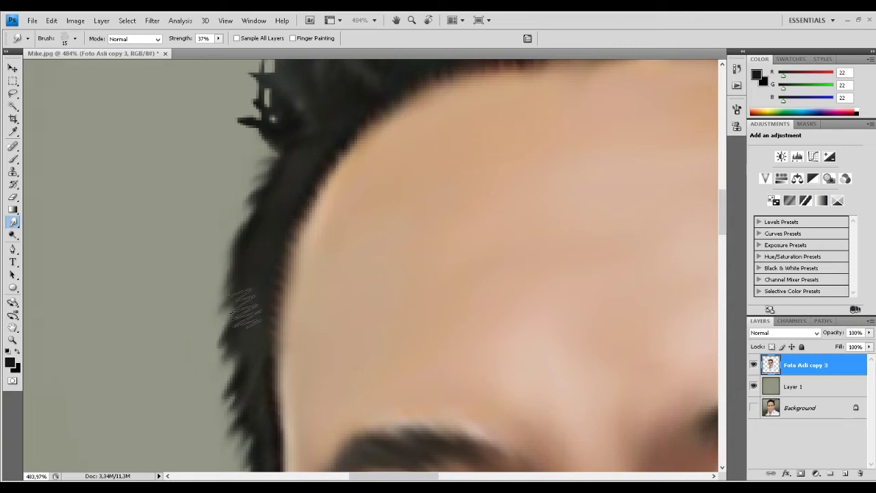
pyautogui.scroll(-5, 166, 215)
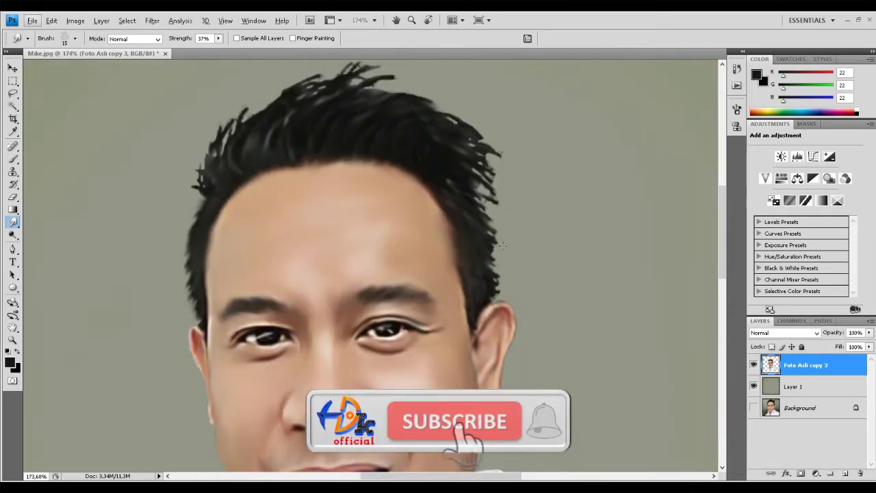
pyautogui.scroll(2, 502, 244)
pyautogui.scroll(2, 506, 236)
pyautogui.scroll(1, 496, 301)
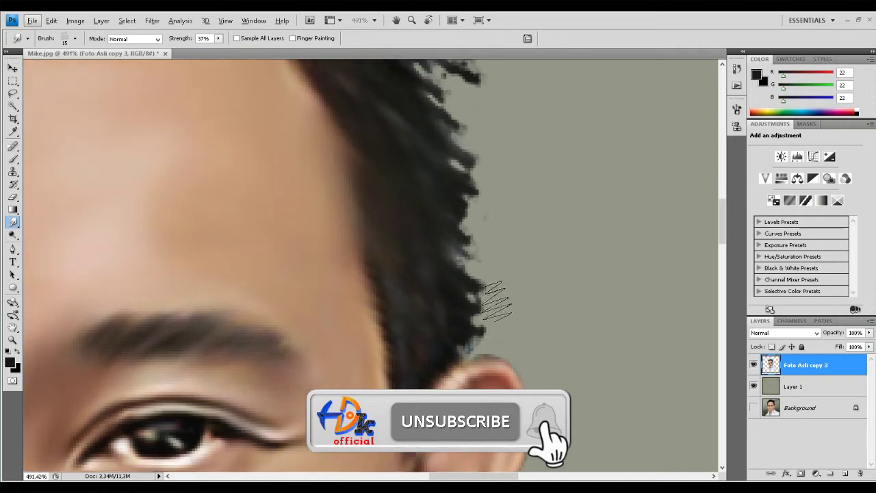
# Rotate the brush tip angle in the Brushes panel
pyautogui.click(528, 38)
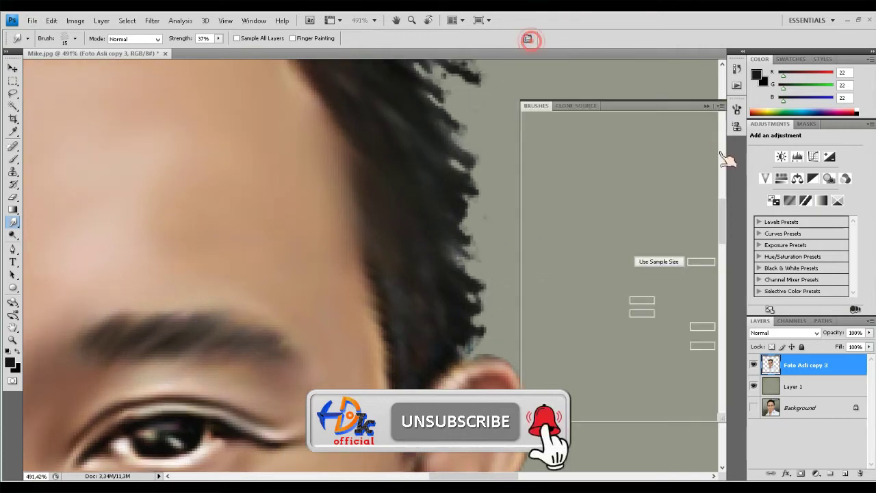
pyautogui.moveTo(705, 301); pyautogui.dragTo(679, 285)
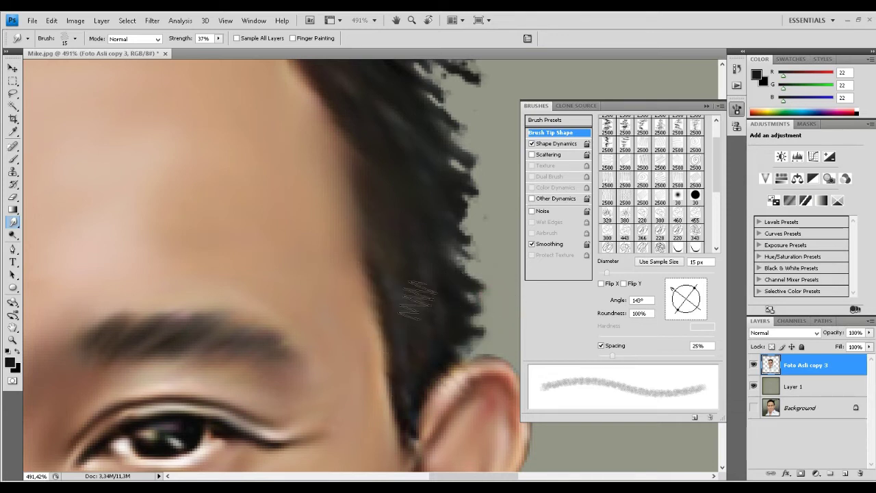
pyautogui.scroll(2, 452, 288)
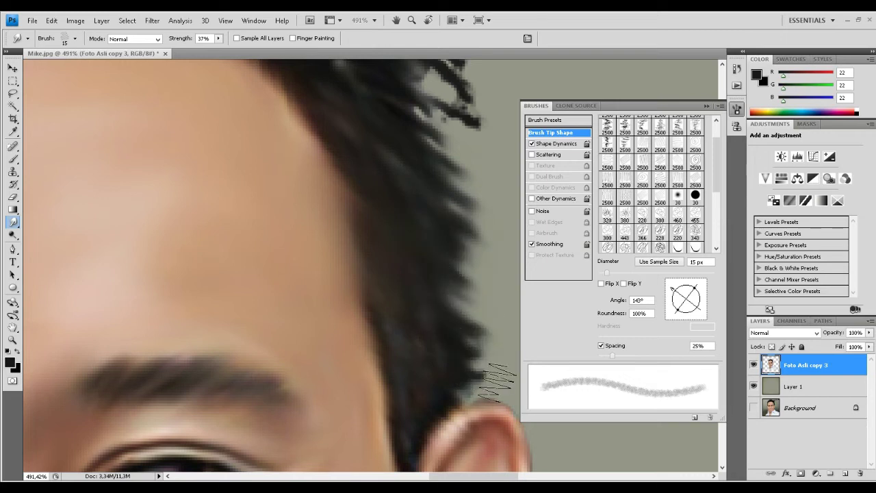
# Smudge thin wisps out of the upper-right hair edge and strand tips with a 15 px brush
pyautogui.moveTo(462, 349); pyautogui.dragTo(454, 427)
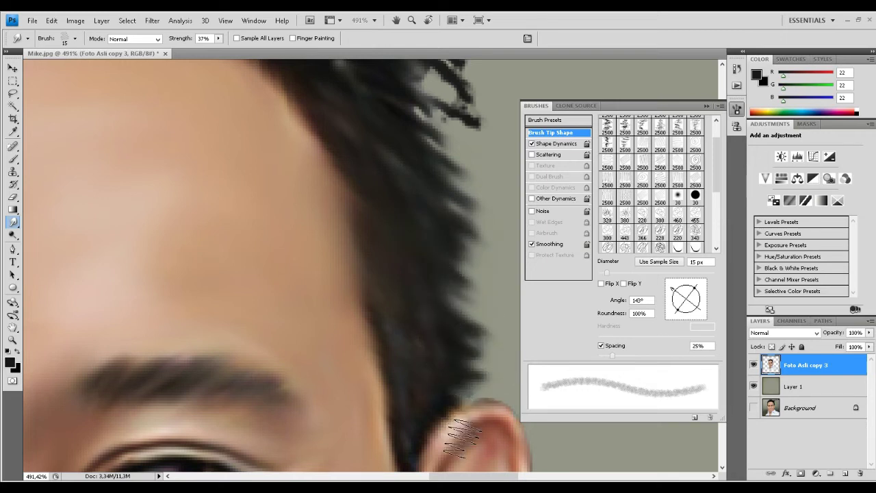
pyautogui.scroll(2, 471, 226)
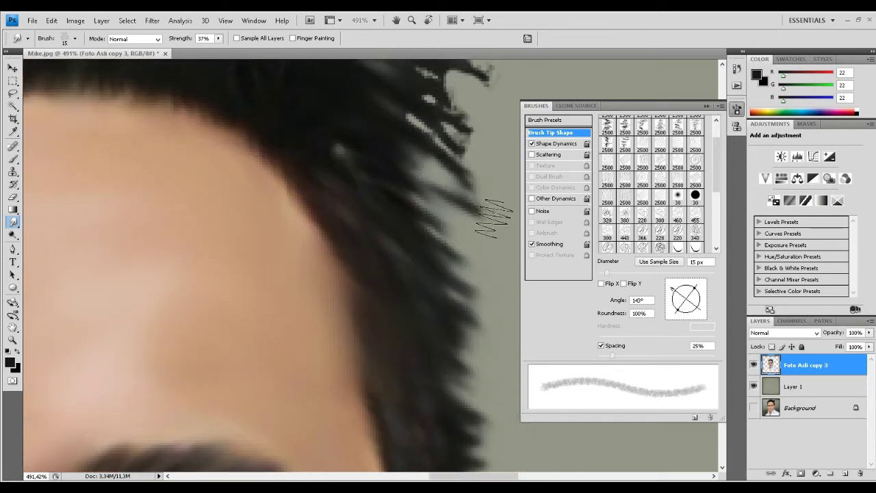
pyautogui.scroll(2, 480, 164)
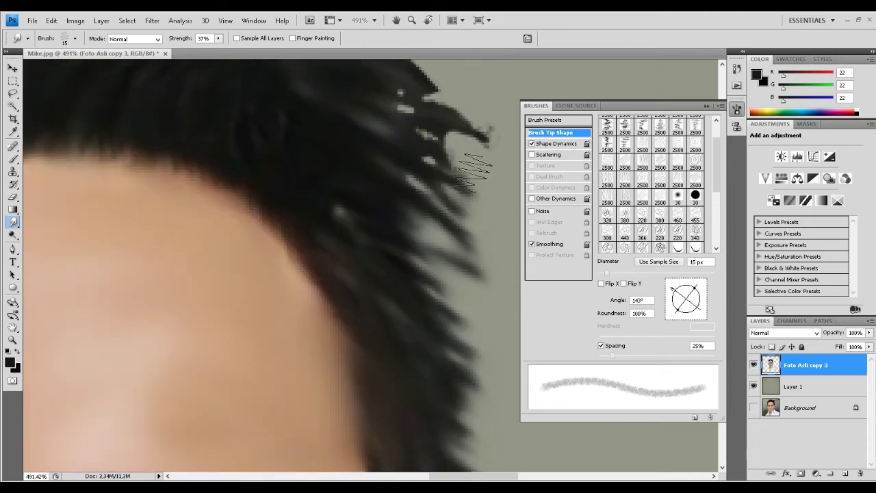
pyautogui.moveTo(439, 117)
pyautogui.mouseDown()
pyautogui.moveTo(469, 137)
pyautogui.moveTo(500, 137)
pyautogui.mouseUp()
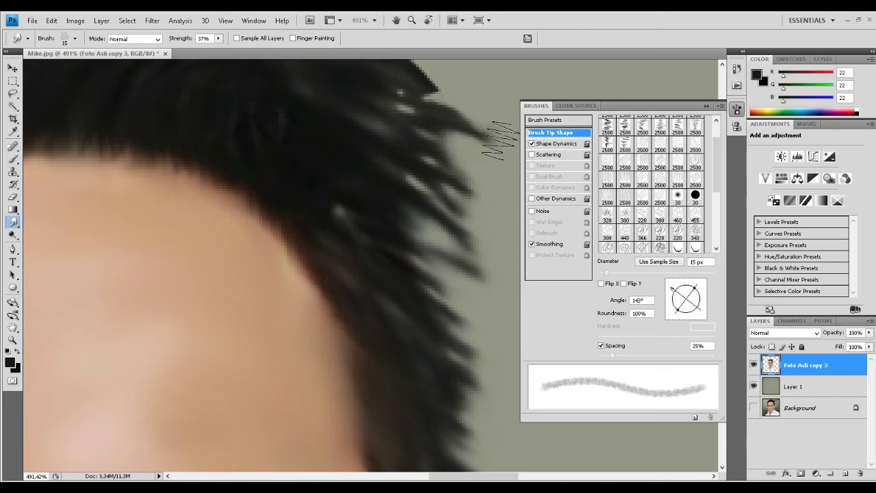
pyautogui.moveTo(442, 99); pyautogui.dragTo(499, 147)
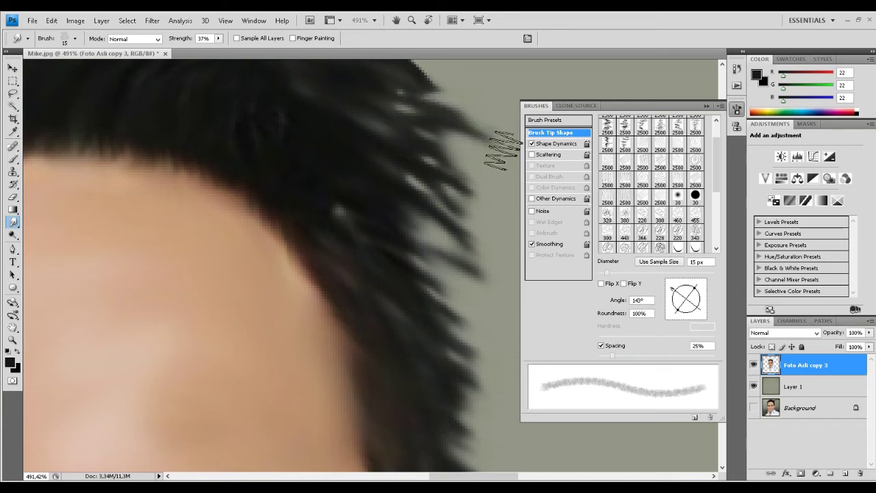
pyautogui.scroll(3, 466, 140)
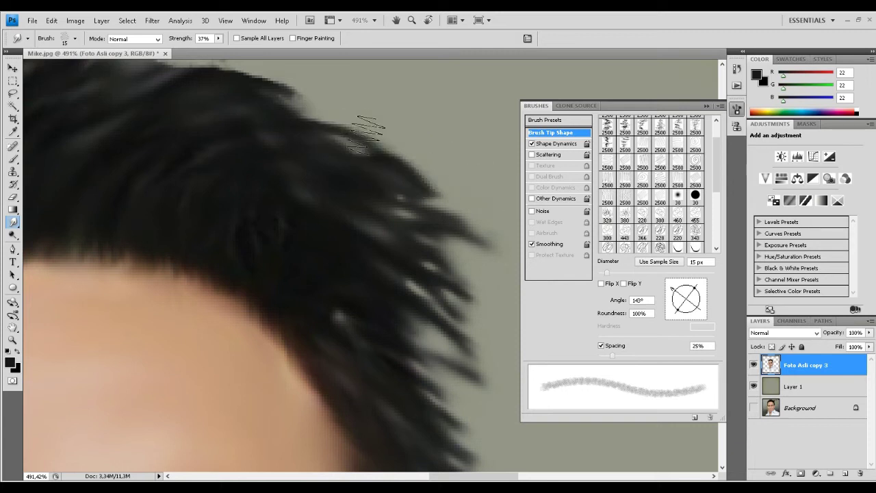
# Set the brush tip angle to 64° then 36° and smudge a short strand at the hairline
pyautogui.scroll(4, 252, 97)
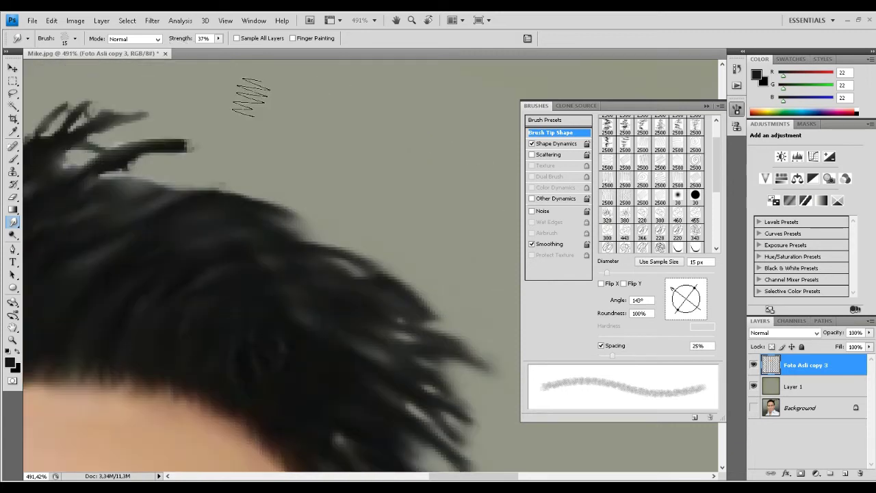
pyautogui.click(219, 171)
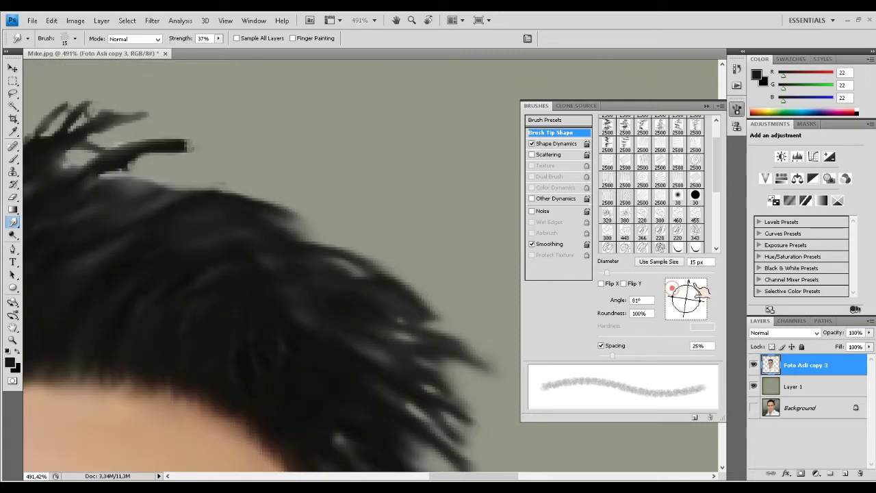
pyautogui.moveTo(702, 291); pyautogui.dragTo(705, 287)
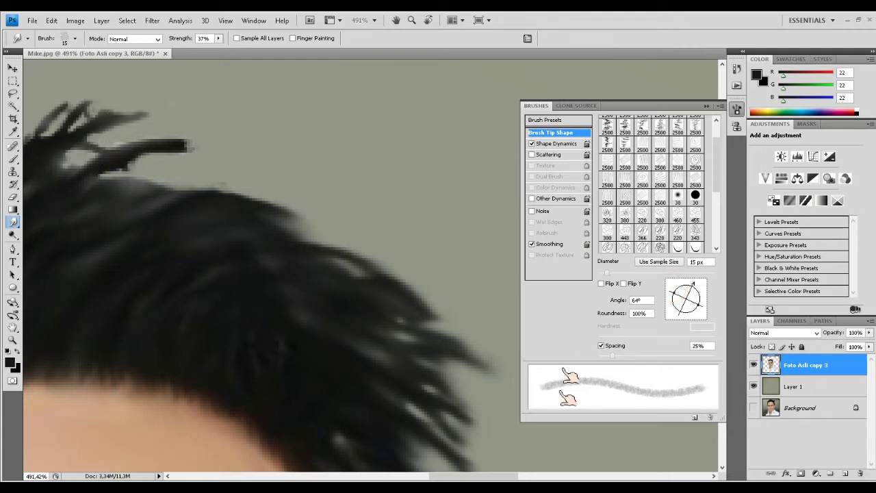
pyautogui.moveTo(473, 476); pyautogui.dragTo(436, 476)
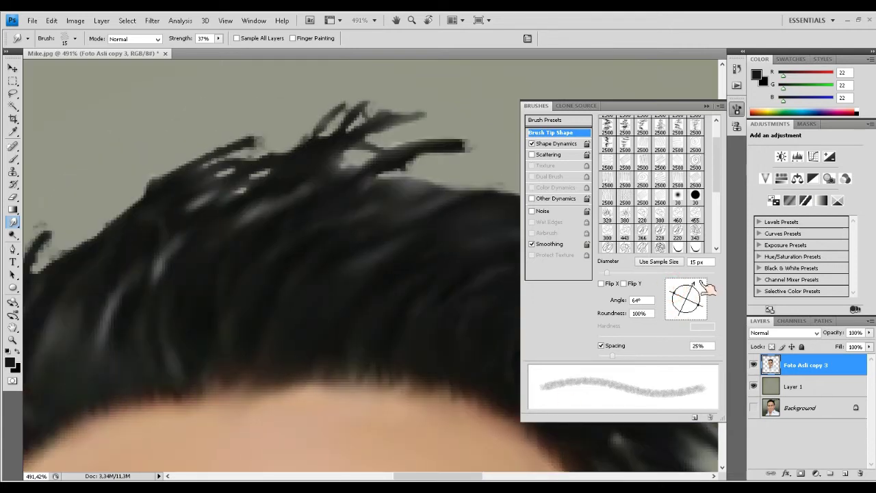
pyautogui.moveTo(697, 287); pyautogui.dragTo(704, 286)
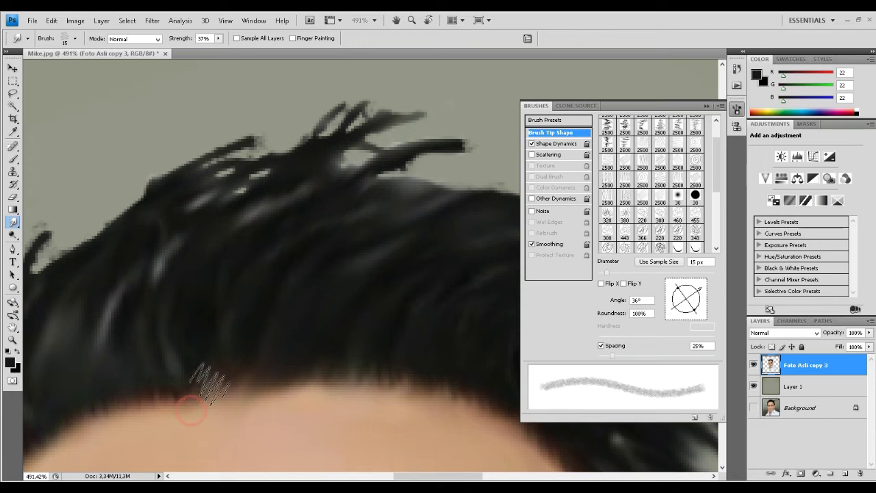
pyautogui.moveTo(337, 163); pyautogui.dragTo(369, 190)
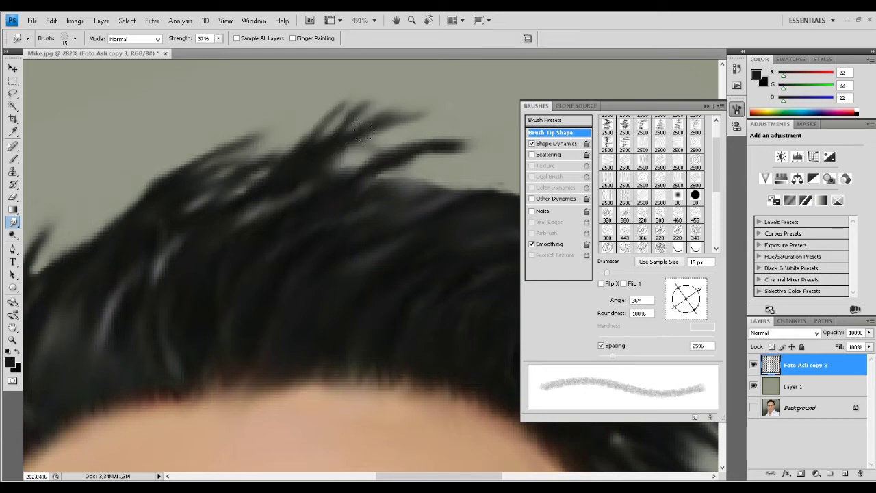
# Rotate the brush tip to 117° and smear stray strands at the crown's edge
pyautogui.scroll(-1, 350, 130)
pyautogui.scroll(-1, 411, 126)
pyautogui.scroll(1, 431, 188)
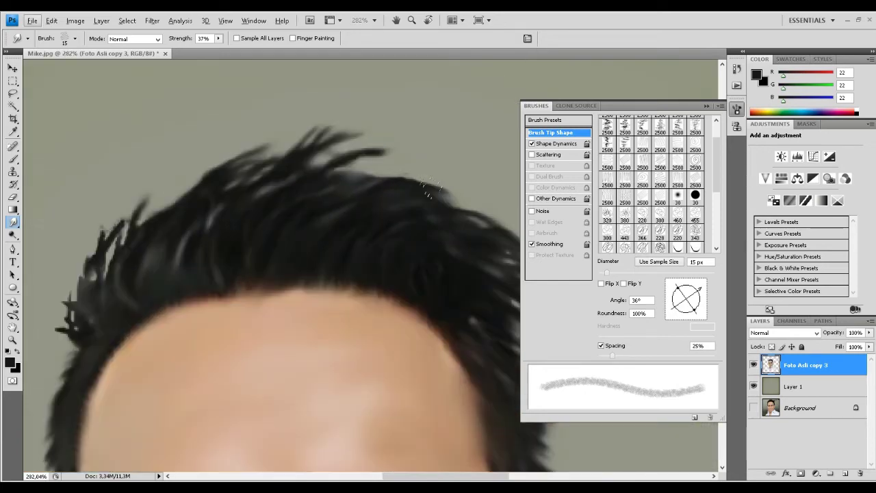
pyautogui.scroll(1, 428, 172)
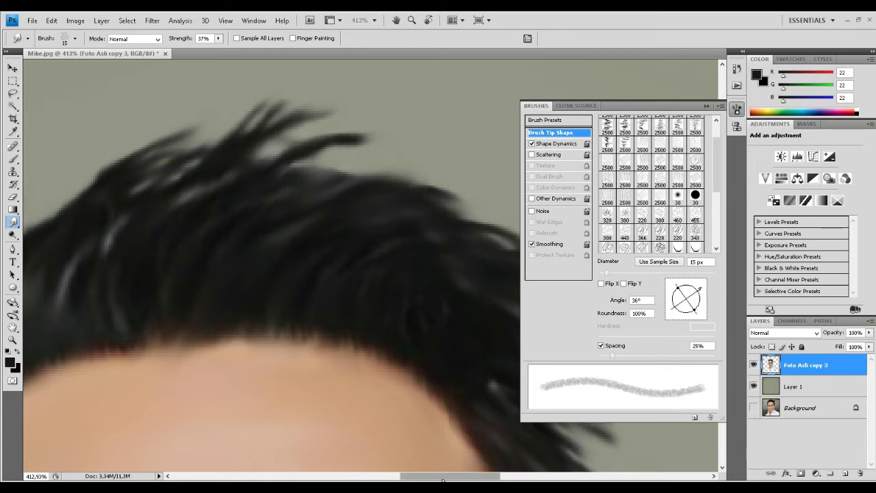
pyautogui.moveTo(48, 164); pyautogui.dragTo(274, 254)
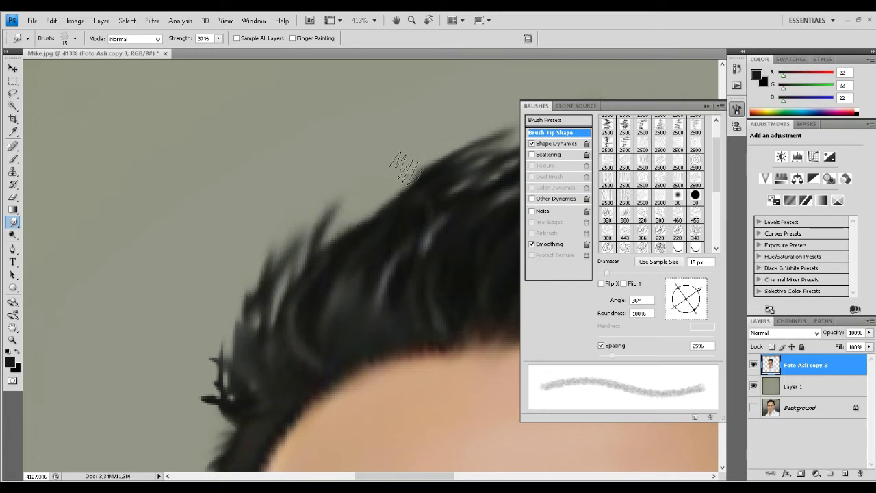
pyautogui.scroll(-3, 404, 168)
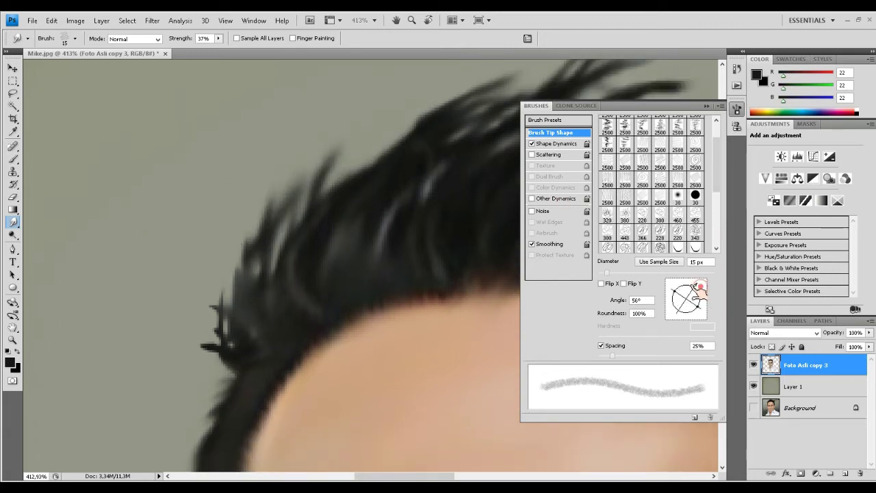
pyautogui.moveTo(699, 291); pyautogui.dragTo(678, 281)
pyautogui.moveTo(207, 309); pyautogui.dragTo(202, 291)
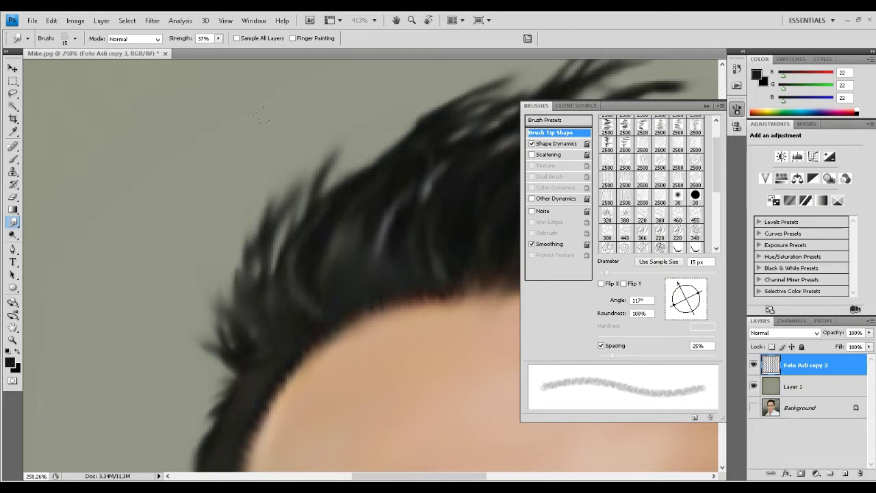
pyautogui.scroll(-2, 243, 288)
# Close the brush settings panel
pyautogui.scroll(-2, 177, 120)
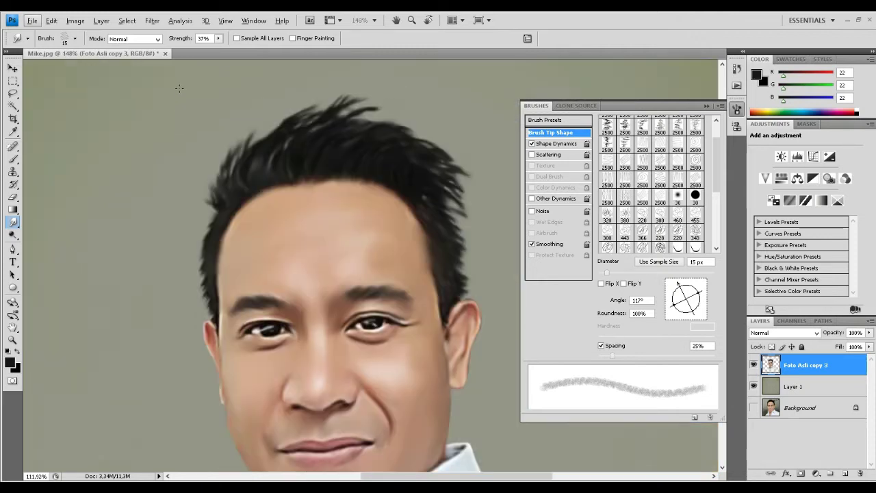
pyautogui.scroll(-2, 176, 120)
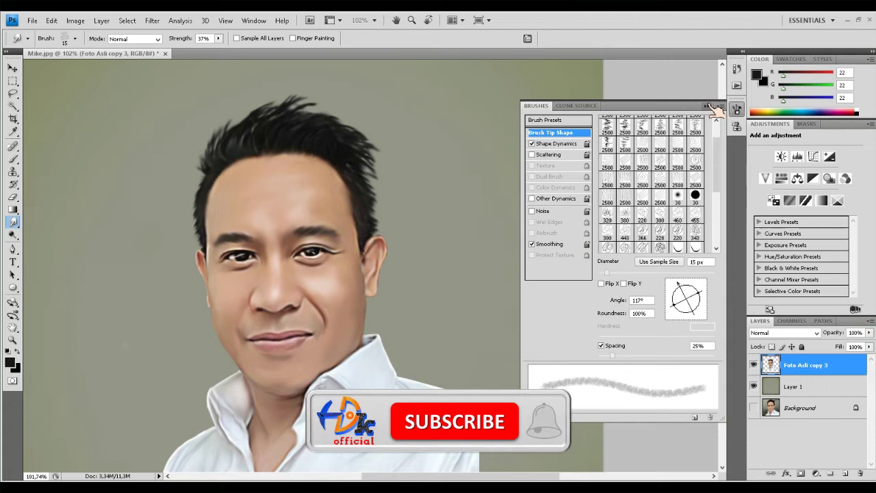
pyautogui.click(708, 105)
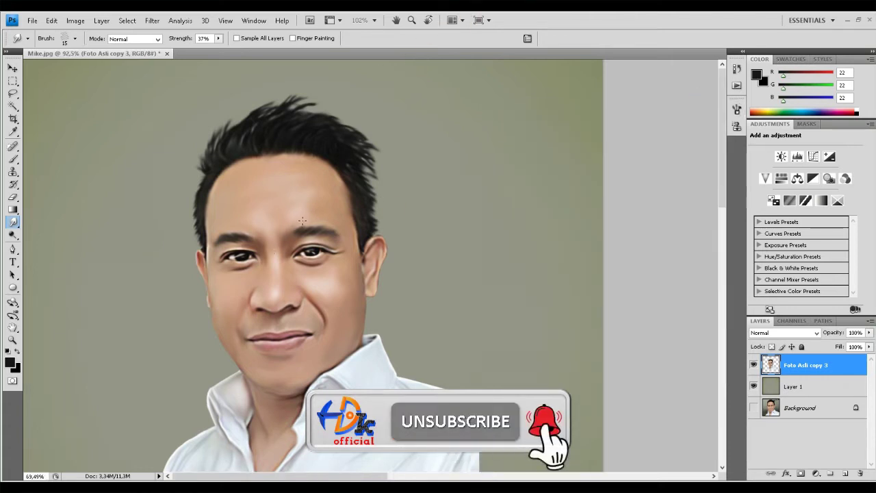
pyautogui.scroll(-2, 303, 221)
pyautogui.scroll(3, 322, 237)
pyautogui.scroll(3, 329, 247)
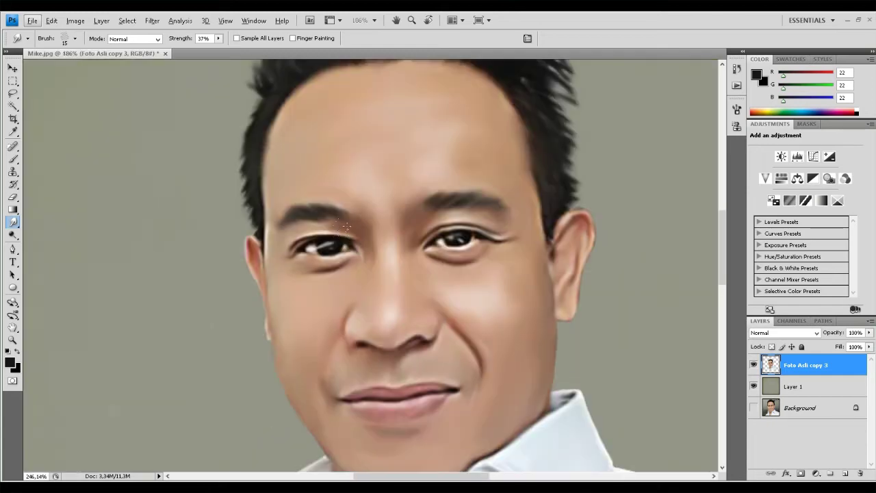
pyautogui.scroll(2, 337, 259)
# Compare against the original Background photo, then show only the portrait and olive backdrop
pyautogui.click(754, 365)
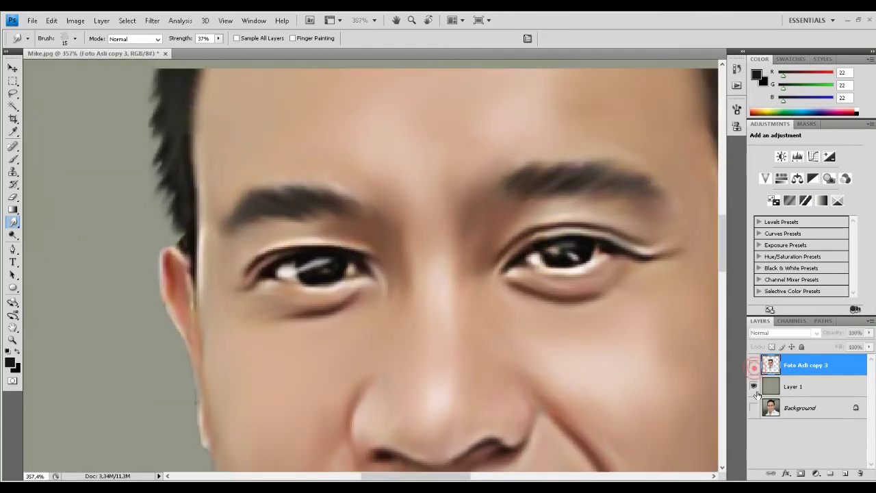
pyautogui.click(754, 386)
pyautogui.click(754, 408)
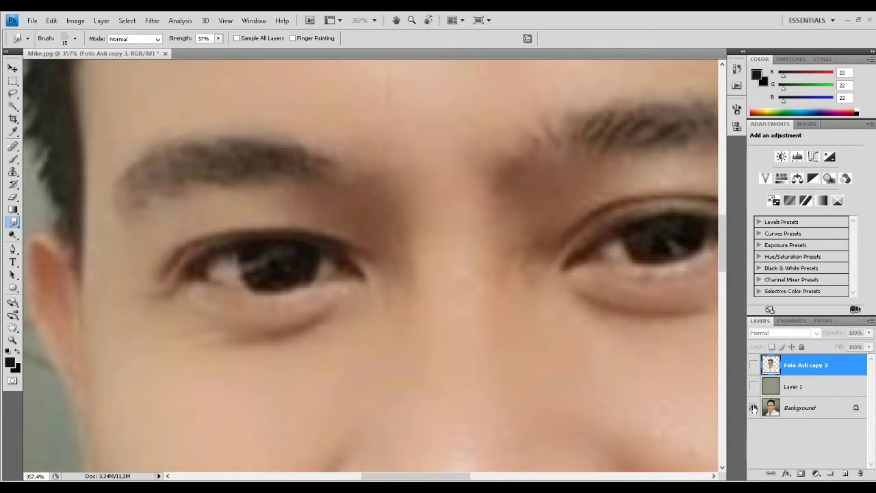
pyautogui.click(754, 408)
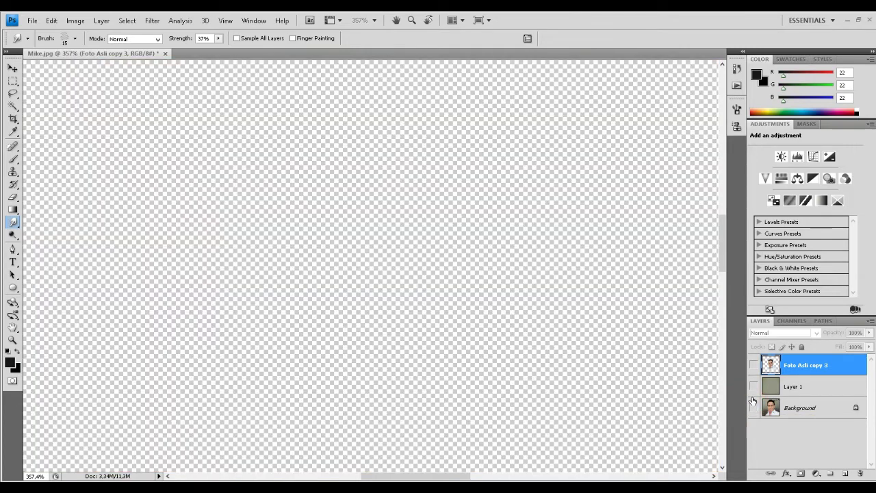
pyautogui.click(754, 365)
pyautogui.click(753, 386)
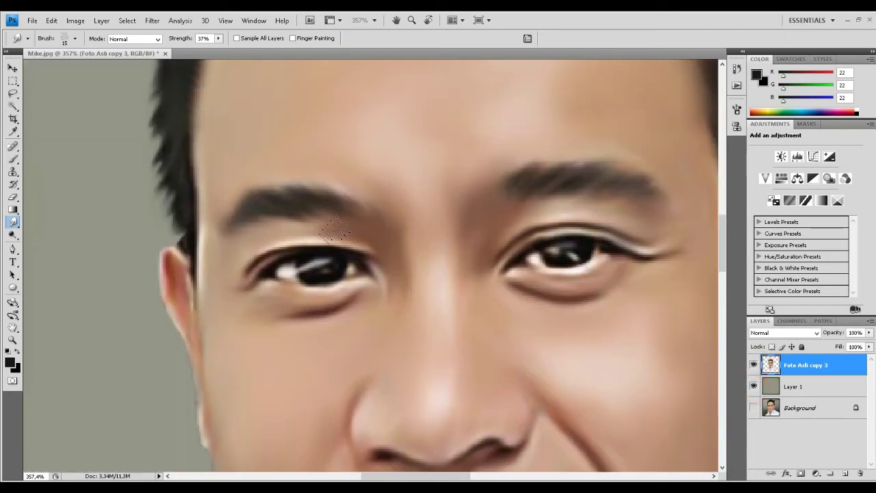
# Smudge the right eye's lower eyelid toward its outer corner with a reduced 30 px soft brush
pyautogui.scroll(2, 308, 267)
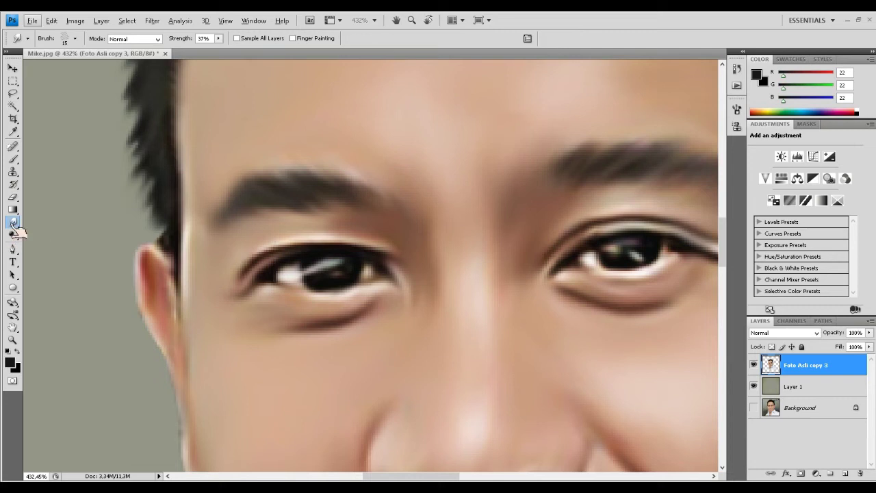
pyautogui.click(13, 222)
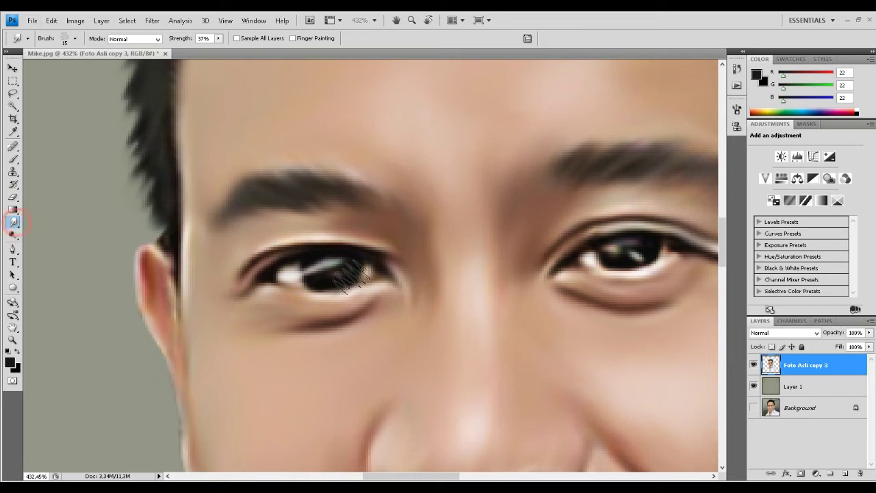
pyautogui.click(75, 39)
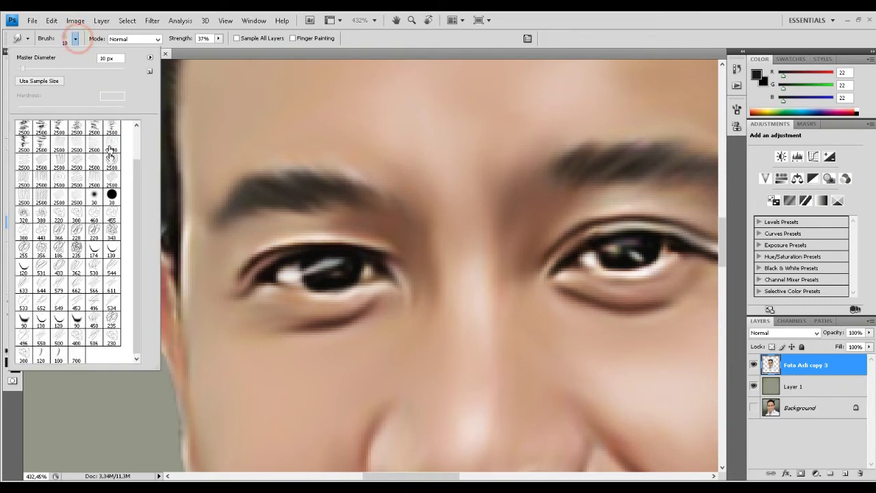
pyautogui.click(96, 199)
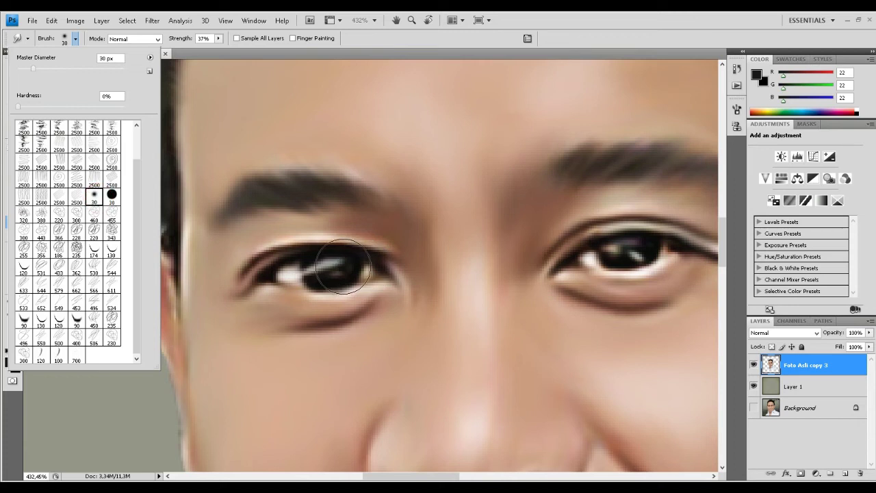
pyautogui.click(333, 262)
pyautogui.press('[')
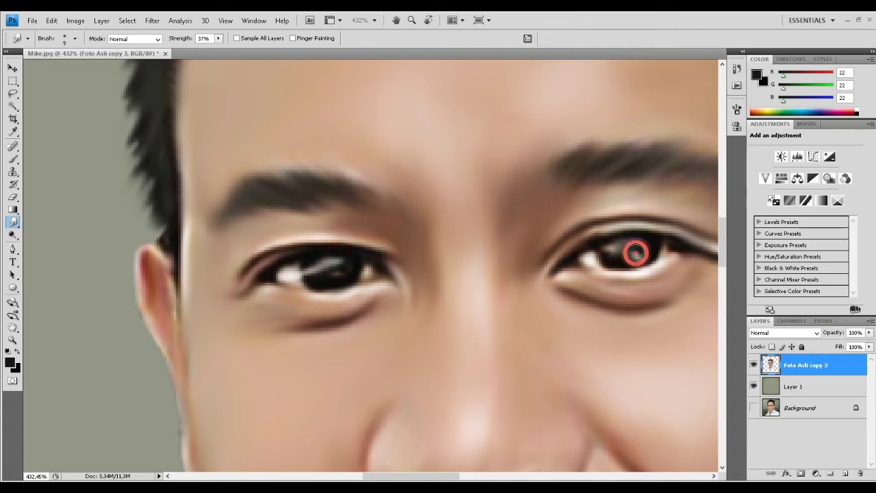
pyautogui.moveTo(621, 279); pyautogui.dragTo(681, 265)
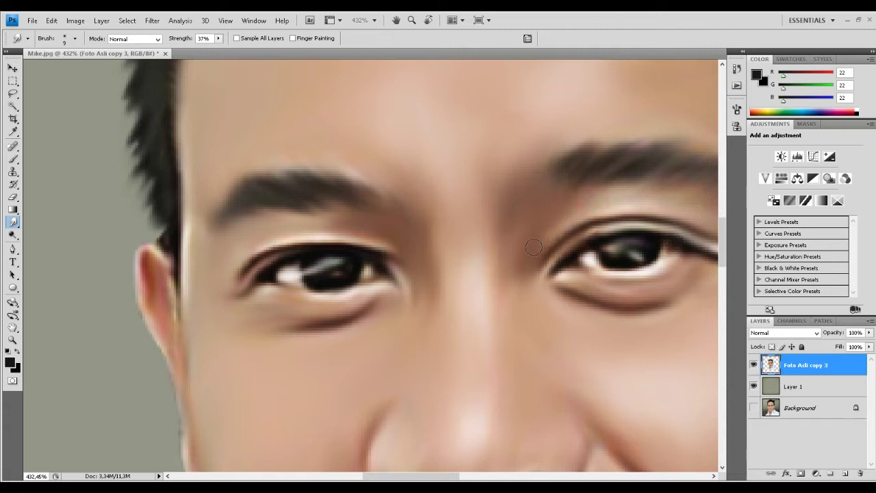
# Smudge the shirt's bottom middle and right edges downward into wavy pointed drips
pyautogui.scroll(-2, 402, 242)
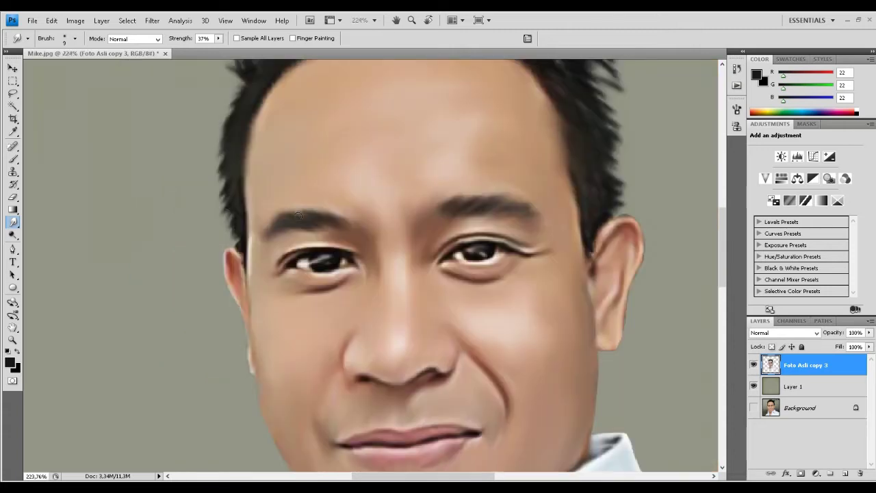
pyautogui.scroll(-2, 393, 212)
pyautogui.scroll(-2, 387, 192)
pyautogui.scroll(-1, 381, 171)
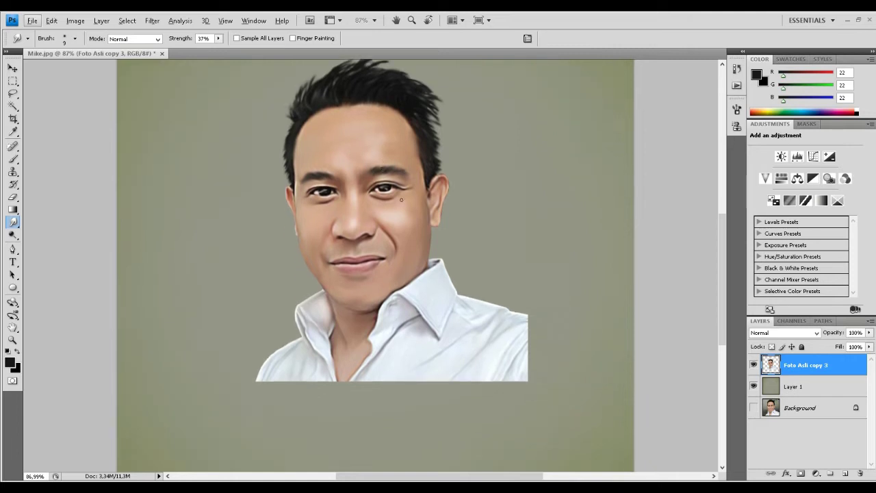
pyautogui.scroll(2, 414, 357)
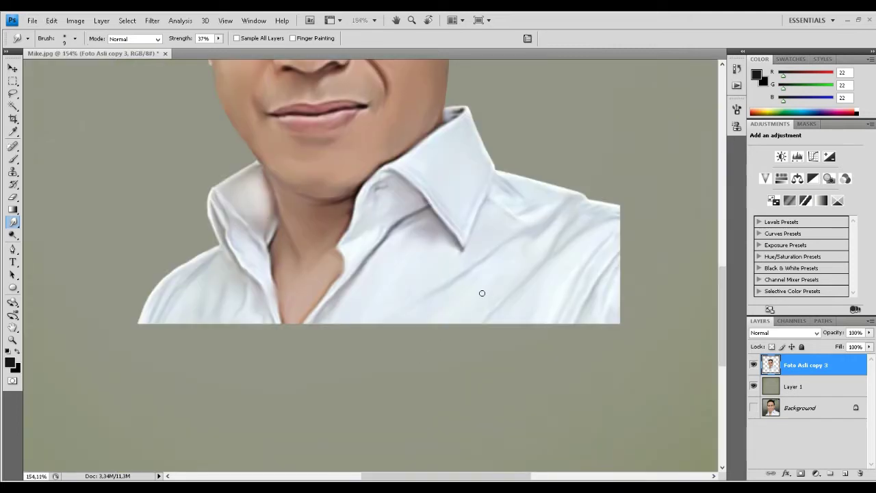
pyautogui.moveTo(483, 299)
pyautogui.mouseDown()
pyautogui.moveTo(499, 313)
pyautogui.moveTo(585, 321)
pyautogui.moveTo(593, 344)
pyautogui.mouseUp()
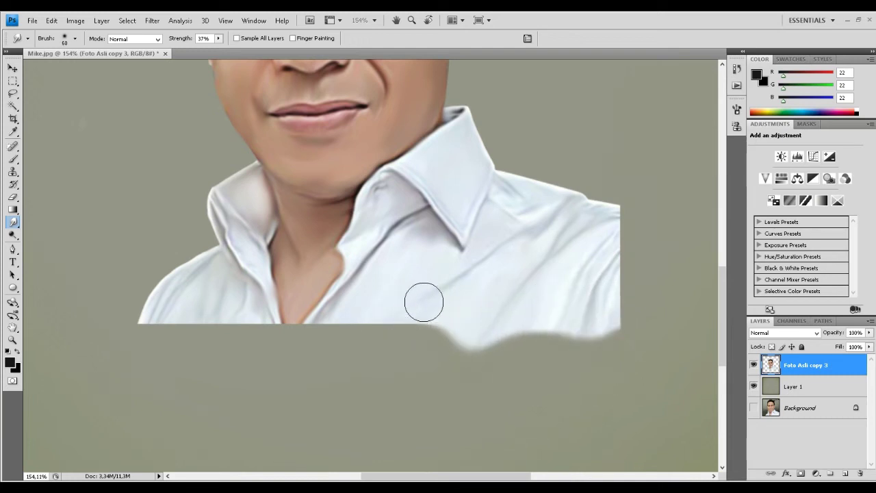
pyautogui.moveTo(424, 302); pyautogui.dragTo(406, 327)
pyautogui.moveTo(374, 322); pyautogui.dragTo(361, 358)
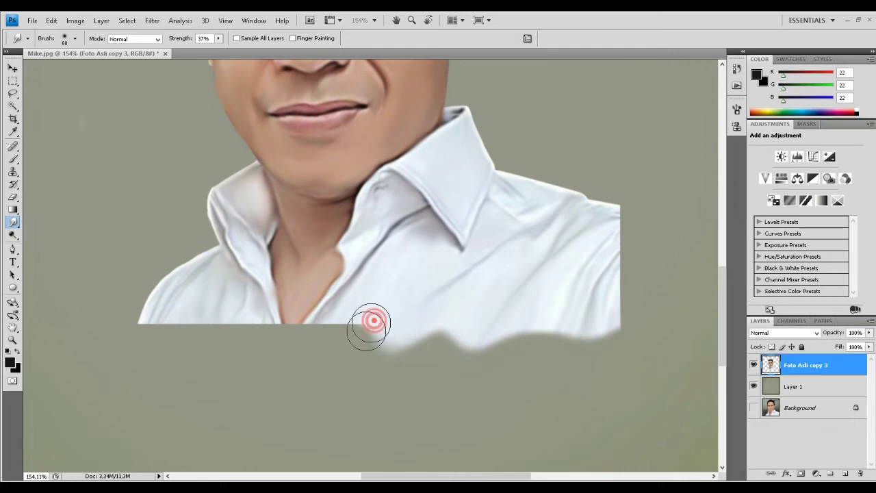
pyautogui.moveTo(481, 354)
pyautogui.mouseDown()
pyautogui.moveTo(452, 400)
pyautogui.moveTo(476, 363)
pyautogui.moveTo(464, 401)
pyautogui.moveTo(470, 376)
pyautogui.mouseUp()
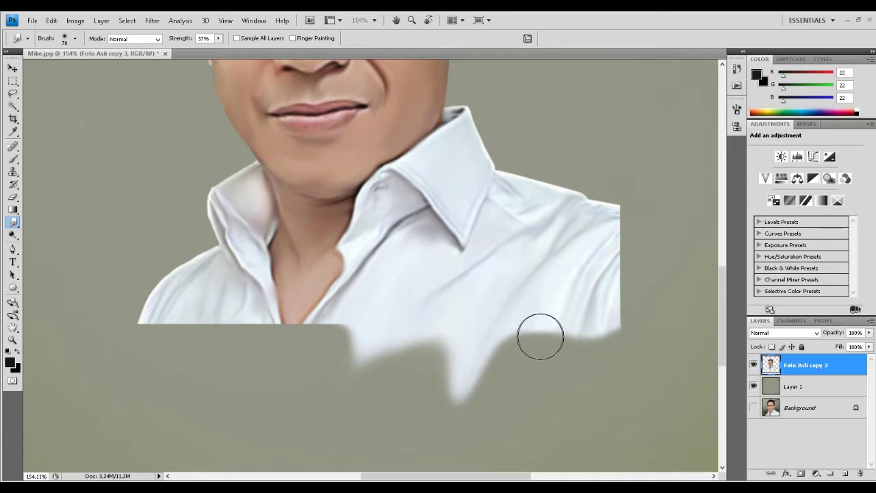
pyautogui.moveTo(557, 337); pyautogui.dragTo(546, 393)
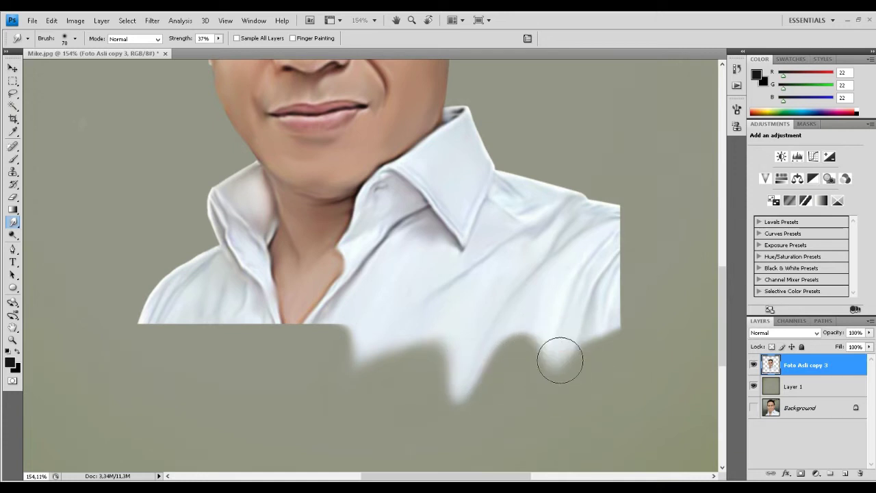
pyautogui.moveTo(565, 340); pyautogui.dragTo(541, 396)
pyautogui.moveTo(363, 344)
pyautogui.mouseDown()
pyautogui.moveTo(356, 401)
pyautogui.moveTo(384, 366)
pyautogui.moveTo(357, 393)
pyautogui.mouseUp()
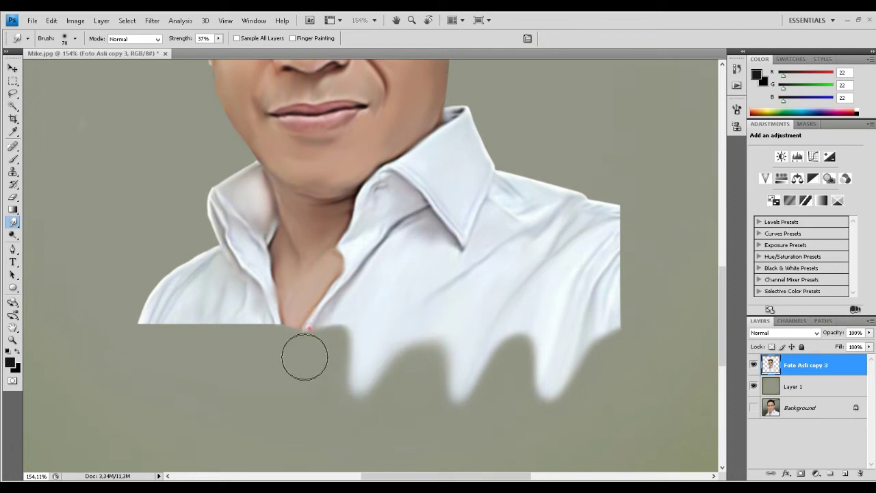
# Add drips left of the collar and lengthen the shirt drips further into the background
pyautogui.moveTo(313, 335); pyautogui.dragTo(298, 356)
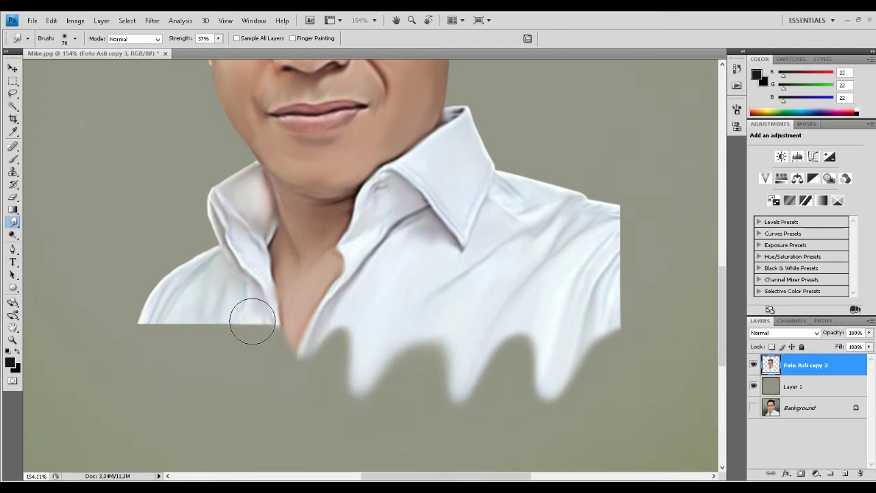
pyautogui.moveTo(247, 319); pyautogui.dragTo(248, 374)
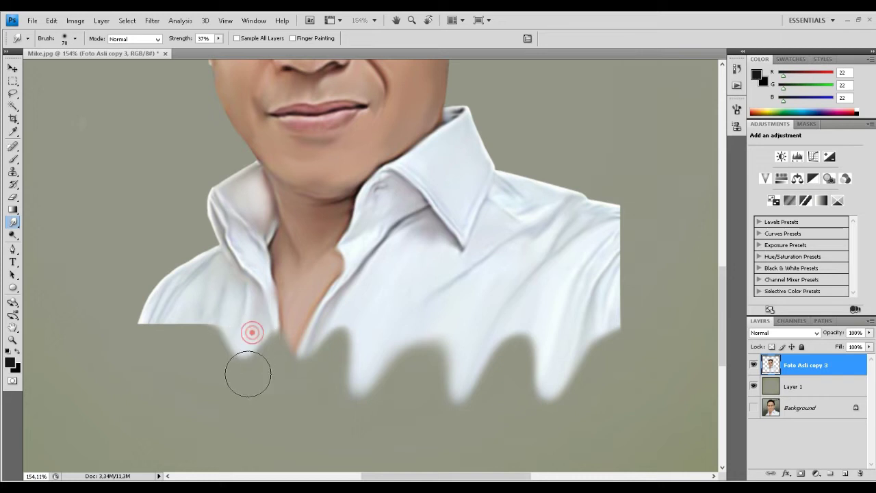
pyautogui.moveTo(177, 317); pyautogui.dragTo(164, 372)
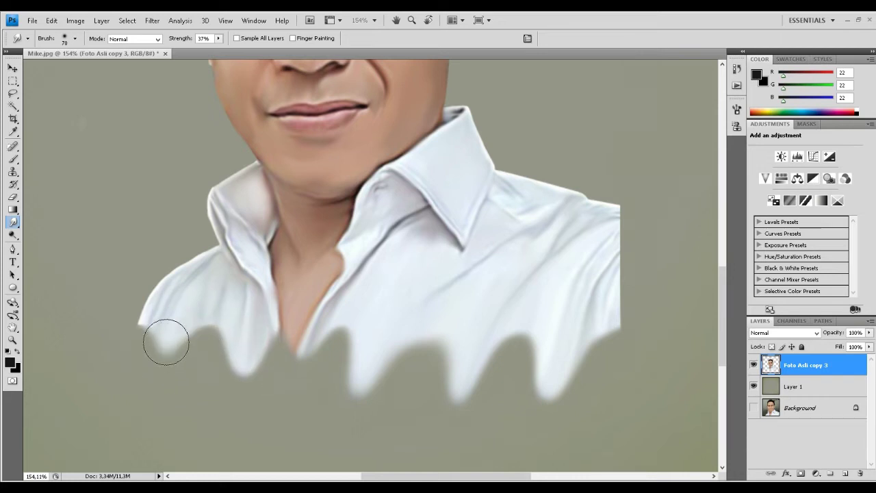
pyautogui.moveTo(165, 335)
pyautogui.mouseDown()
pyautogui.moveTo(156, 362)
pyautogui.moveTo(146, 359)
pyautogui.mouseUp()
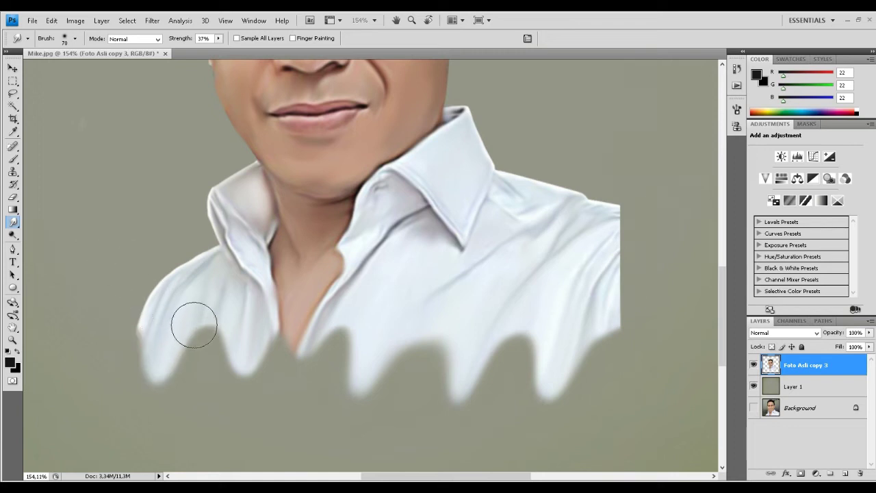
pyautogui.moveTo(194, 324); pyautogui.dragTo(186, 336)
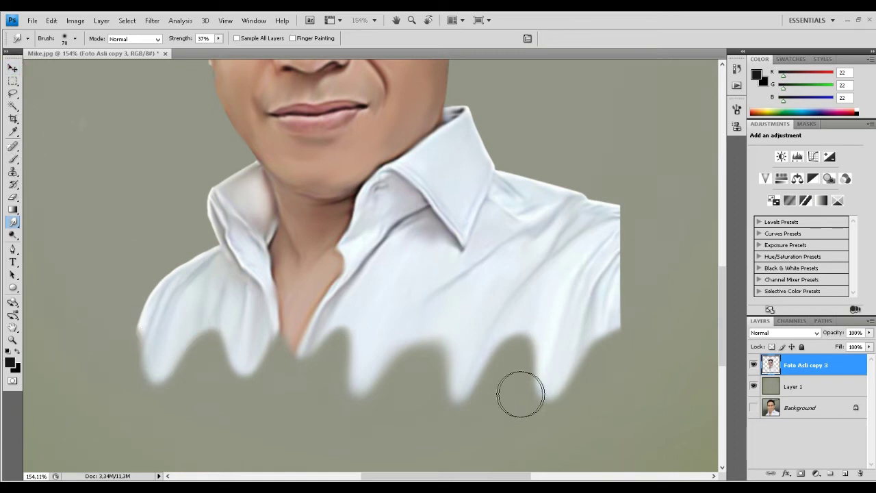
pyautogui.moveTo(467, 402); pyautogui.dragTo(449, 441)
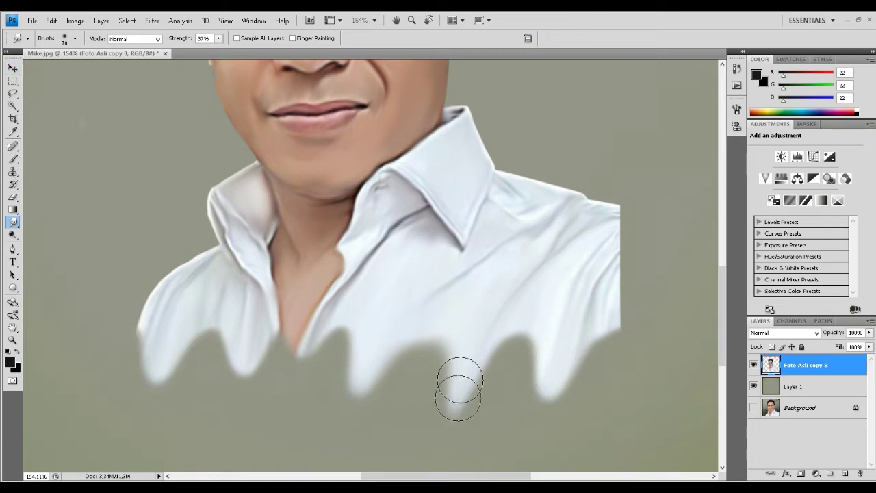
pyautogui.moveTo(458, 397); pyautogui.dragTo(446, 448)
pyautogui.moveTo(554, 376); pyautogui.dragTo(542, 413)
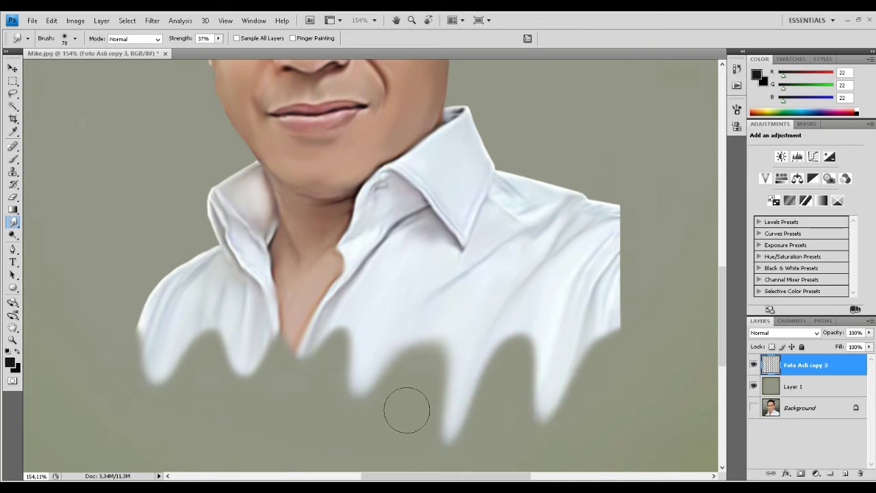
pyautogui.moveTo(612, 339)
pyautogui.mouseDown()
pyautogui.moveTo(609, 364)
pyautogui.moveTo(622, 219)
pyautogui.moveTo(640, 244)
pyautogui.moveTo(626, 297)
pyautogui.moveTo(636, 360)
pyautogui.mouseUp()
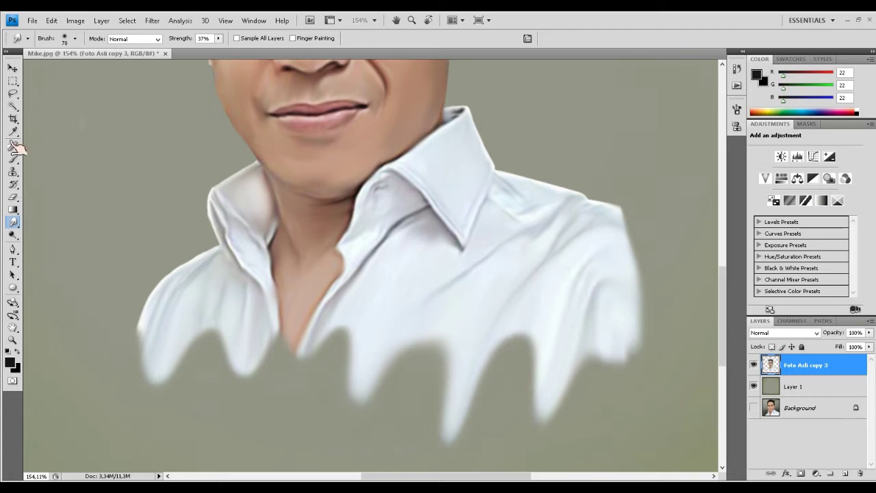
# Shift the Foto Asli copy 3 portrait slightly higher on the fitted canvas
pyautogui.click(14, 68)
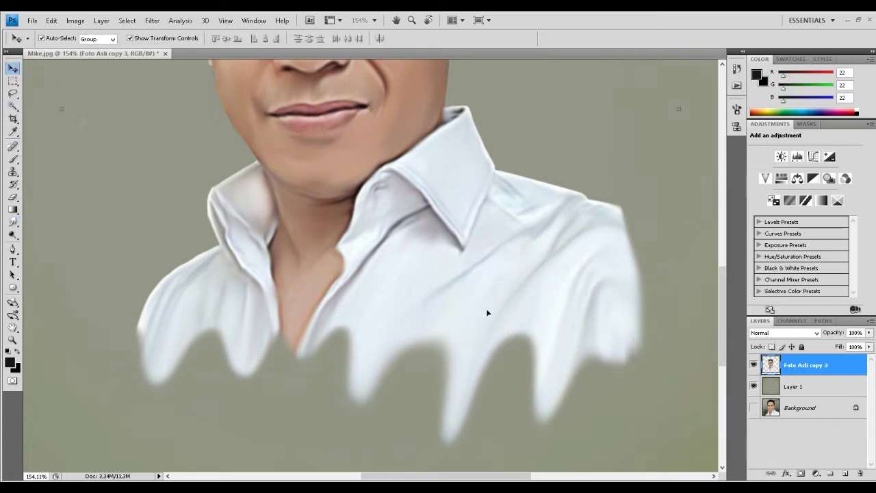
pyautogui.hotkey('ctrl', '0')
pyautogui.keyDown('alt'); pyautogui.scroll(2, 548, 264); pyautogui.keyUp('alt')
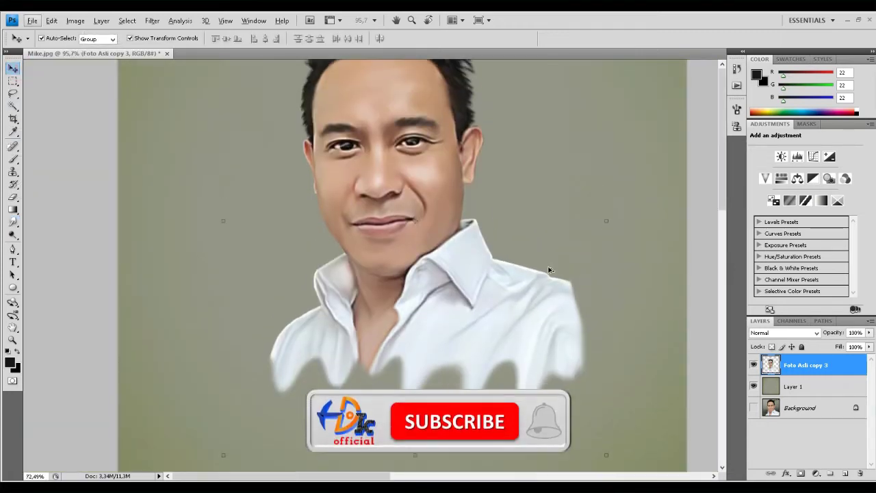
pyautogui.keyDown('alt'); pyautogui.scroll(-2, 549, 269); pyautogui.keyUp('alt')
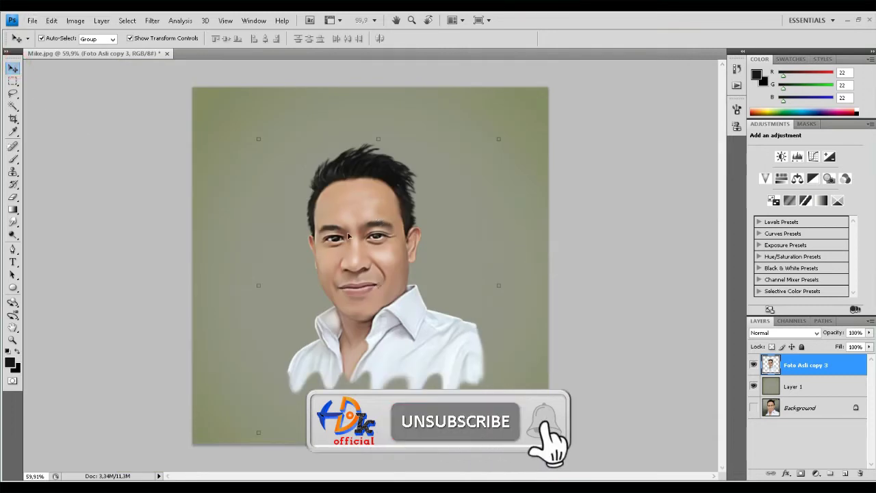
pyautogui.moveTo(366, 216); pyautogui.dragTo(369, 193)
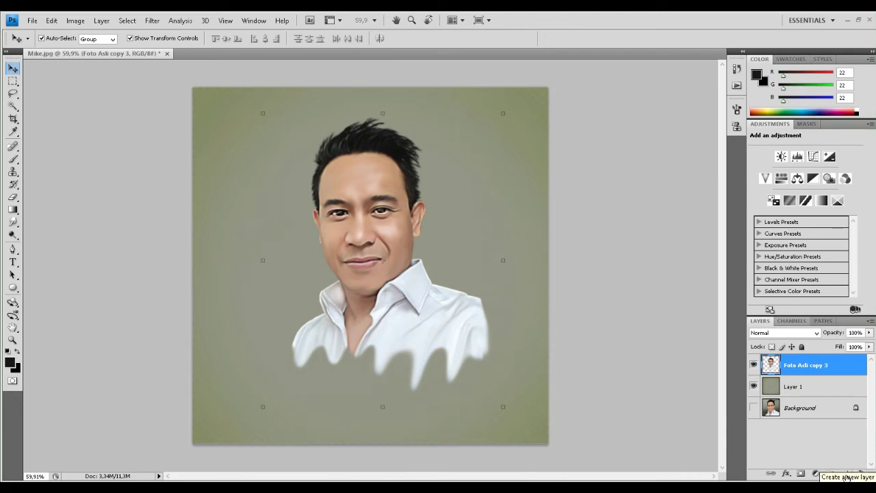
# Add a new empty Layer 2 above the portrait and make it active
pyautogui.click(842, 473)
pyautogui.moveTo(421, 309); pyautogui.dragTo(419, 304)
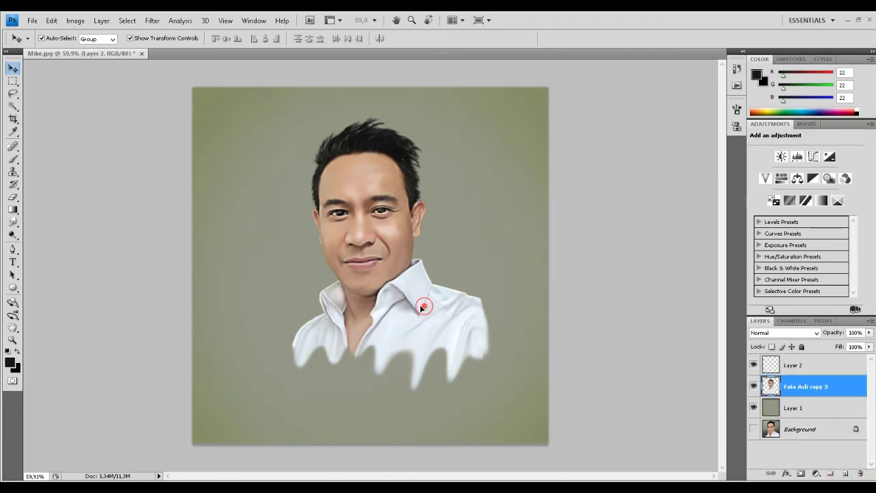
pyautogui.moveTo(785, 369); pyautogui.dragTo(768, 358)
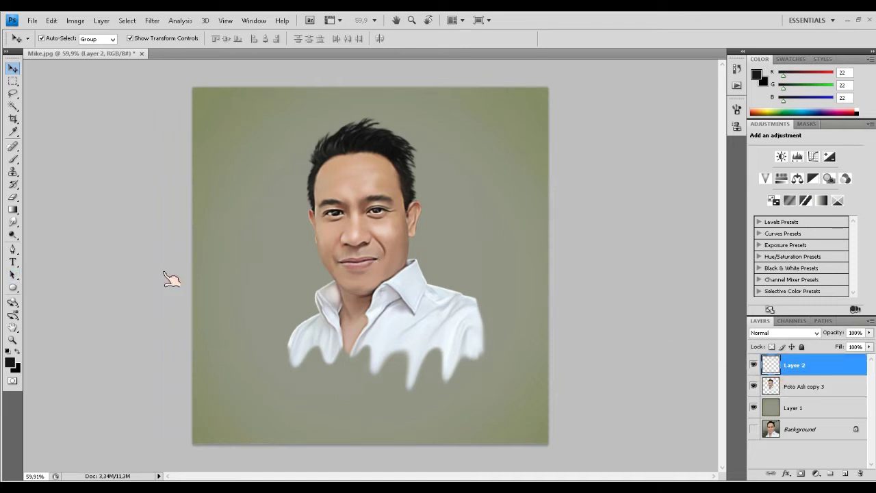
# Choose a 2500 px brush preset for painting, trying a diameter around 99 px
pyautogui.click(14, 158)
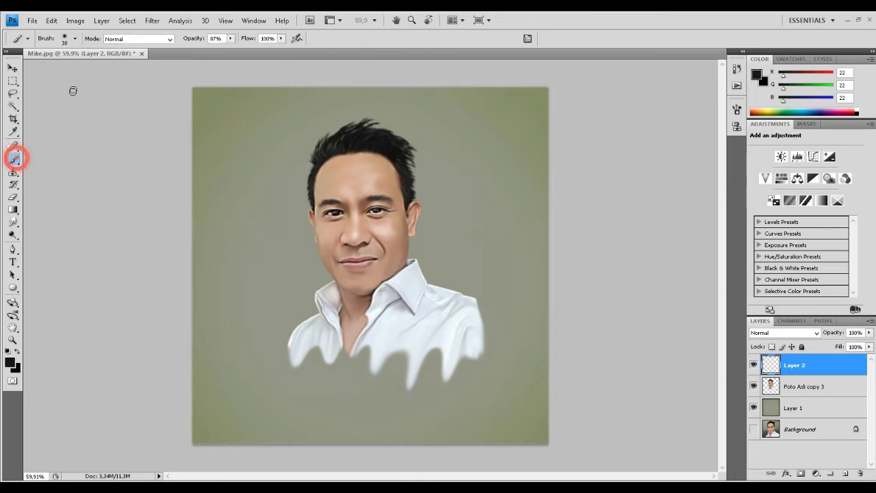
pyautogui.click(76, 39)
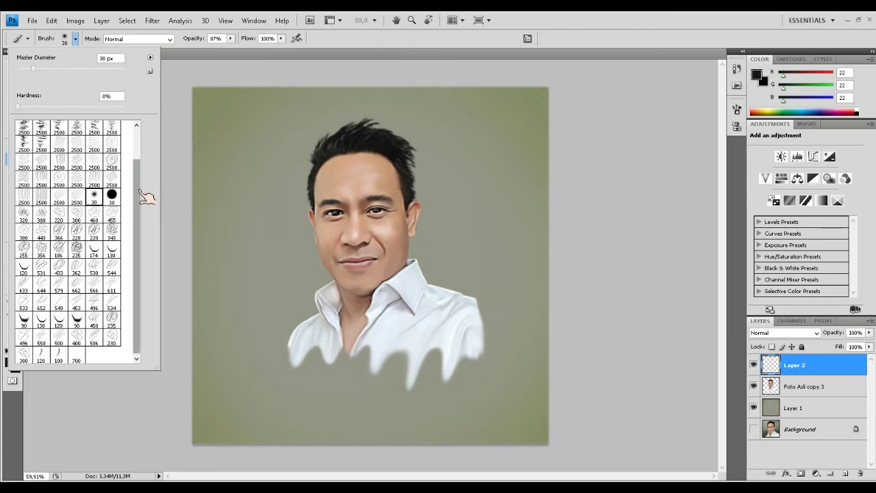
pyautogui.moveTo(139, 235); pyautogui.dragTo(139, 206)
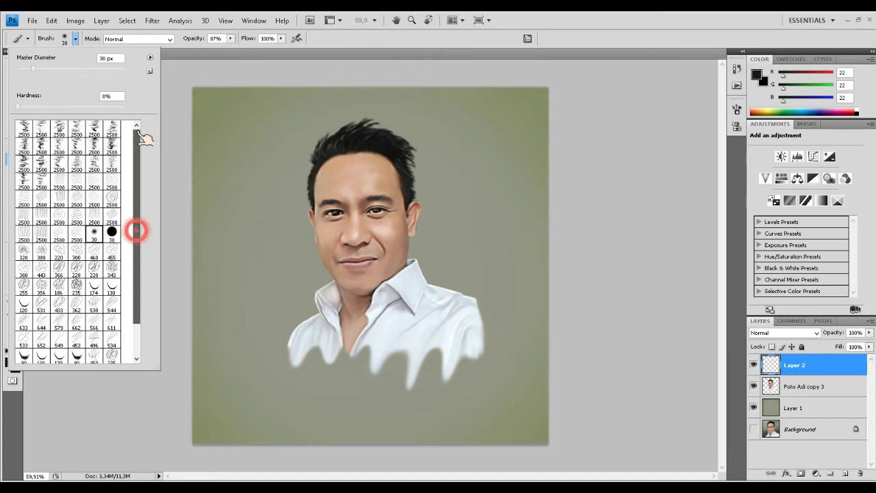
pyautogui.click(112, 146)
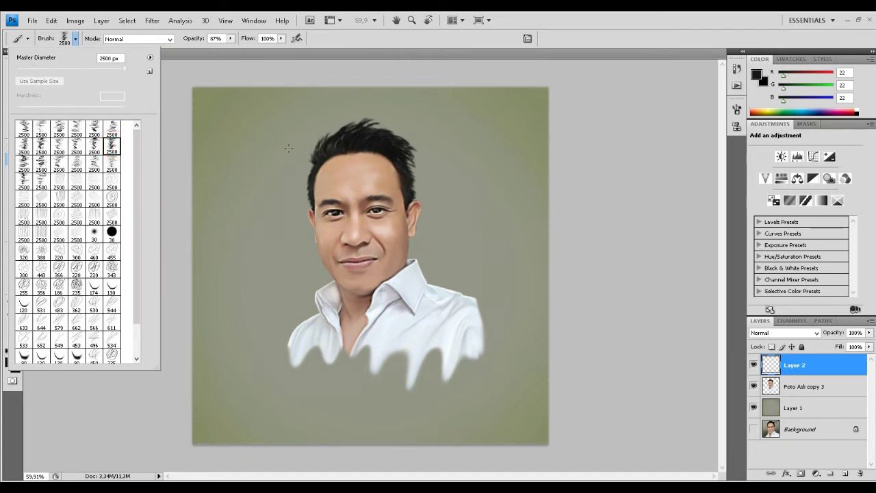
pyautogui.rightClick(274, 160)
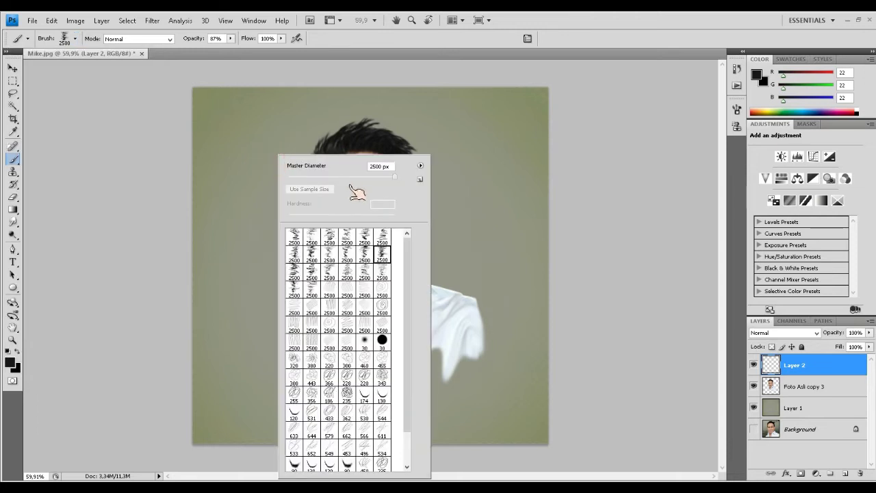
pyautogui.moveTo(346, 178); pyautogui.dragTo(340, 177)
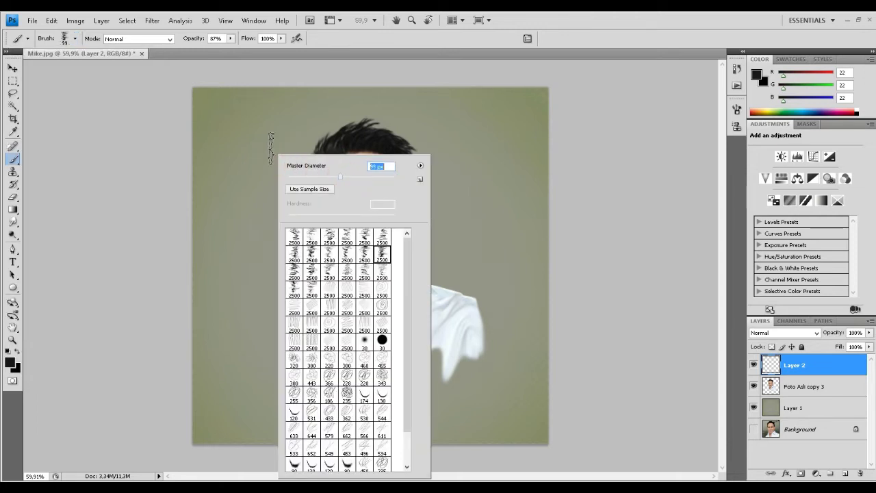
pyautogui.click(295, 255)
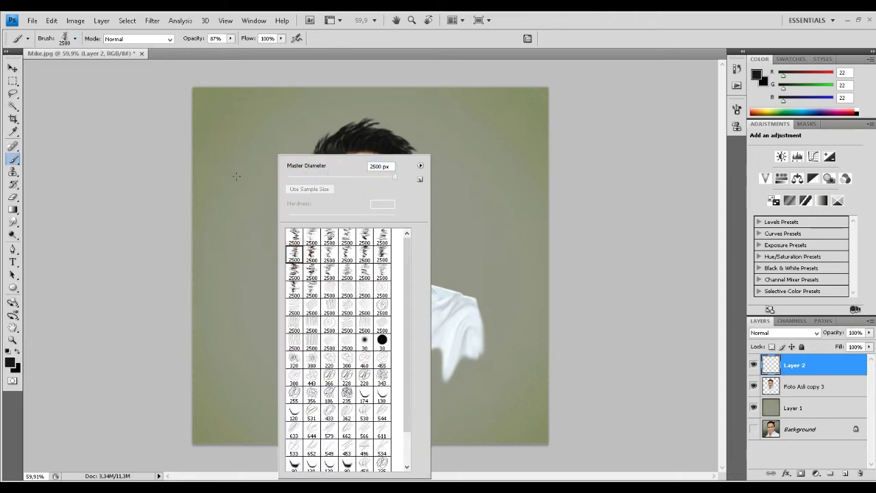
# Load a brush .ABR file from the Brushes Photoshoop folder and show the full brush settings
pyautogui.click(420, 166)
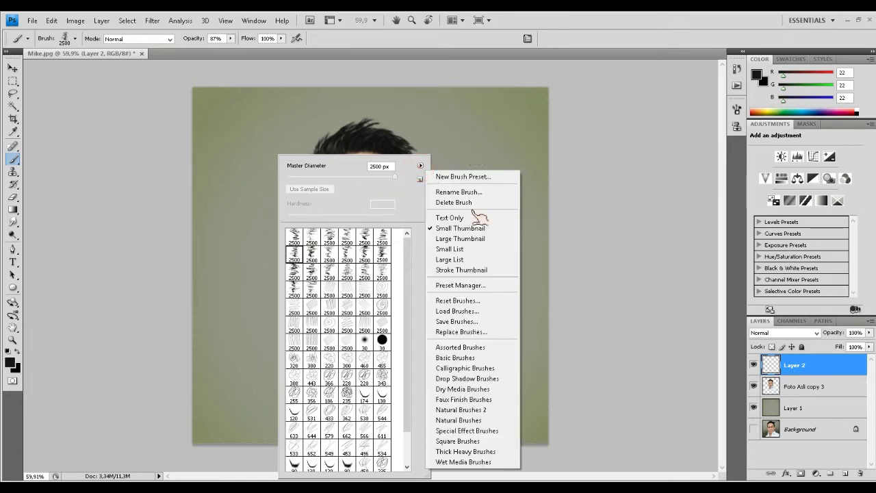
pyautogui.click(453, 311)
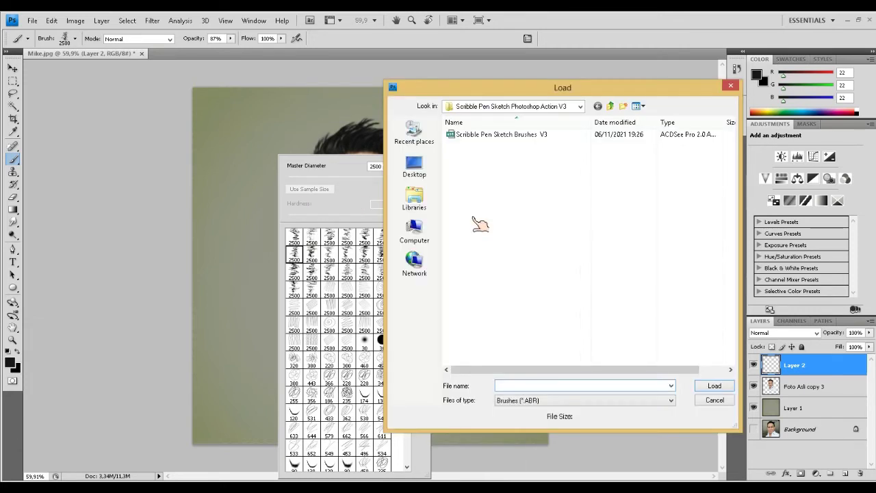
pyautogui.click(611, 106)
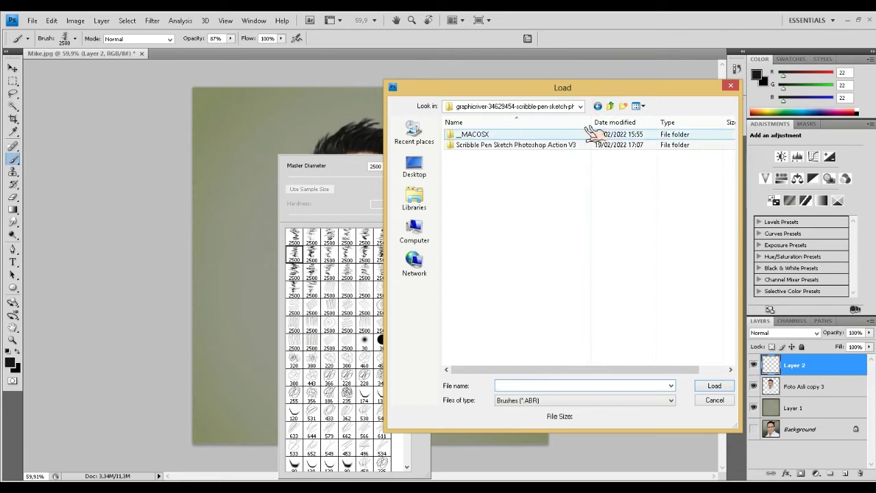
pyautogui.click(611, 106)
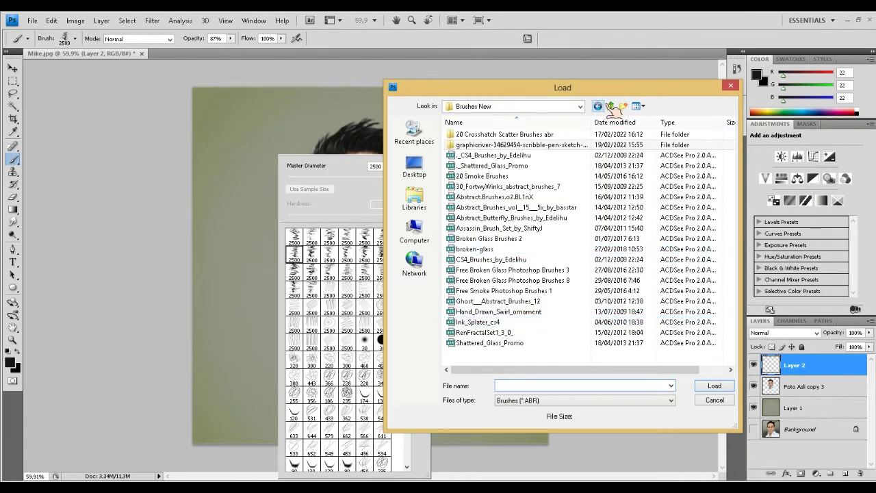
pyautogui.click(611, 106)
pyautogui.doubleClick(510, 260)
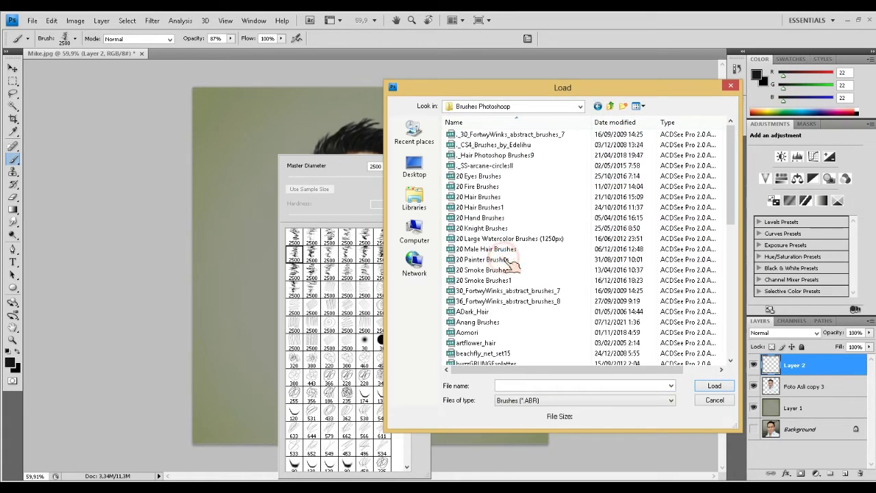
pyautogui.doubleClick(503, 327)
pyautogui.click(407, 249)
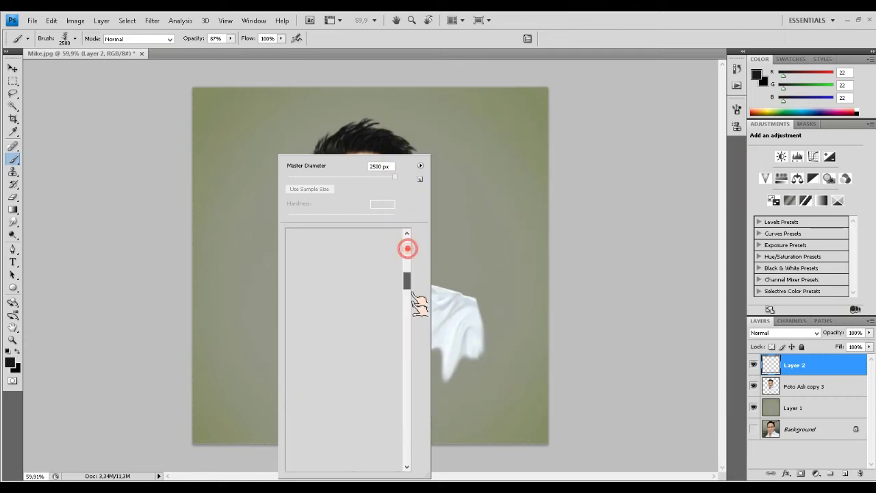
pyautogui.click(528, 38)
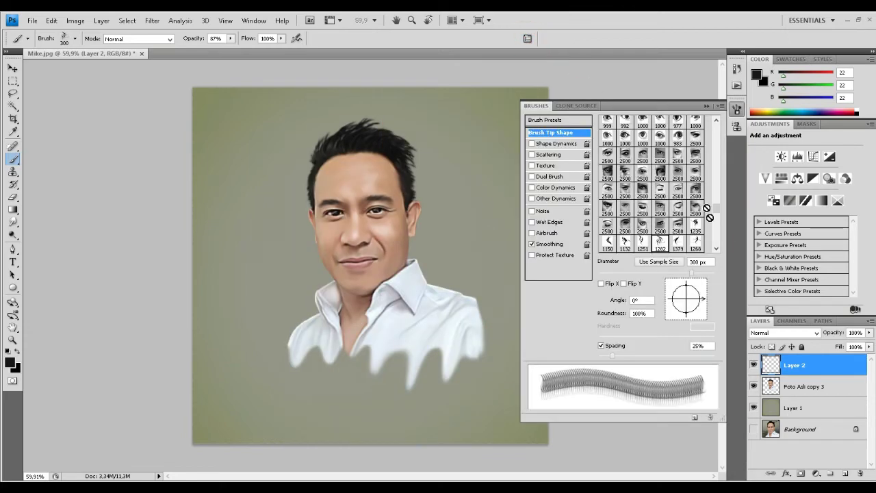
# Select a 2500 px tip from the newly loaded presets and shrink its diameter to about 98 px
pyautogui.click(716, 248)
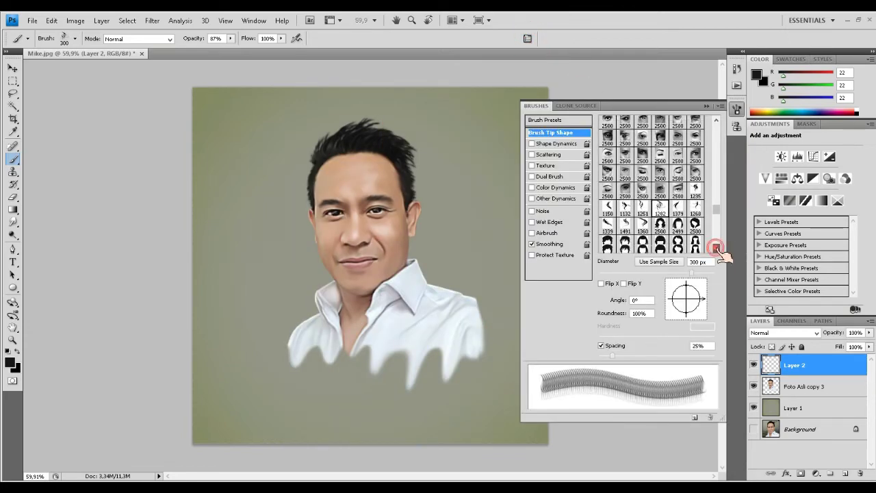
pyautogui.click(716, 248)
pyautogui.click(716, 120)
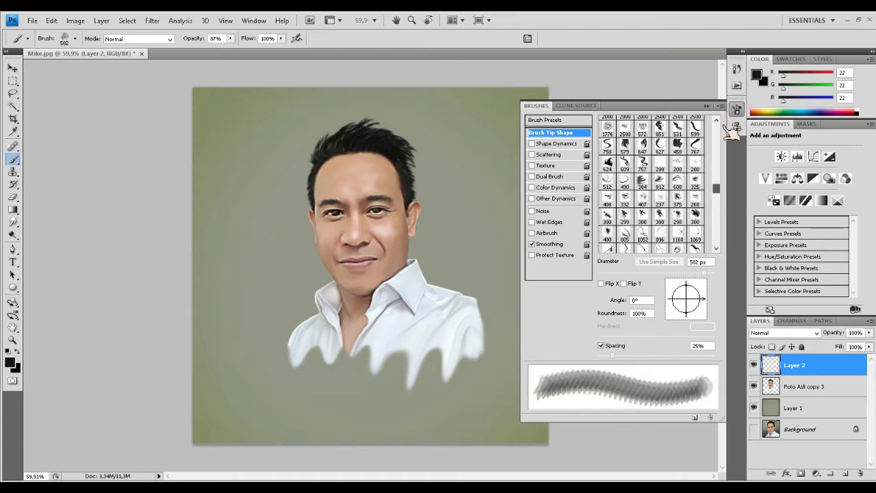
pyautogui.click(717, 132)
pyautogui.click(718, 126)
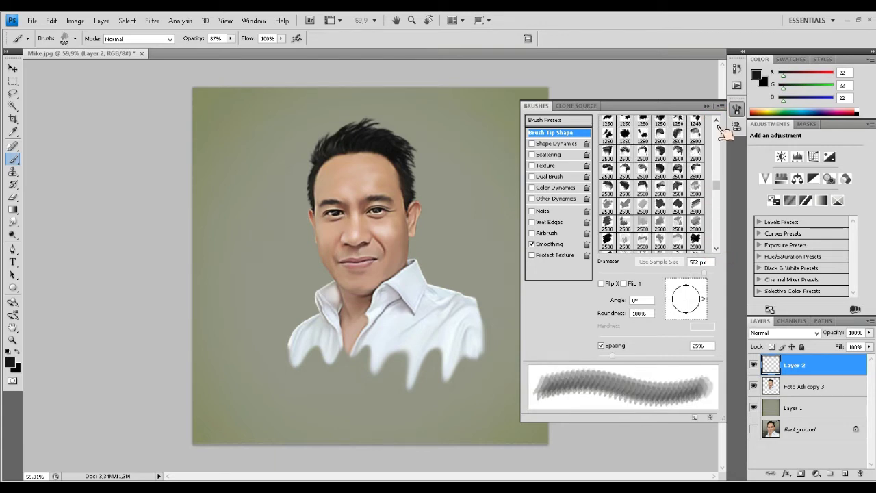
pyautogui.click(718, 124)
pyautogui.click(717, 121)
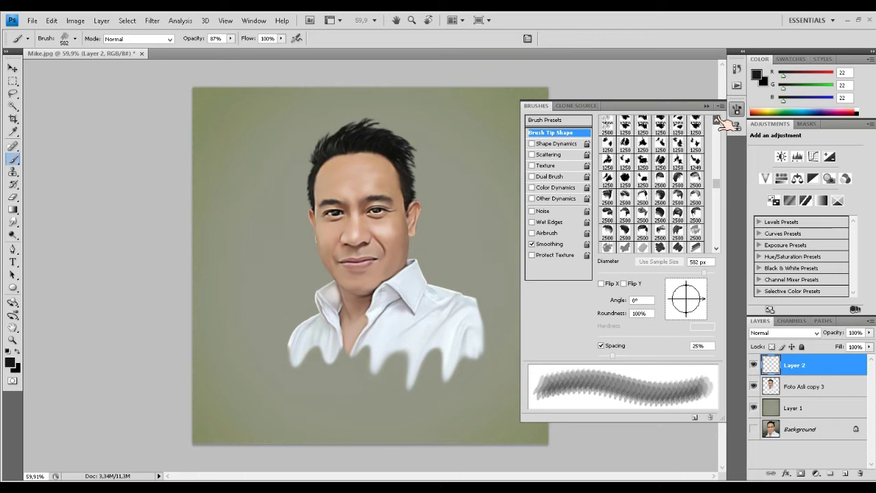
pyautogui.click(718, 122)
pyautogui.click(717, 121)
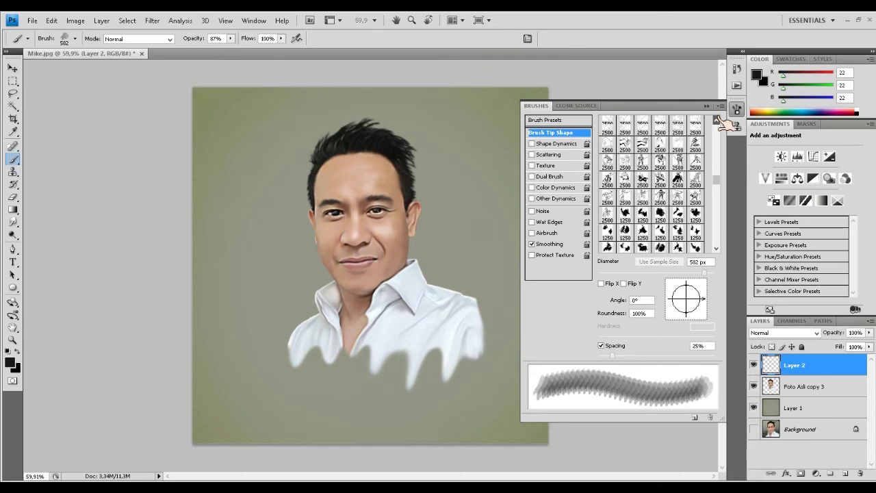
pyautogui.click(717, 121)
pyautogui.click(718, 122)
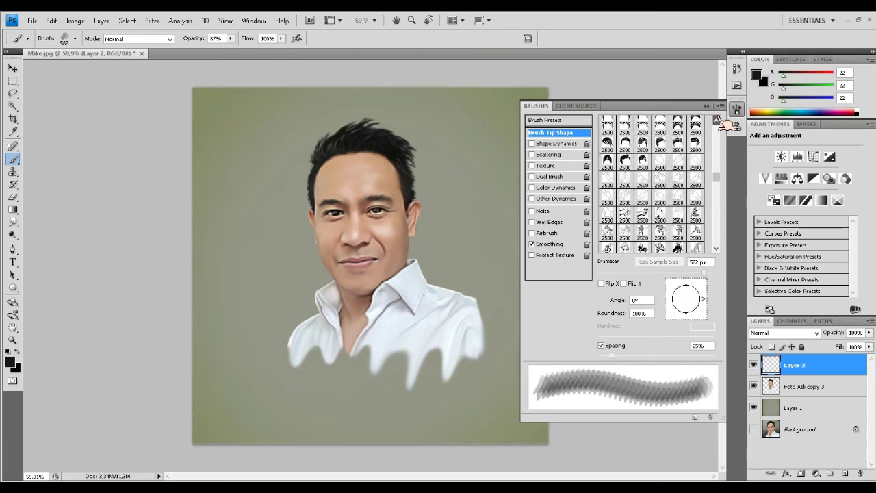
pyautogui.click(718, 122)
pyautogui.click(717, 121)
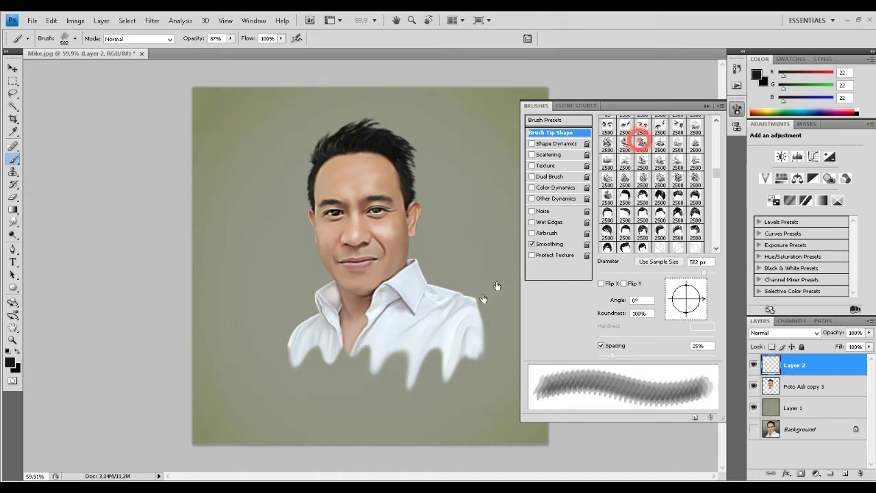
pyautogui.rightClick(486, 366)
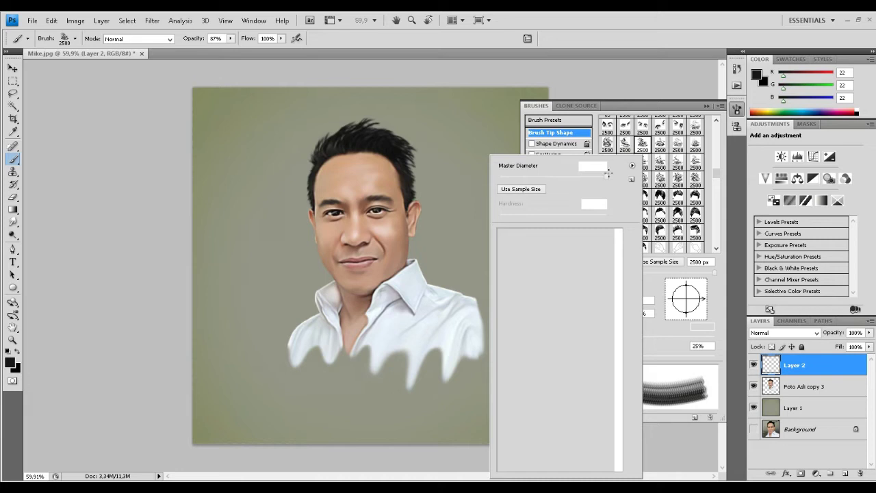
pyautogui.moveTo(608, 173); pyautogui.dragTo(582, 180)
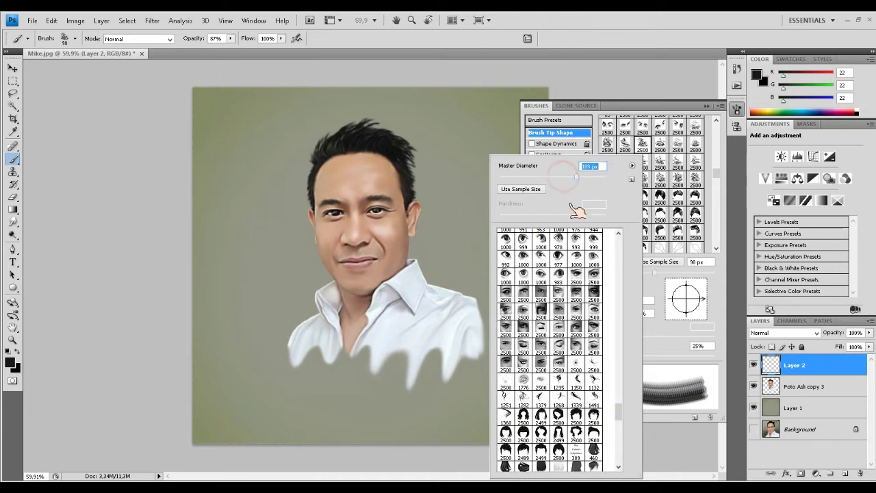
# Stamp dark smoke wisps on the shirt's lower right, switching 2500 px presets to a smoky flame brush
pyautogui.click(470, 363)
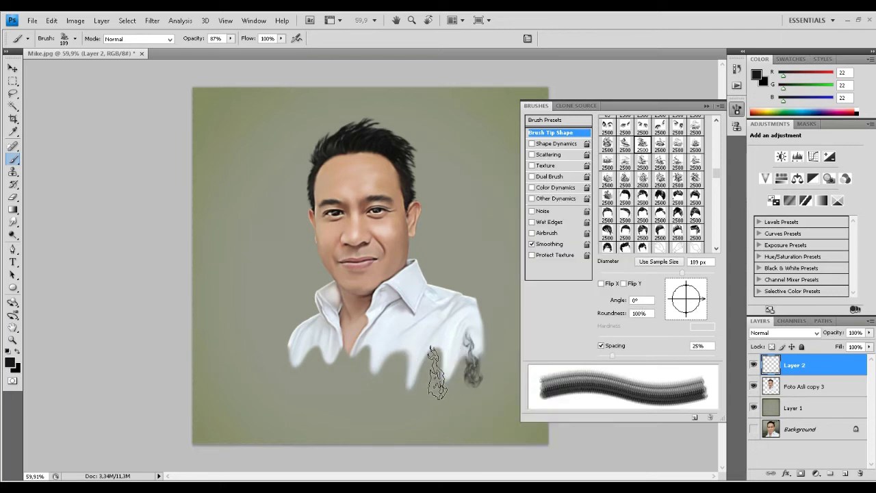
pyautogui.click(203, 455)
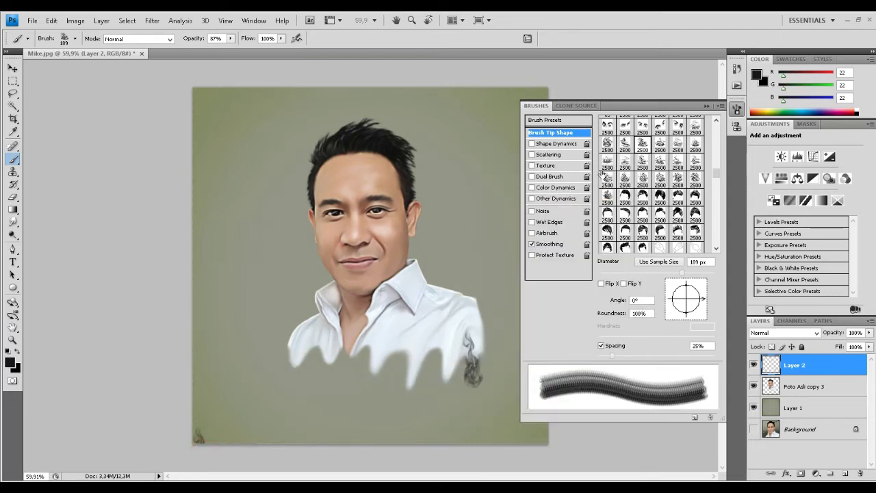
pyautogui.click(607, 143)
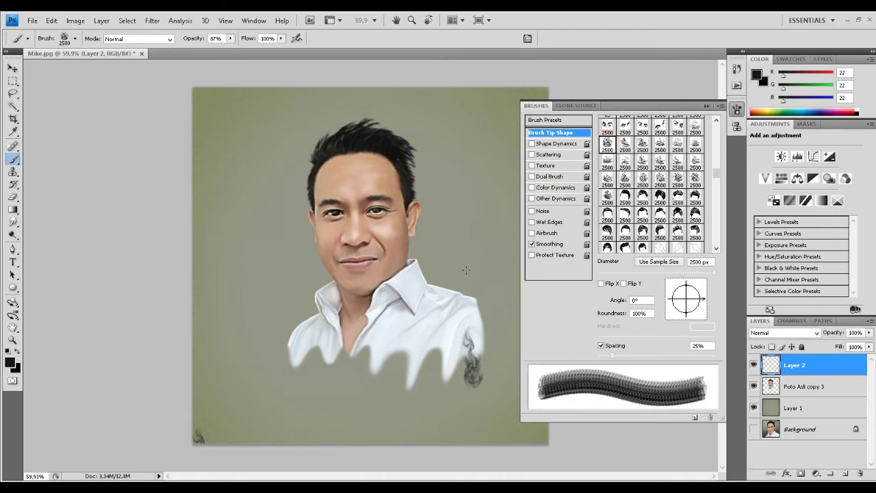
pyautogui.rightClick(517, 197)
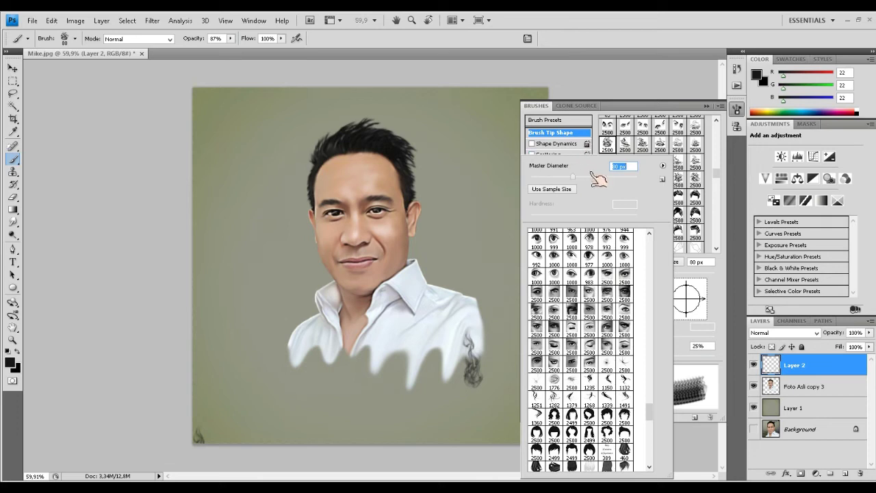
pyautogui.click(440, 363)
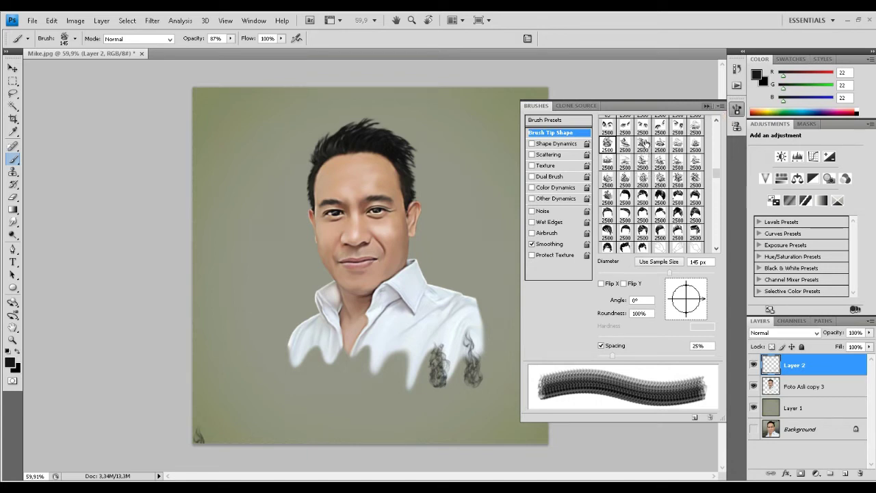
pyautogui.click(644, 143)
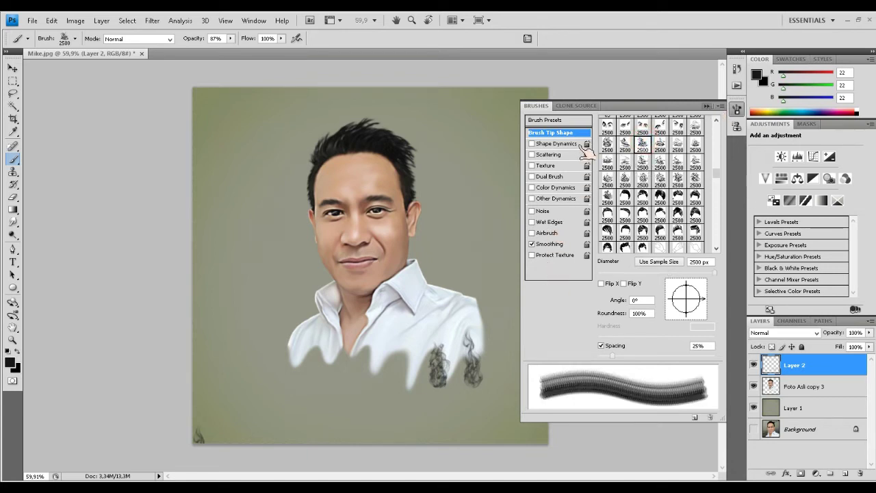
pyautogui.rightClick(465, 226)
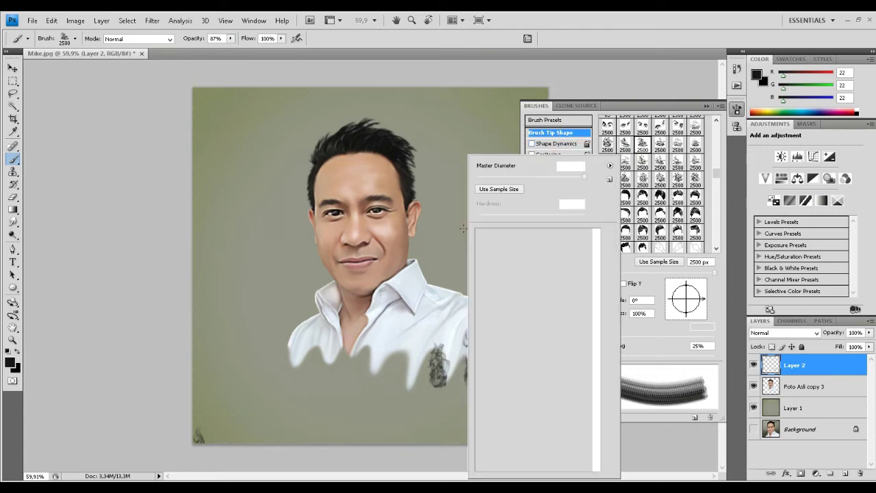
pyautogui.click(532, 176)
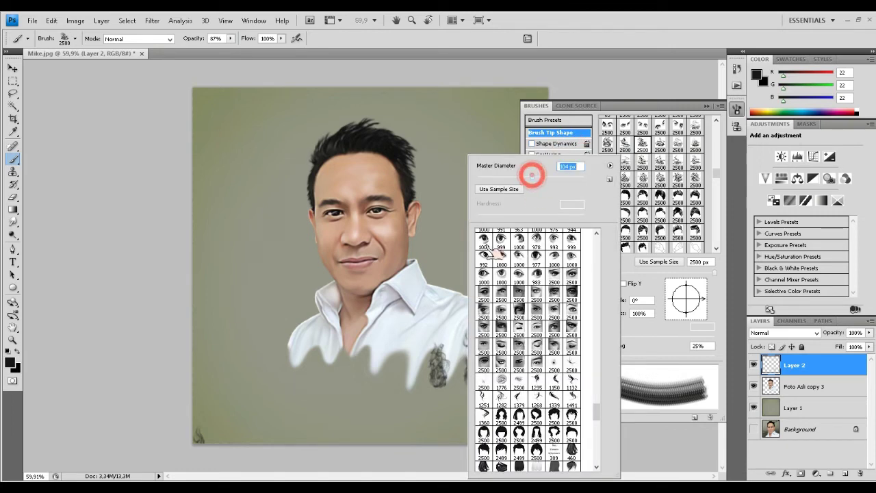
# Restore the brush's original sample size and raise brush Opacity to 100%
pyautogui.click(415, 370)
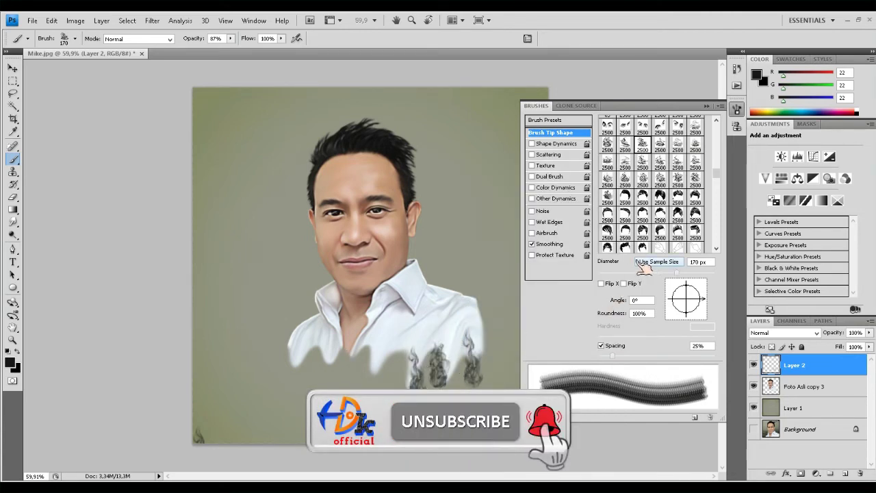
pyautogui.click(707, 107)
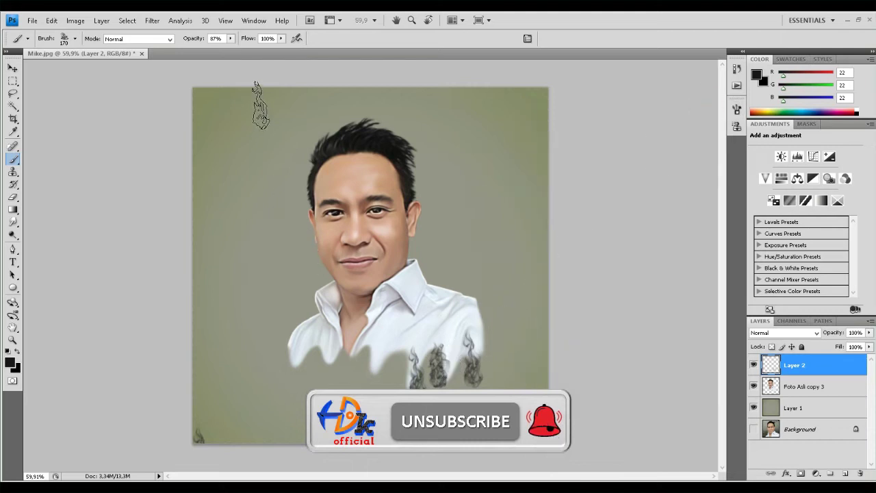
pyautogui.click(231, 39)
pyautogui.moveTo(237, 45); pyautogui.dragTo(251, 48)
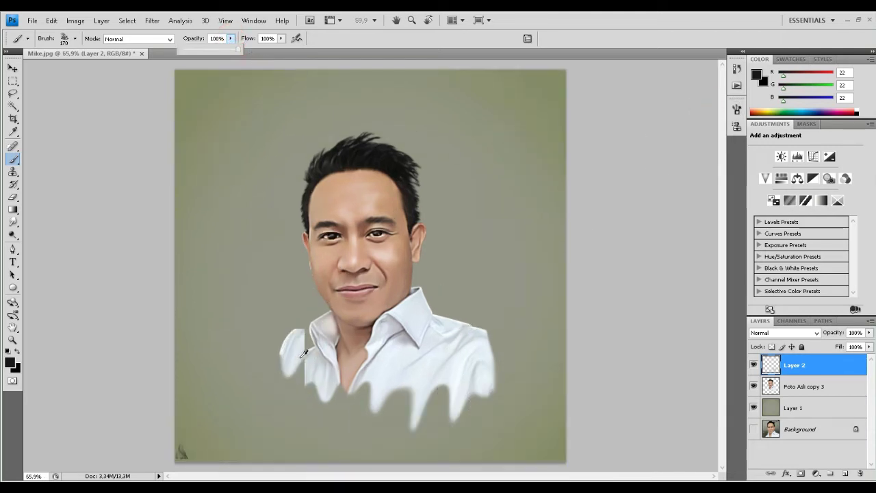
pyautogui.scroll(3, 303, 352)
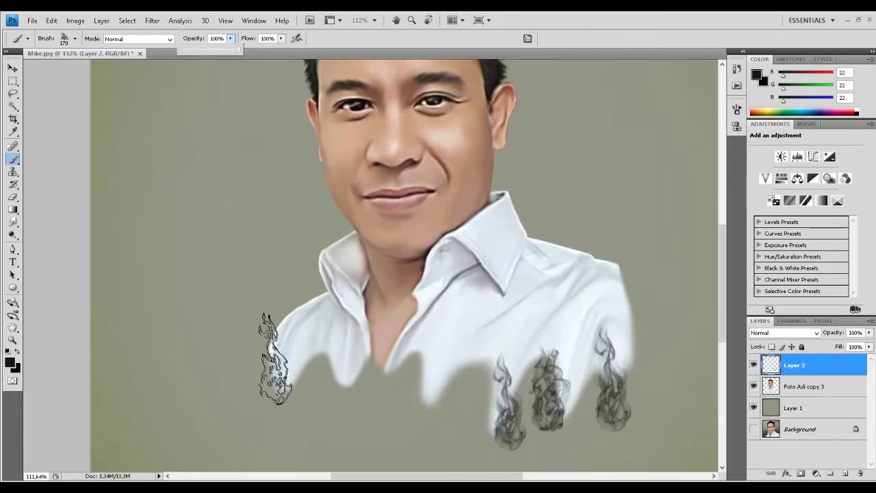
# Stamp smoke wisps across the shirt's left, right edge and lower middle at brush size 250
pyautogui.click(274, 356)
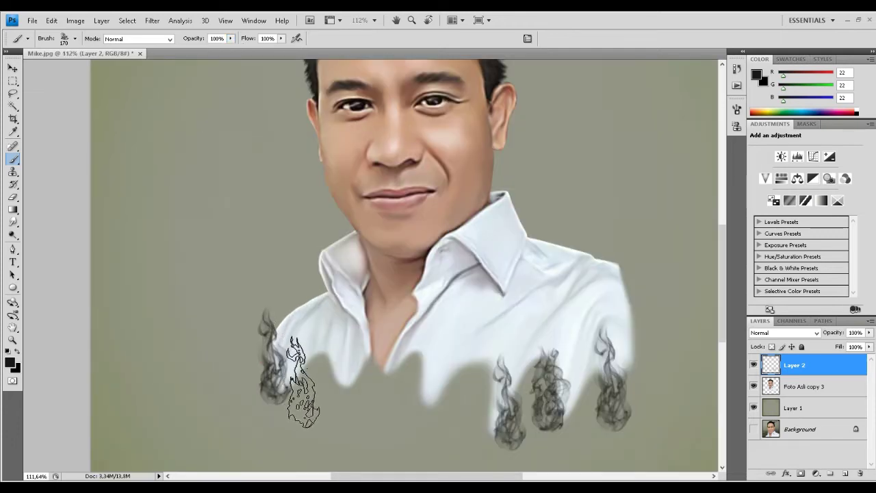
pyautogui.click(296, 380)
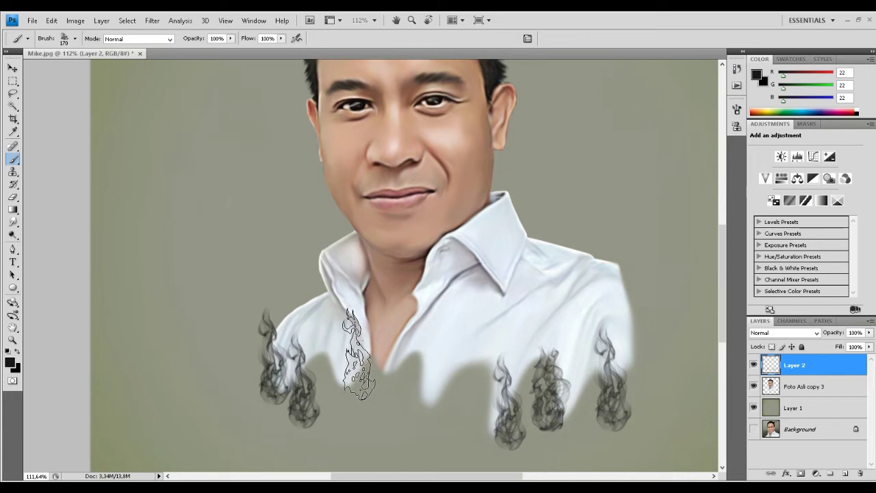
pyautogui.press(']')
pyautogui.press(']')
pyautogui.press(']')
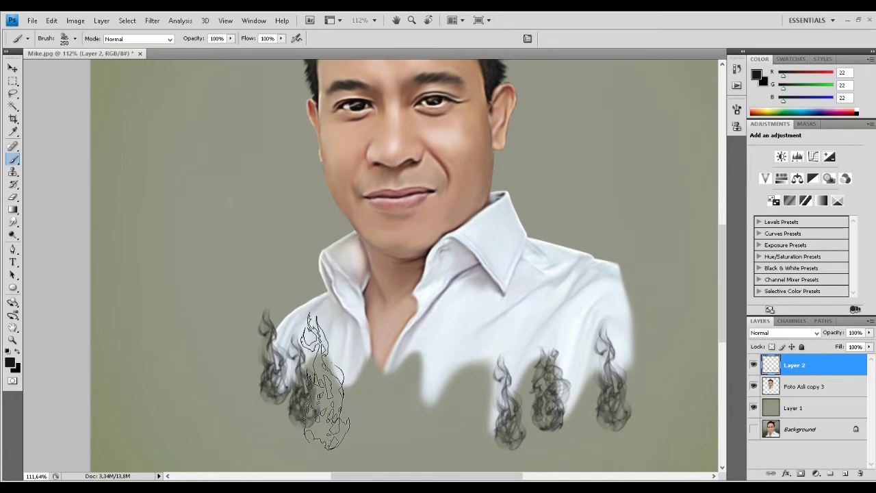
pyautogui.click(326, 379)
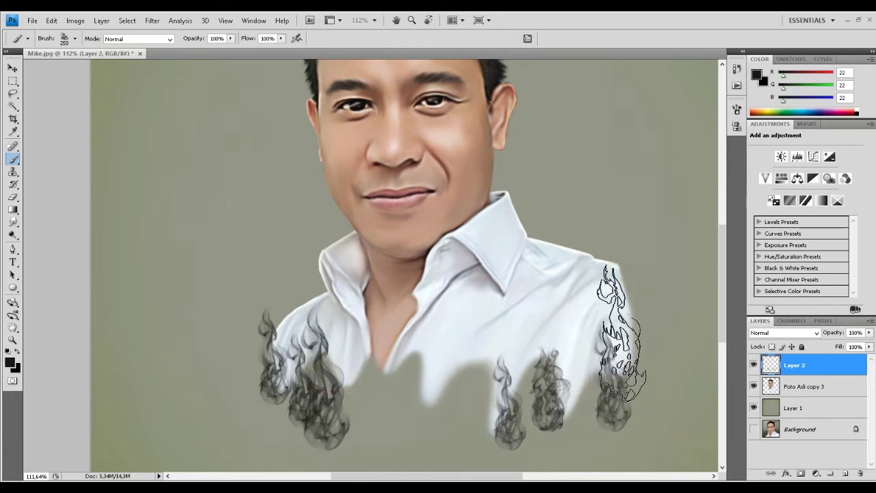
pyautogui.click(641, 324)
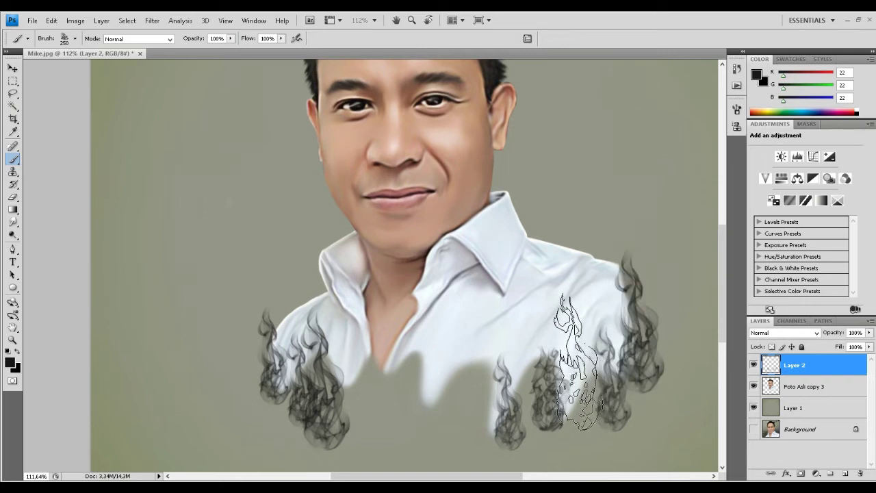
pyautogui.click(586, 396)
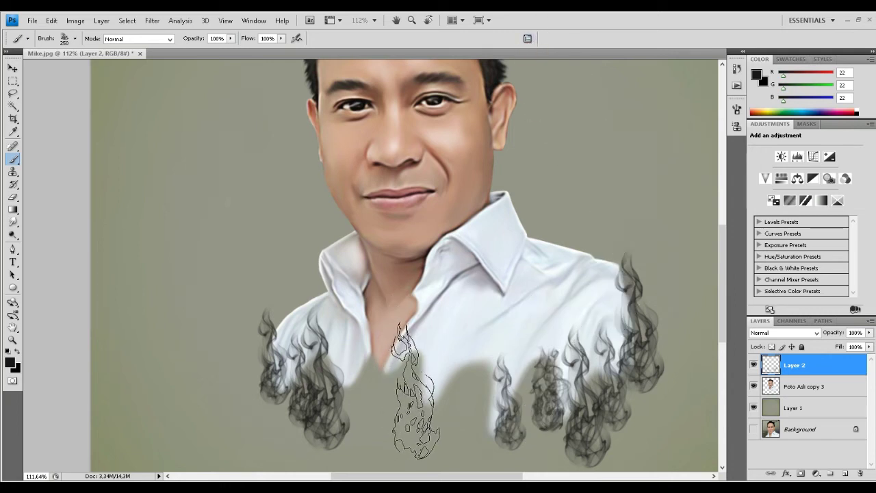
pyautogui.click(413, 377)
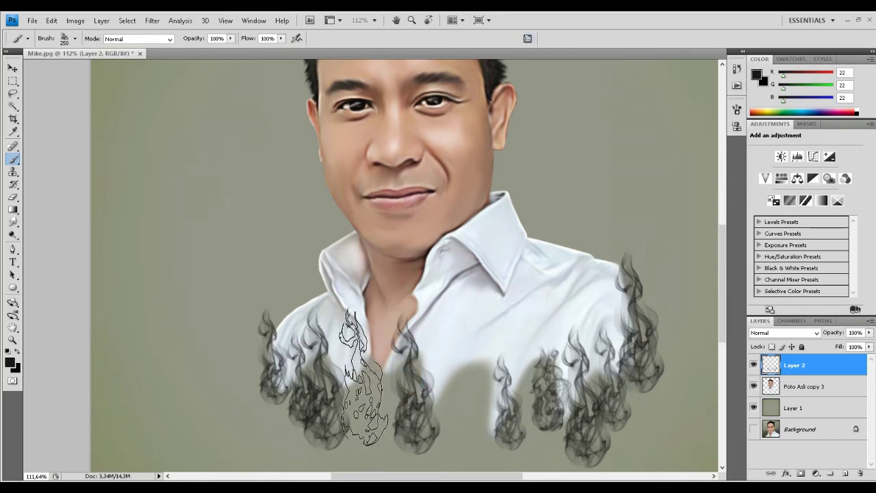
pyautogui.click(370, 375)
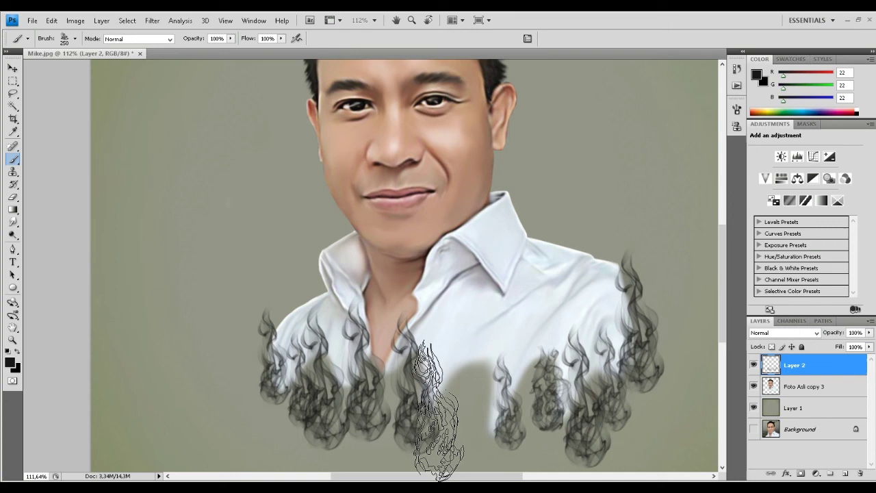
# Stamp smoke along the shirt bottom and below the neckline, alternating brush size 200 and 300
pyautogui.press('[')
pyautogui.click(444, 389)
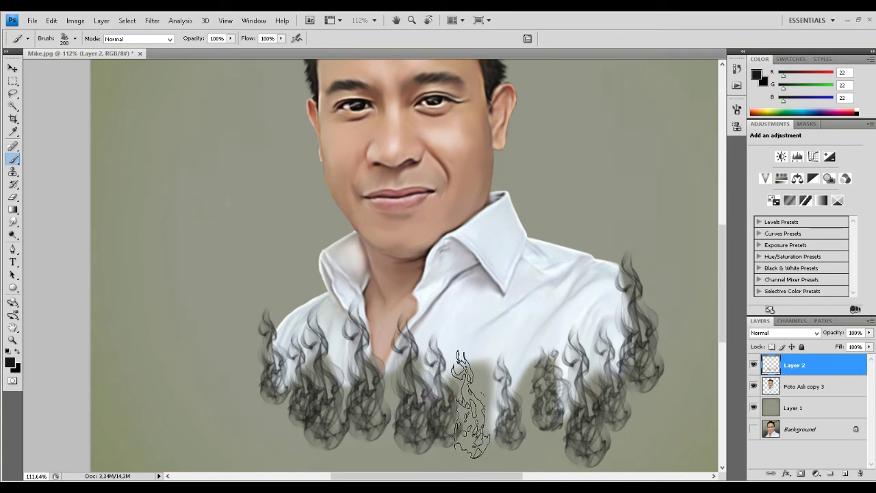
pyautogui.press(']')
pyautogui.press(']')
pyautogui.click(476, 389)
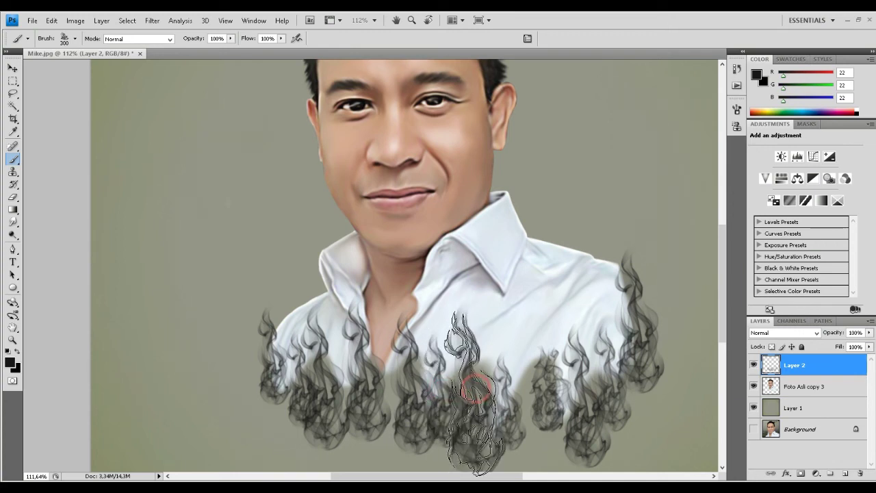
pyautogui.click(386, 413)
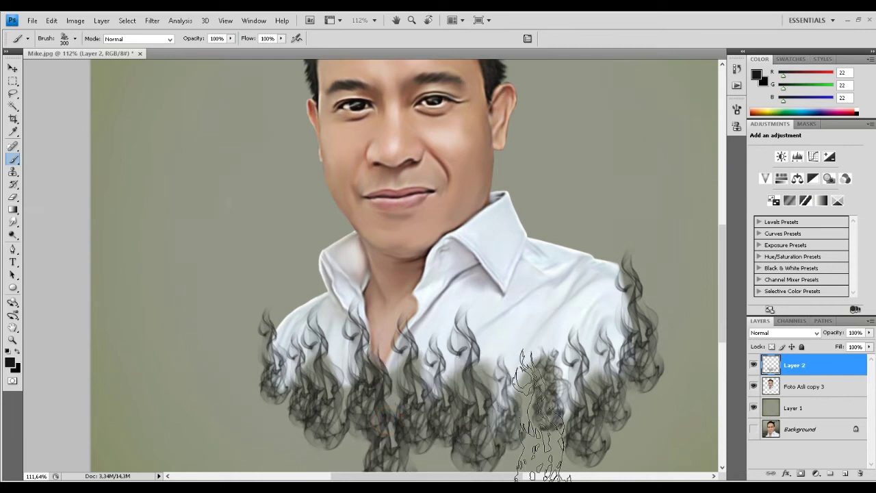
# Layer darker smoke along the shirt's right side and left edge with a smaller brush
pyautogui.click(541, 411)
pyautogui.click(627, 410)
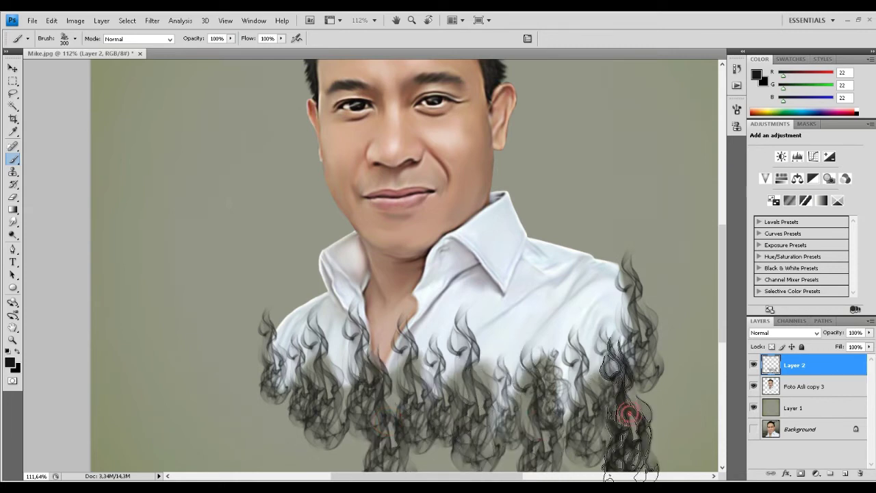
pyautogui.click(580, 415)
pyautogui.click(665, 404)
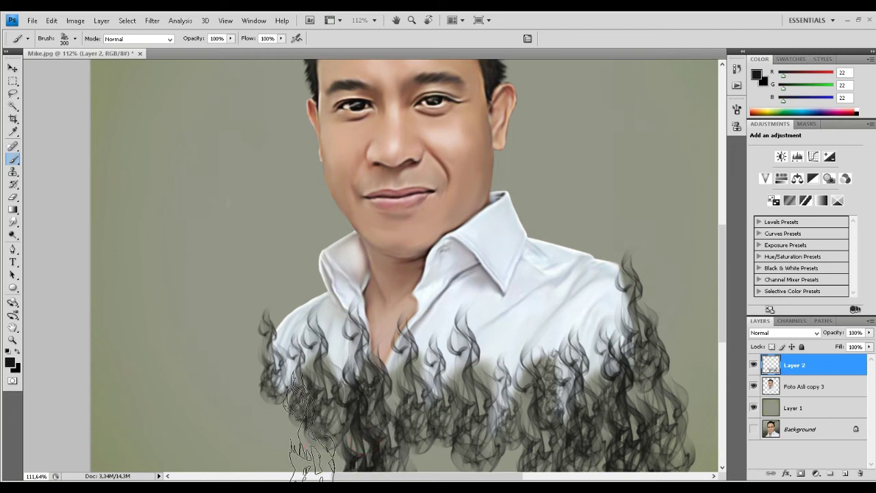
pyautogui.press('[')
pyautogui.press('[')
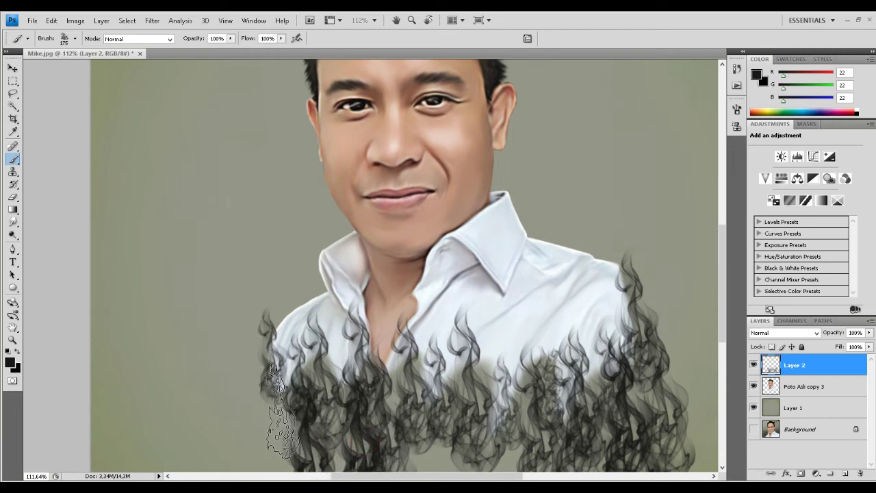
pyautogui.click(283, 414)
pyautogui.press('[')
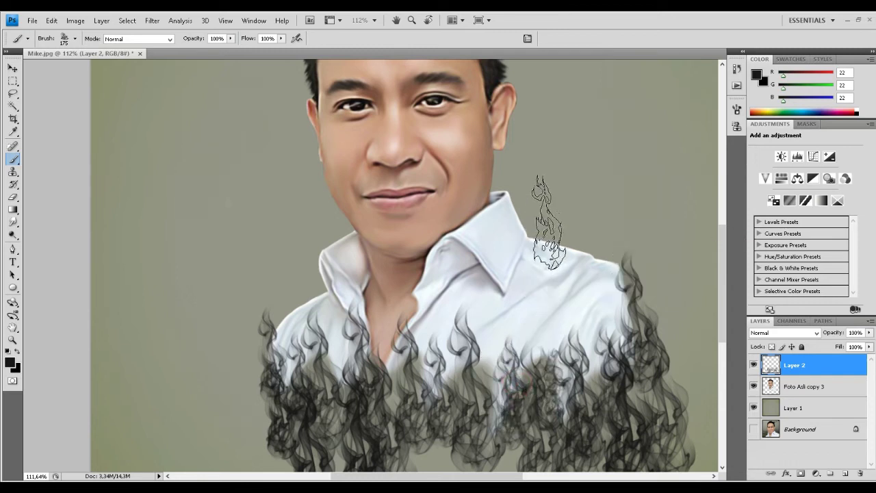
pyautogui.keyDown('alt'); pyautogui.scroll(-2, 548, 206); pyautogui.keyUp('alt')
pyautogui.keyDown('alt'); pyautogui.scroll(-1, 548, 205); pyautogui.keyUp('alt')
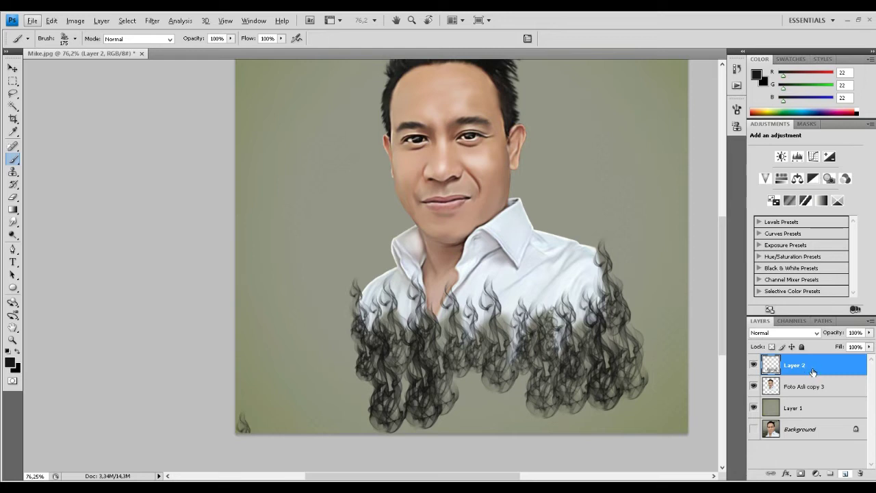
# On a new layer, paint tall 400 px smoke wisps over the left shirt and right shoulder
pyautogui.click(847, 473)
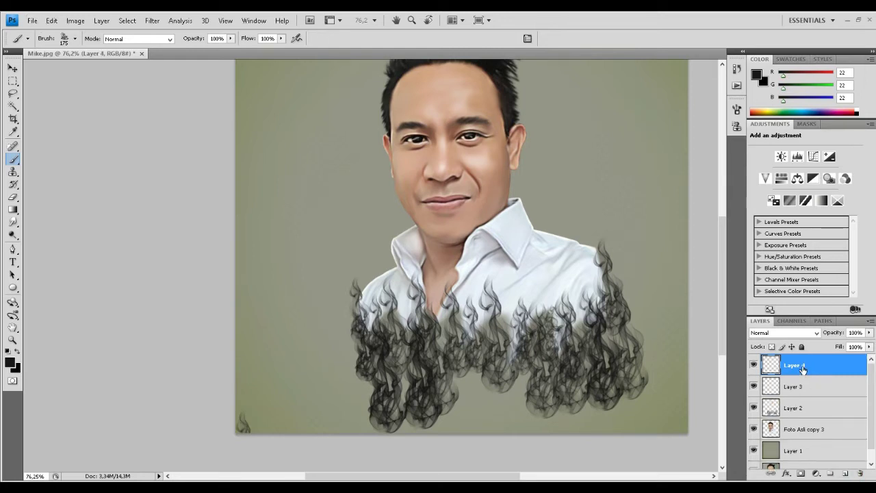
pyautogui.press(']')
pyautogui.press(']')
pyautogui.press(']')
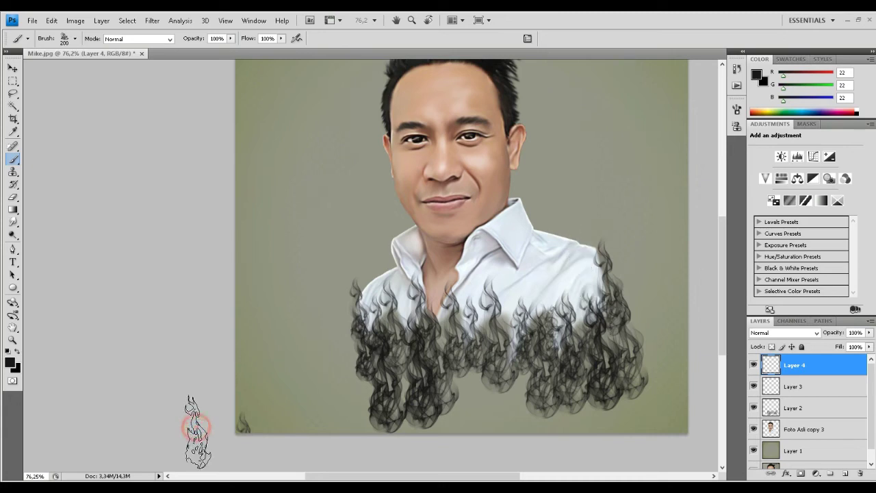
pyautogui.press(']')
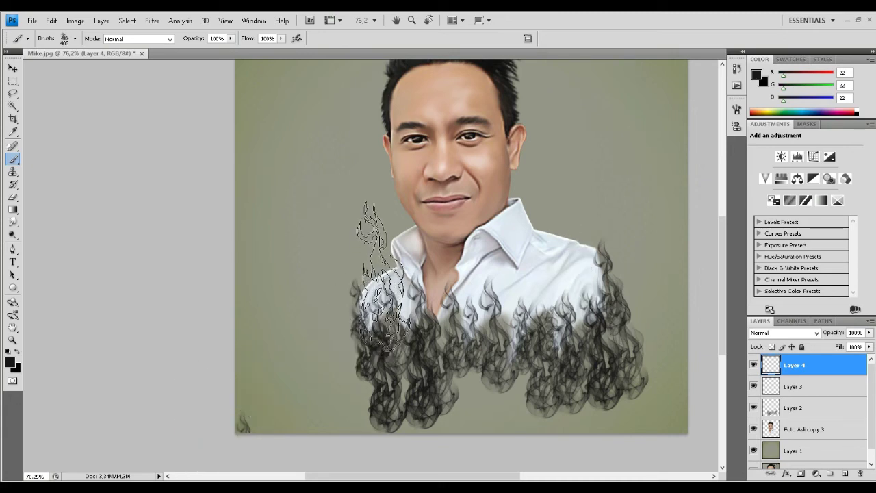
pyautogui.click(382, 277)
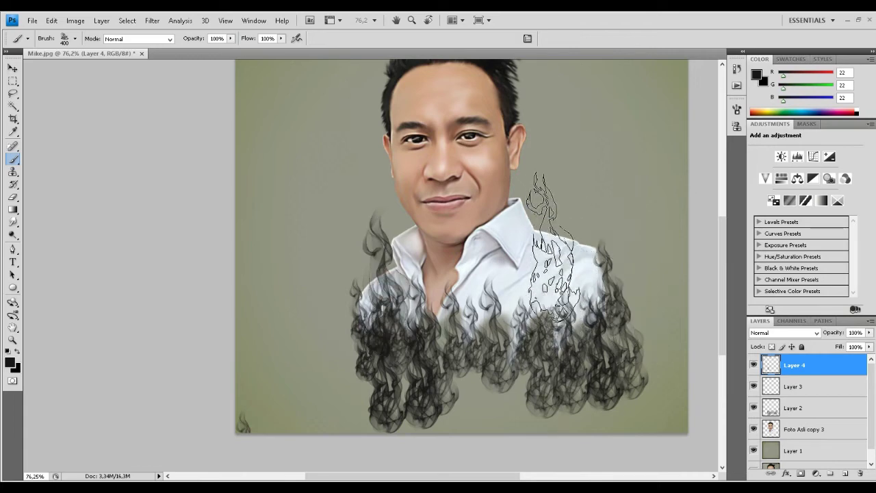
pyautogui.click(555, 244)
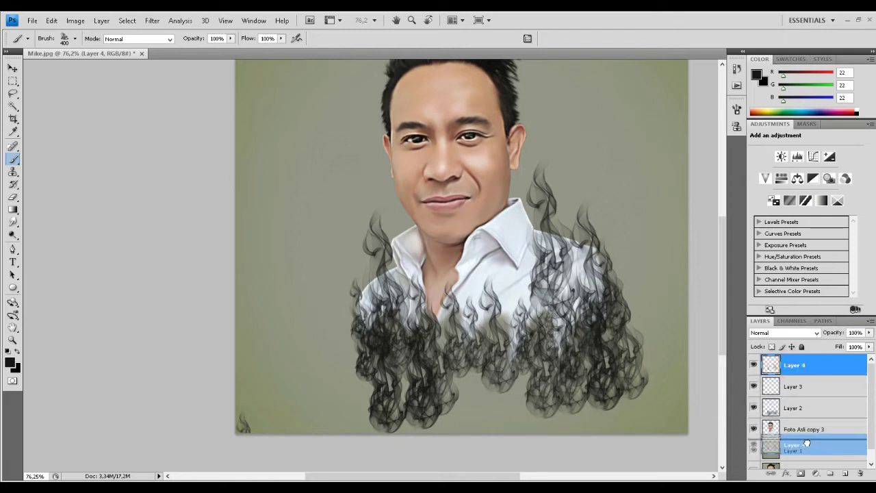
# Move Layer 4 below Foto Asli copy 3 and add another smoke wisp to the lower shirt on Layer 2
pyautogui.moveTo(791, 368); pyautogui.dragTo(808, 438)
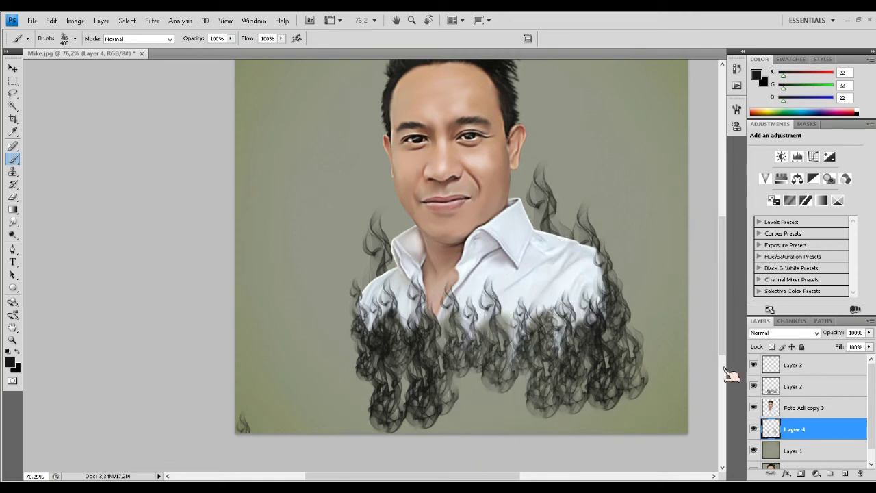
pyautogui.click(786, 388)
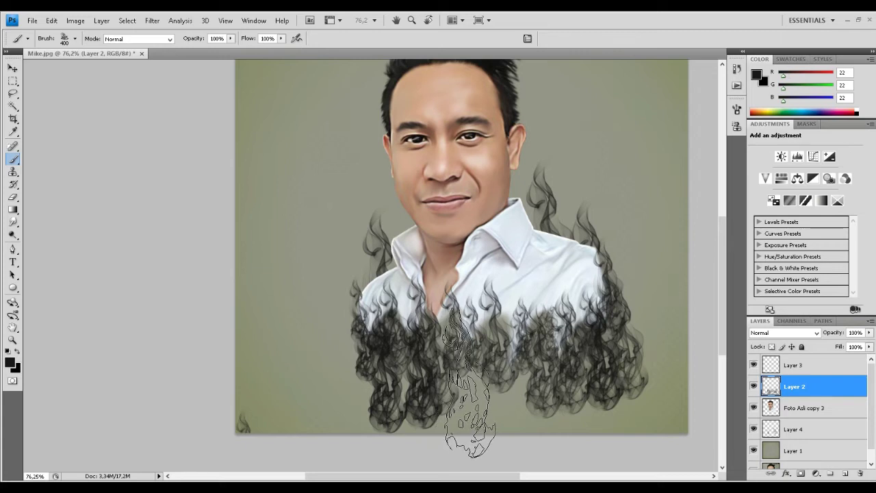
pyautogui.click(469, 378)
pyautogui.click(515, 418)
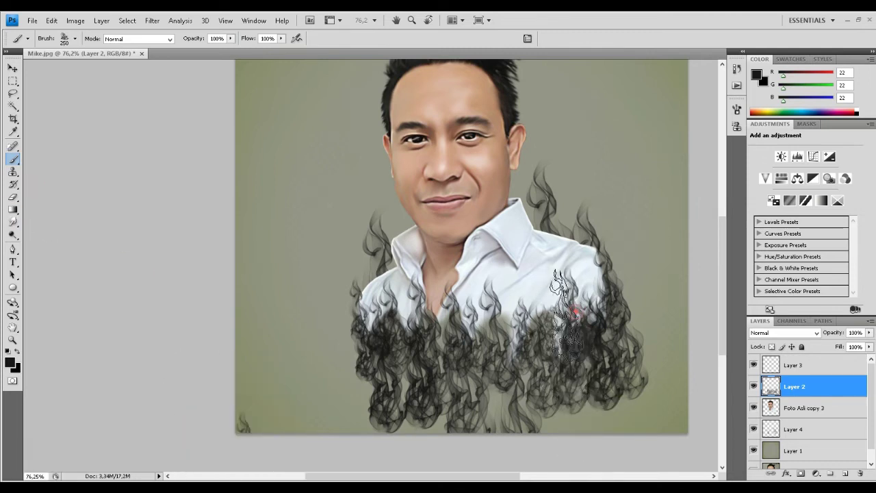
pyautogui.press('[')
pyautogui.press('[')
pyautogui.press('[')
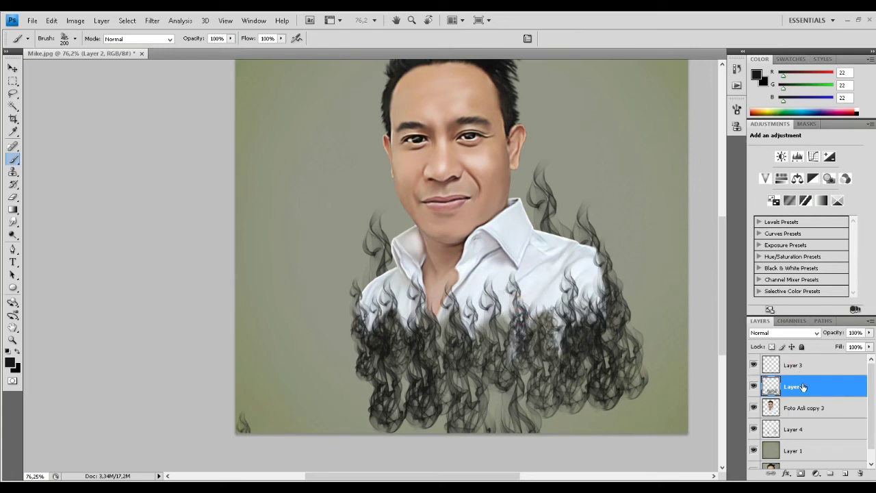
pyautogui.click(807, 433)
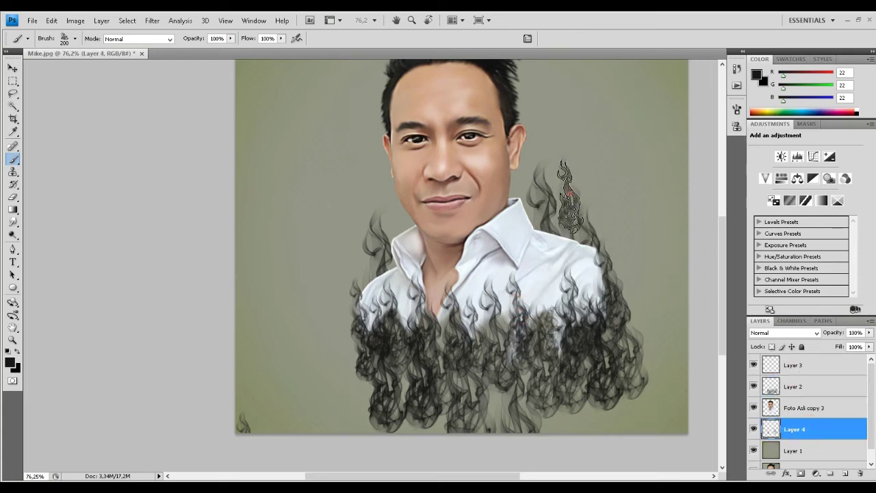
# On Layer 4, stamp dark smoke plumes around the neck, both sides of the face, the shirt and chest, enlarging the brush to 800 px
pyautogui.click(400, 212)
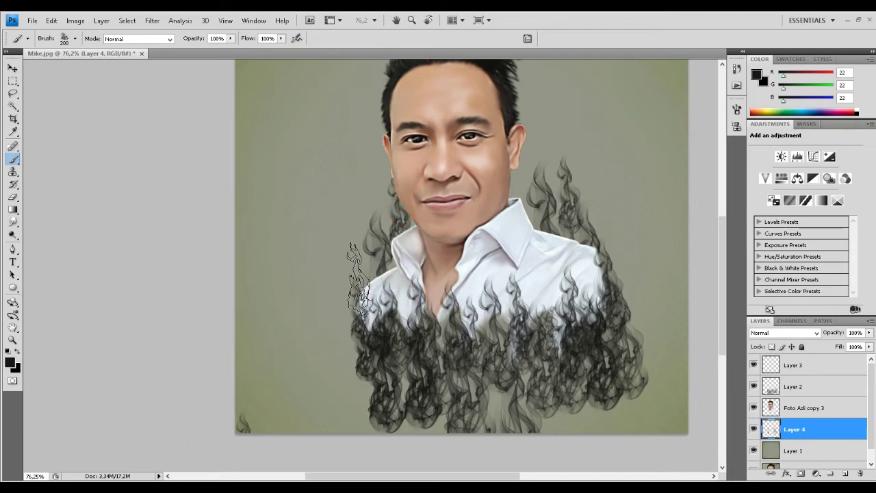
pyautogui.click(356, 281)
pyautogui.scroll(1, 503, 321)
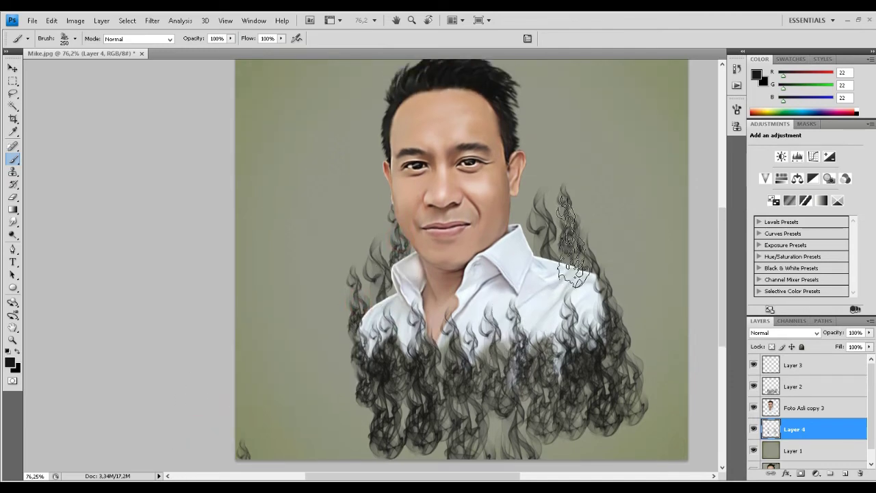
pyautogui.press(']')
pyautogui.press(']')
pyautogui.press(']')
pyautogui.press(']')
pyautogui.press(']')
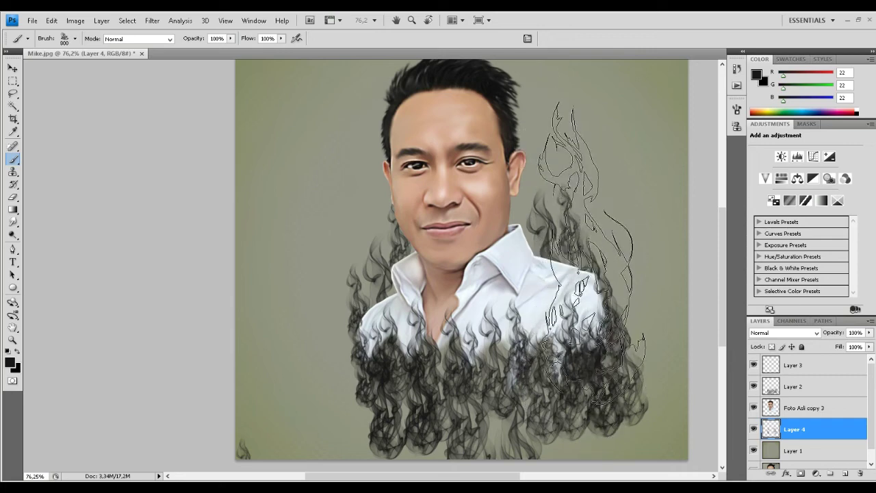
pyautogui.click(592, 240)
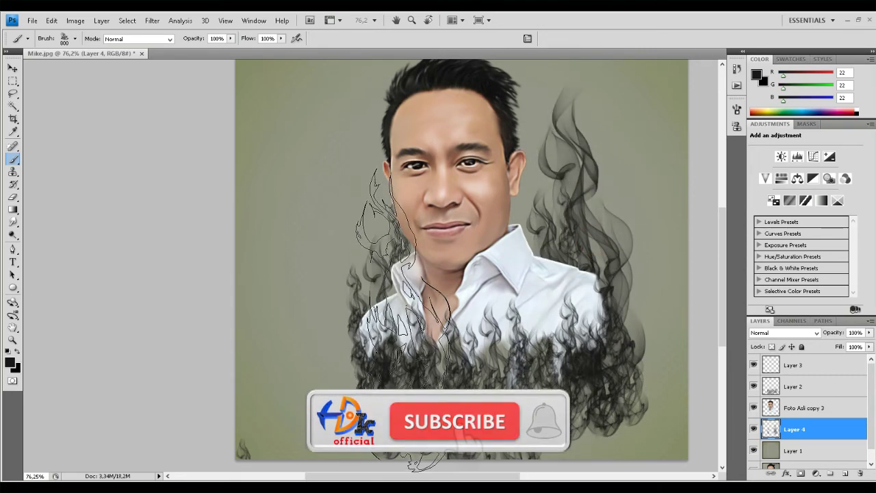
pyautogui.click(389, 265)
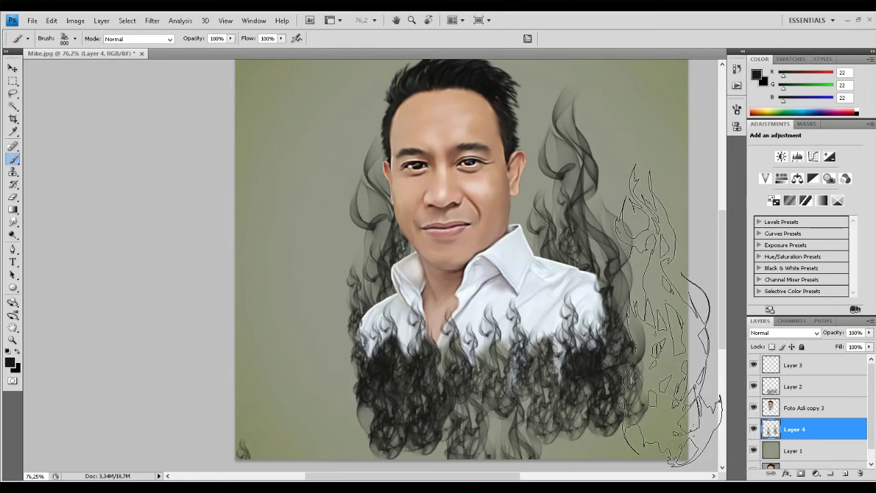
pyautogui.scroll(-1, 342, 302)
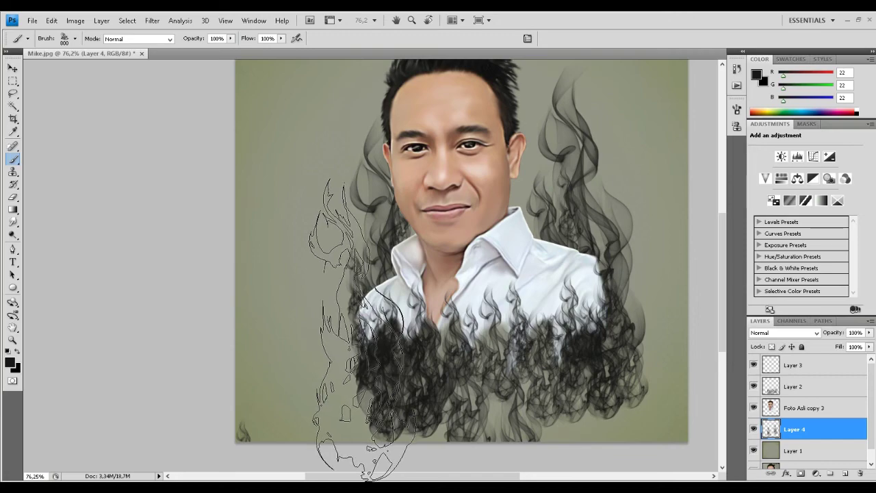
pyautogui.click(349, 312)
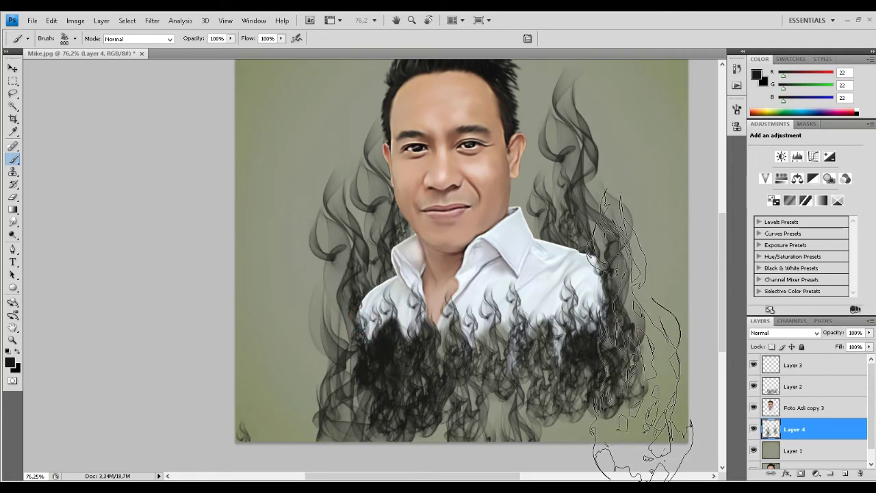
pyautogui.click(639, 333)
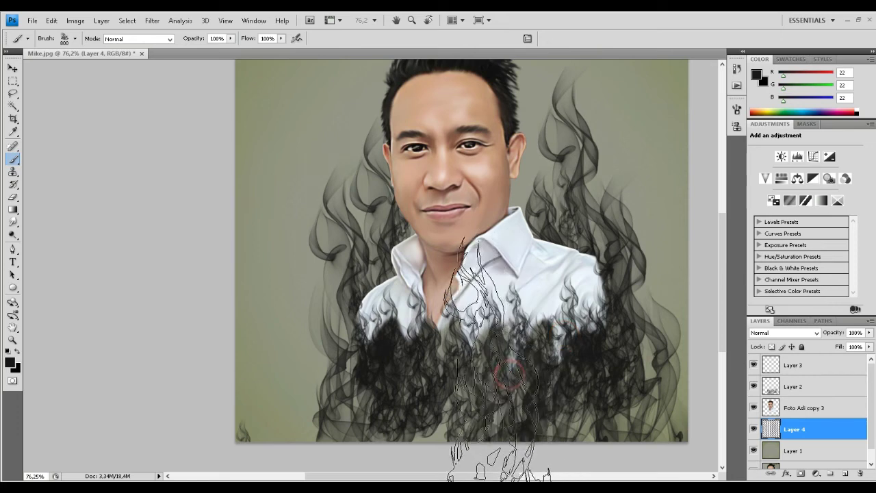
pyautogui.click(351, 403)
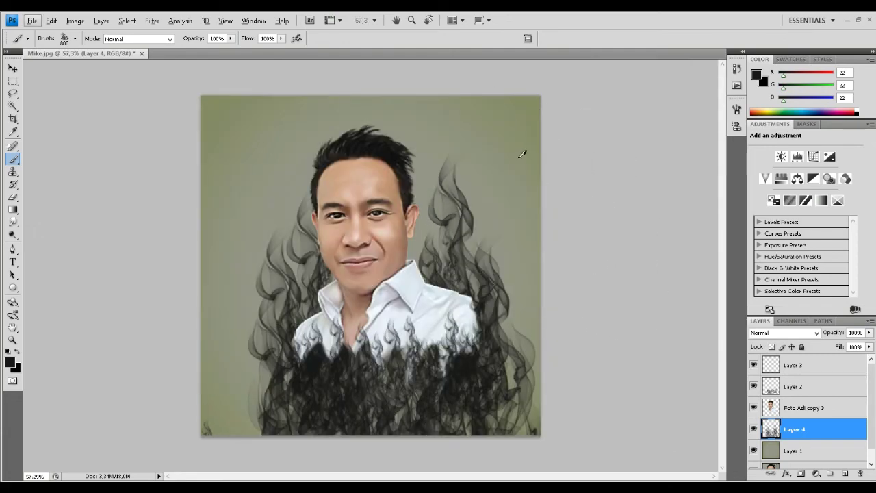
# Sample the olive background colour and paint it over the dark smoke at the lower left
pyautogui.keyDown('alt'); pyautogui.click(527, 127); pyautogui.keyUp('alt')
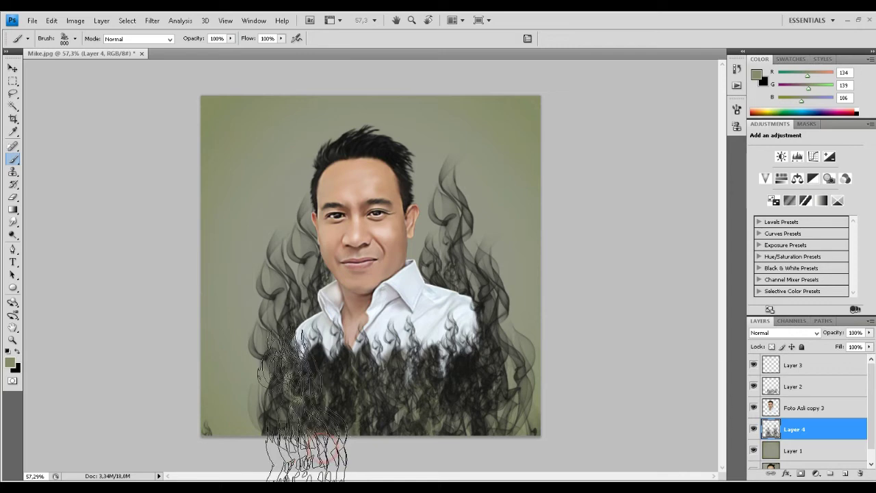
pyautogui.moveTo(293, 432); pyautogui.dragTo(499, 390)
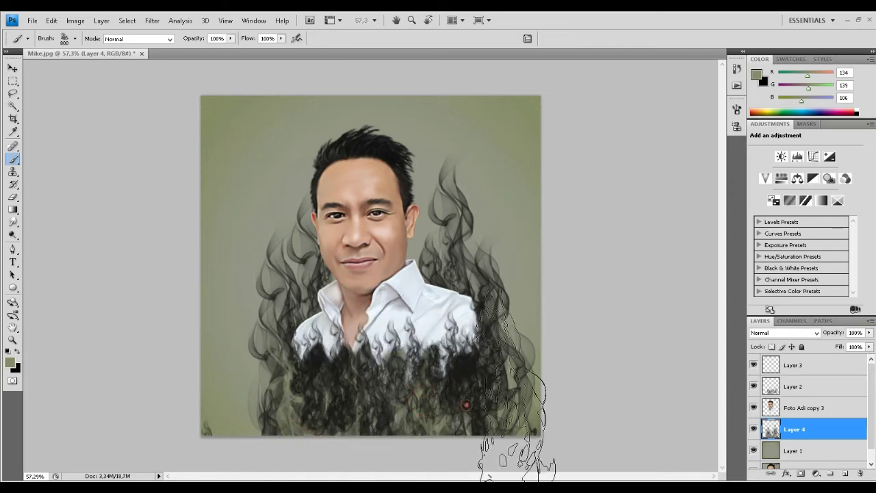
pyautogui.press('[')
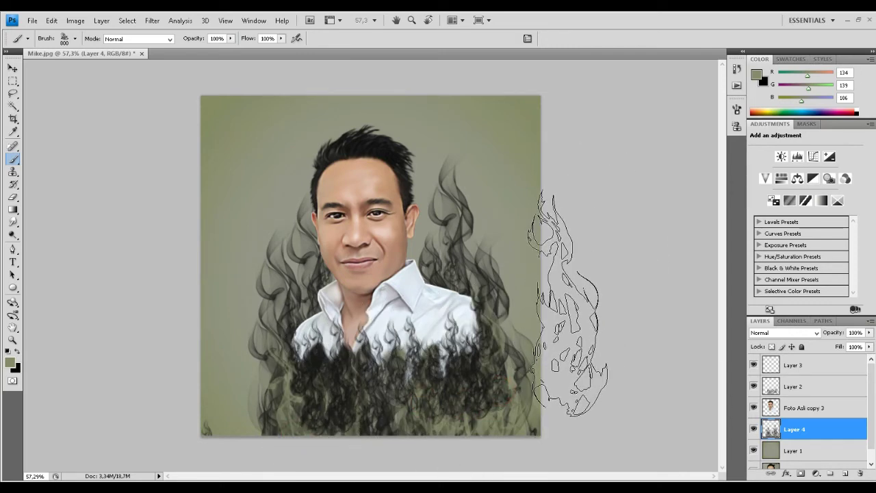
# Set the Eraser to an 89 px tip and erase Layer 4's smoke along the bottom edge
pyautogui.click(13, 195)
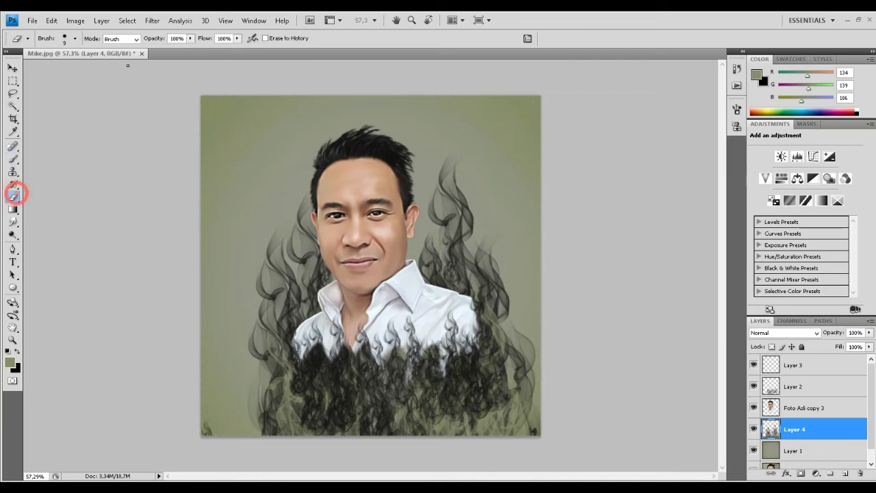
pyautogui.click(74, 39)
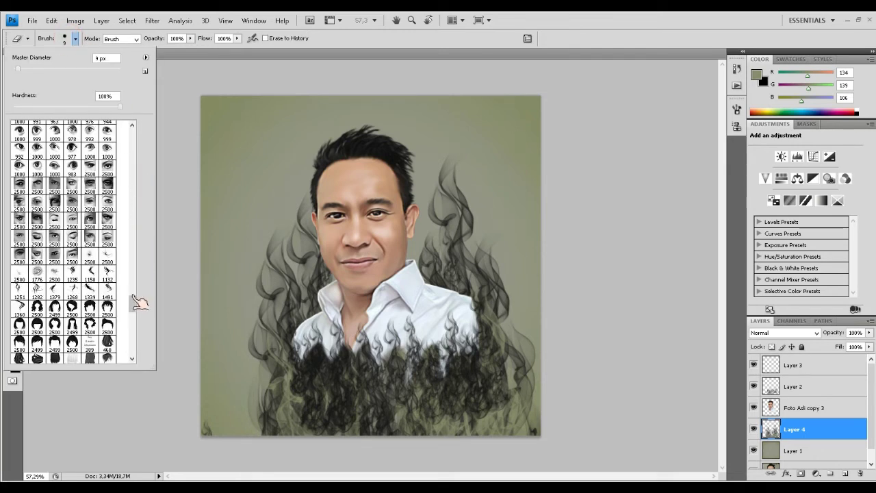
pyautogui.click(55, 272)
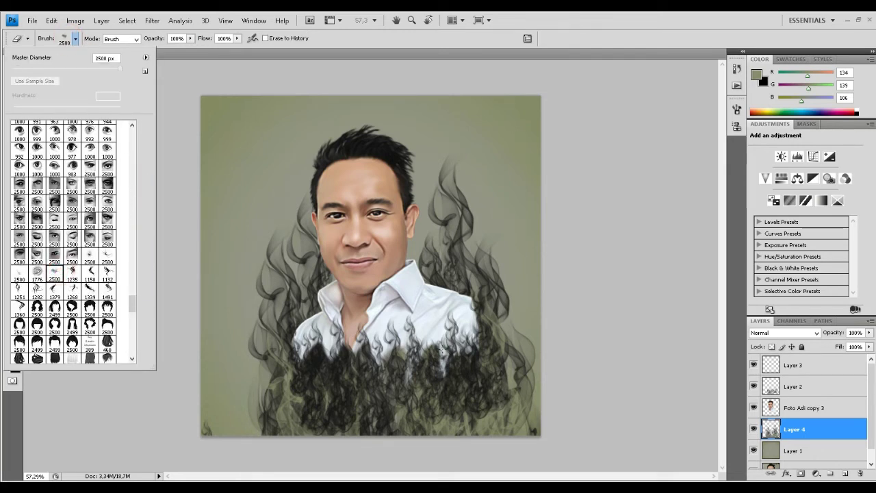
pyautogui.rightClick(441, 349)
pyautogui.moveTo(512, 175); pyautogui.dragTo(503, 176)
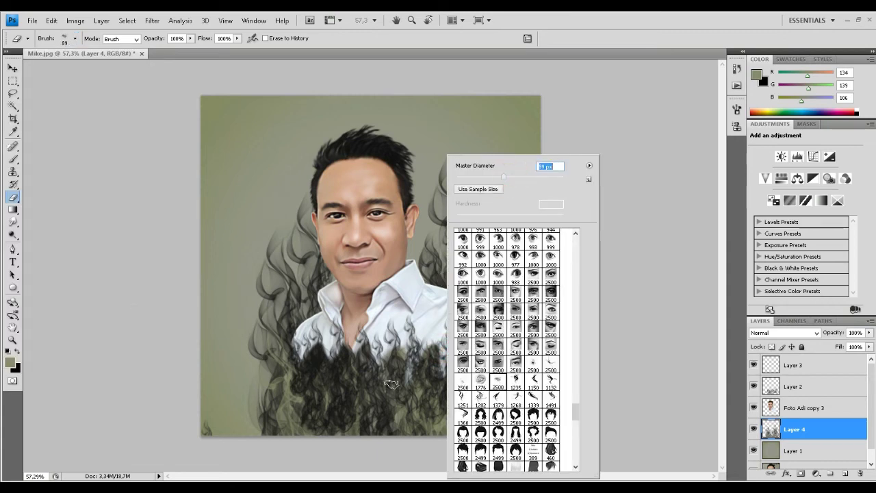
pyautogui.click(394, 429)
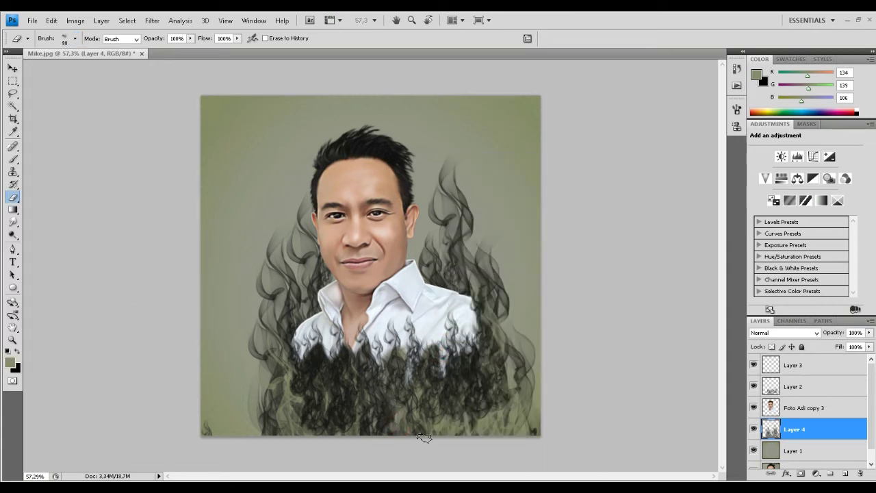
pyautogui.click(505, 432)
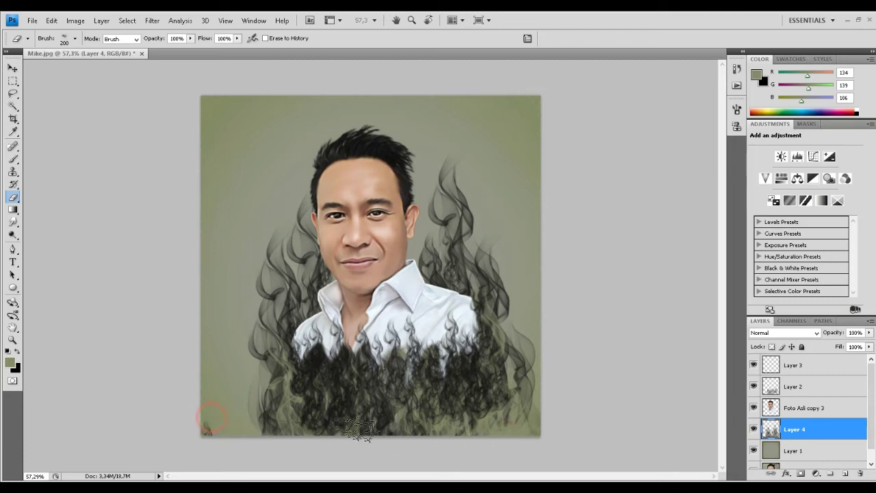
pyautogui.moveTo(209, 418); pyautogui.dragTo(305, 442)
pyautogui.moveTo(376, 427); pyautogui.dragTo(521, 438)
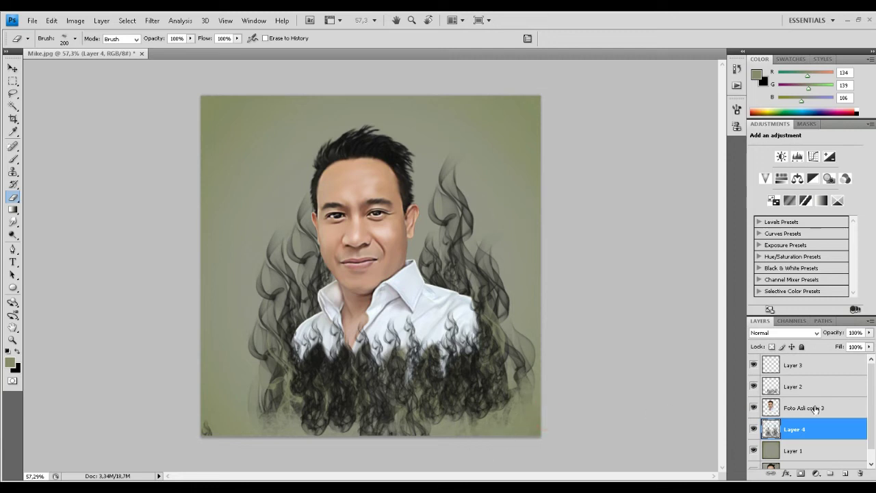
# On Layer 2, erase the smoke along the bottom edge and lower-left corner, then reselect Layer 4
pyautogui.click(810, 384)
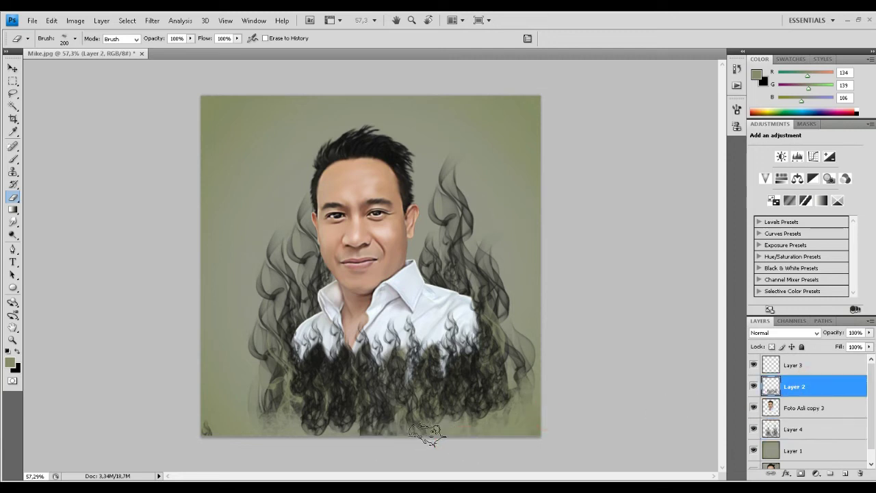
pyautogui.moveTo(323, 431); pyautogui.dragTo(522, 425)
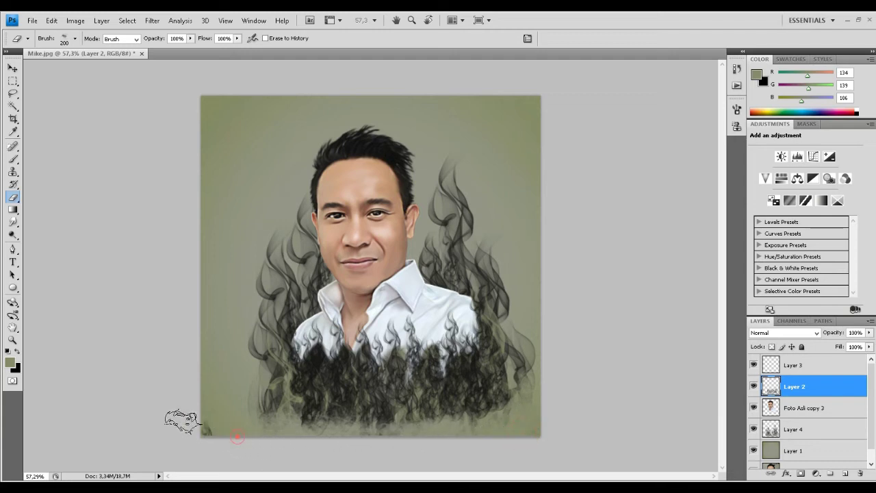
pyautogui.moveTo(206, 429); pyautogui.dragTo(216, 428)
pyautogui.click(482, 445)
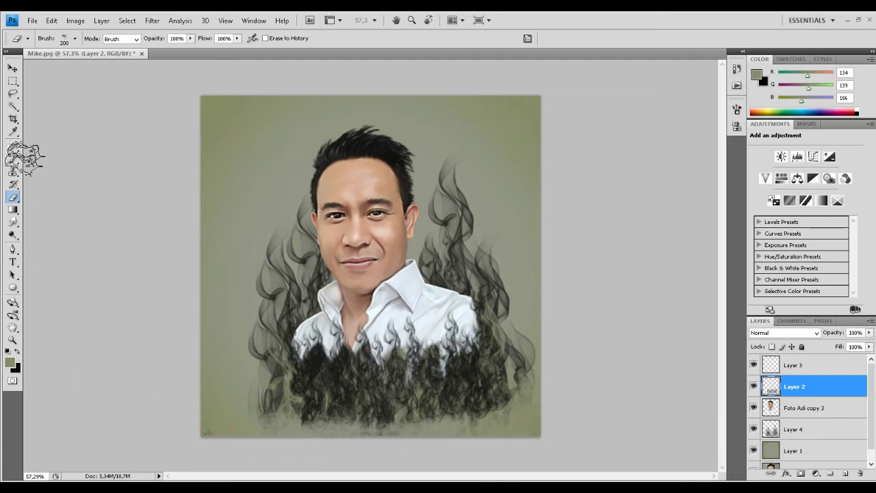
pyautogui.click(205, 423)
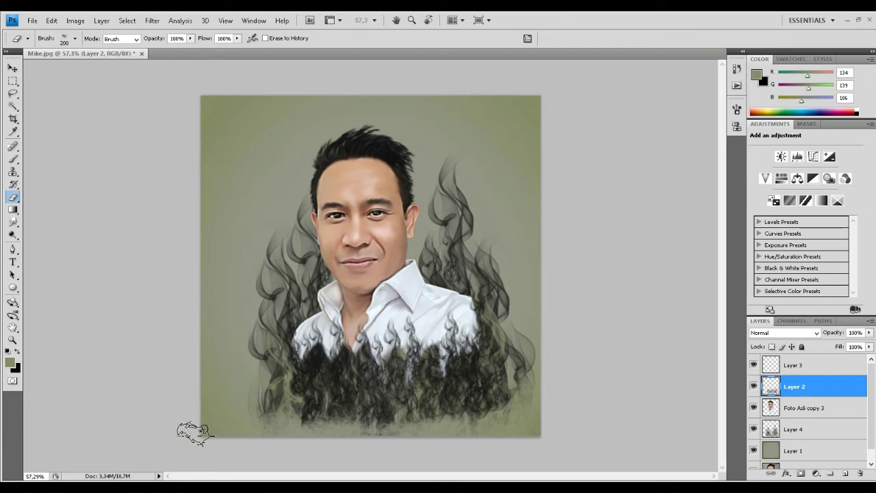
pyautogui.click(198, 436)
pyautogui.moveTo(269, 436); pyautogui.dragTo(415, 433)
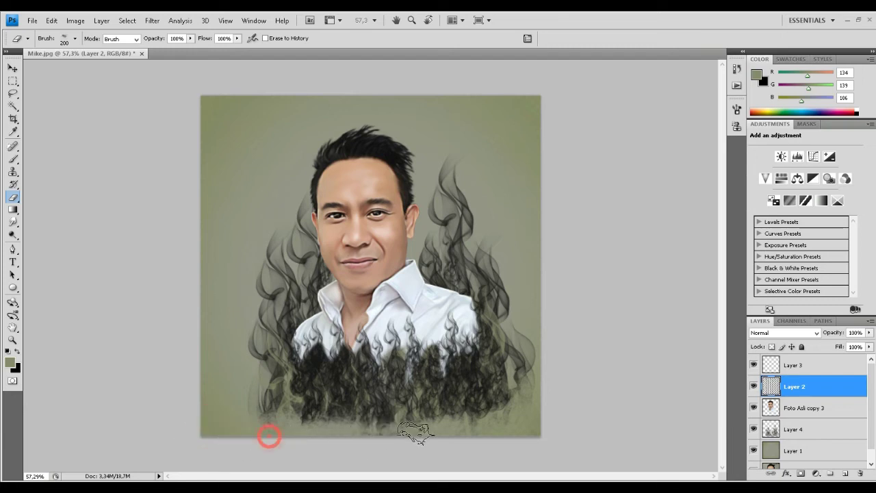
pyautogui.click(383, 440)
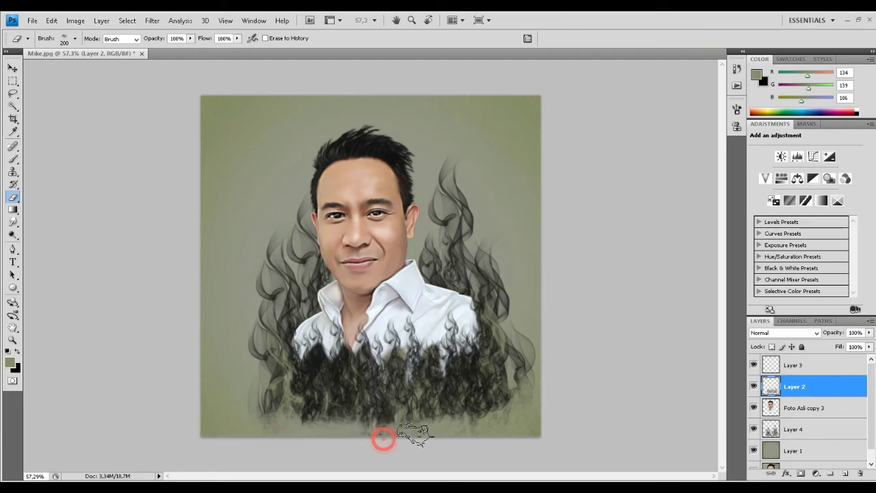
pyautogui.click(797, 429)
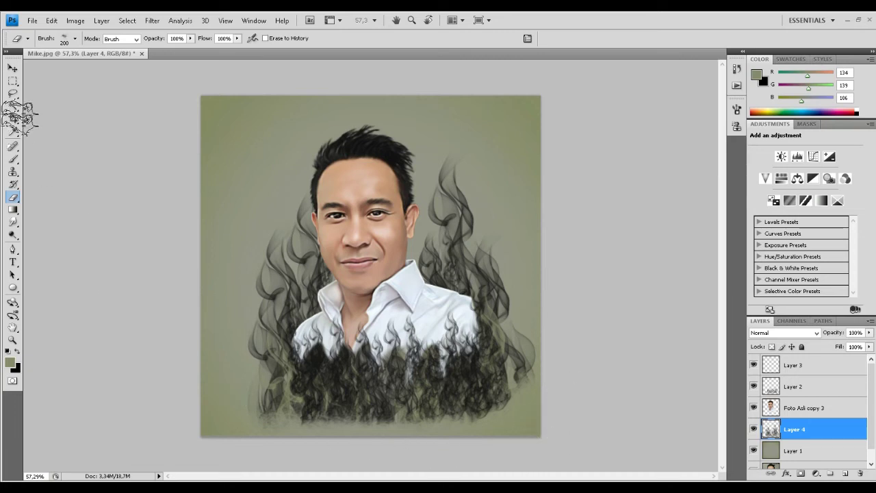
pyautogui.click(12, 67)
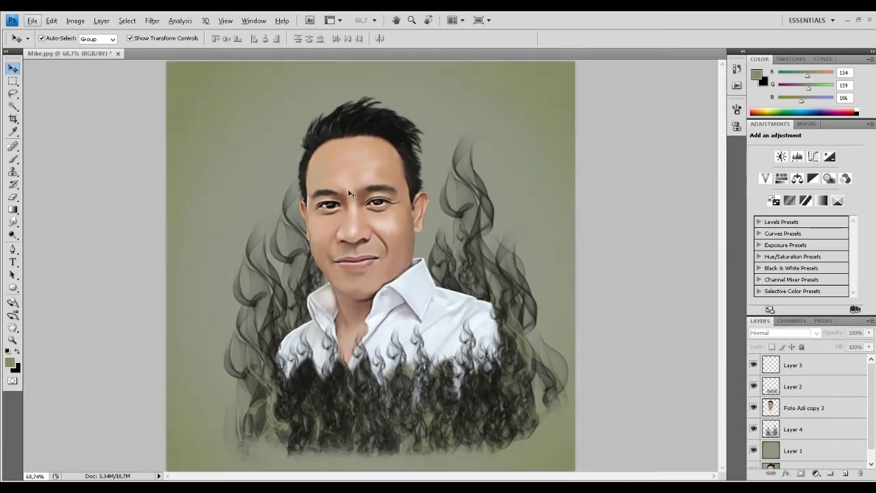
# Apply Brightness/Contrast to Foto Asli copy 3 with Brightness 12 and Contrast -22
pyautogui.click(349, 194)
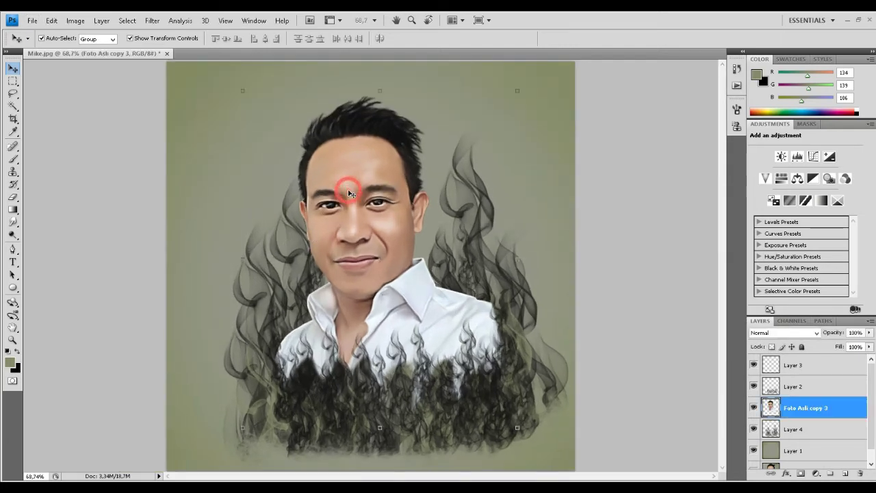
pyautogui.click(75, 20)
pyautogui.moveTo(92, 49)
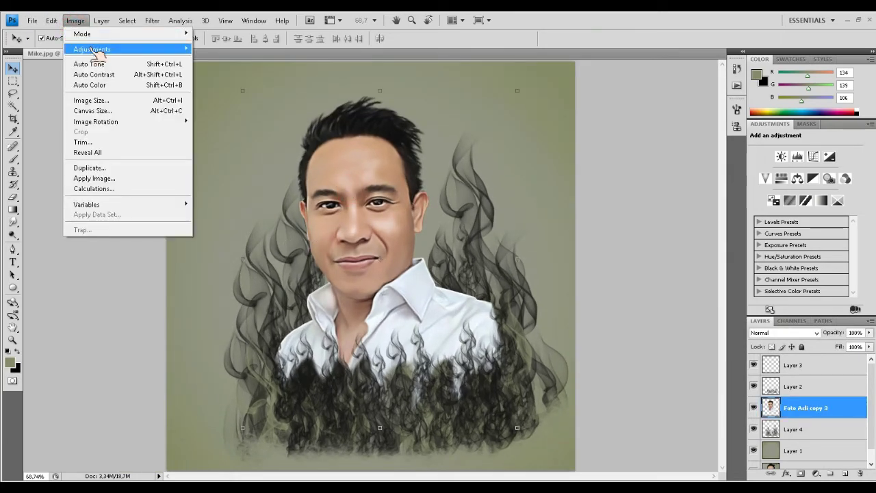
pyautogui.click(228, 50)
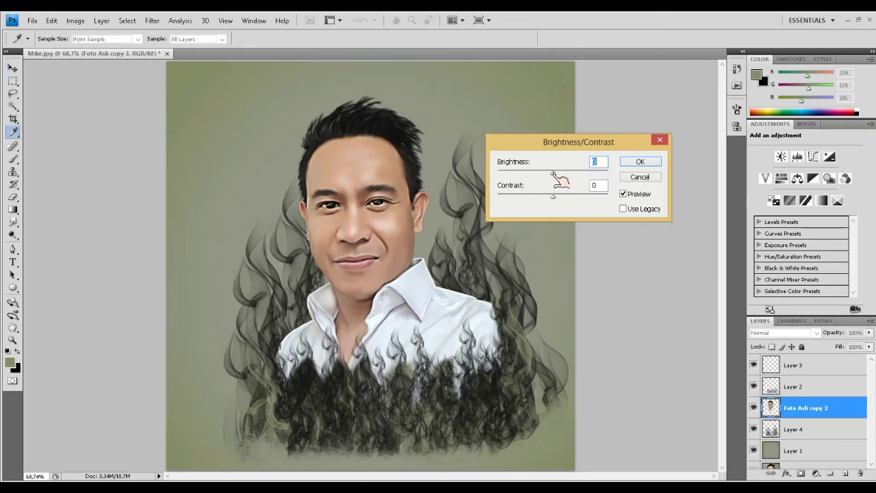
pyautogui.moveTo(553, 172); pyautogui.dragTo(550, 173)
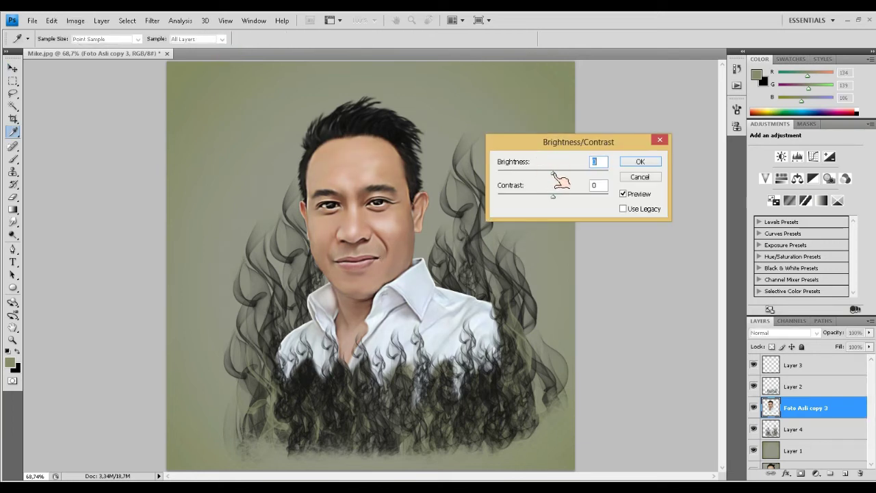
pyautogui.moveTo(558, 177); pyautogui.dragTo(559, 177)
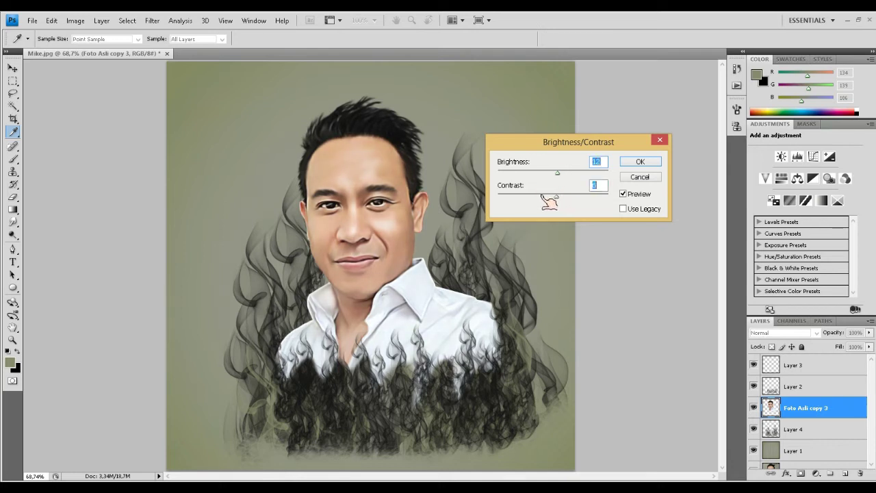
pyautogui.click(531, 196)
pyautogui.click(358, 343)
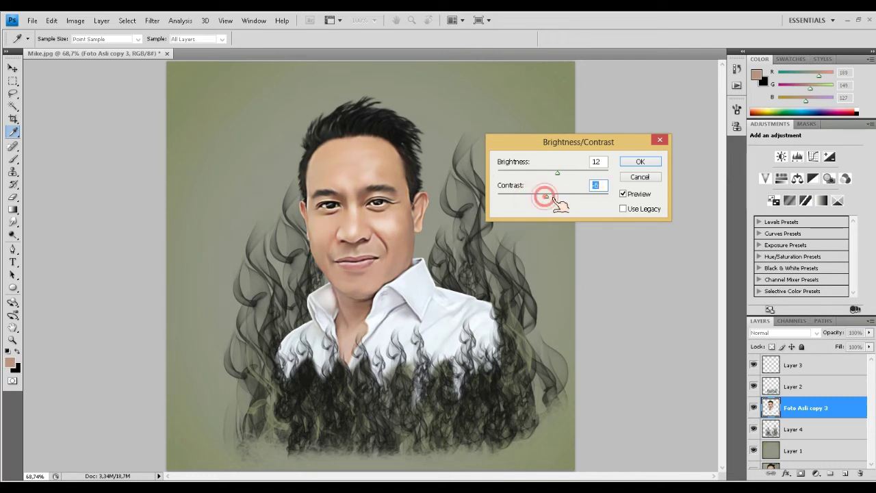
pyautogui.click(643, 161)
pyautogui.press('v')
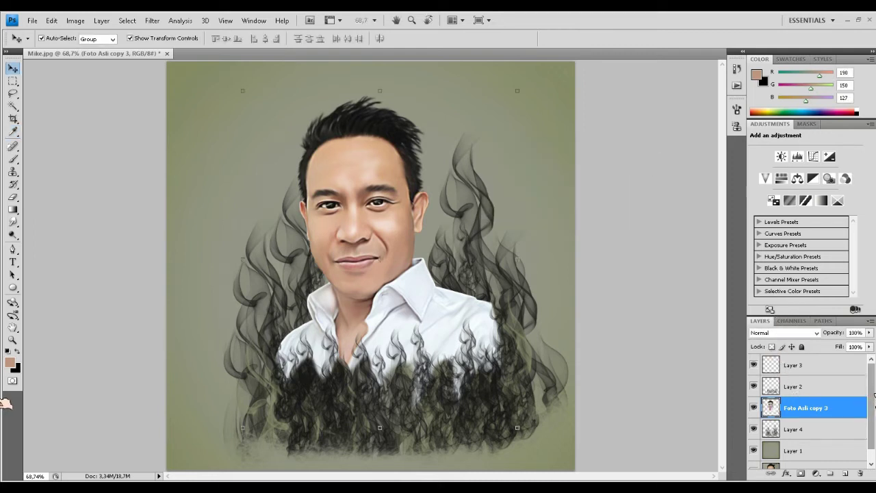
# Remove the empty Layer 3 and group Layer 2, Foto Asli copy 3 and Layer 4 into Group 1
pyautogui.click(794, 370)
pyautogui.hotkey('ctrl', 'e')
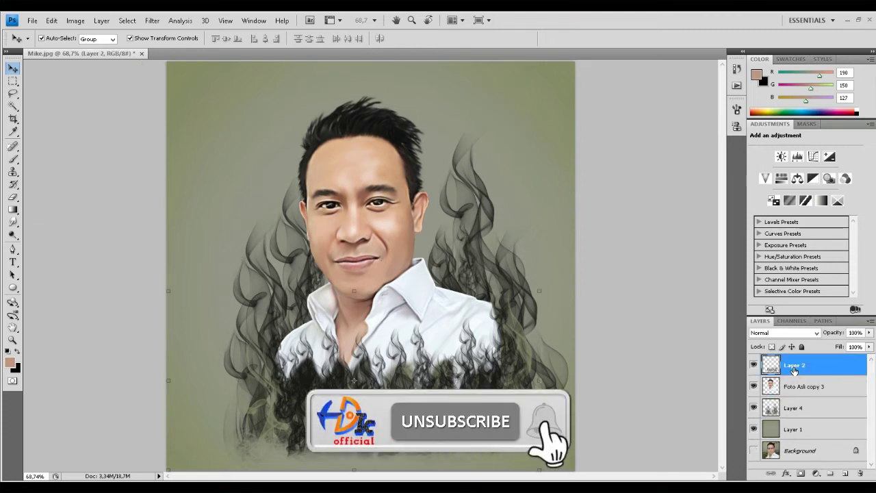
pyautogui.keyDown('shift'); pyautogui.click(798, 411); pyautogui.keyUp('shift')
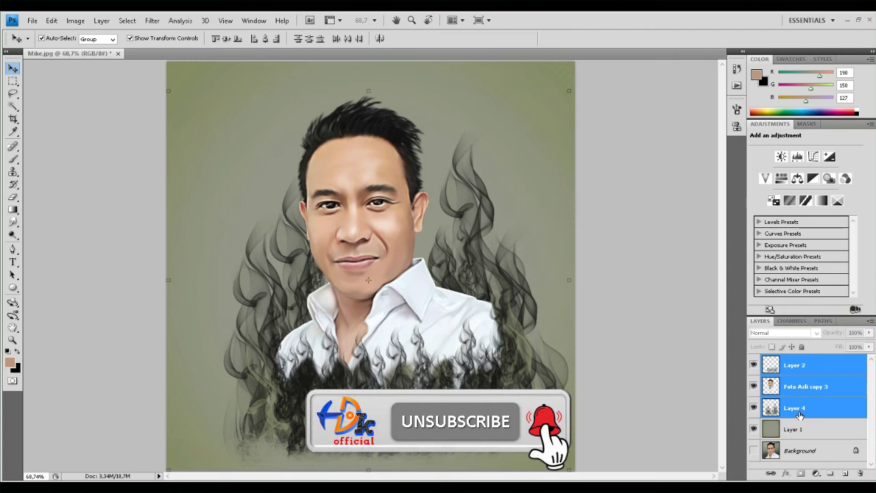
pyautogui.hotkey('ctrl', 'g')
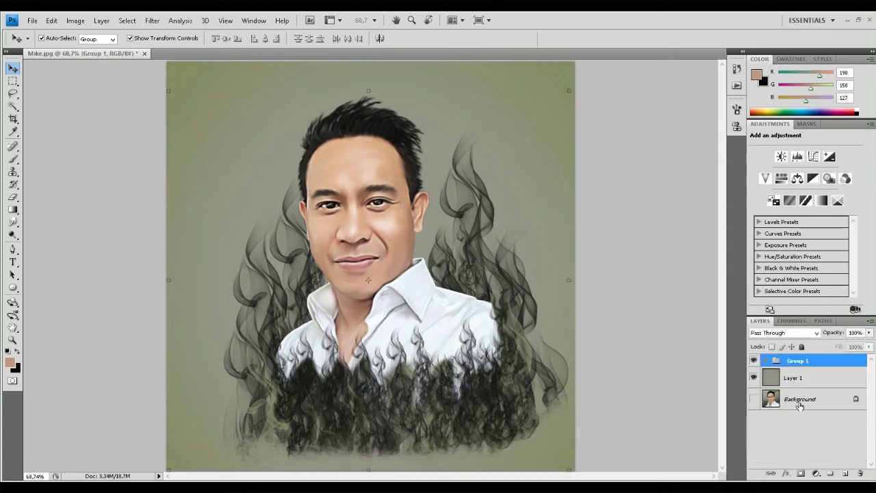
# Duplicate Group 1 as Group 1 copy, hide the original, and merge the copy's three layers into one
pyautogui.rightClick(793, 365)
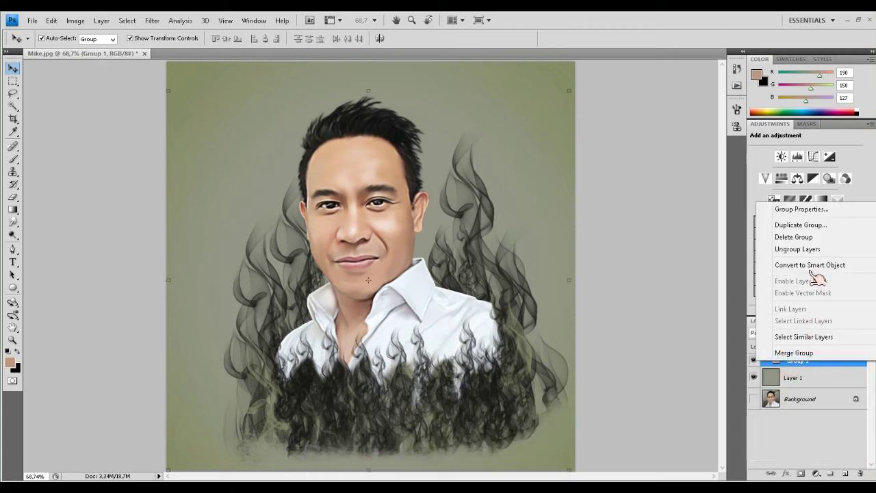
pyautogui.click(808, 225)
pyautogui.click(534, 159)
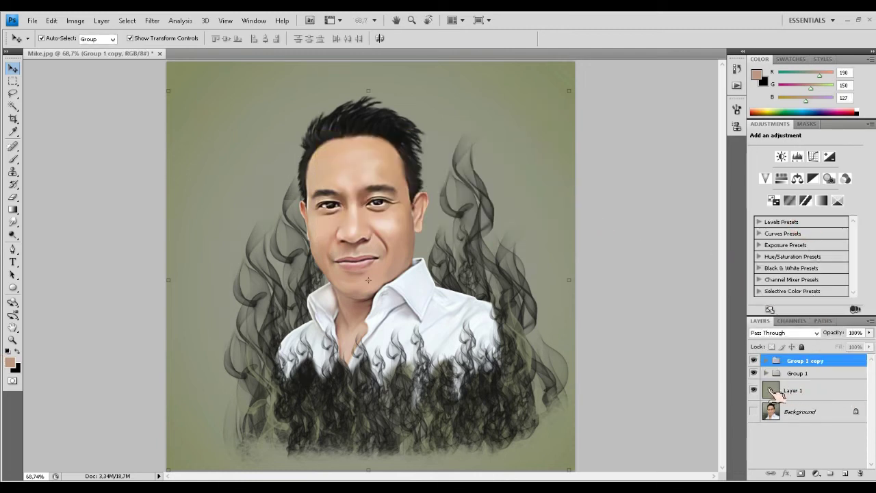
pyautogui.click(754, 374)
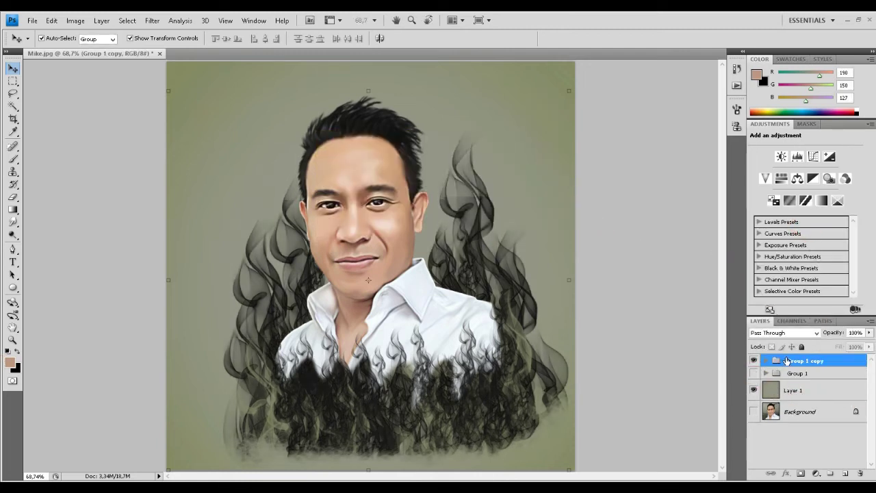
pyautogui.click(769, 363)
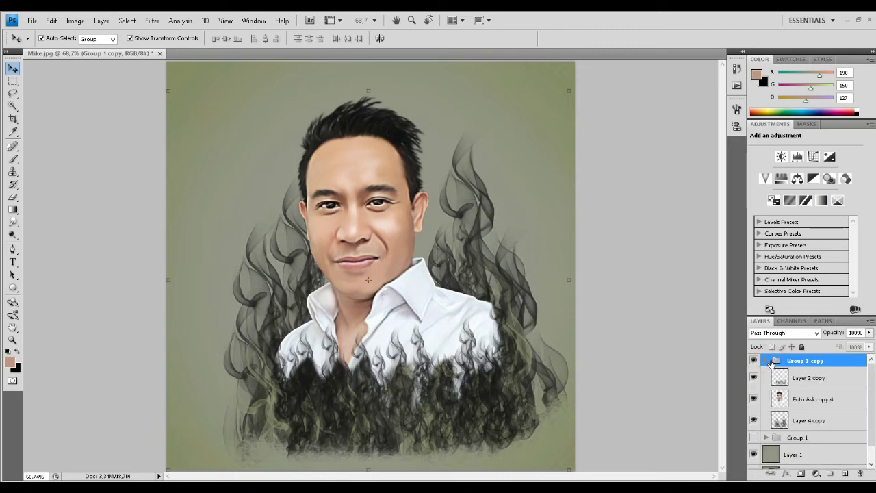
pyautogui.click(795, 378)
pyautogui.keyDown('shift'); pyautogui.click(799, 421); pyautogui.keyUp('shift')
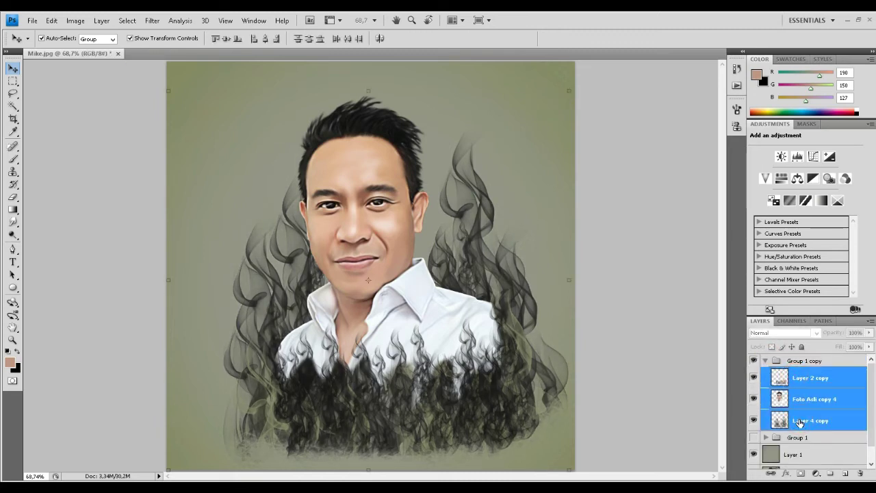
pyautogui.hotkey('ctrl', 'e')
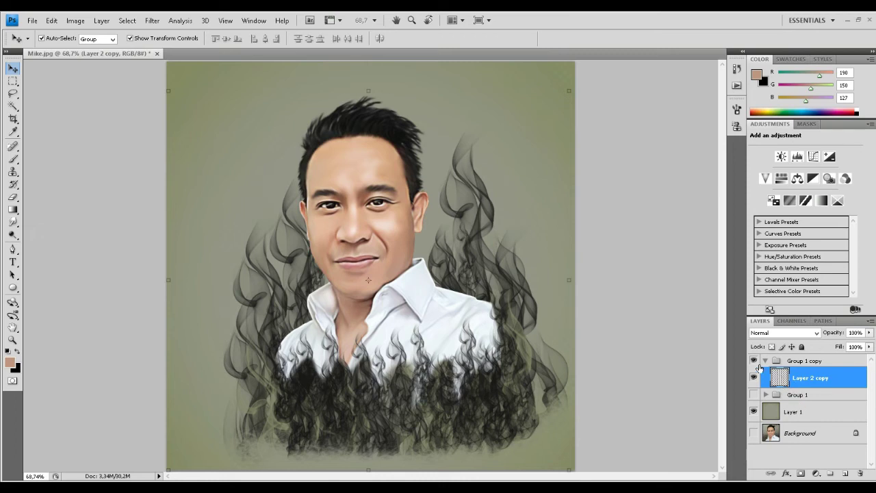
# Try dragging the Background photo layer higher in the layer stack
pyautogui.click(753, 361)
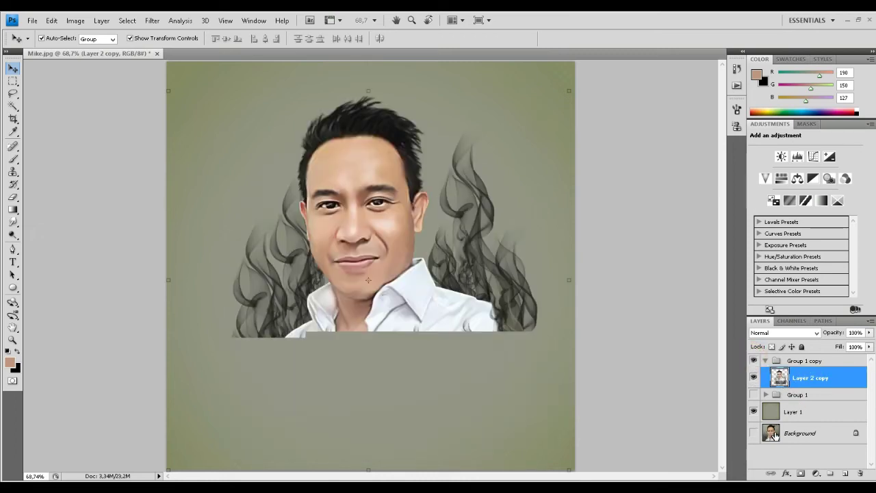
pyautogui.moveTo(762, 433)
pyautogui.mouseDown()
pyautogui.moveTo(780, 401)
pyautogui.moveTo(790, 403)
pyautogui.mouseUp()
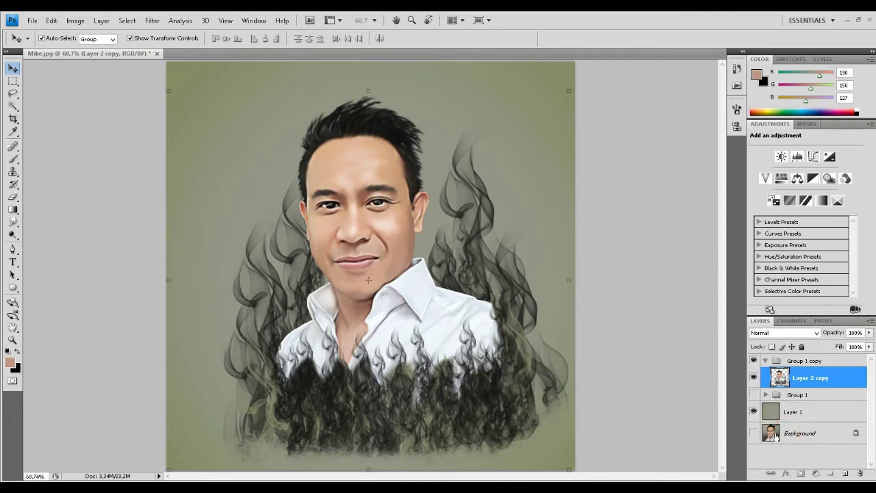
pyautogui.moveTo(796, 413); pyautogui.dragTo(794, 409)
# Duplicate the Background photo, place the copy above Layer 1, compare it with the portrait, then hide it
pyautogui.click(794, 435)
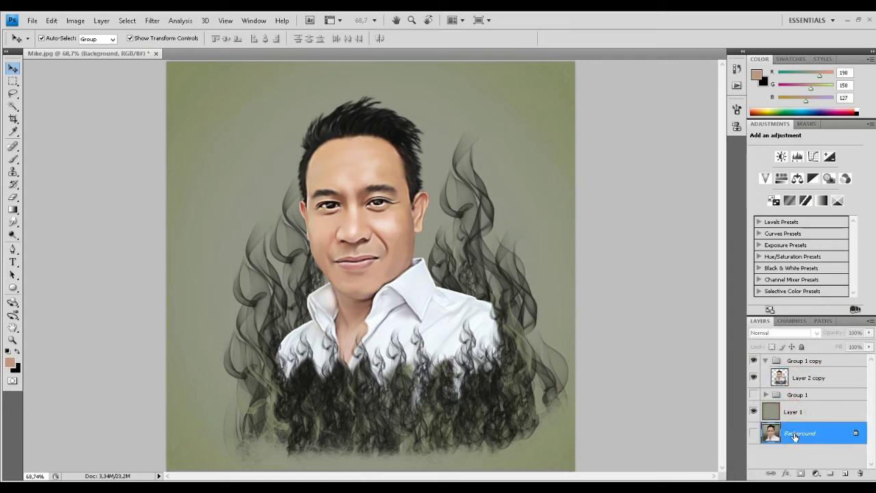
pyautogui.hotkey('ctrl', 'j')
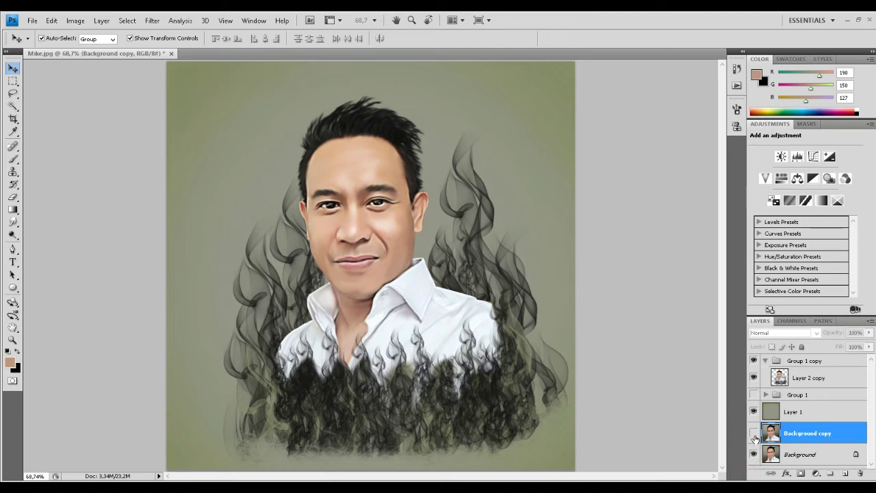
pyautogui.click(754, 434)
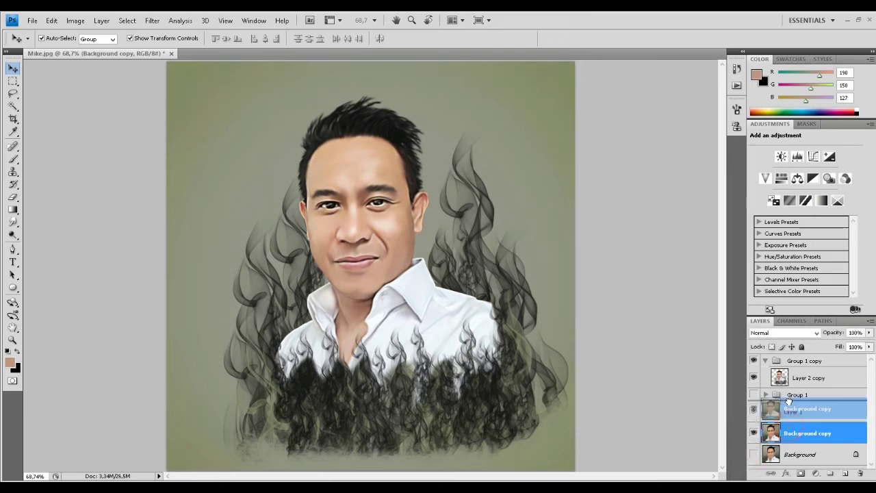
pyautogui.moveTo(789, 430); pyautogui.dragTo(787, 405)
pyautogui.click(755, 412)
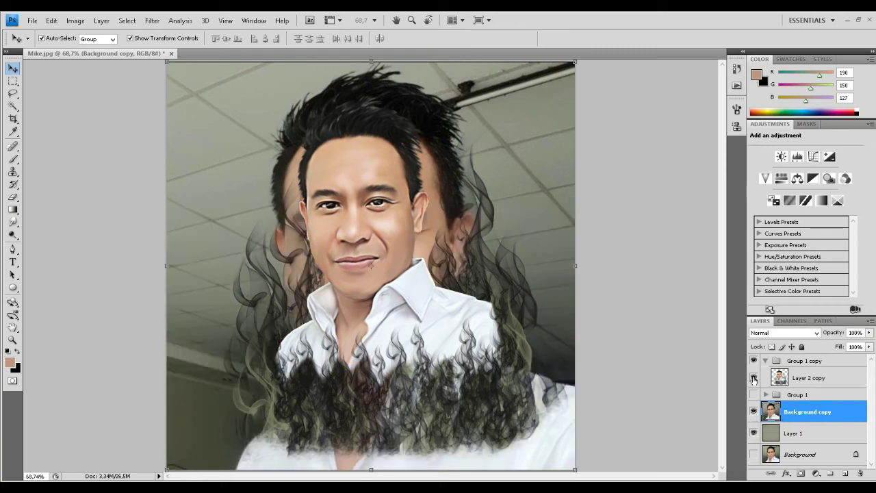
pyautogui.click(754, 361)
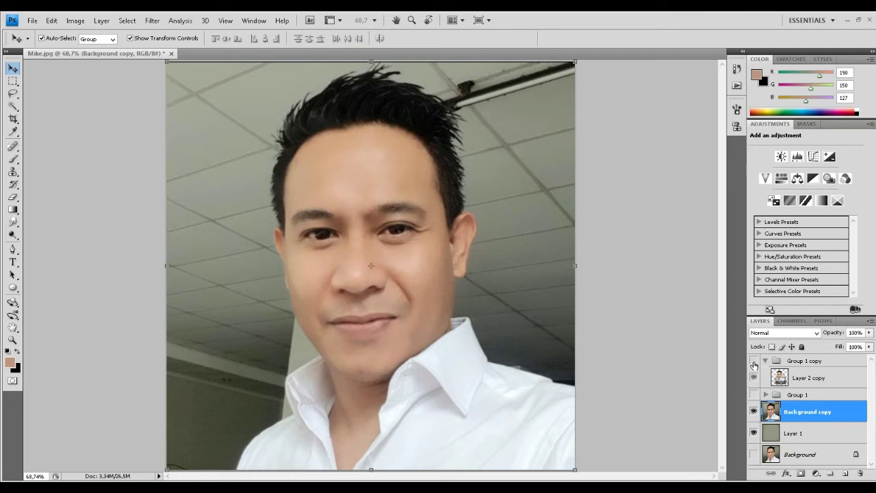
pyautogui.click(754, 394)
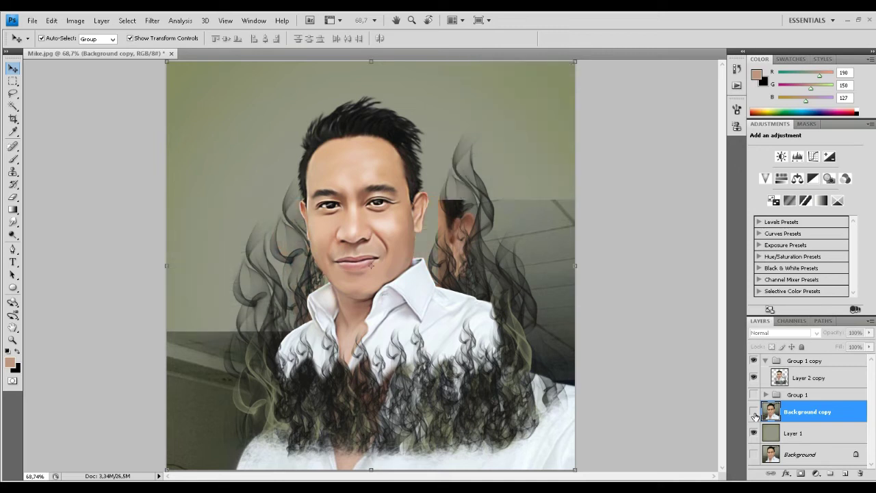
pyautogui.click(631, 330)
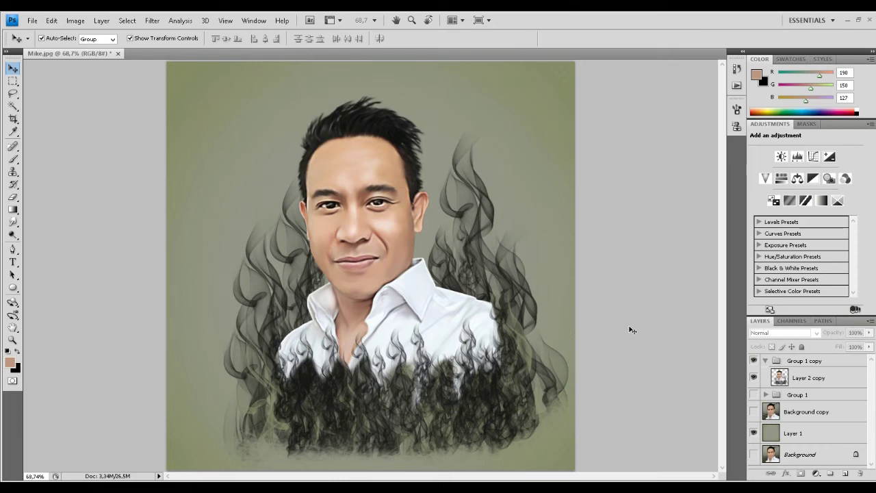
pyautogui.keyDown('alt'); pyautogui.scroll(1, 593, 252); pyautogui.keyUp('alt')
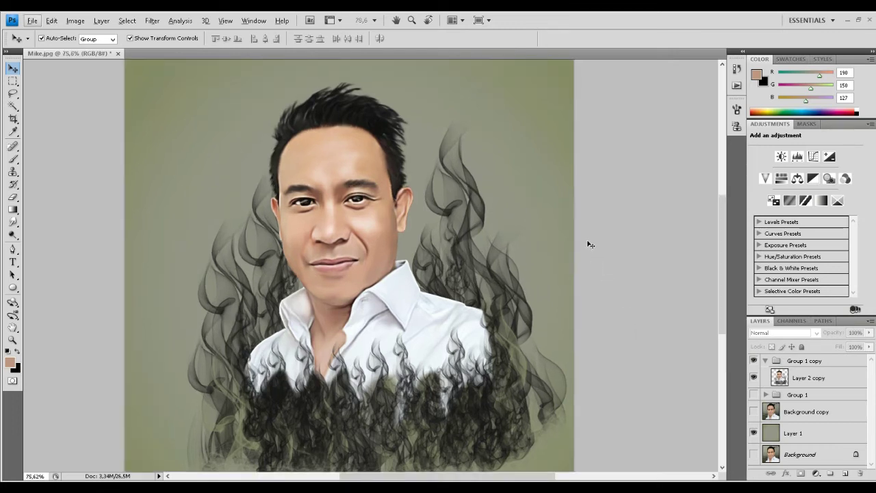
pyautogui.keyDown('alt'); pyautogui.scroll(1, 590, 245); pyautogui.keyUp('alt')
pyautogui.scroll(1, 590, 245)
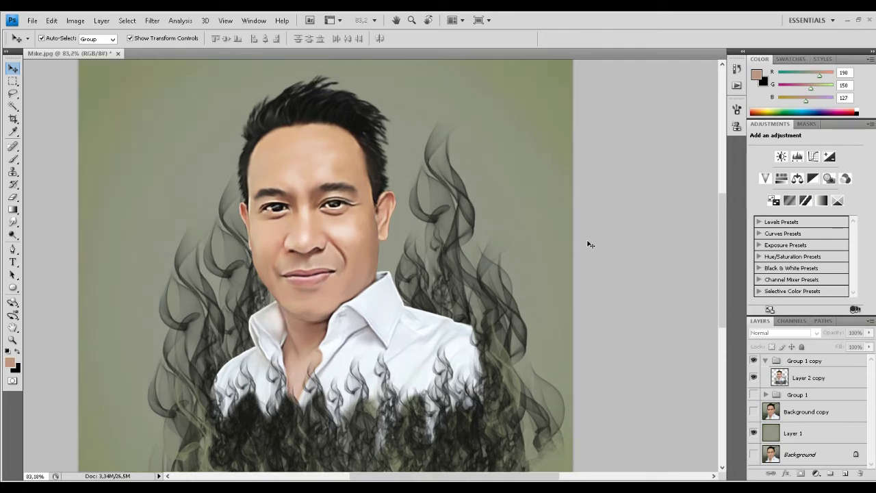
pyautogui.hscroll(-3, 413, 265)
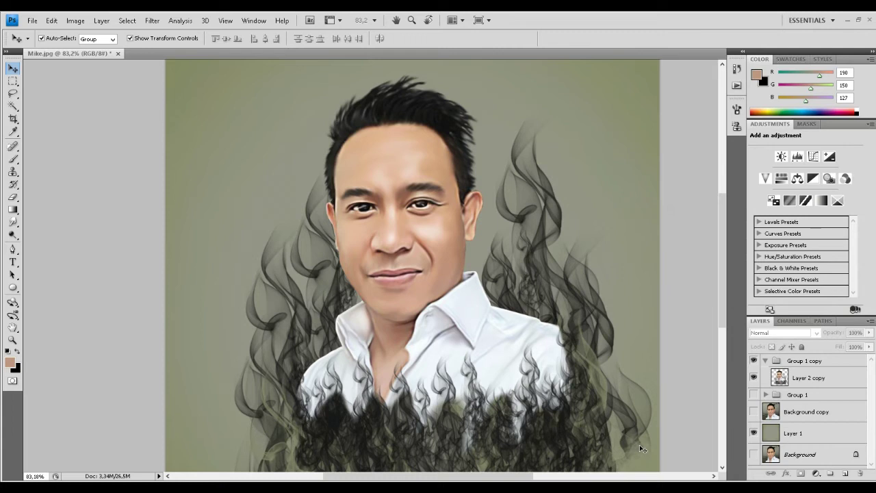
pyautogui.click(203, 448)
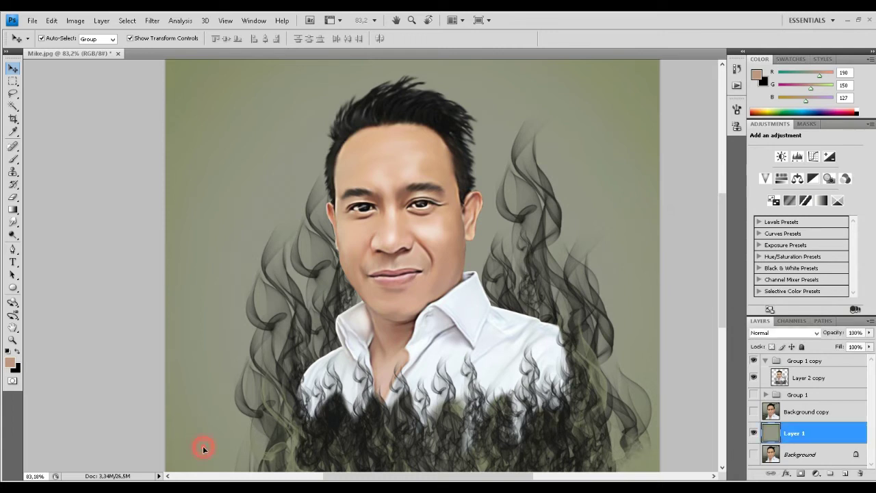